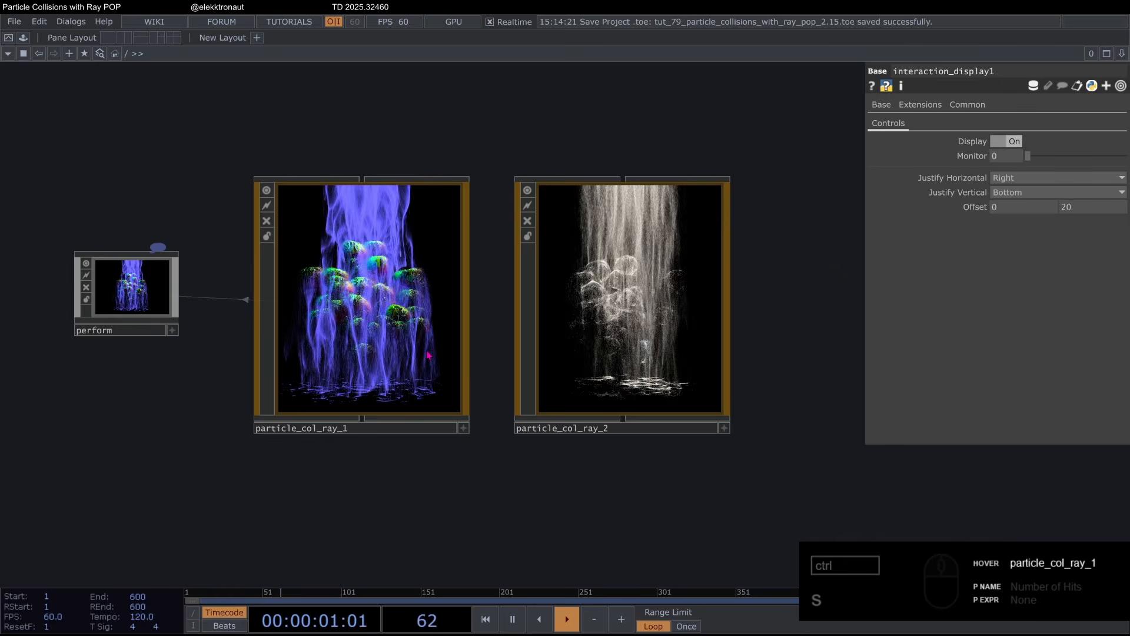
Step: Look over the particle network inside particle_col_ray_1, including its Ray POP settings
scroll(353, 300, "up", 10)
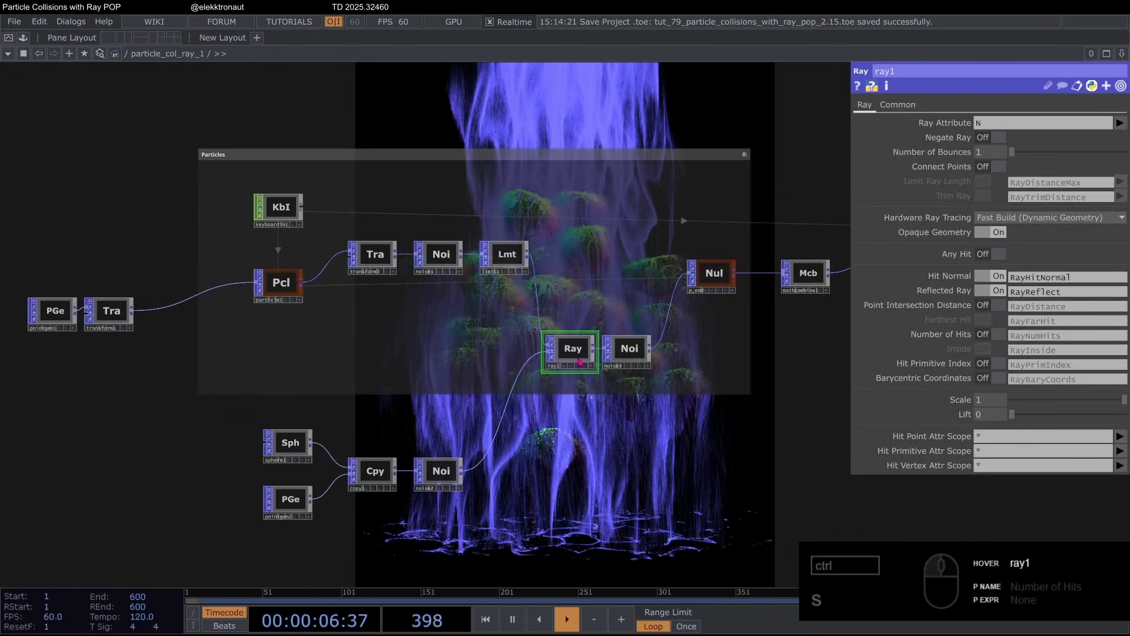
scroll(580, 361, "down", 2)
scroll(578, 376, "up", 4)
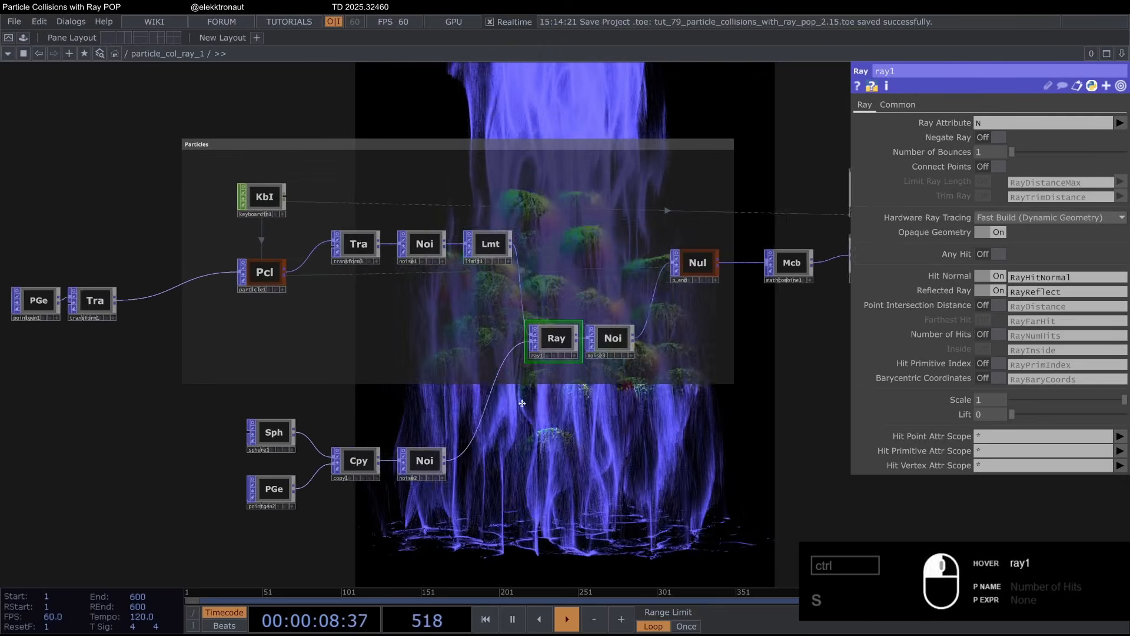
scroll(471, 302, "down", 2)
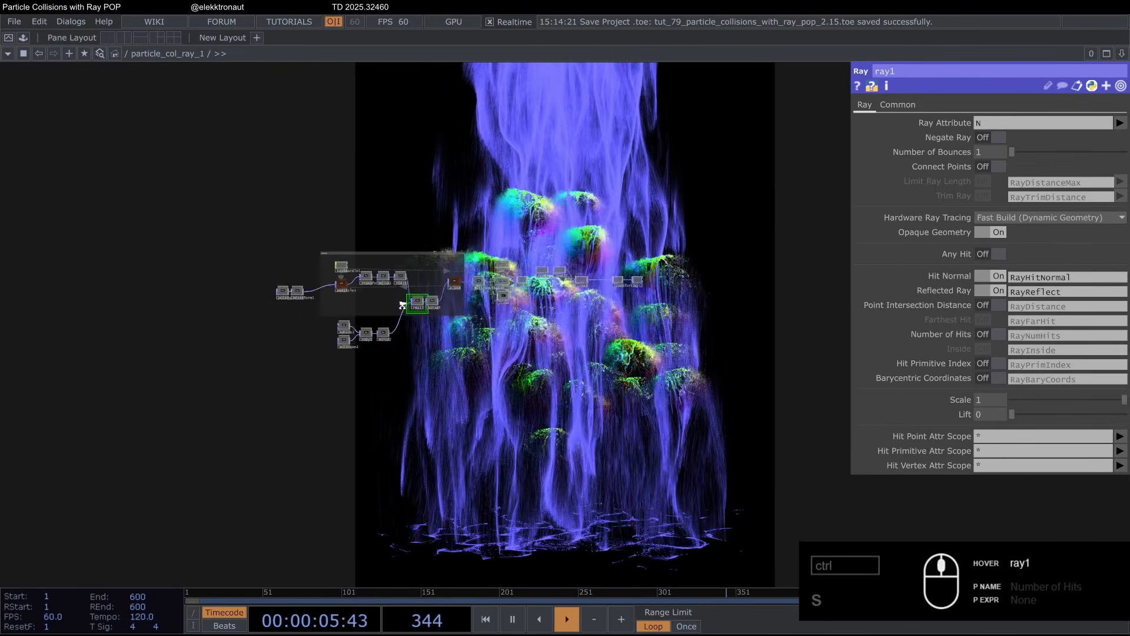
scroll(412, 294, "down", 2)
key("u")
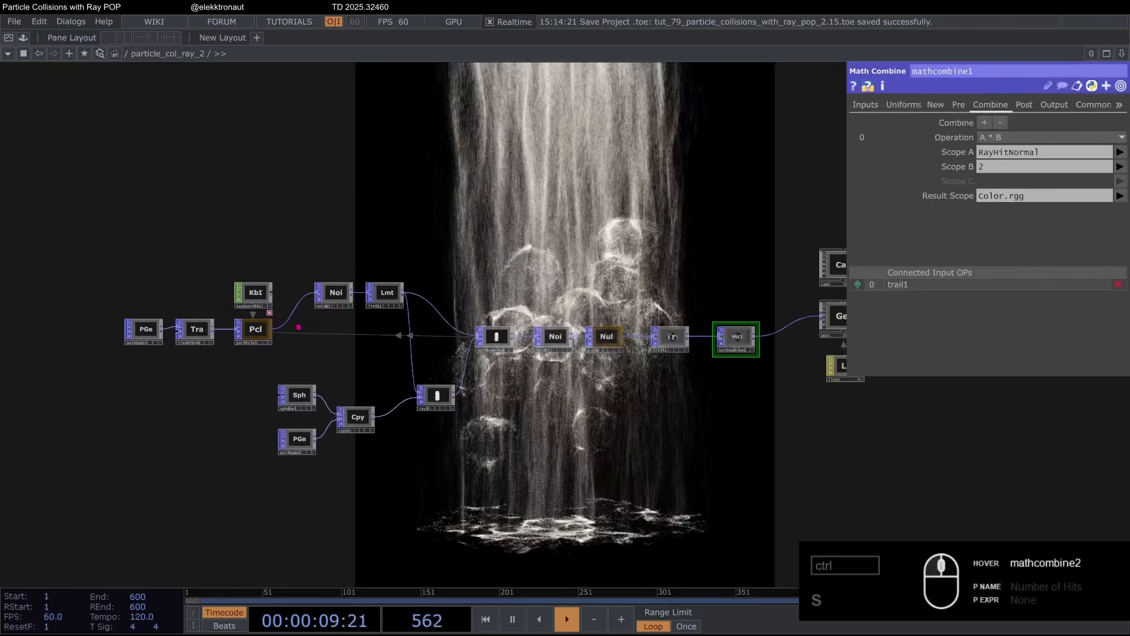
Step: Examine the parameters of ray1 and the combine operations of mathcombine2 inside particle_col_ray_2
scroll(451, 388, "up", 4)
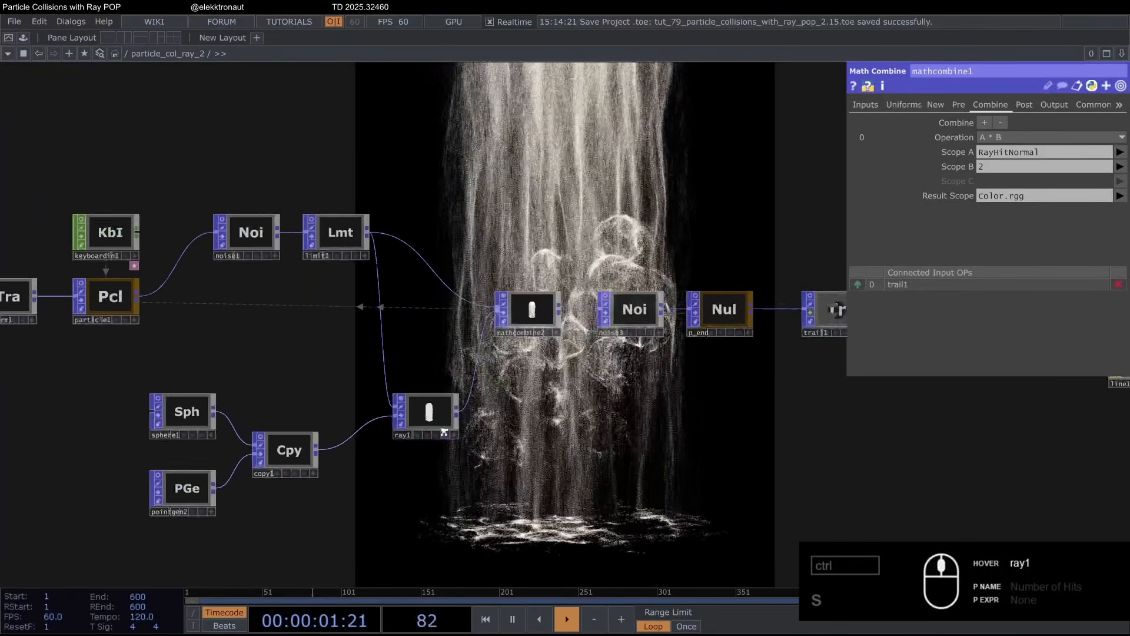
left_click(453, 400)
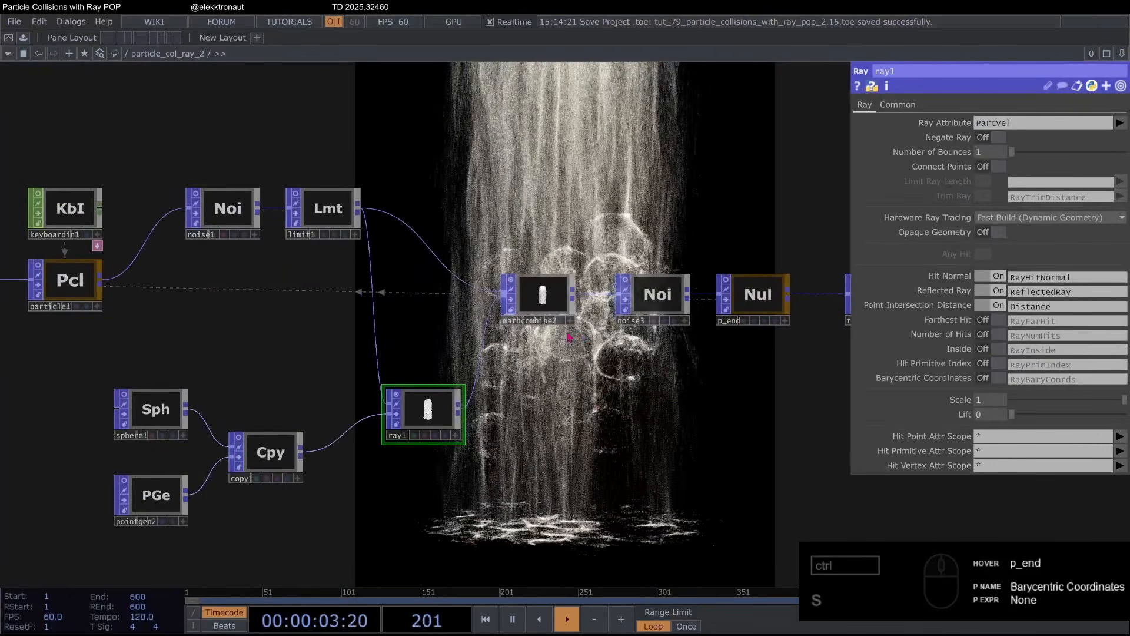
left_click(540, 296)
scroll(661, 360, "up", 3)
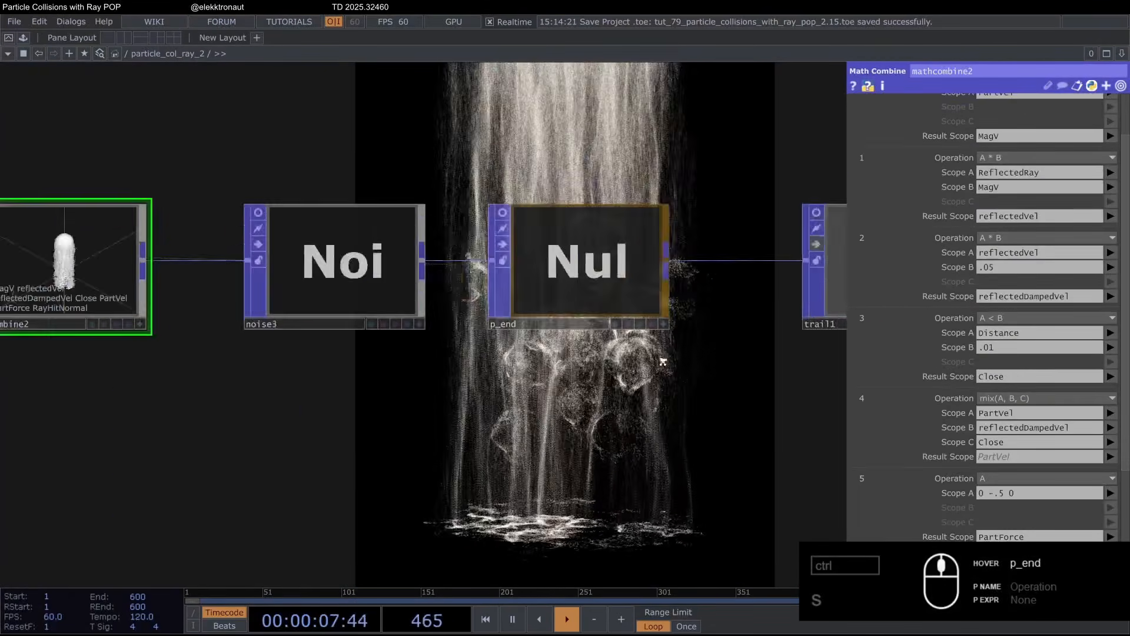
scroll(839, 330, "down", 3)
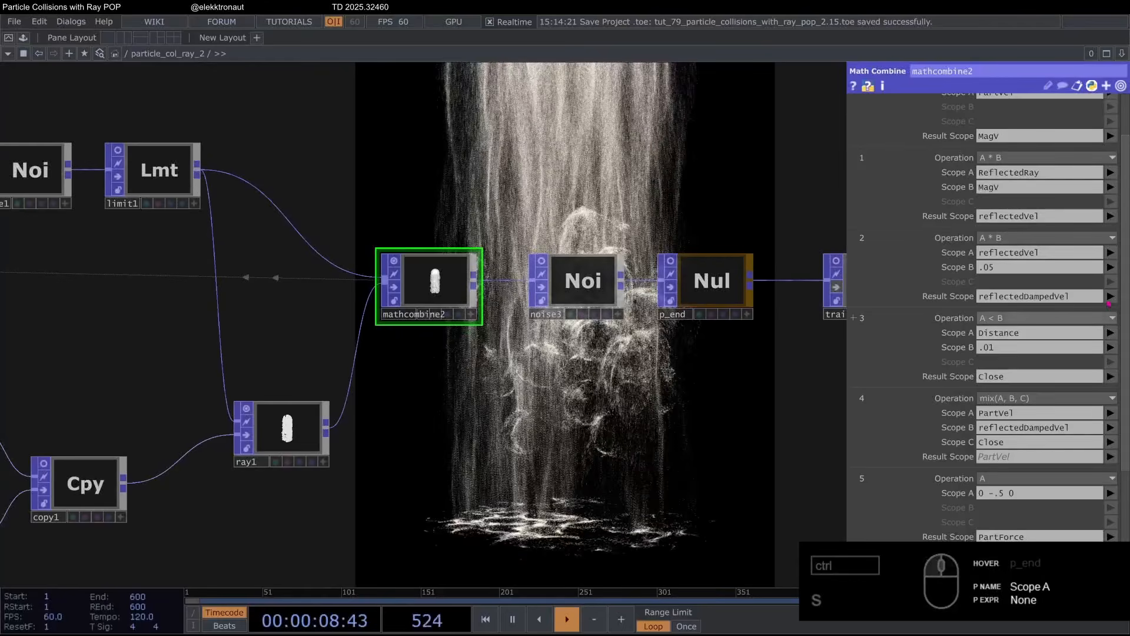
scroll(989, 248, "up", 3)
scroll(991, 234, "down", 4)
scroll(991, 234, "up", 3)
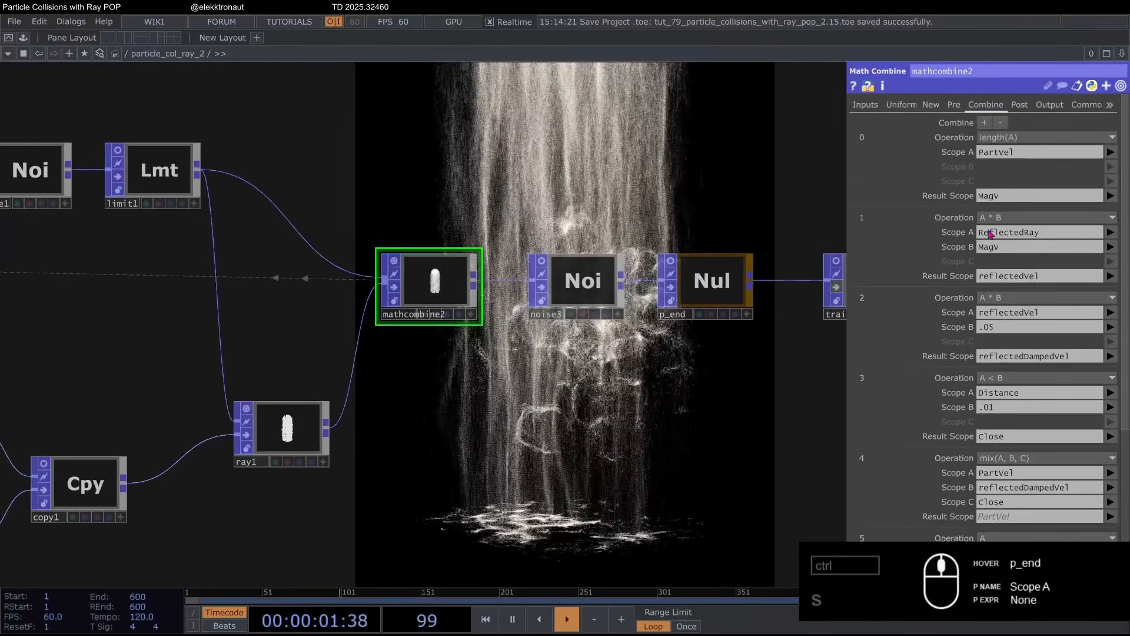
scroll(744, 309, "down", 4)
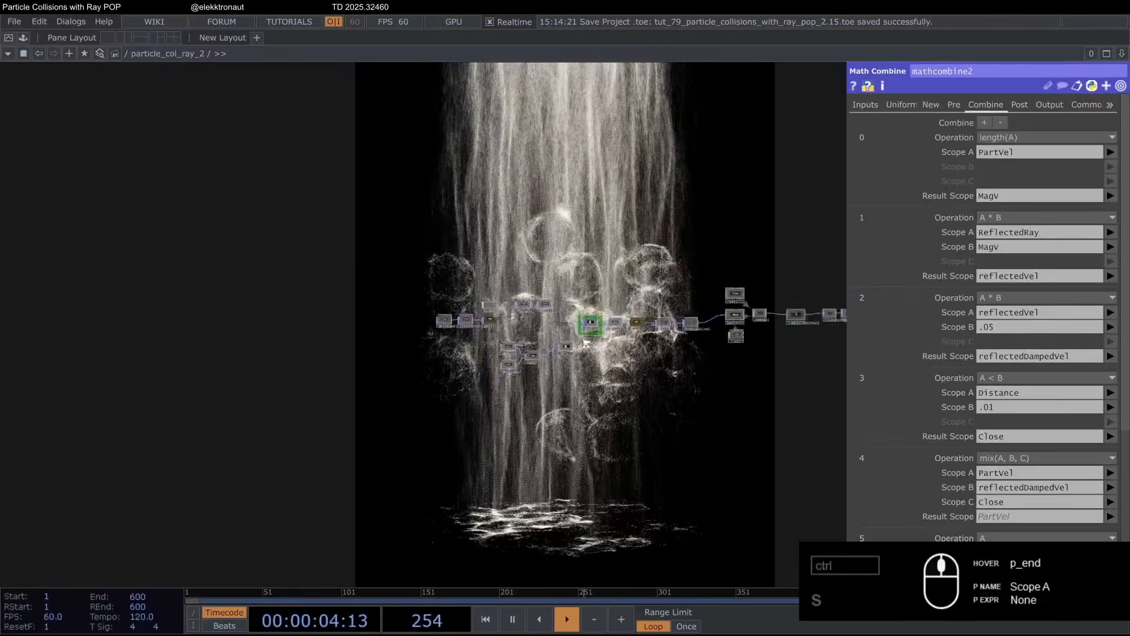
scroll(589, 371, "down", 4)
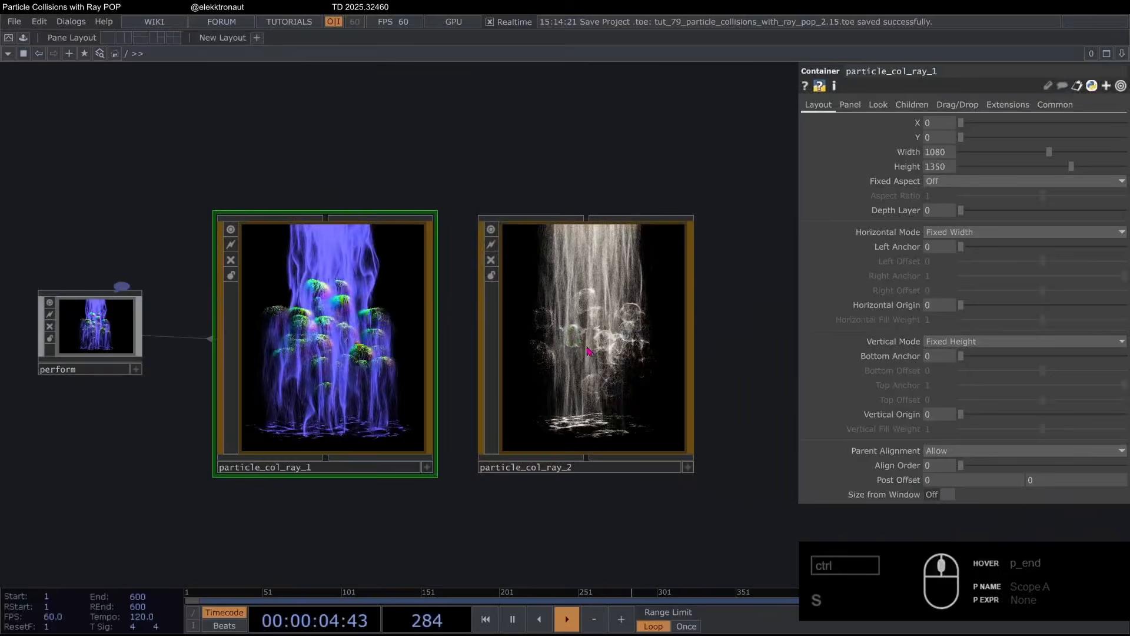
Step: Examine the point emitter, the noise-deformed collision spheres and the Ray POP settings in particle_col_ray_1
scroll(355, 377, "up", 8)
scroll(354, 376, "up", 3)
scroll(79, 312, "up", 4)
left_click(79, 310)
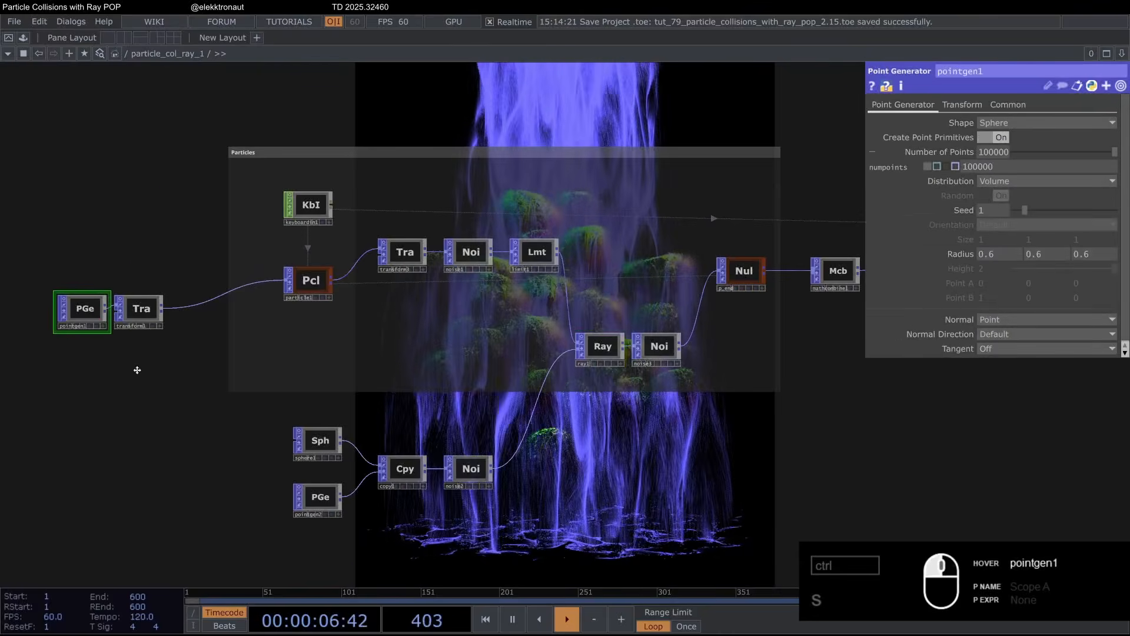
left_click_drag(148, 427, 110, 339)
scroll(118, 330, "down", 3)
left_click_drag(584, 308, 317, 92)
left_click_drag(354, 210, 619, 431)
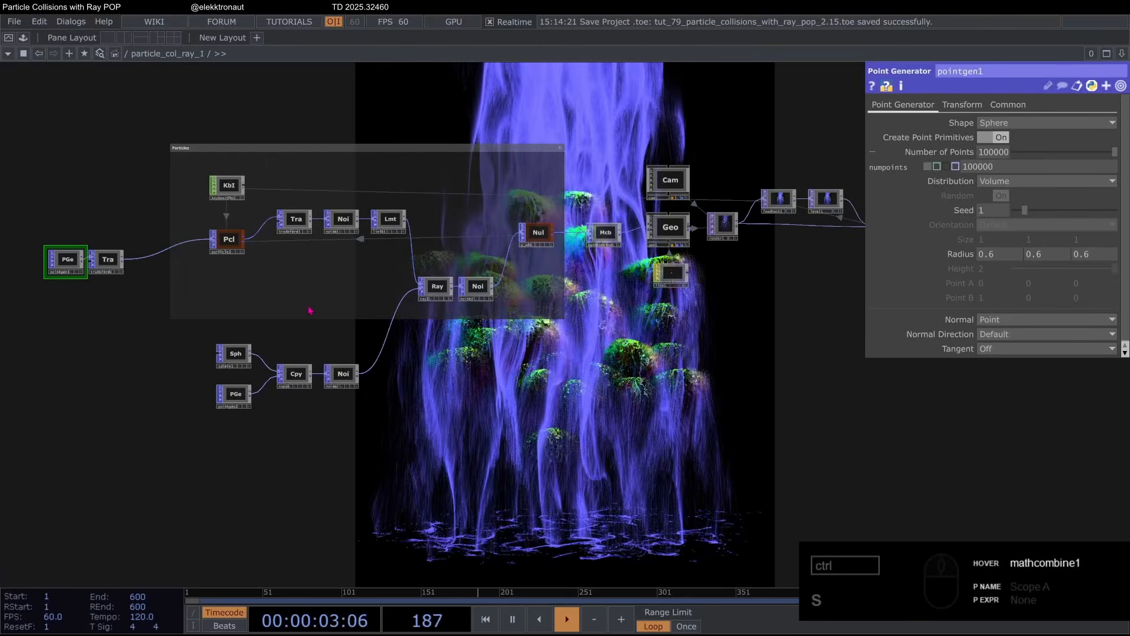
scroll(351, 306, "up", 3)
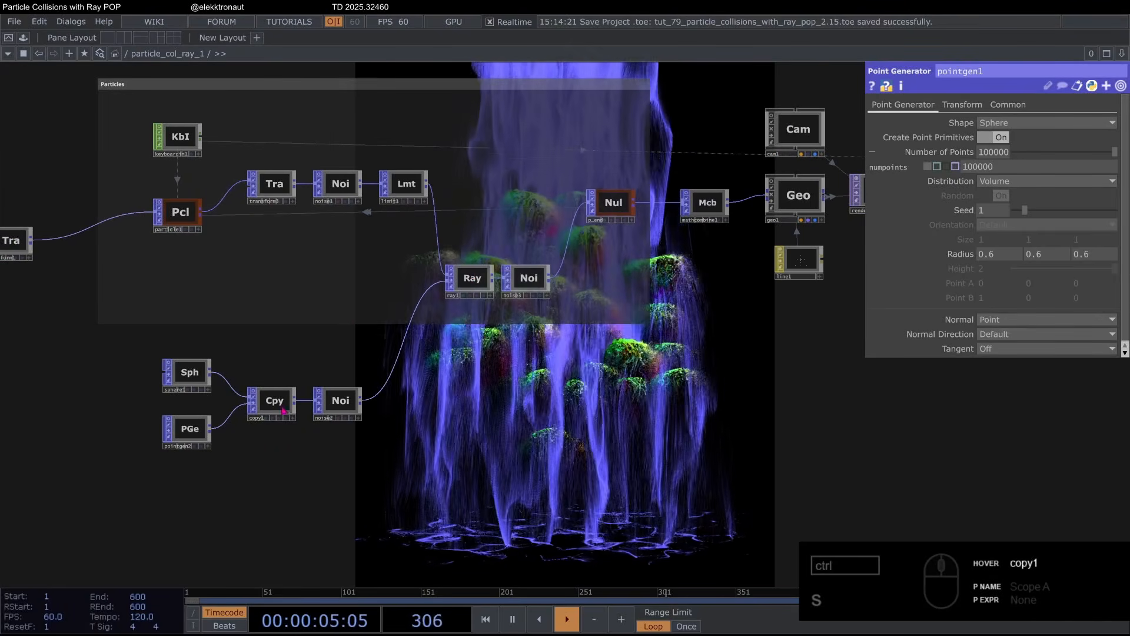
scroll(283, 410, "up", 10)
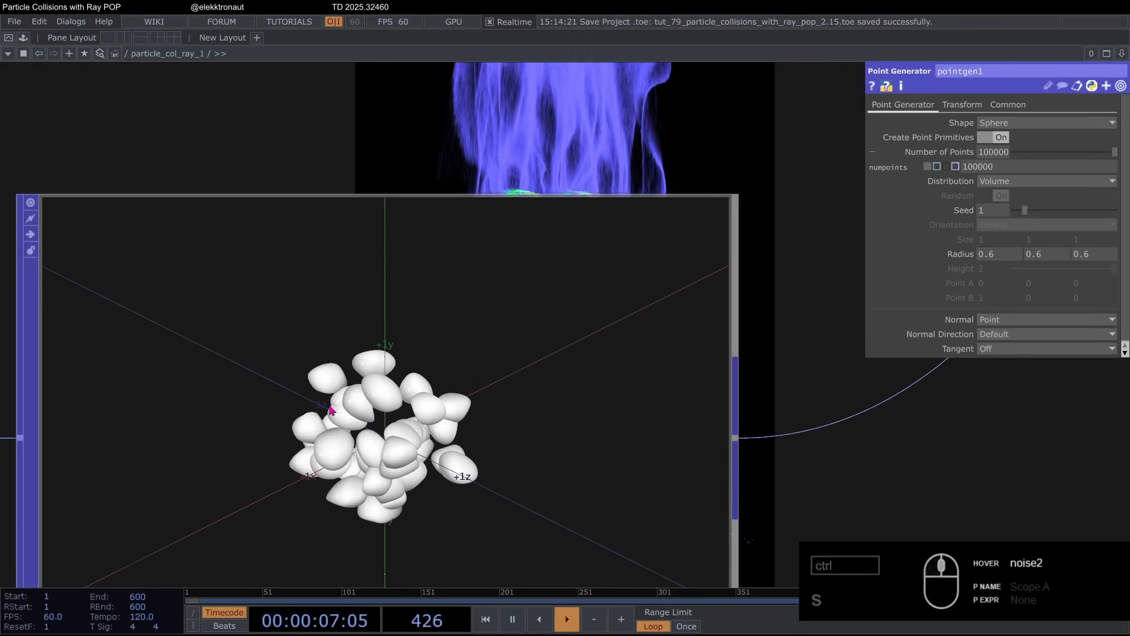
scroll(332, 410, "down", 5)
scroll(257, 344, "down", 6)
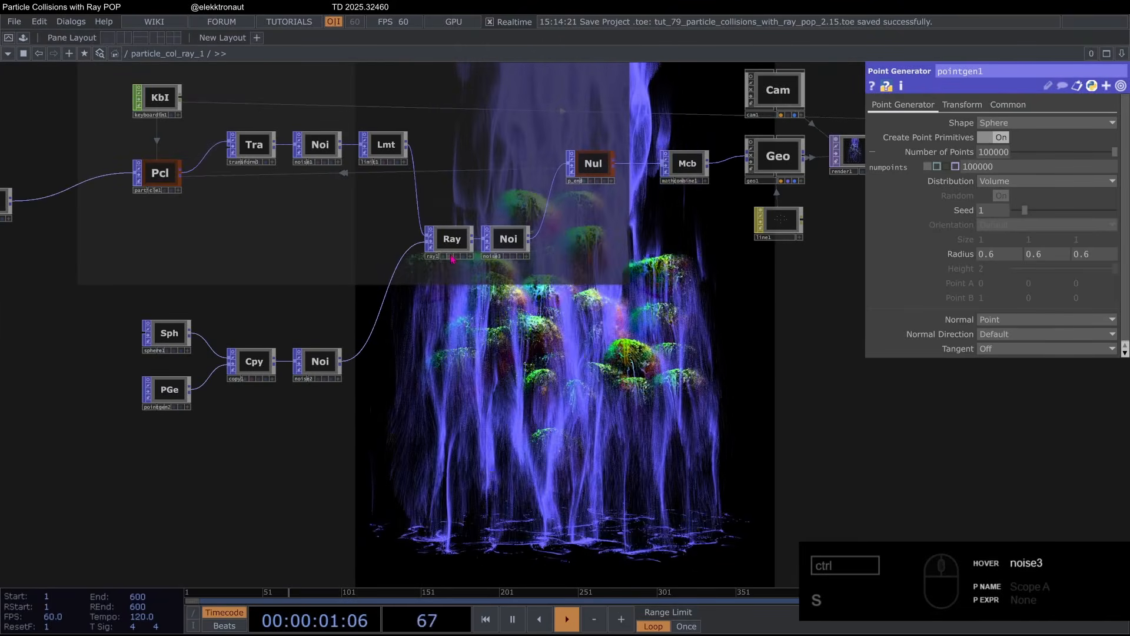
left_click(452, 257)
scroll(483, 276, "down", 4)
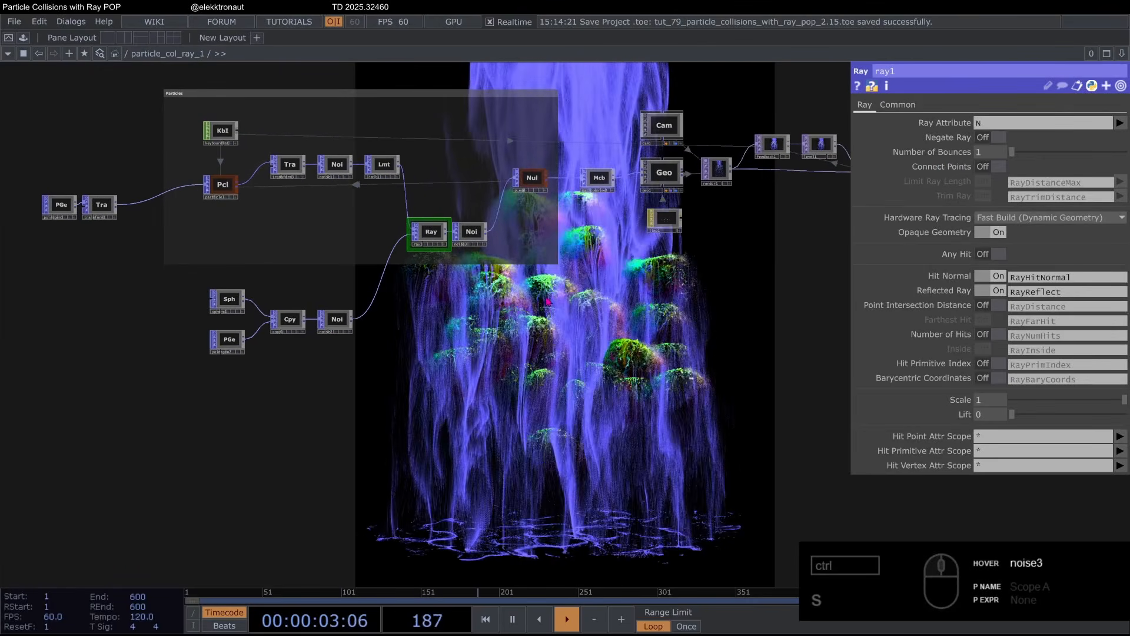
left_click_drag(547, 302, 472, 347)
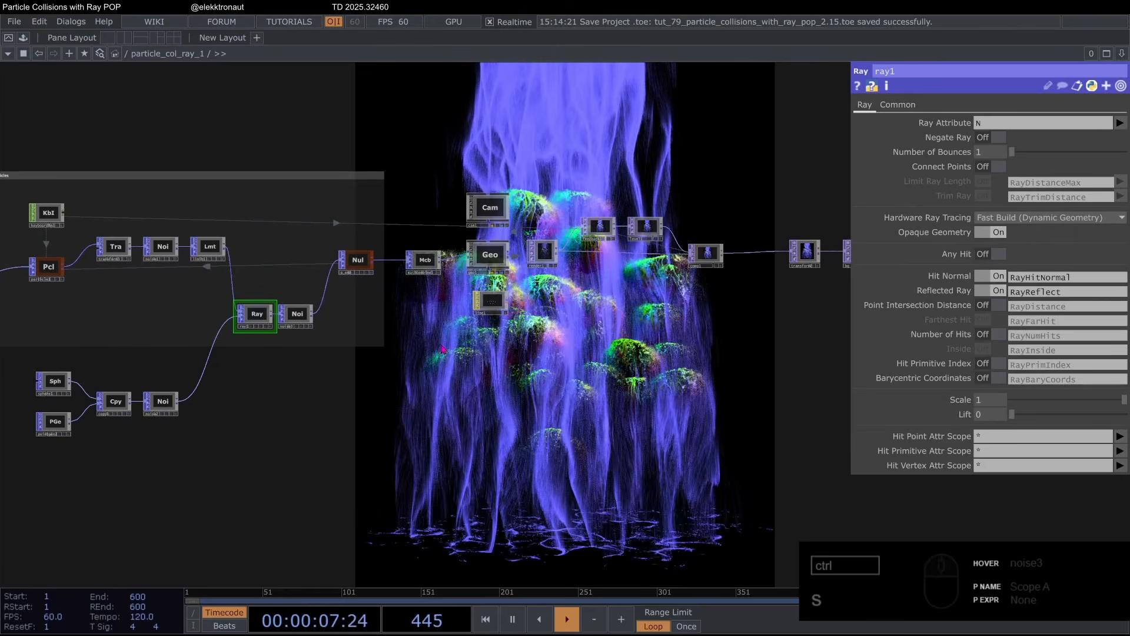
Step: Delete all operators of the network inside particle_col_ray_1
scroll(422, 342, "down", 4)
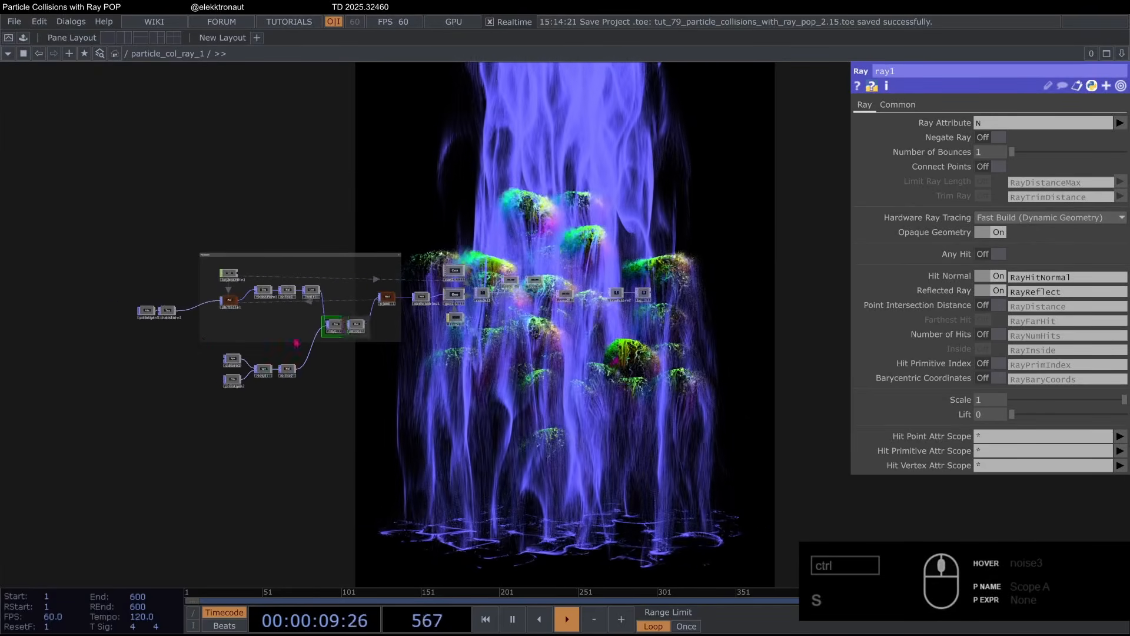
scroll(208, 343, "up", 2)
left_click_drag(43, 159, 851, 465)
key("Delete")
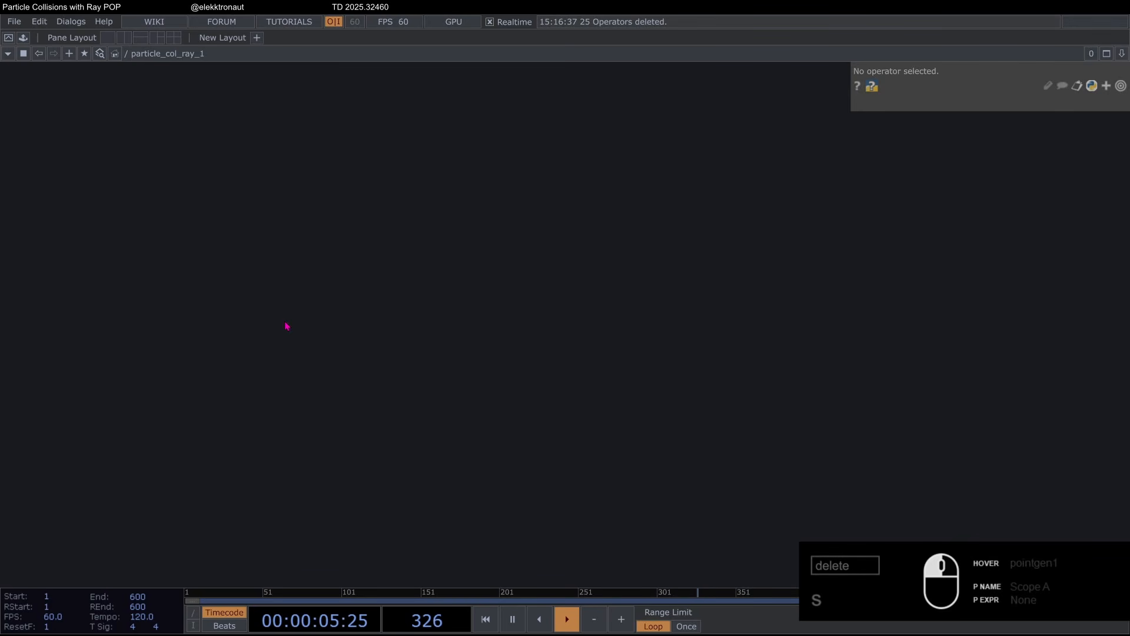
Step: Add a Point Generator POP to the empty particle_col_ray_1 network
key("Tab")
type("poi")
left_click(241, 318)
left_click(296, 298)
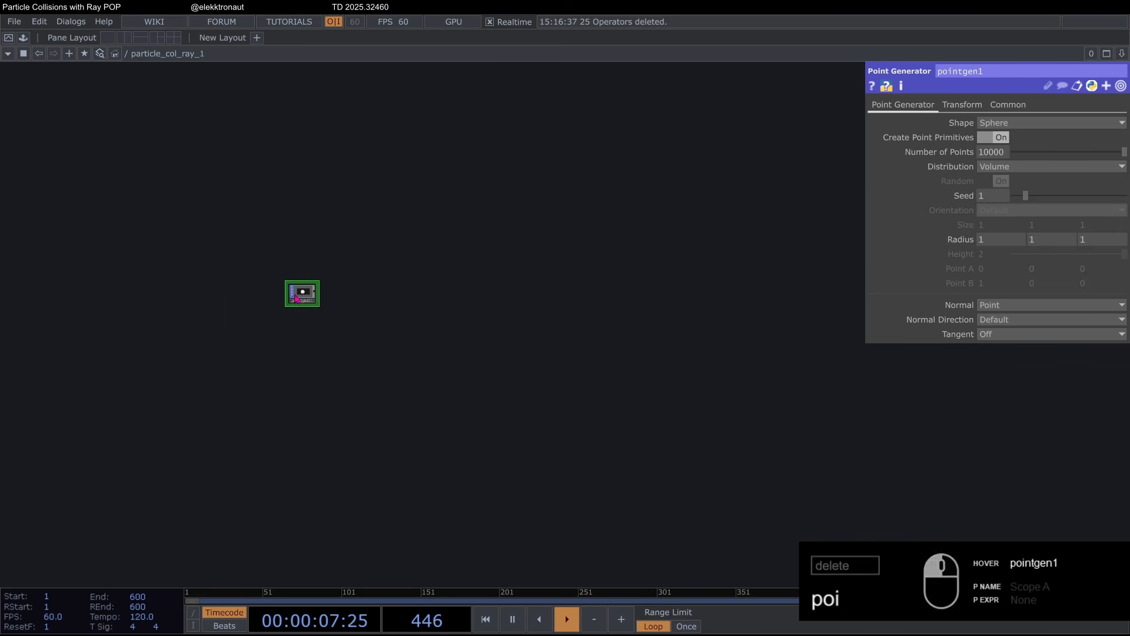
scroll(296, 298, "up", 3)
scroll(264, 286, "up", 3)
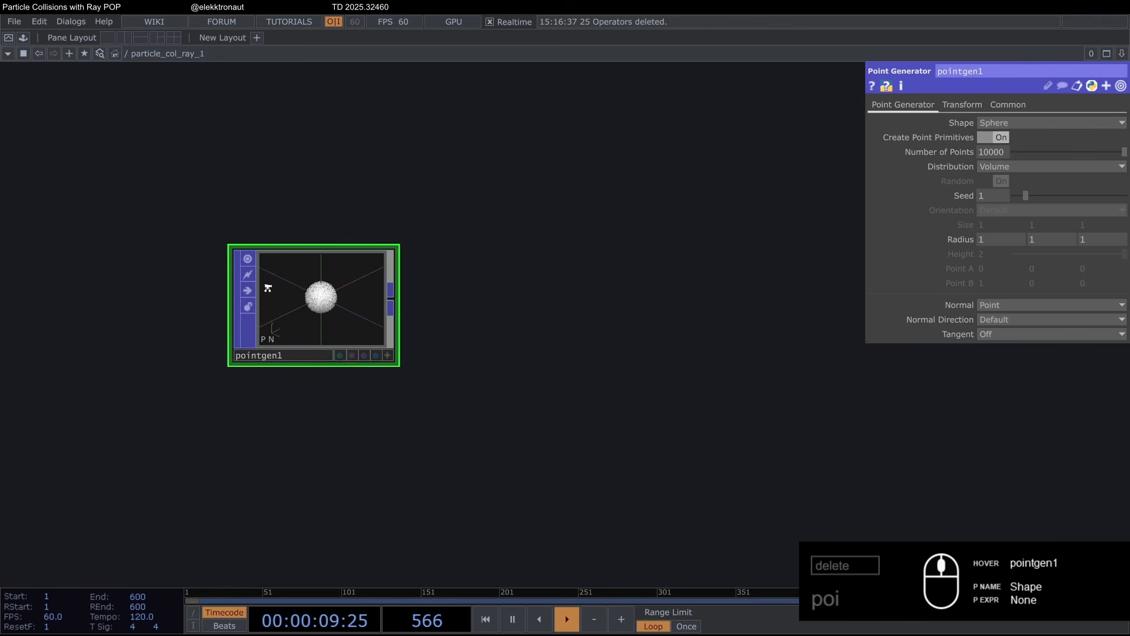
Step: Set the Point Generator's number of points to 100000 and its radius to 0.6 on all axes
left_click(943, 152)
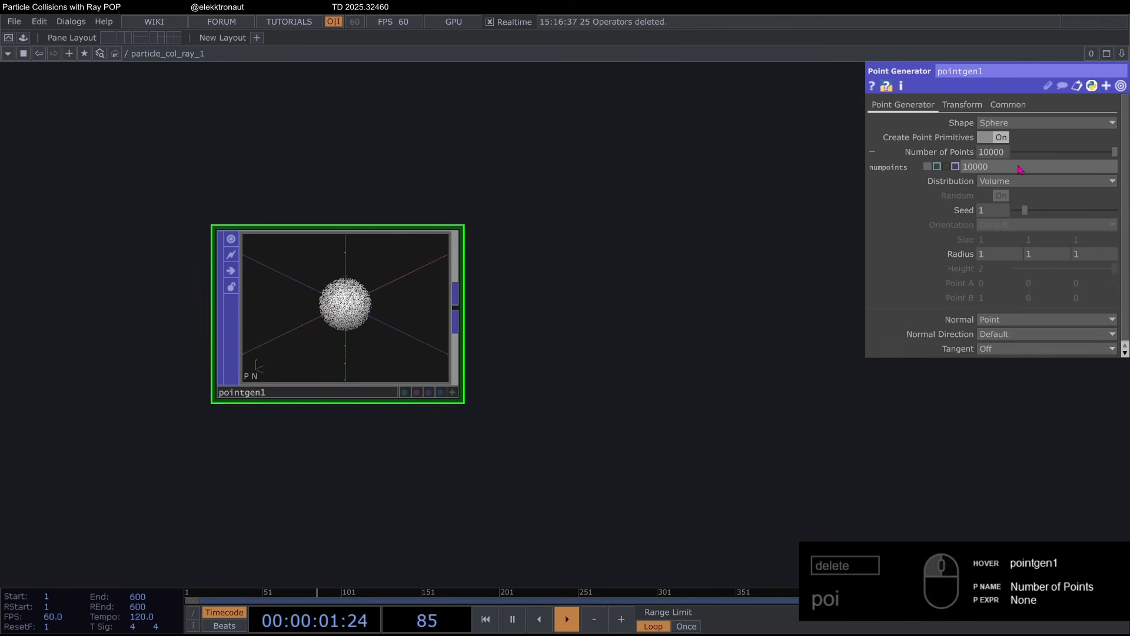
left_click(1019, 169)
type("0")
left_click(635, 204)
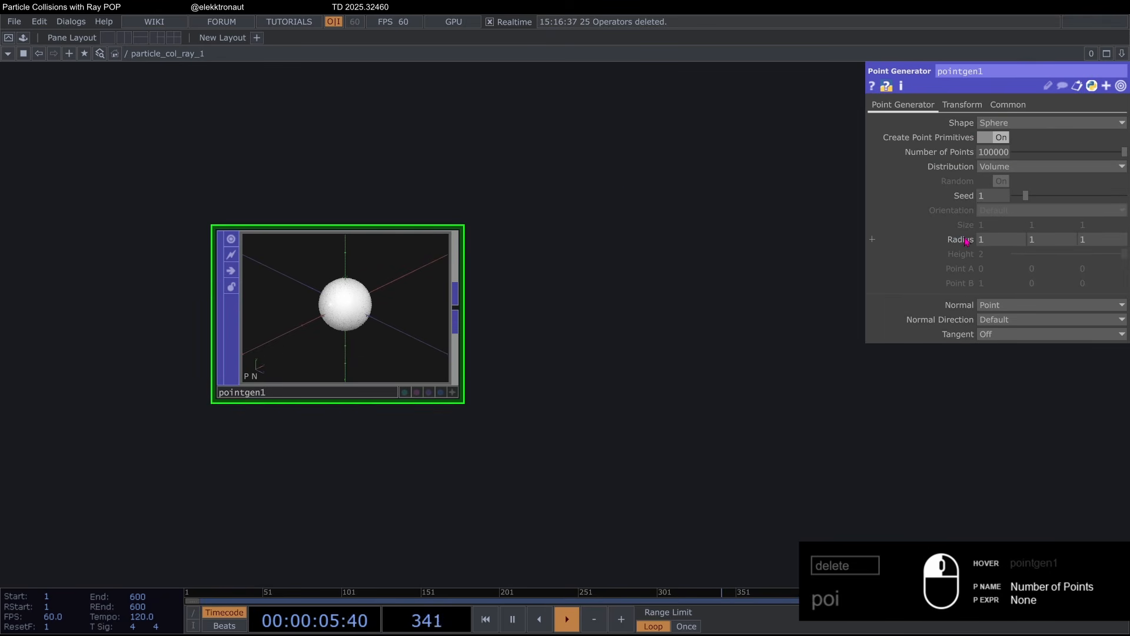
left_click_drag(966, 240, 930, 240)
Step: Append a Transform POP to the Point Generator and set its Y translation to 3
key("Tab")
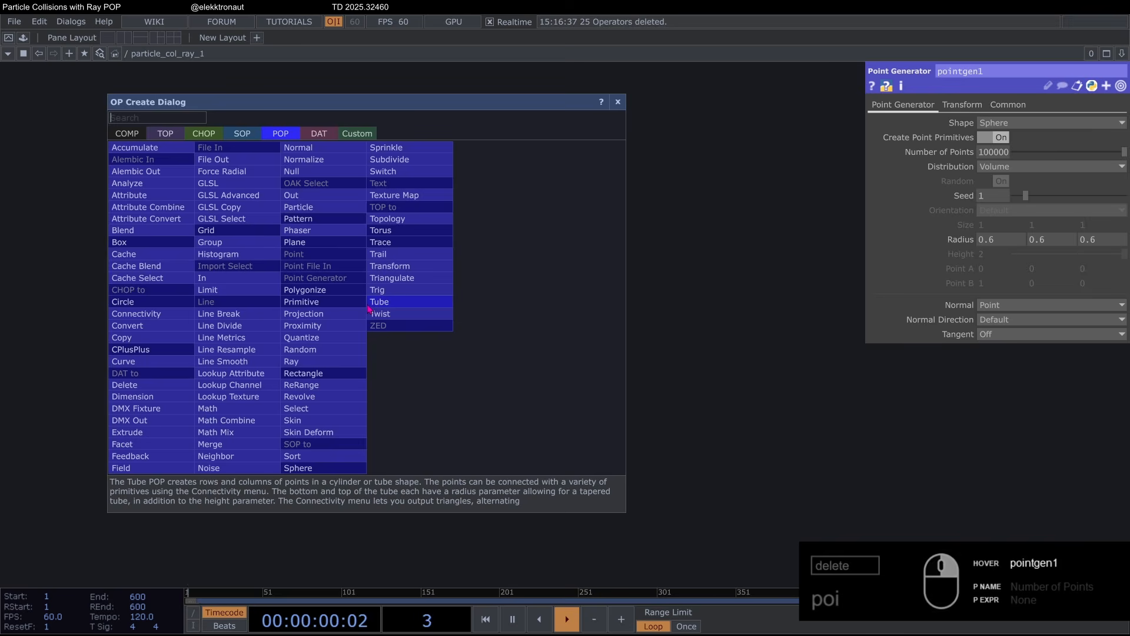
type("tr")
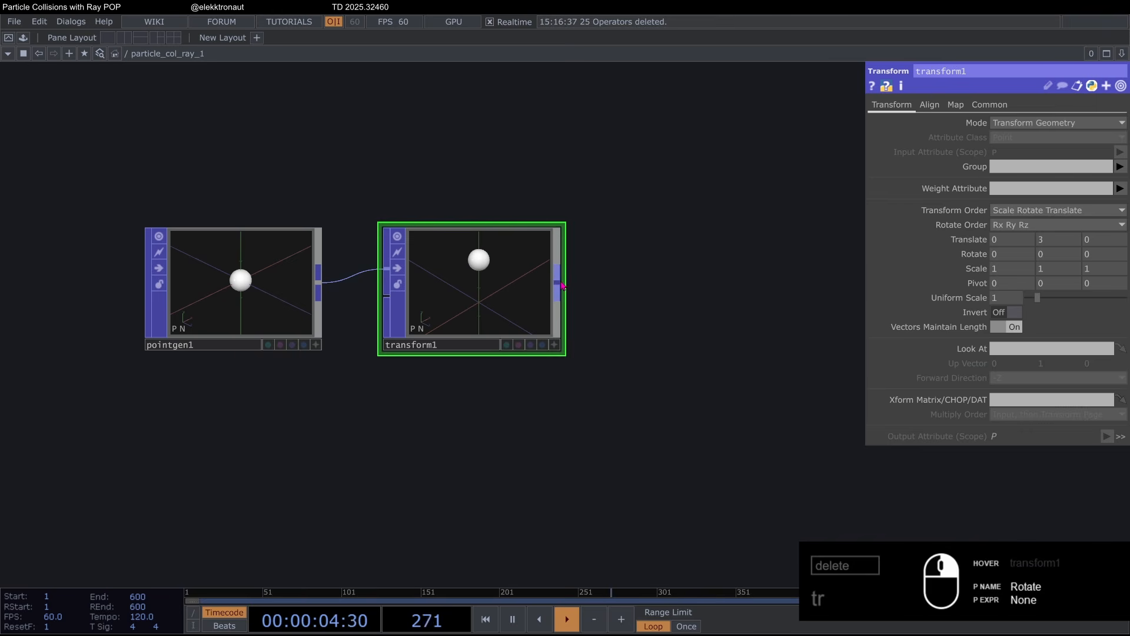
Step: Append a Particle POP after the Transform and give its node an orange-brown colour
right_click(557, 287)
type("pa")
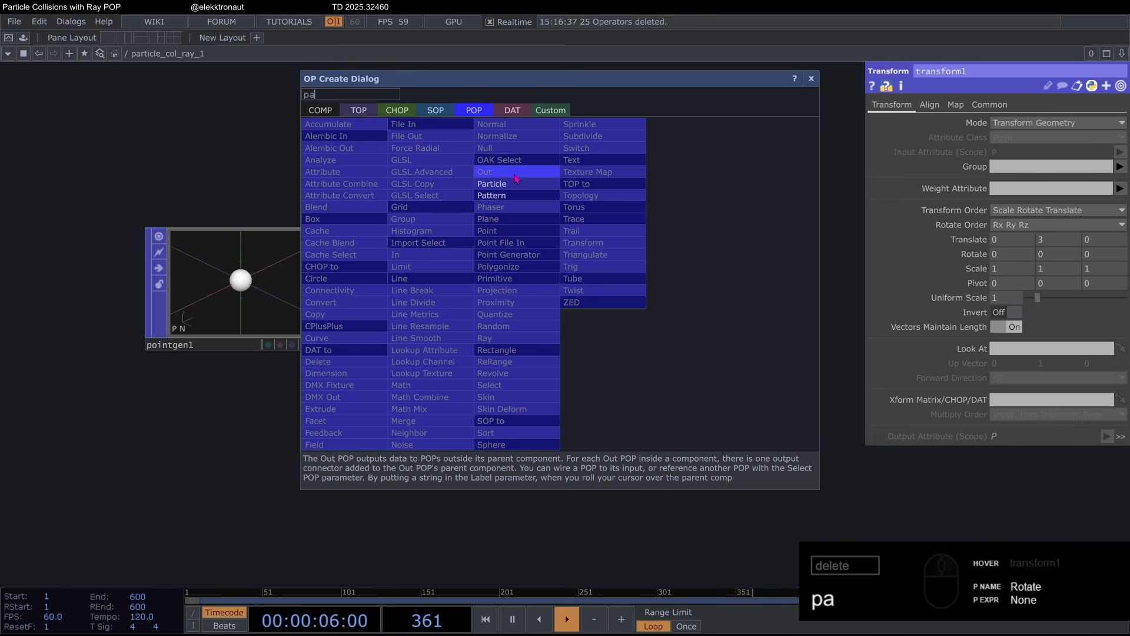
left_click(517, 184)
left_click(512, 184)
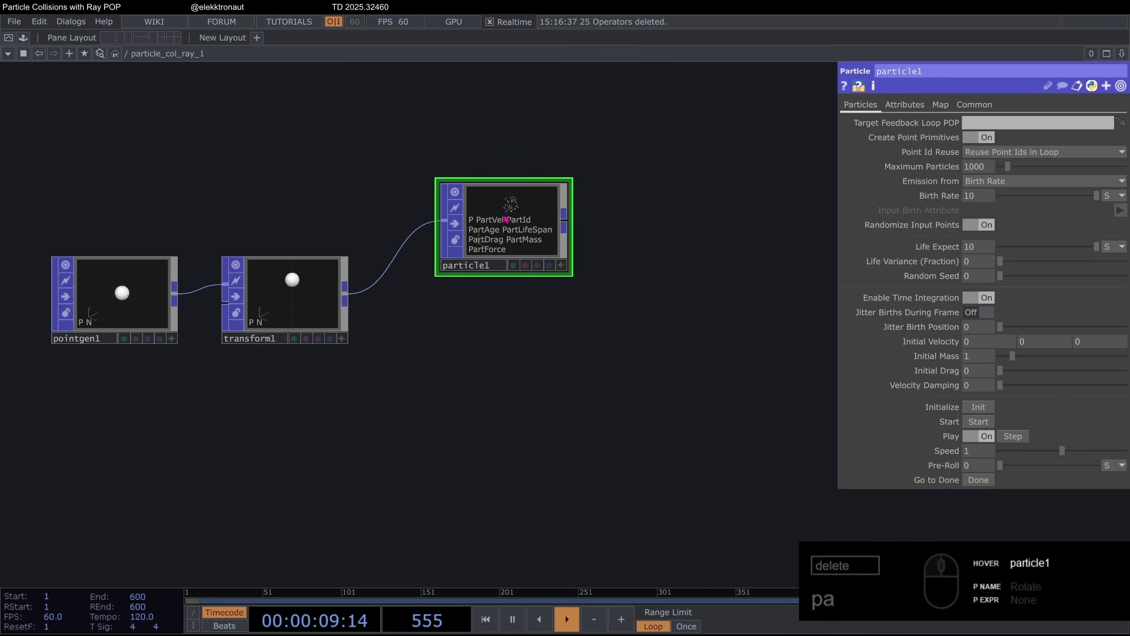
key("c")
key("c")
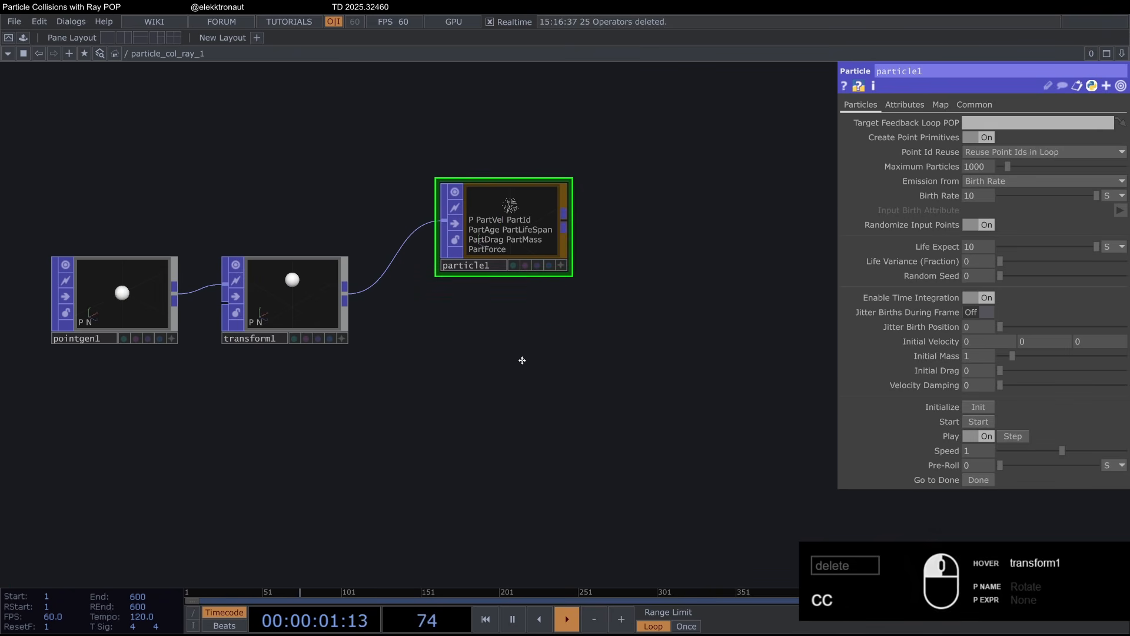
Step: Configure the Particle POP with 100000 maximum particles, a birth rate of 100000, Don't Reuse Point Ids and a Life Expect of 5
scroll(378, 295, "up", 2)
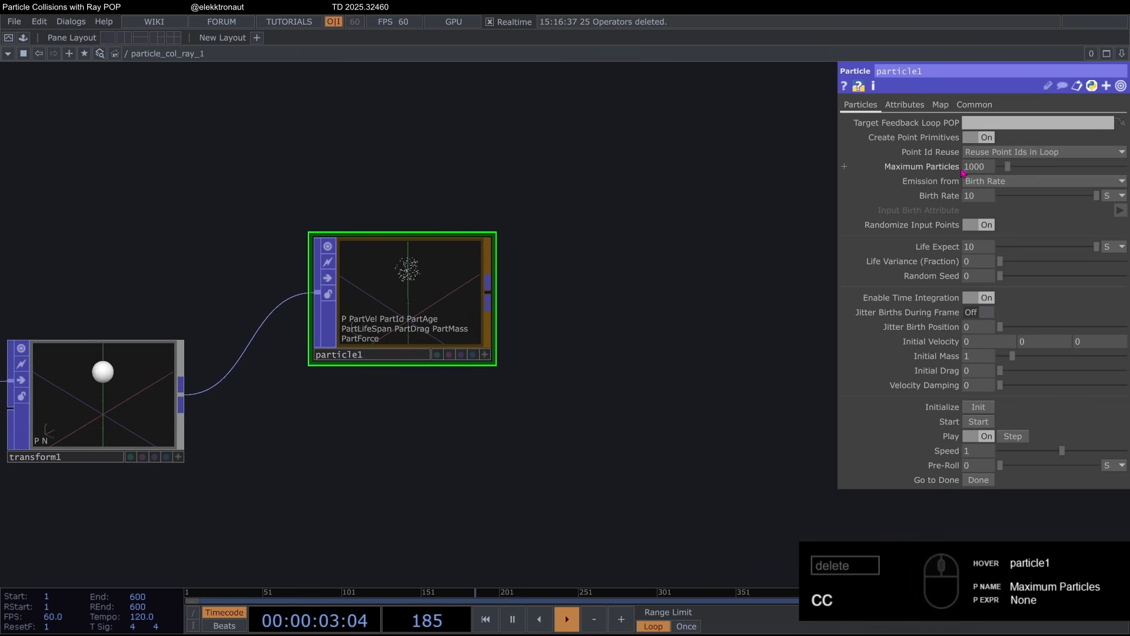
left_click(953, 167)
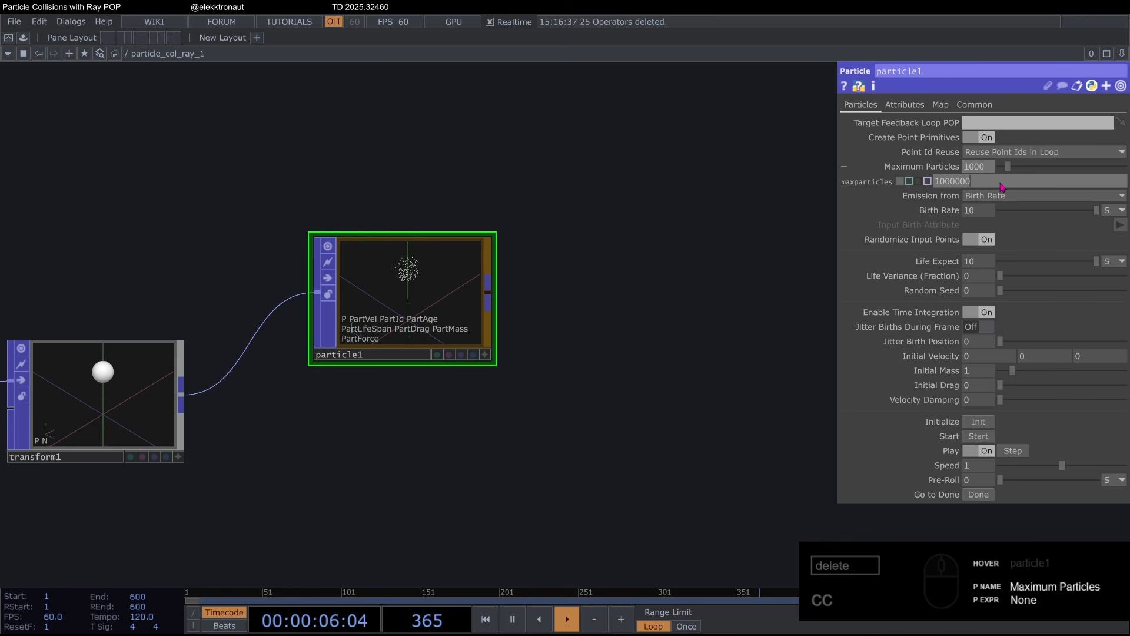
left_click(940, 210)
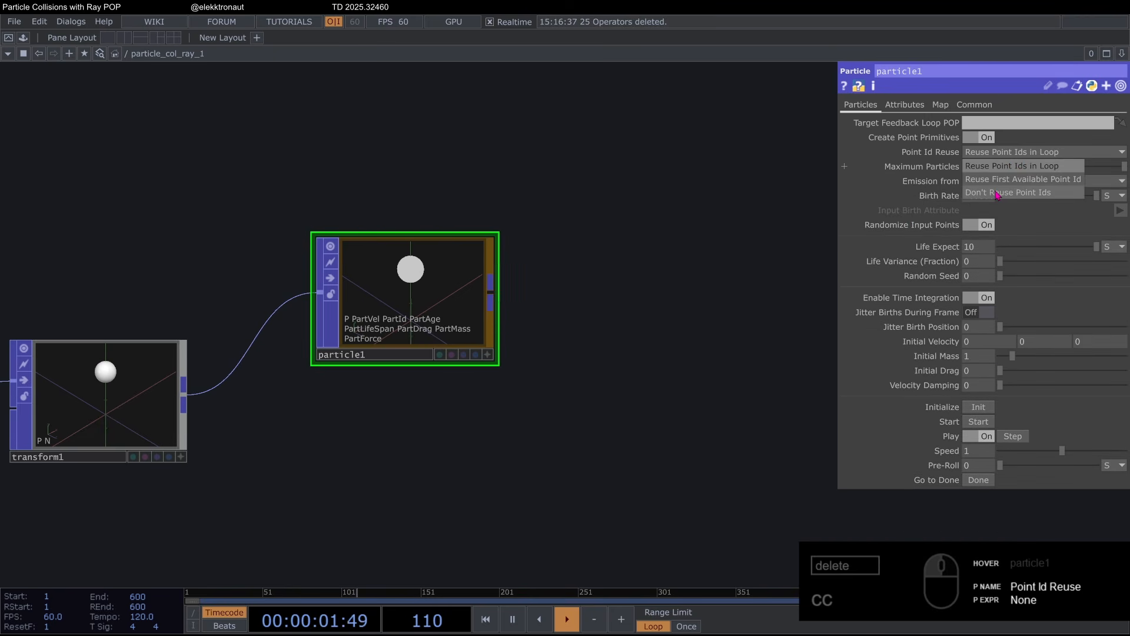
left_click(997, 196)
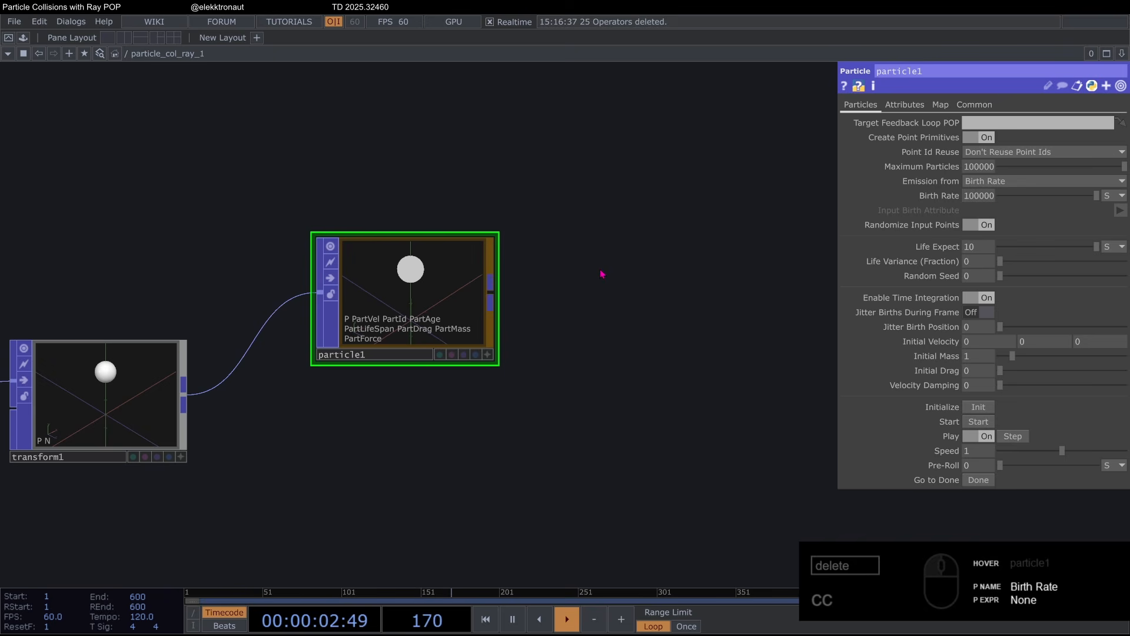
left_click_drag(587, 235, 578, 189)
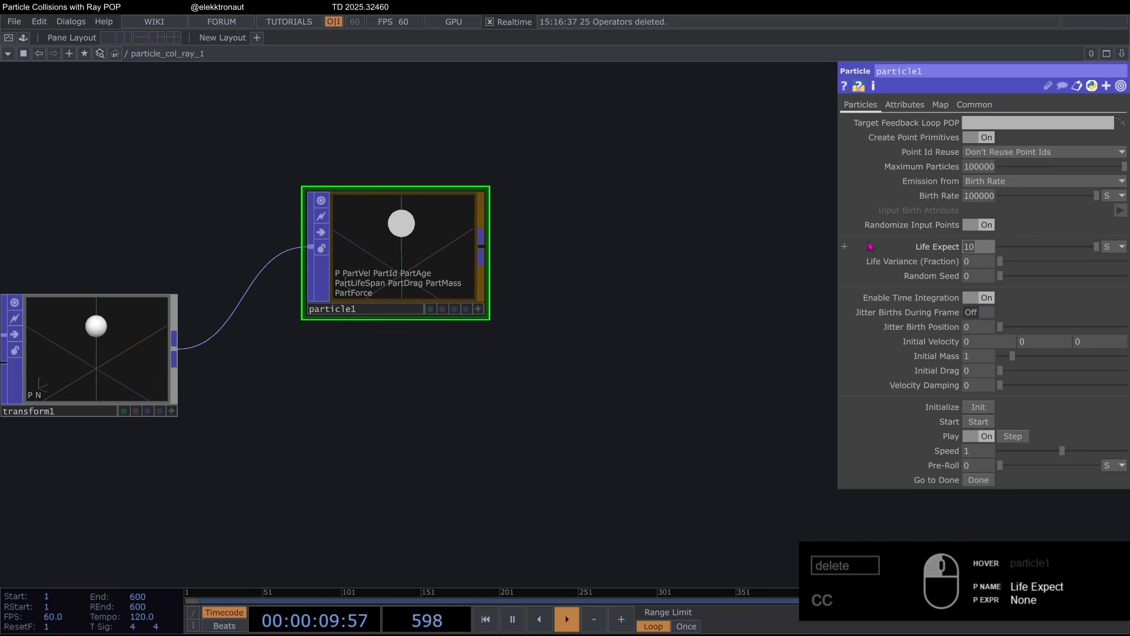
scroll(396, 252, "up", 5)
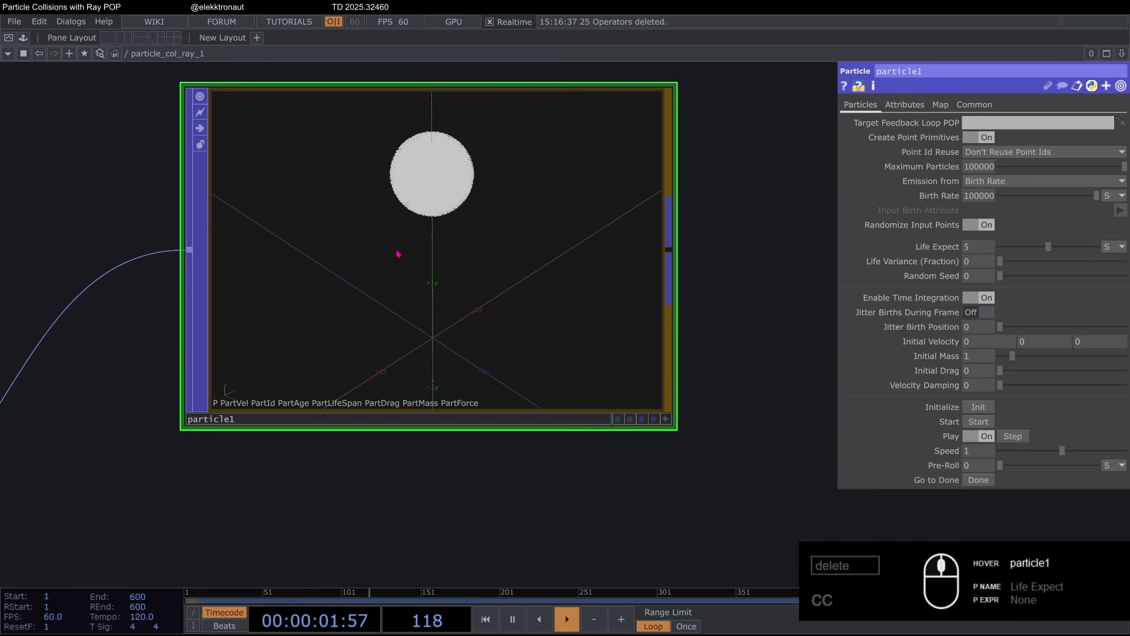
Step: Set the Particle POP's Life Variance to 1, Initial Mass to 5 and Velocity Damping to 0.1
scroll(461, 213, "down", 3)
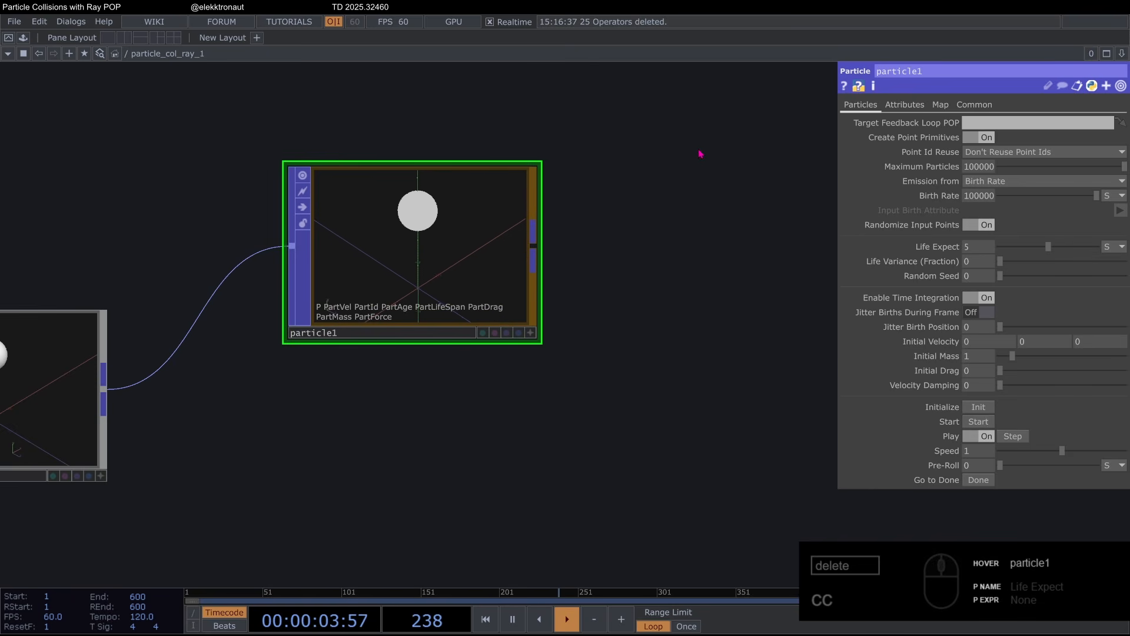
left_click_drag(979, 261, 1124, 260)
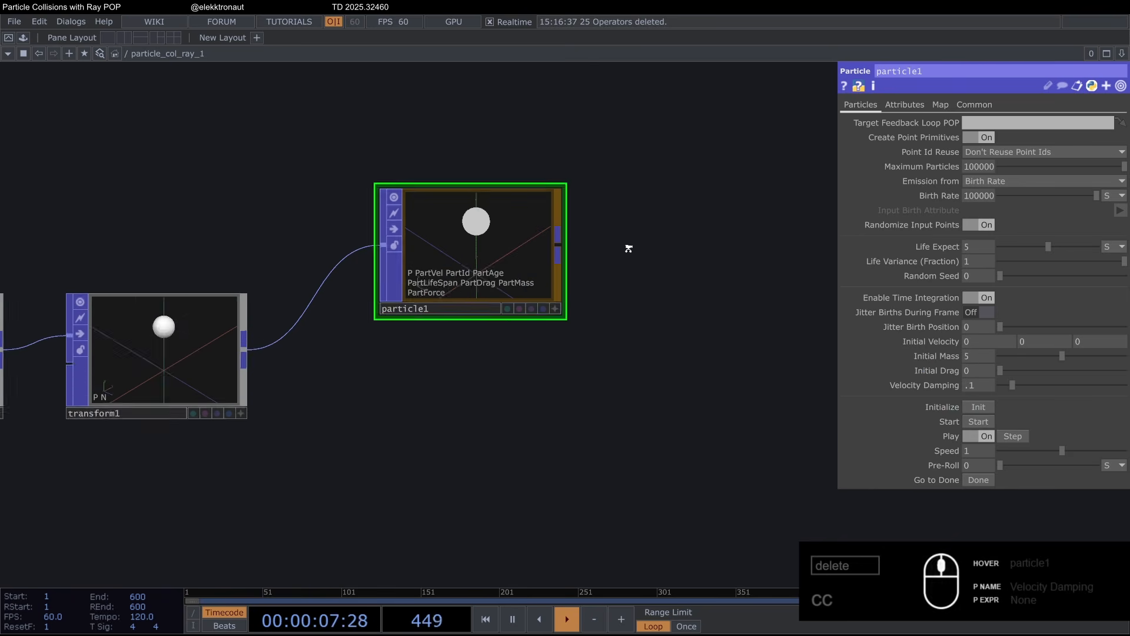
Step: Add a Keyboard In CHOP above the Particle POP
scroll(626, 245, "down", 3)
key("Tab")
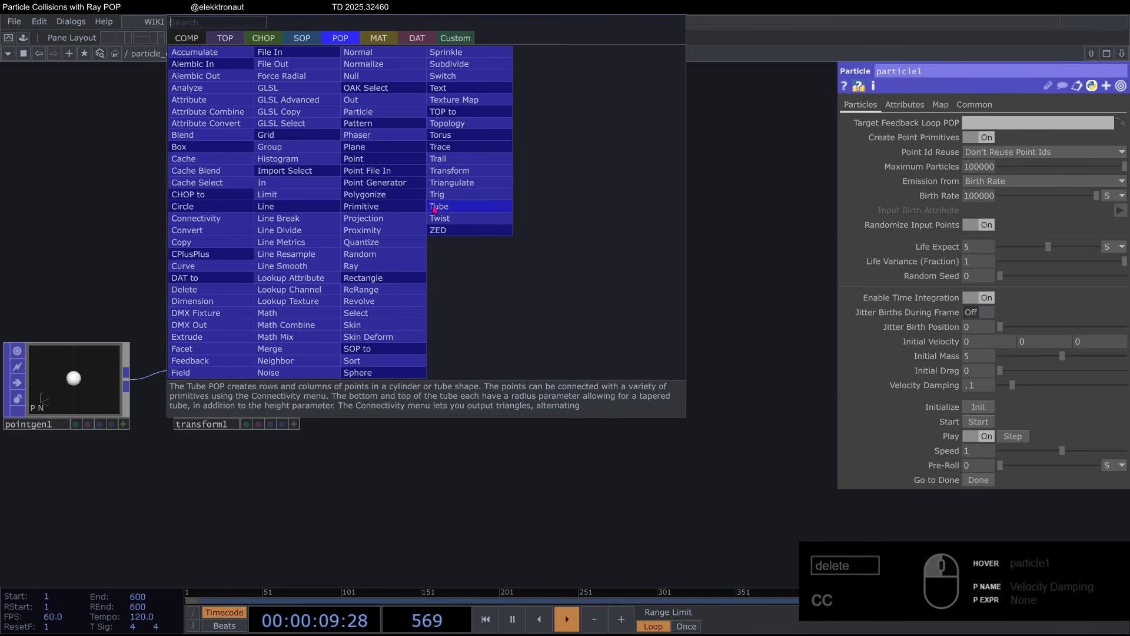
type("ke")
left_click(393, 230)
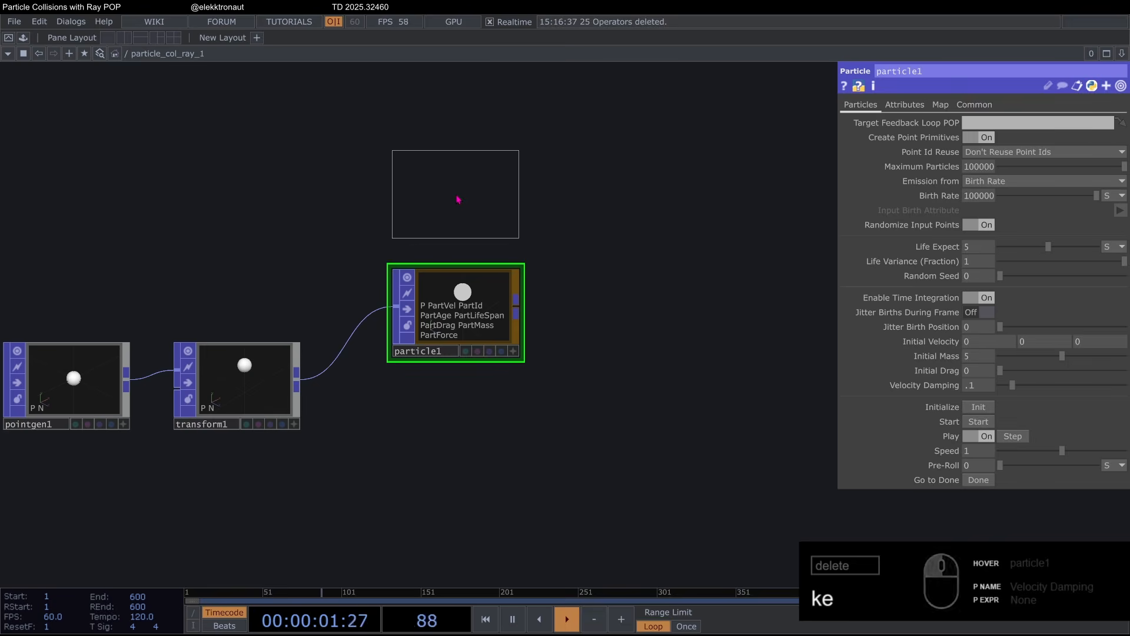
left_click(456, 197)
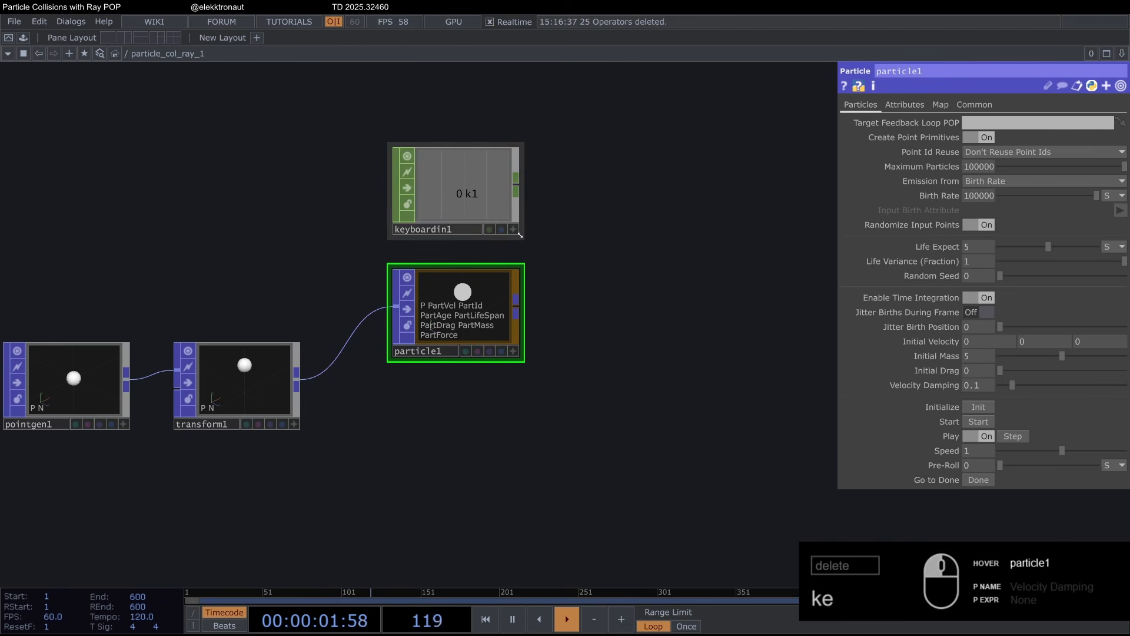
Step: Reference the Keyboard In CHOP's k1 channel in the Particle POP's Initialize and Start parameters
left_click_drag(974, 405, 977, 407)
left_click_drag(462, 176, 979, 421)
left_click(979, 402)
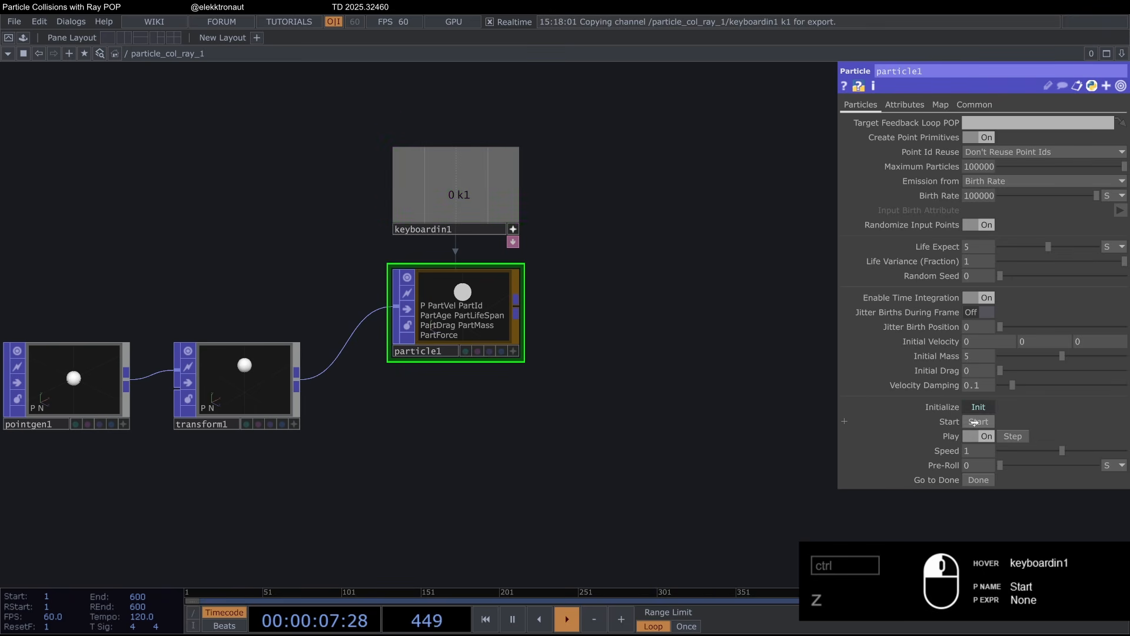
left_click(978, 416)
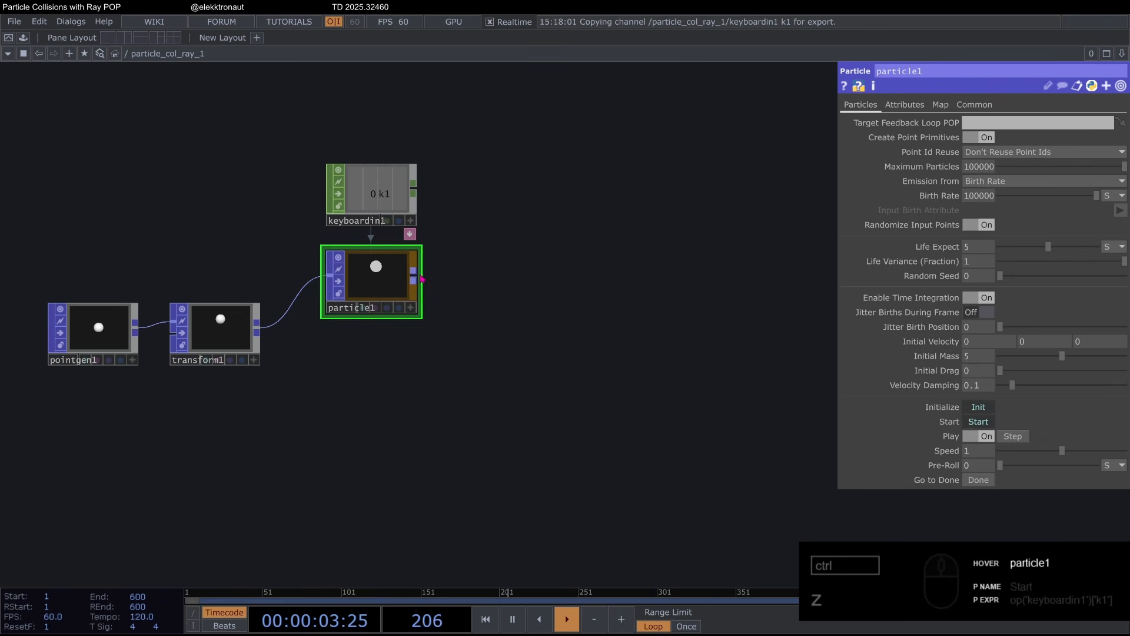
Step: Append a Null POP after the Particle POP, name it p_end and give its node an orange-brown colour
right_click(422, 278)
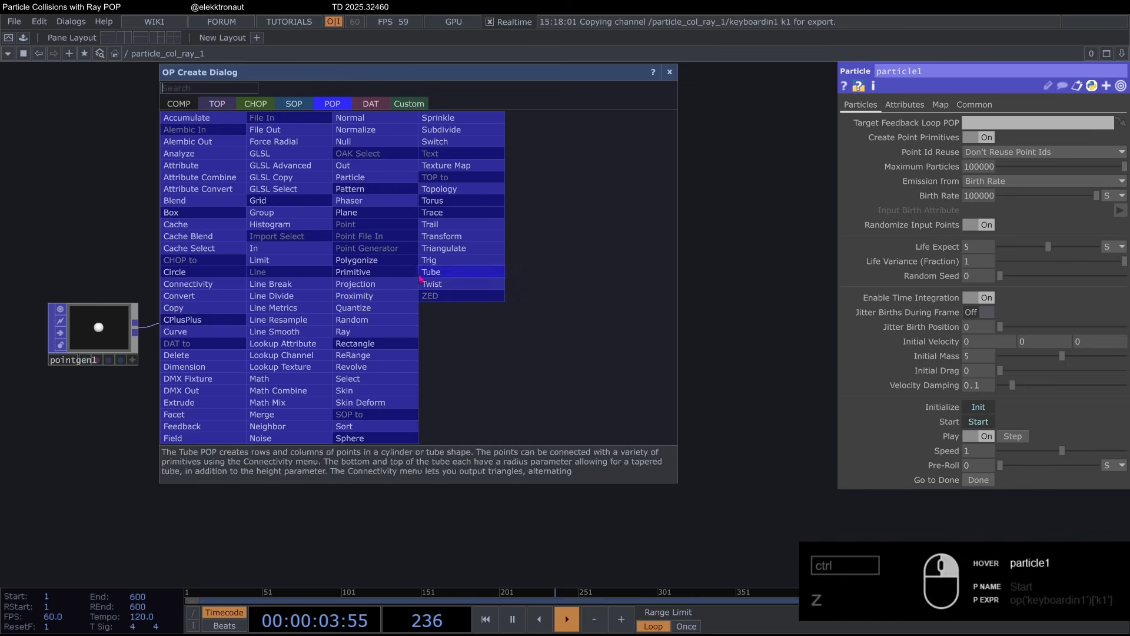
type("nu")
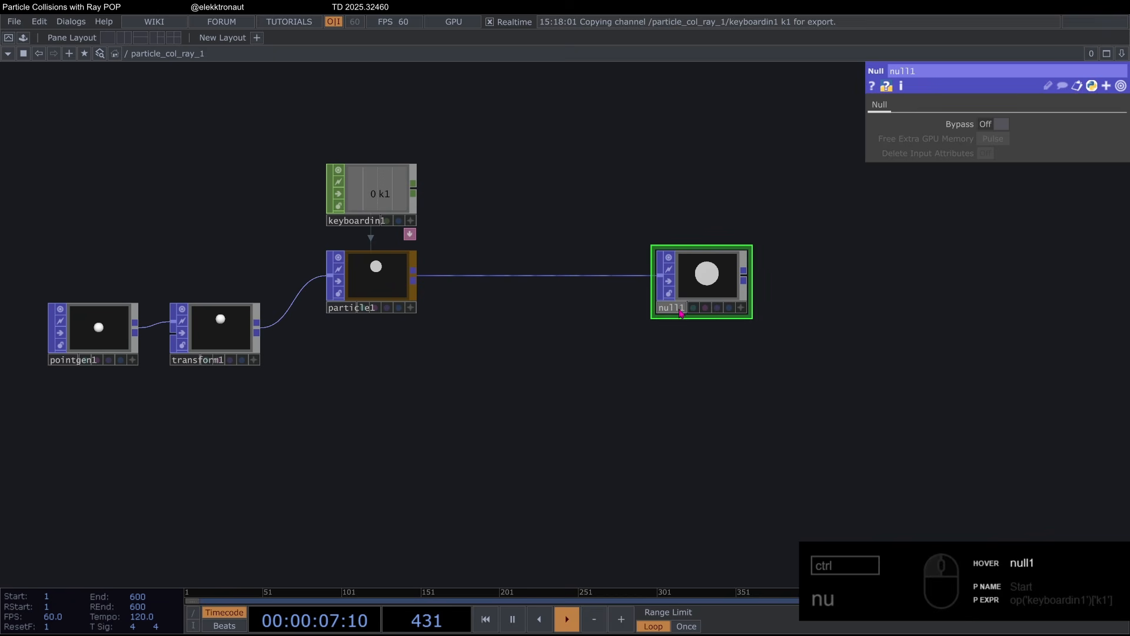
left_click(680, 312)
type("p")
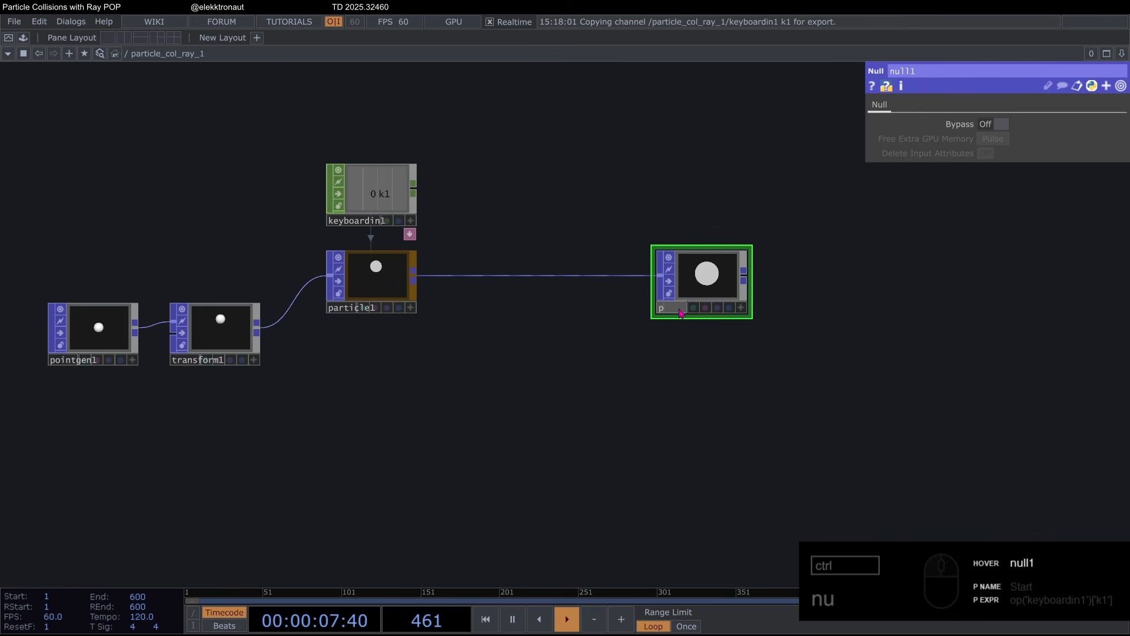
type("_end")
key("Return")
key("c")
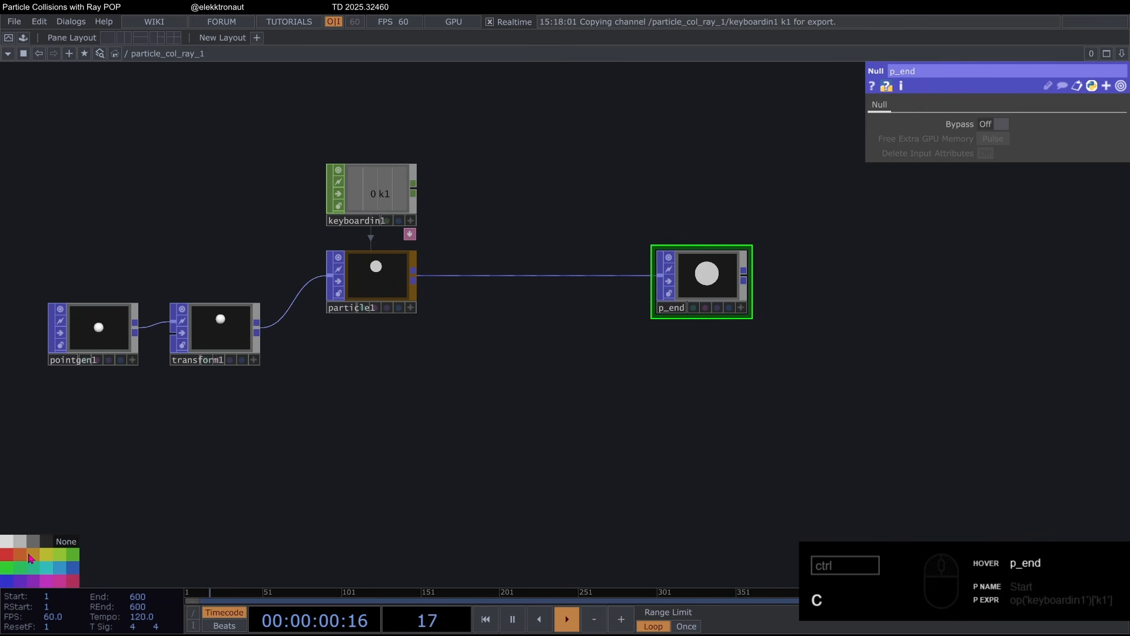
left_click(31, 557)
Step: Assign p_end as the Particle POP's target feedback loop POP
left_click_drag(500, 444, 472, 481)
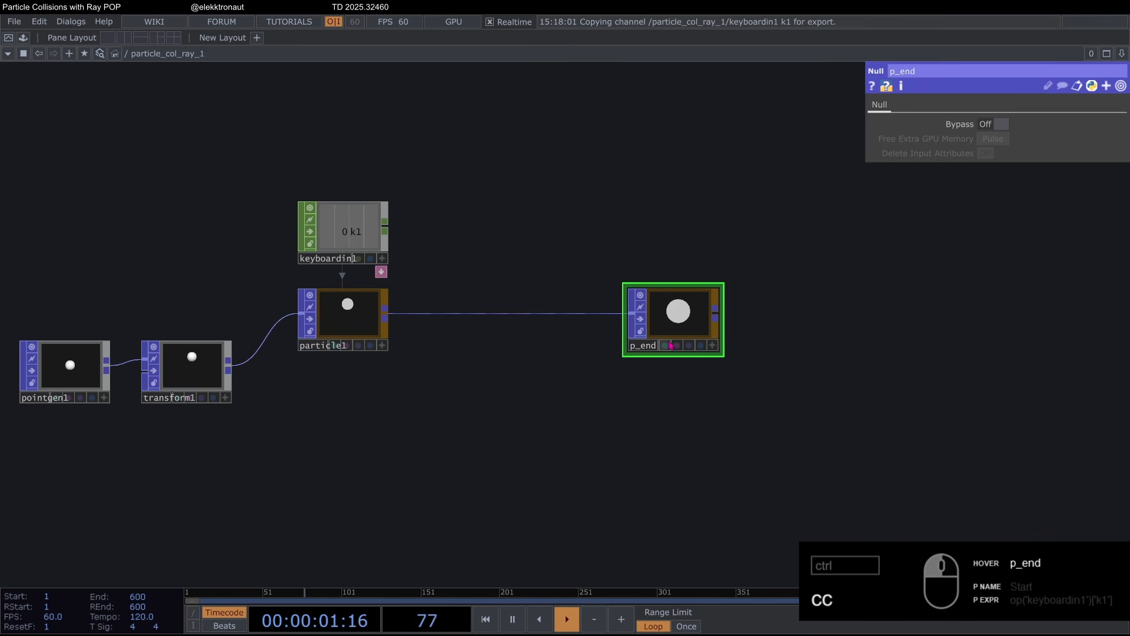
left_click_drag(677, 311, 321, 314)
left_click(321, 308)
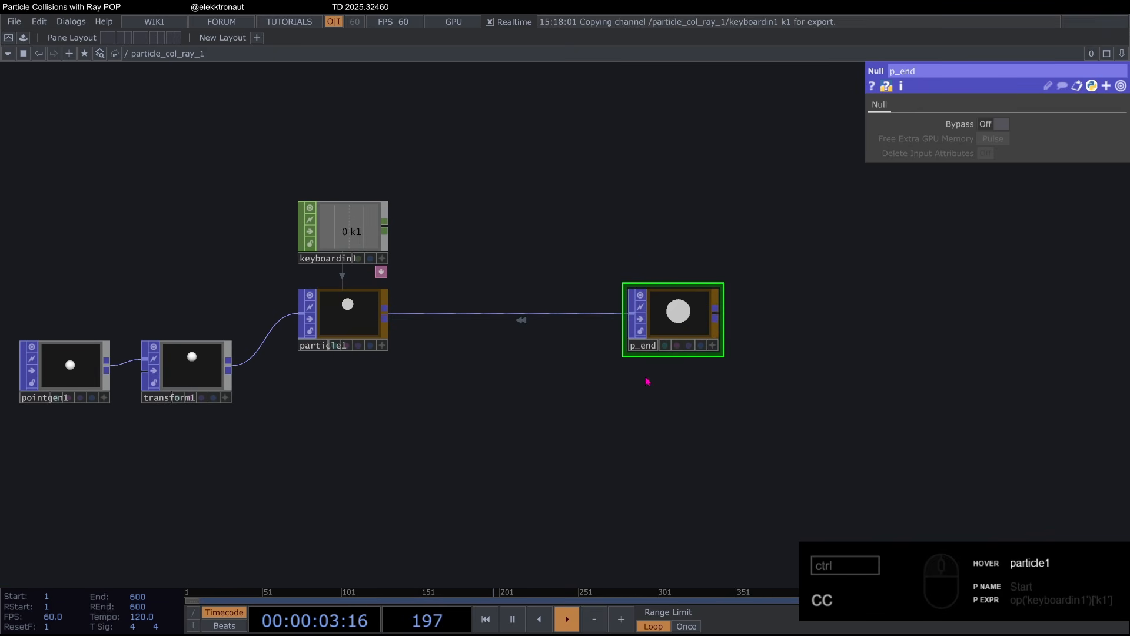
Step: Add a Geometry COMP connected to the output of p_end
left_click_drag(648, 383, 516, 355)
left_click_drag(400, 218, 235, 206)
scroll(321, 213, "down", 5)
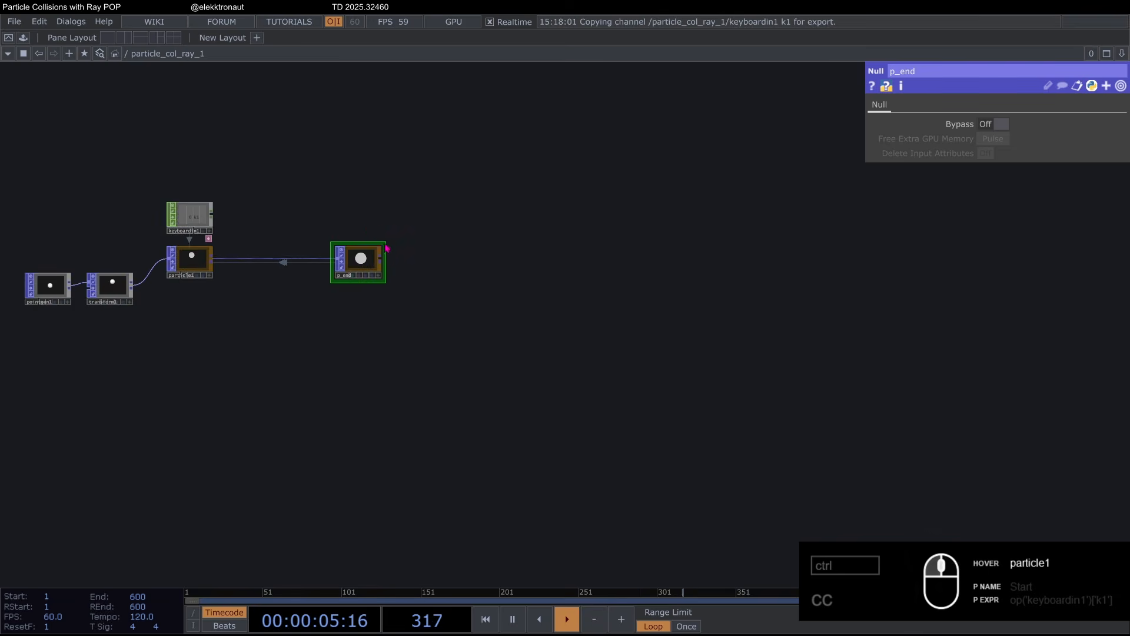
scroll(367, 245, "up", 3)
double_click(382, 263)
type("ge")
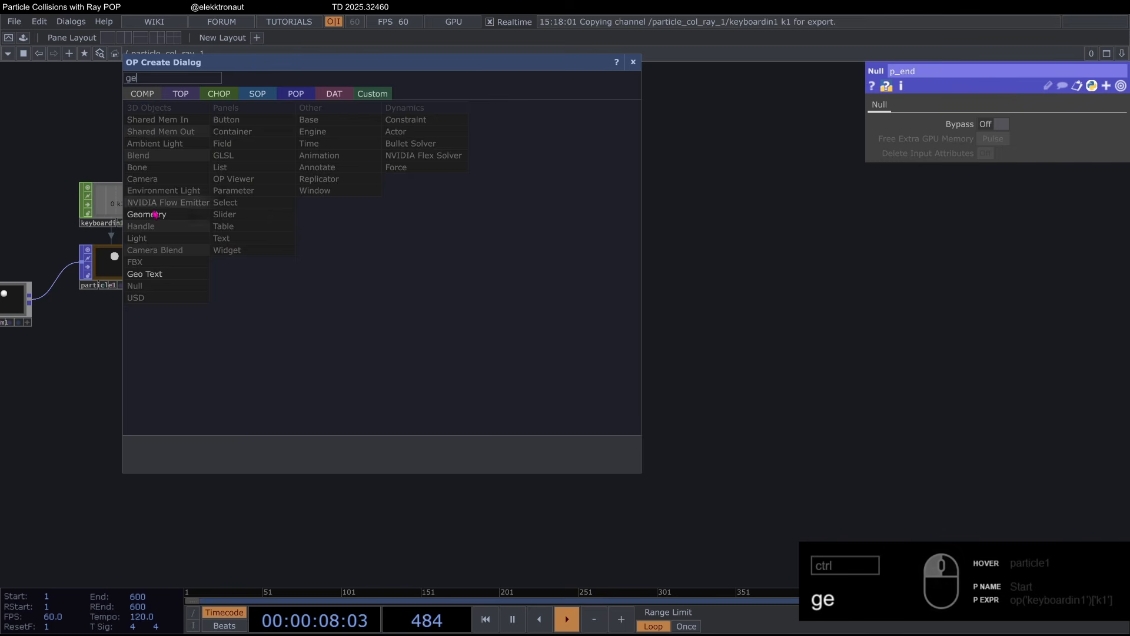
left_click(159, 214)
left_click(485, 272)
Step: Add a Camera COMP above the Geometry COMP and a Render TOP beside them
double_click(464, 199)
type("ca")
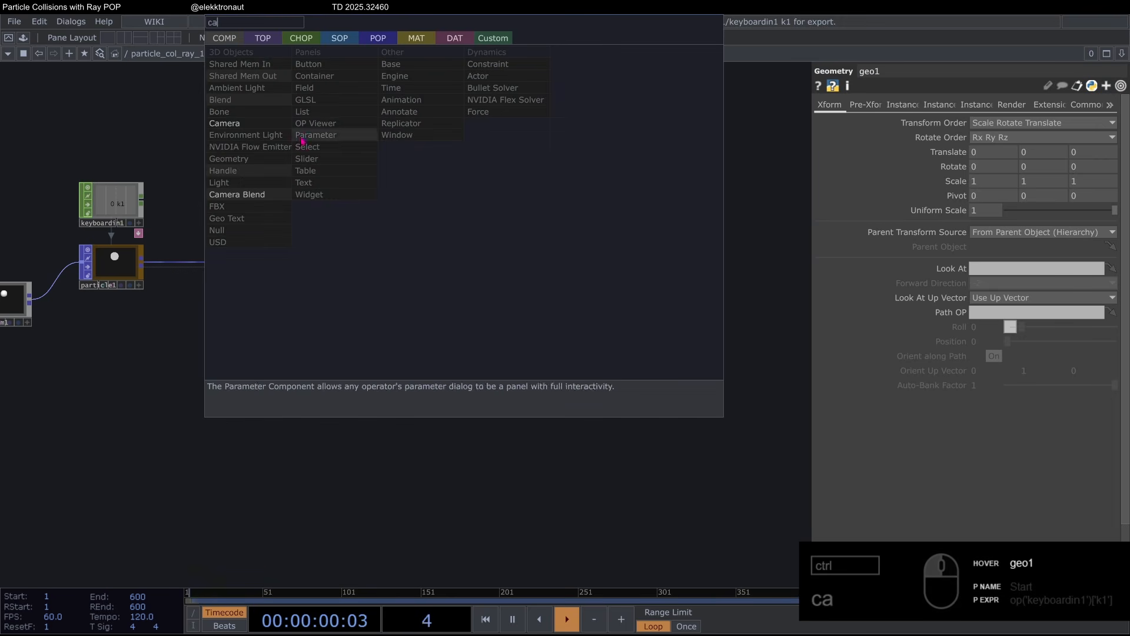
key("Return")
left_click(499, 199)
double_click(565, 258)
type("re")
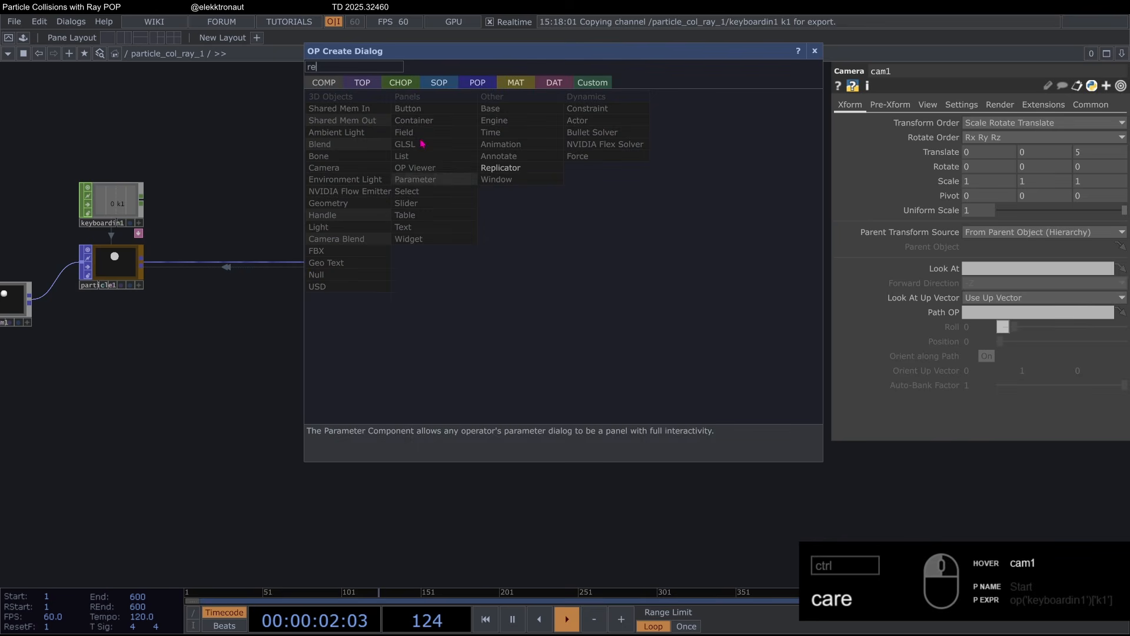
left_click(363, 80)
left_click(574, 263)
left_click(600, 272)
Step: Set the Render TOP's resolution to 1080 by 1350 and its pixel format to 32-bit float (RGBA)
scroll(600, 272, "up", 4)
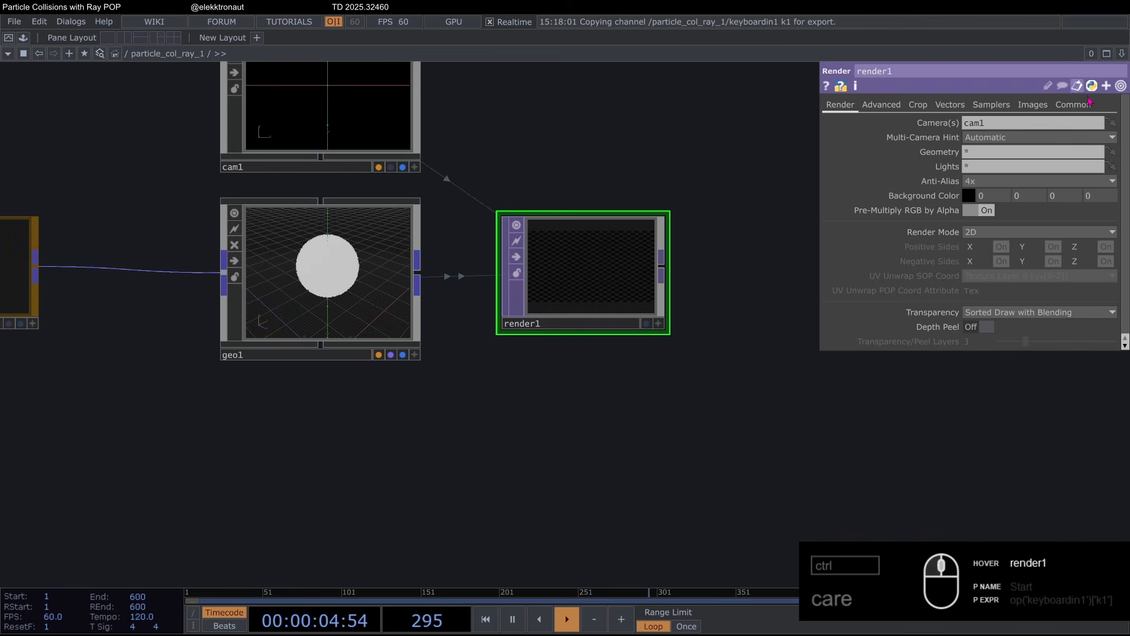
left_click(1073, 104)
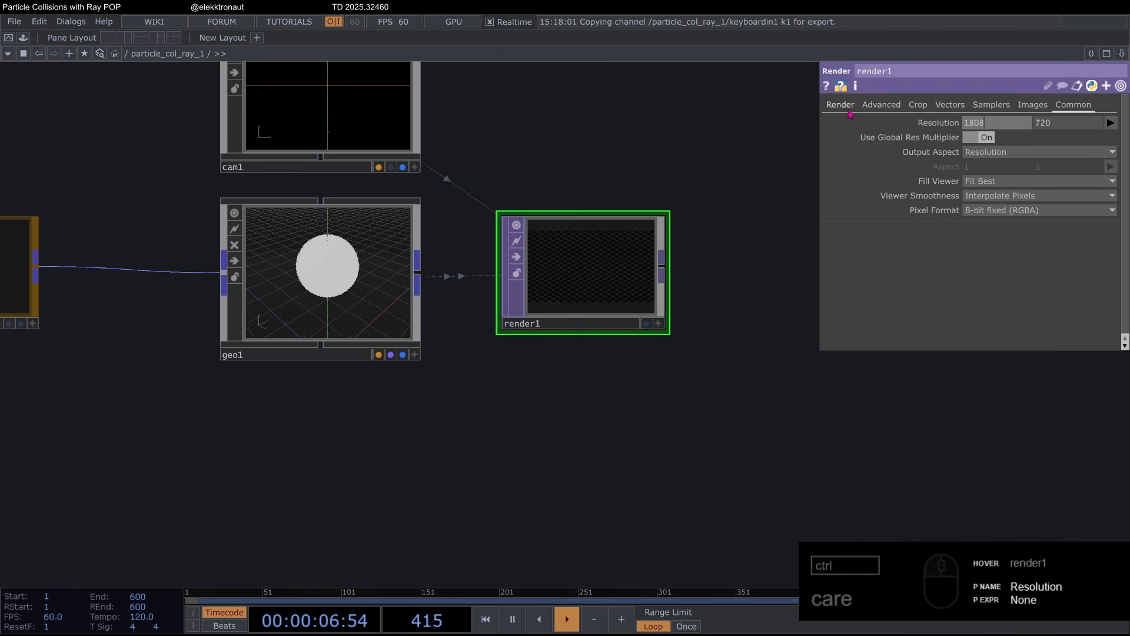
key("Tab")
type("1350")
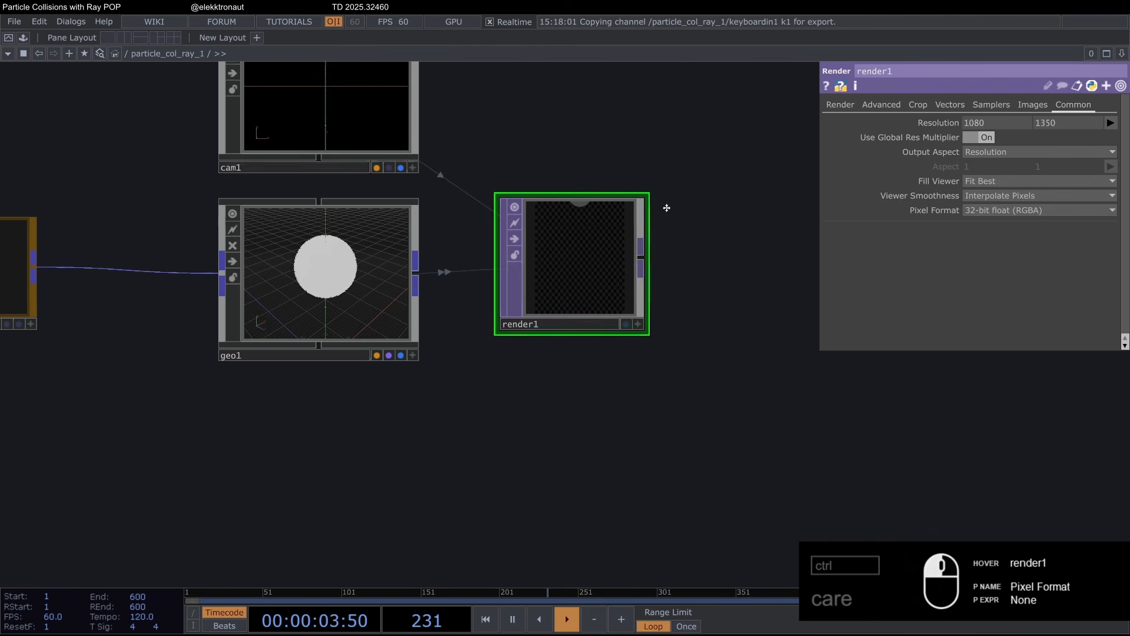
Step: Set the camera's Z translation to 7
left_click_drag(666, 207, 593, 303)
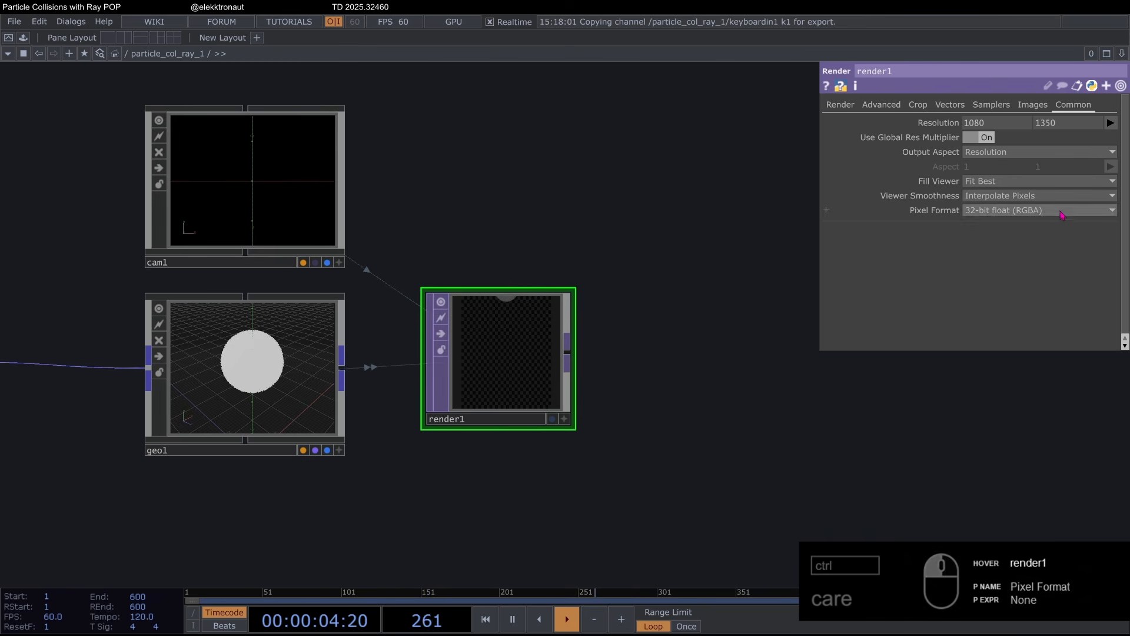
left_click(240, 183)
left_click(928, 106)
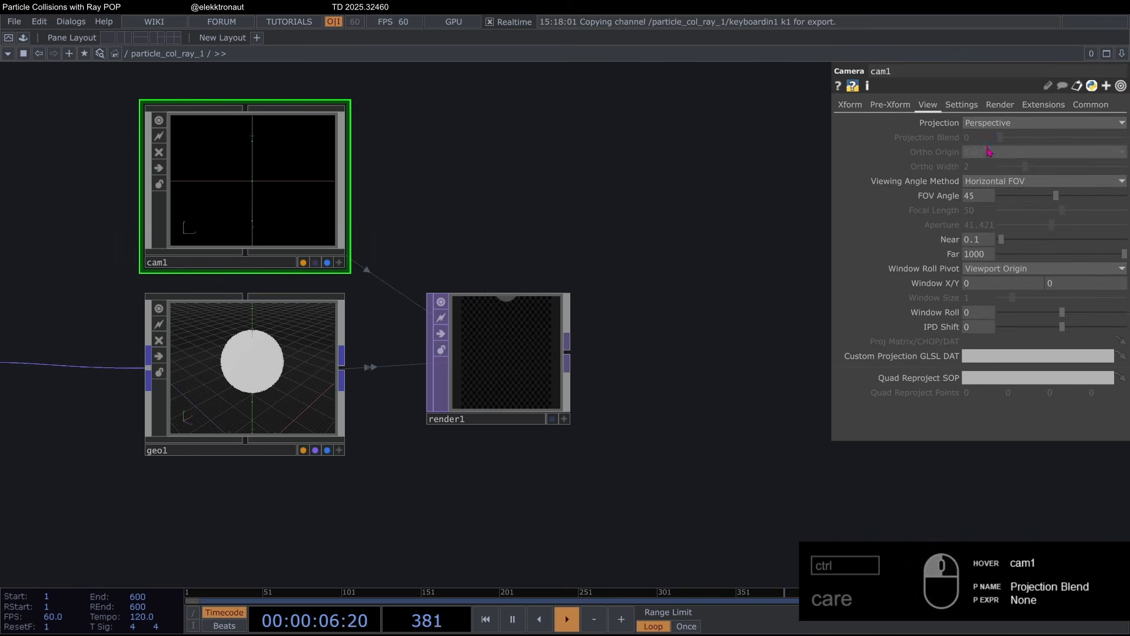
left_click(841, 108)
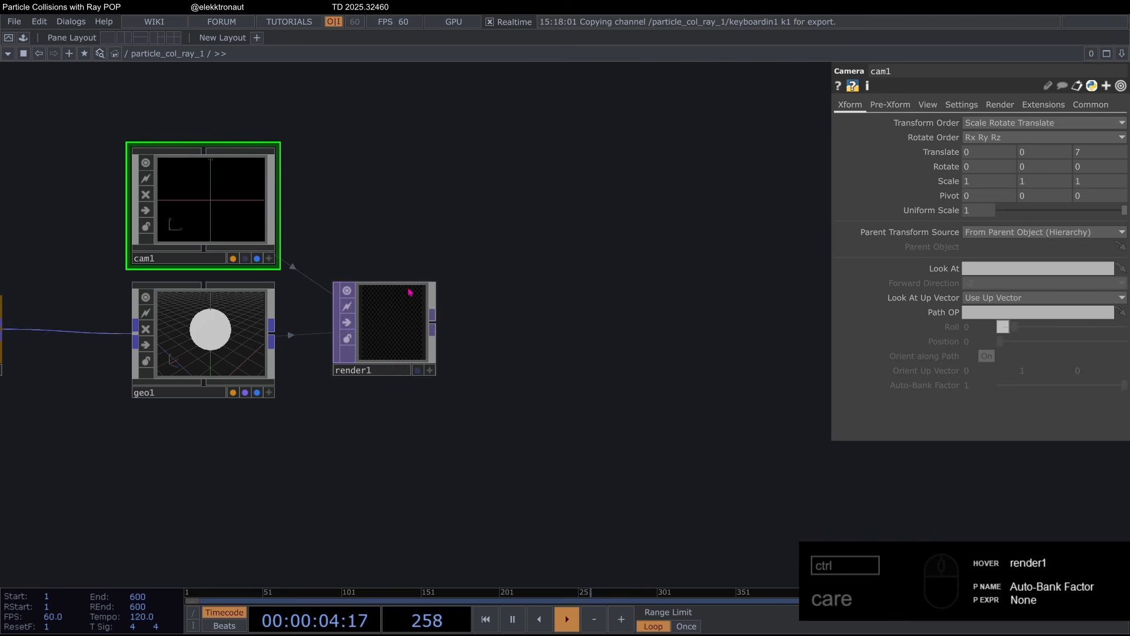
Step: Append a Transform TOP after the Render TOP, followed by a Null TOP named bg
scroll(369, 314, "down", 3)
key("Tab")
type("tr")
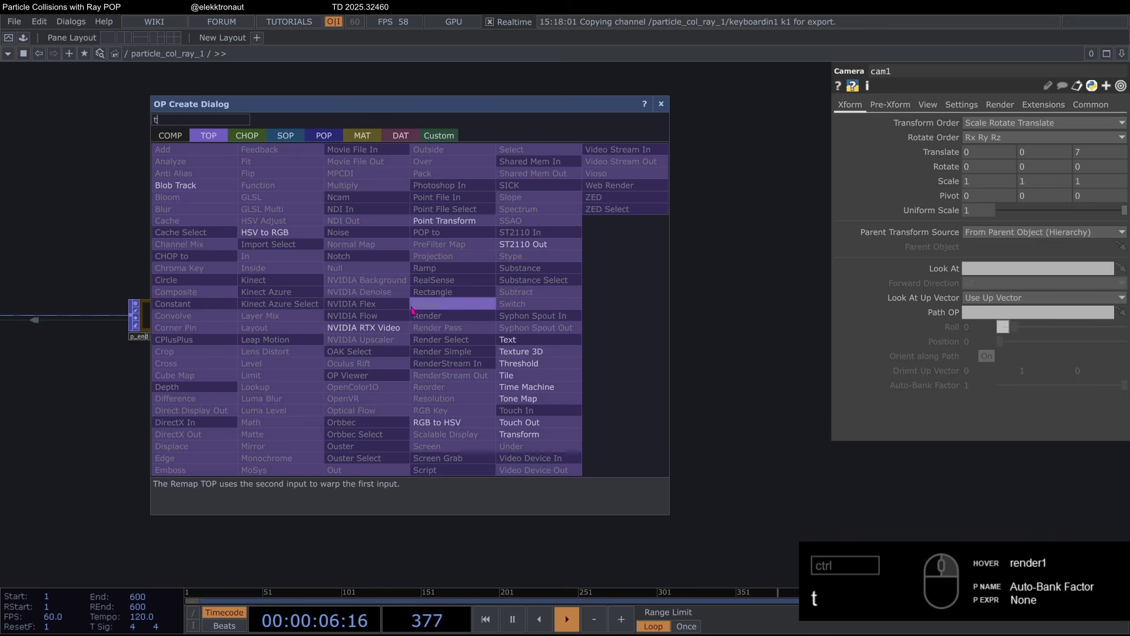
left_click(526, 439)
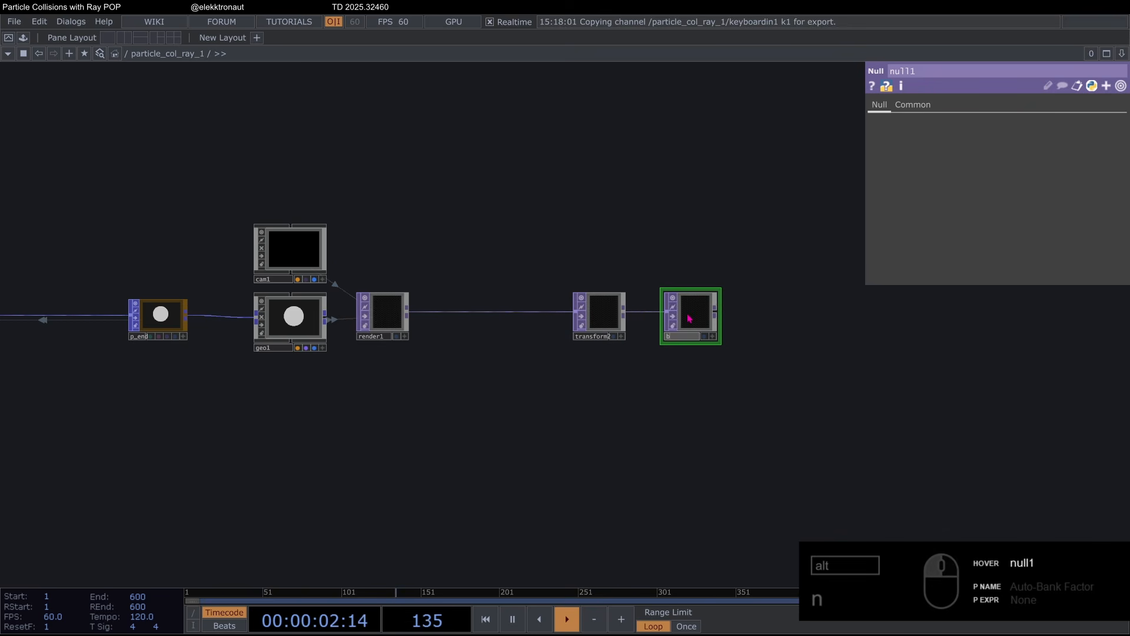
type("g")
key("Return")
Step: Set the Transform TOP's background colour alpha to 1 and enable Comp Over Background Color
left_click(599, 312)
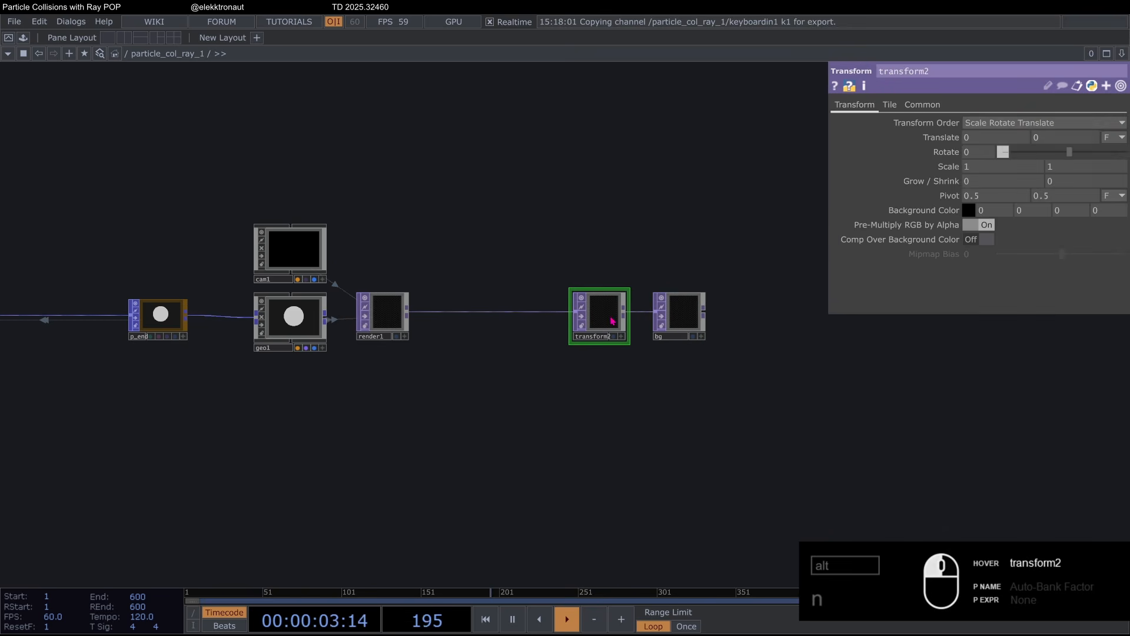
left_click(973, 242)
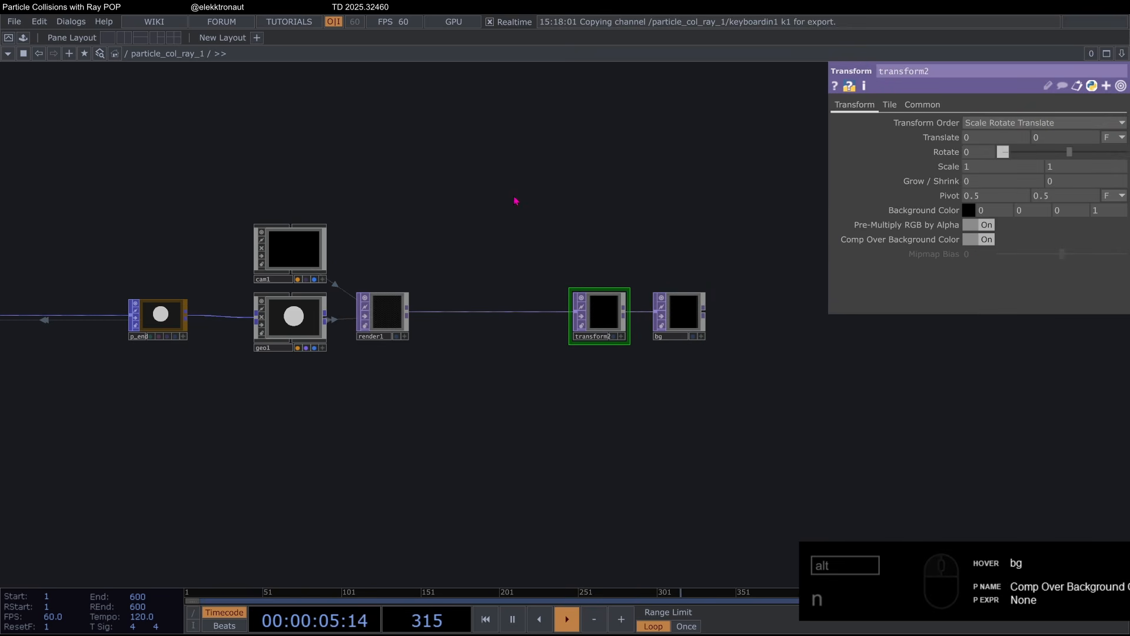
Step: Add a Line MAT below the Geometry COMP and assign it as the geometry's material
scroll(262, 358, "up", 2)
key("Tab")
type("li")
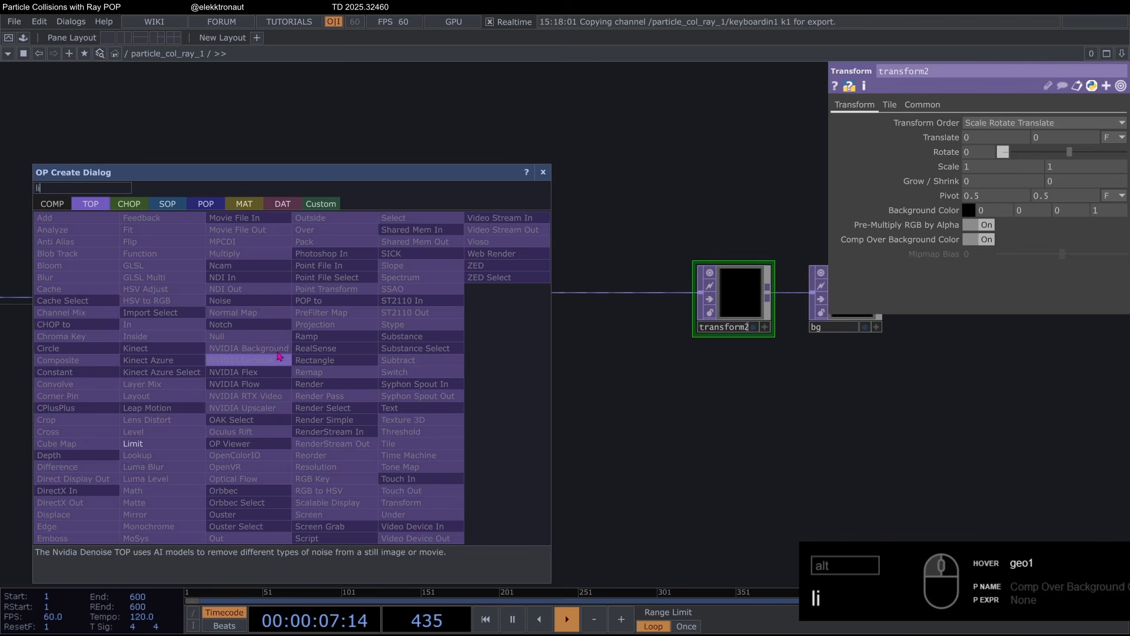
left_click(250, 205)
left_click(100, 266)
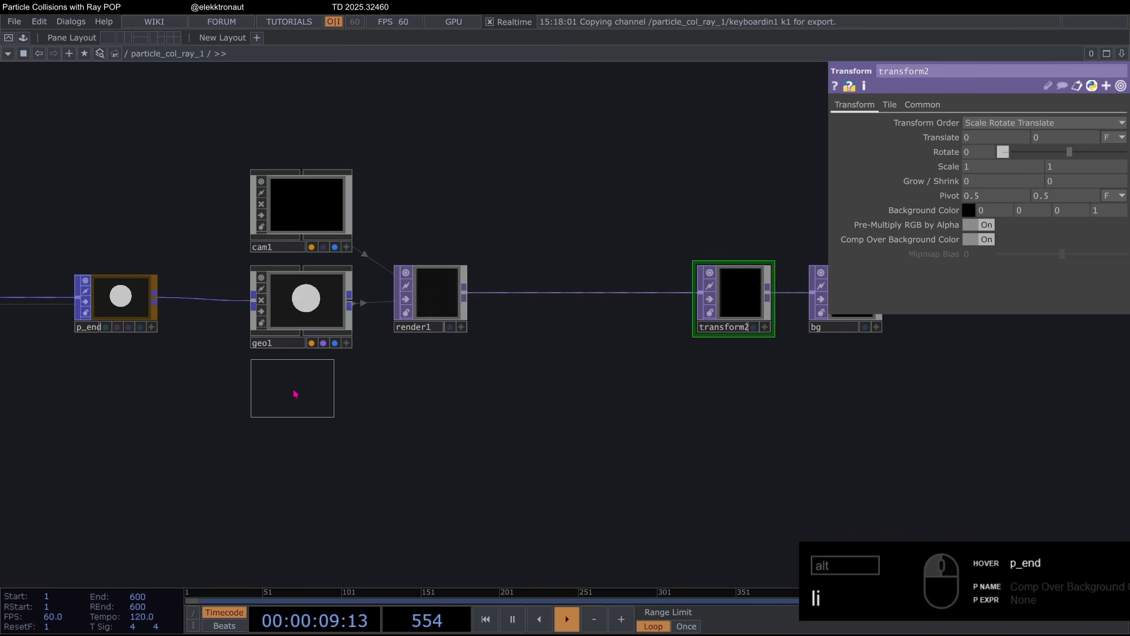
left_click(293, 383)
left_click_drag(292, 383, 307, 318)
left_click(319, 305)
scroll(251, 351, "up", 3)
left_click_drag(341, 380, 370, 412)
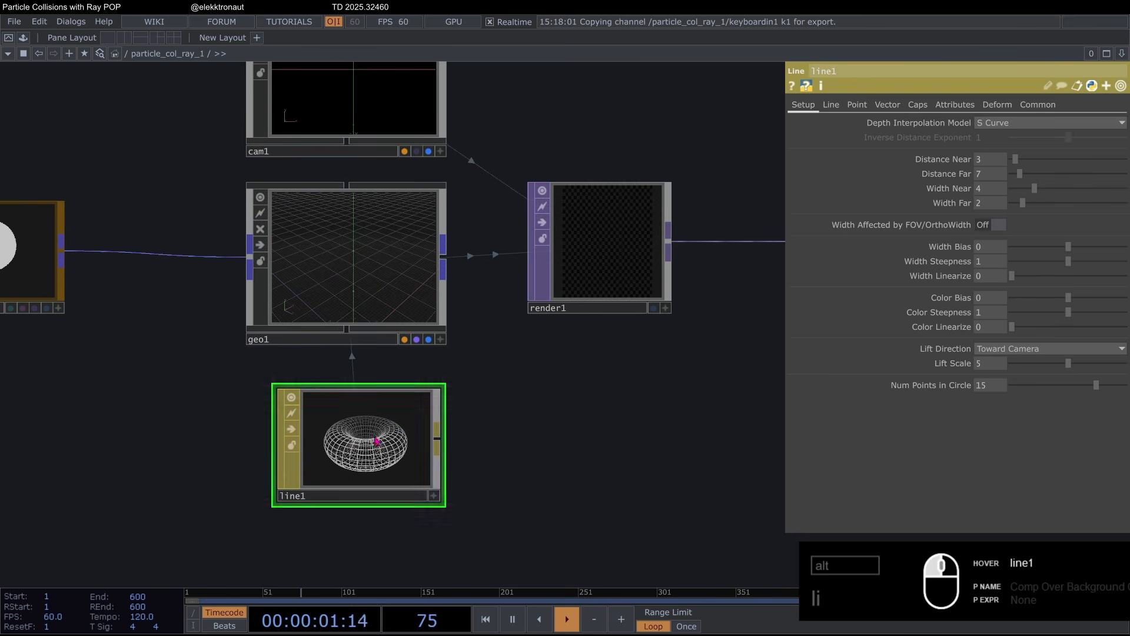
Step: Turn off the node viewers of geo1 and cam1
scroll(290, 259, "down", 2)
right_click_drag(230, 131, 345, 299)
left_click(284, 225)
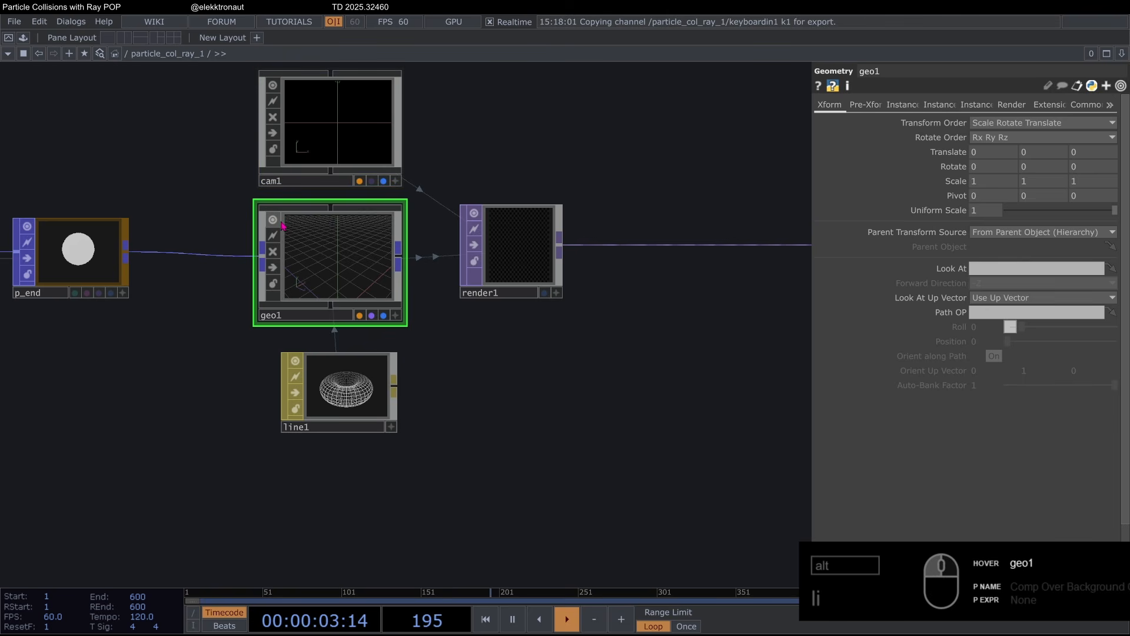
left_click(273, 219)
left_click(272, 85)
Step: In the Line MAT, turn Draw Lines off, Draw Points on and Specify Point Far Color off
left_click(339, 383)
left_click(831, 104)
left_click(999, 123)
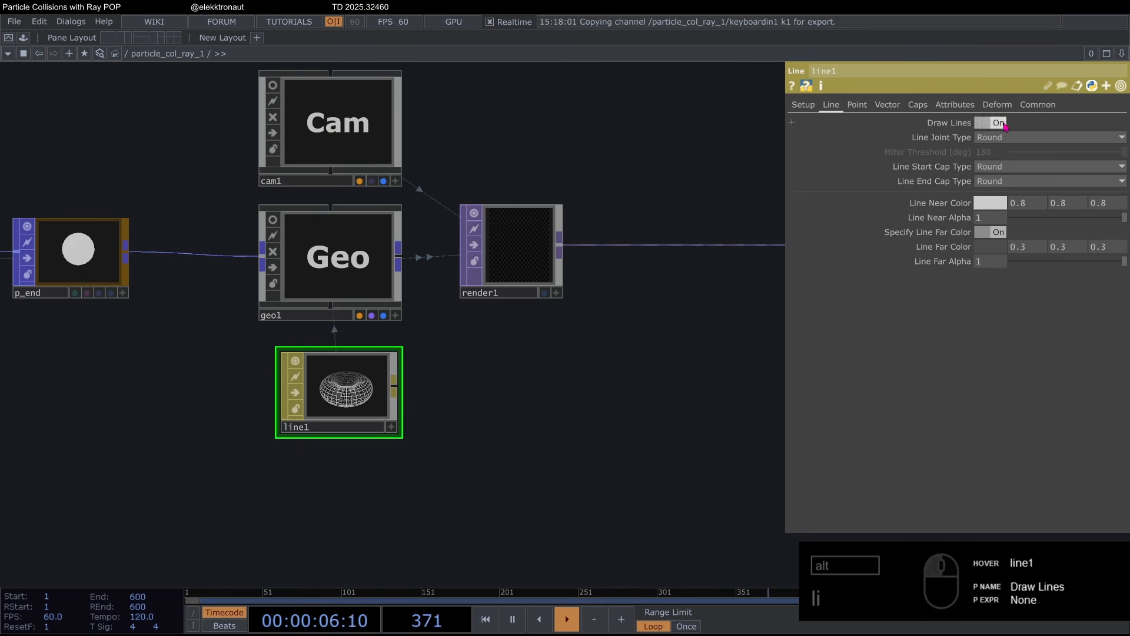
left_click(857, 104)
left_click(1001, 123)
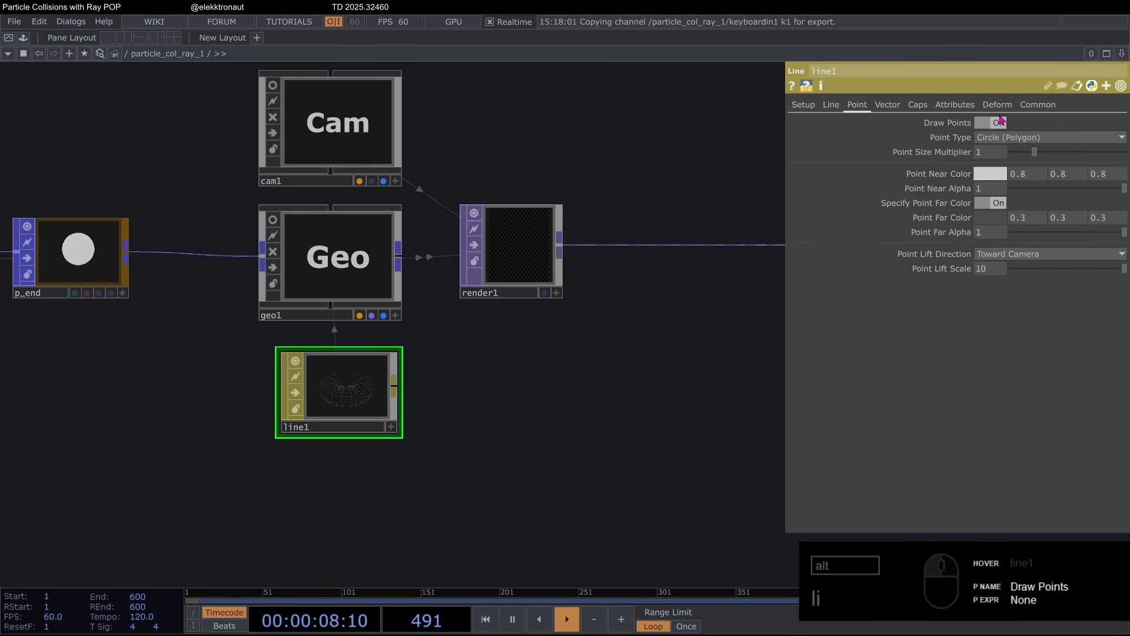
left_click(992, 207)
left_click_drag(517, 426, 555, 435)
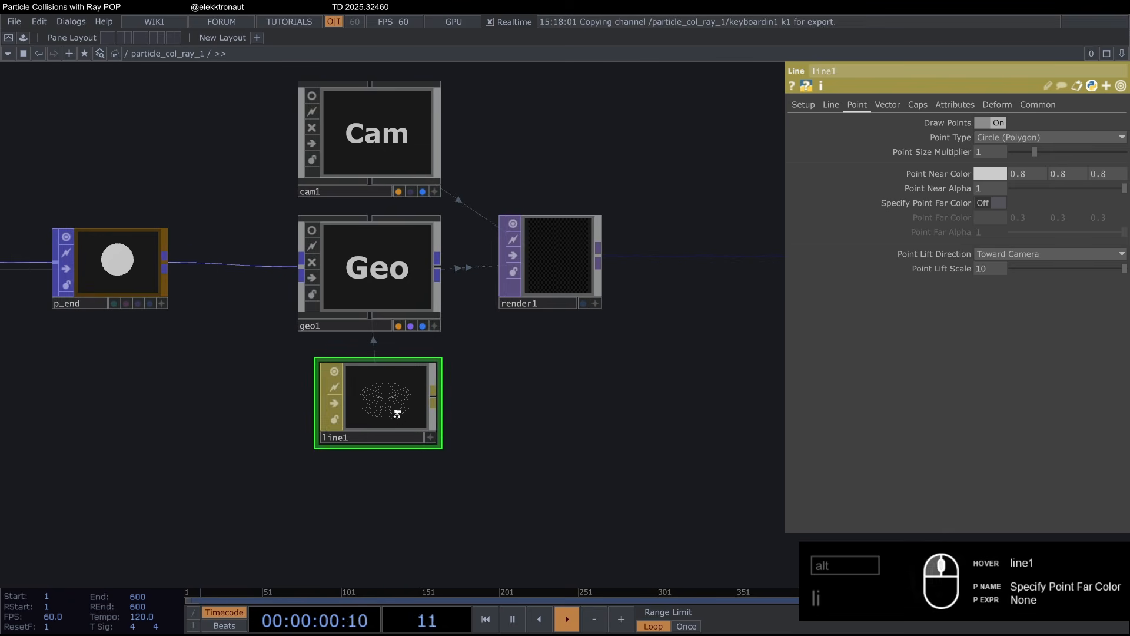
scroll(394, 412, "up", 3)
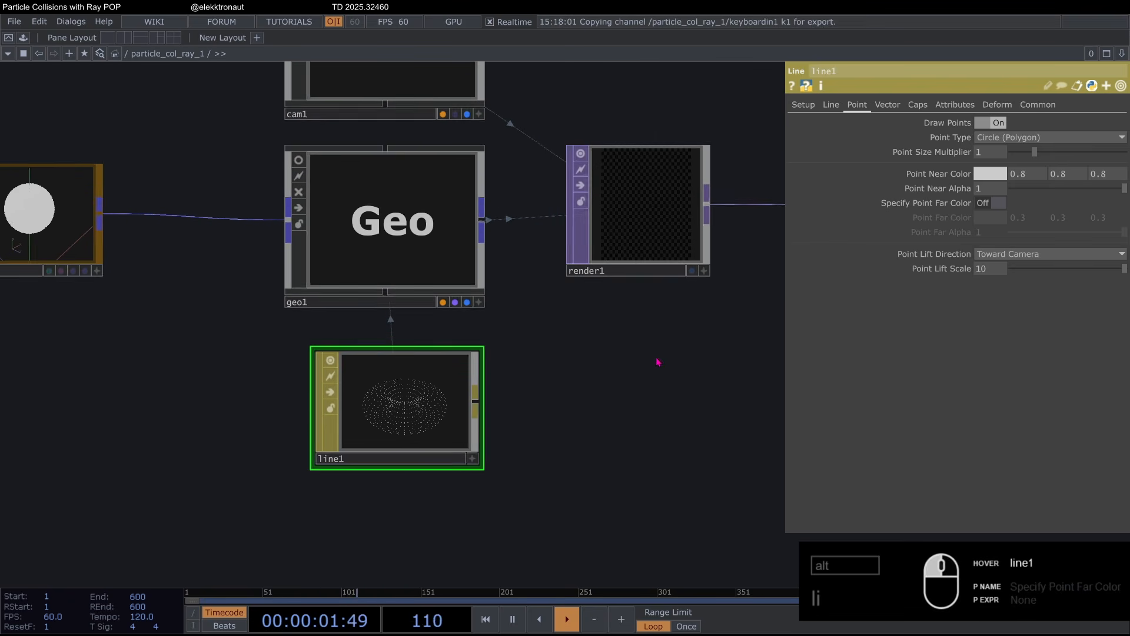
Step: Set the Line MAT's Point Near Color to a warm off-white of 1, 0.9425, 0.862
left_click(992, 174)
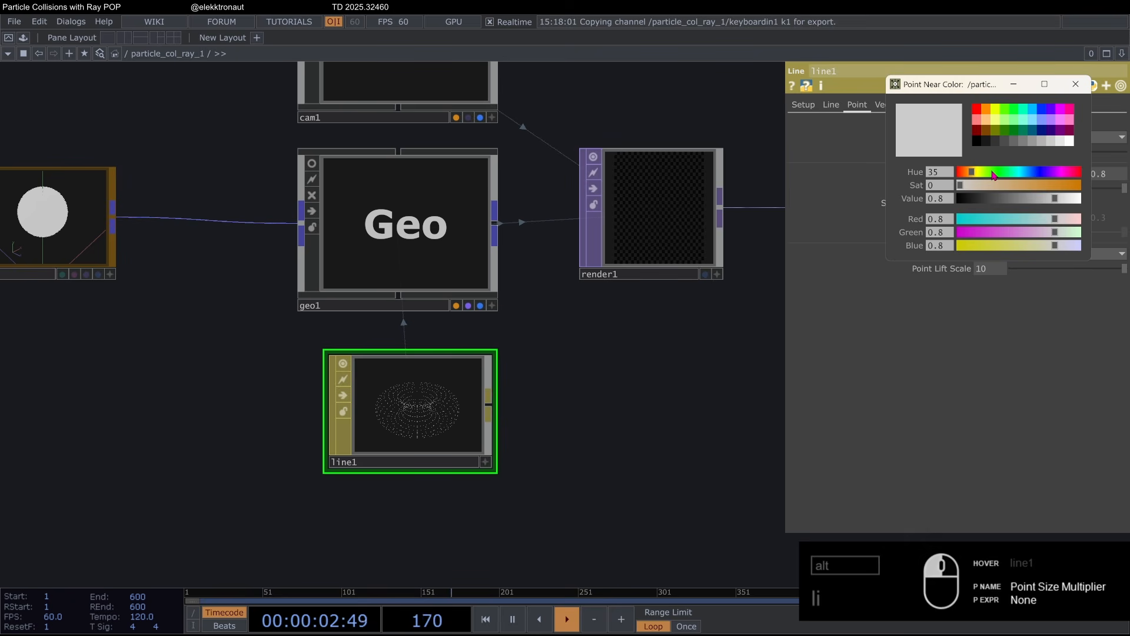
left_click(1070, 142)
left_click_drag(969, 188, 977, 191)
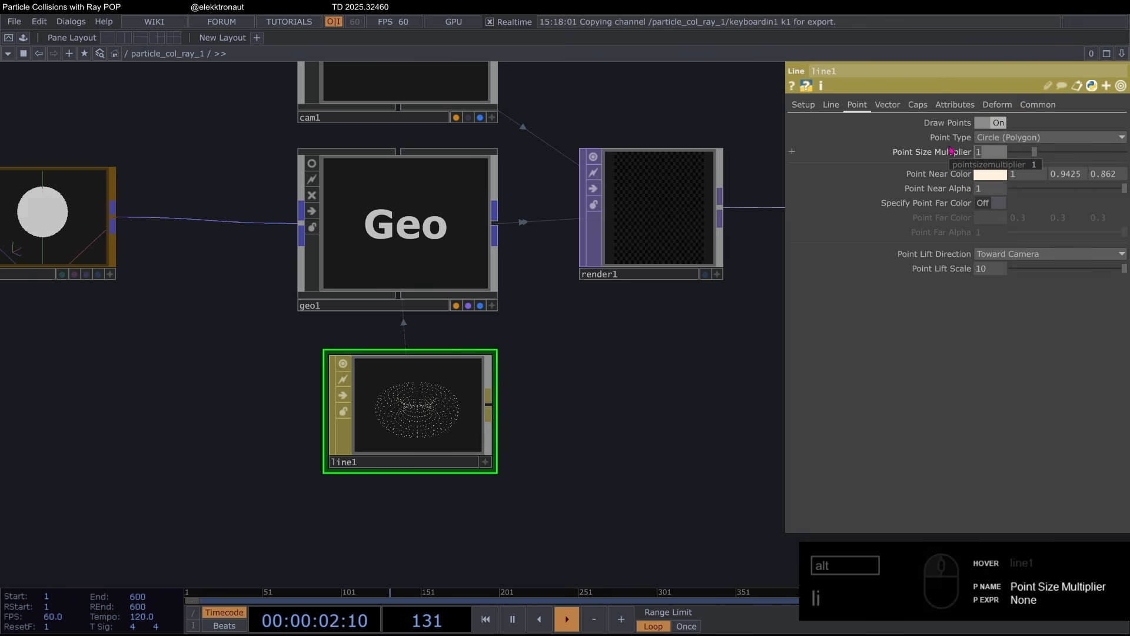
Step: Set the Line MAT's Point Size Multiplier to 0.4 and Point Near Alpha to 0.8, and enable Blending (Transparency)
type(".4")
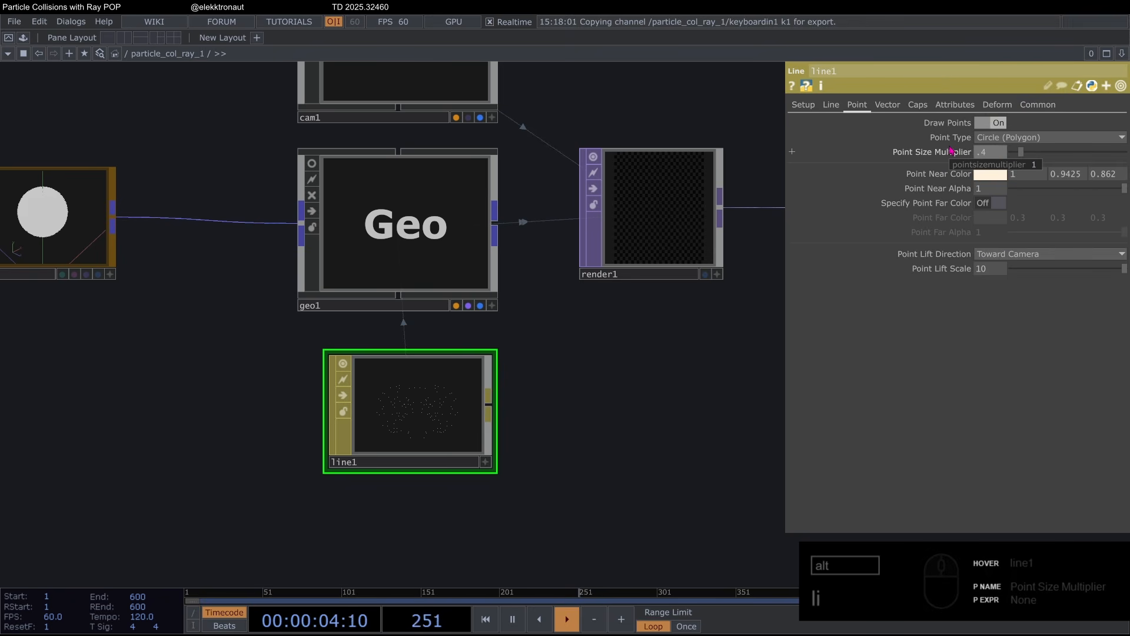
type(".")
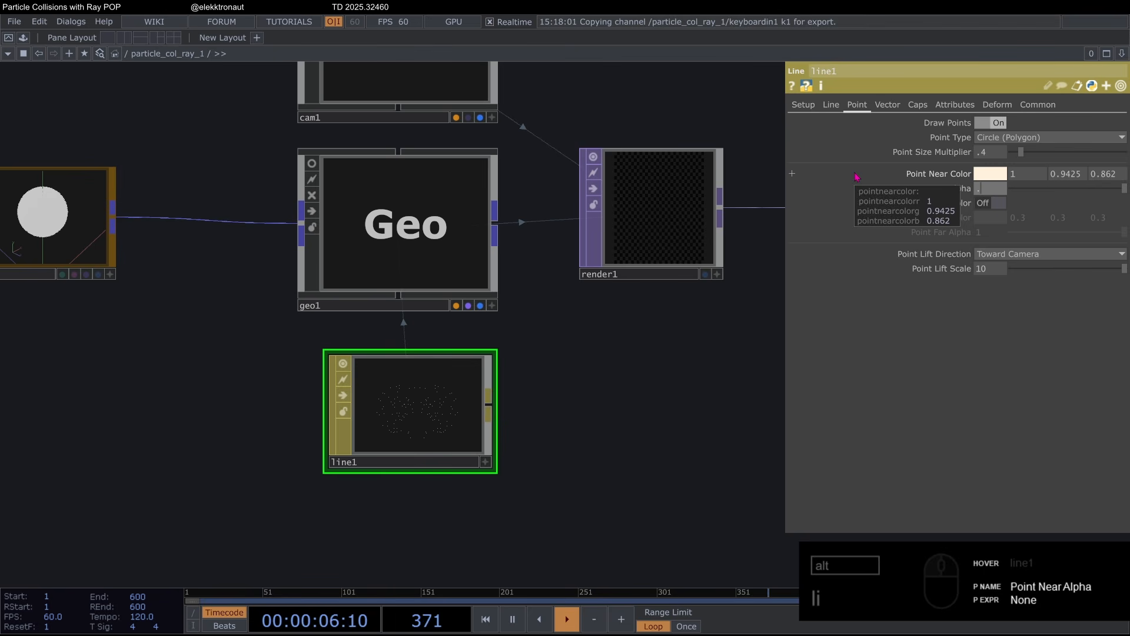
type("8")
left_click(1036, 105)
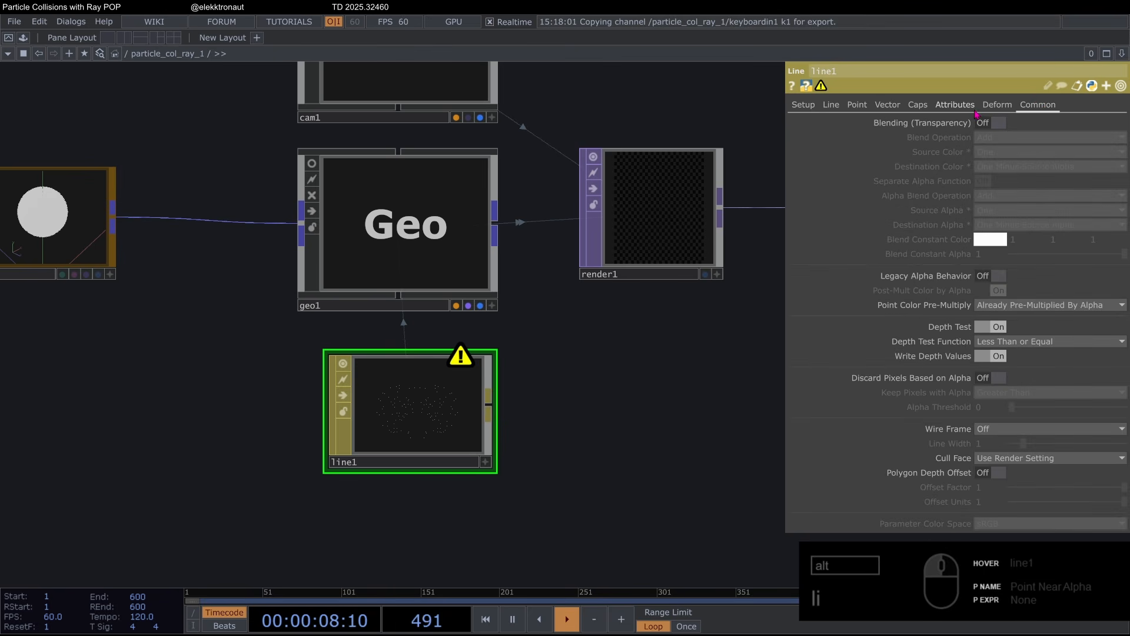
left_click(994, 124)
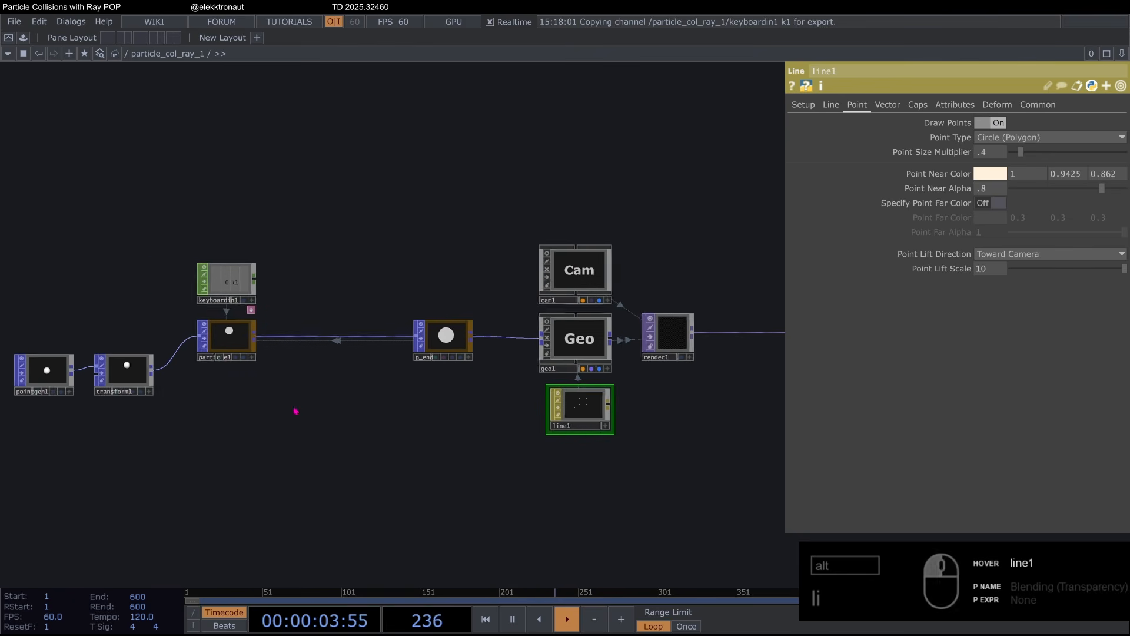
Step: Insert a Transform POP between particle1 and p_end with a Y translation of -0.008
left_click(176, 365)
left_click_drag(365, 351, 251, 351)
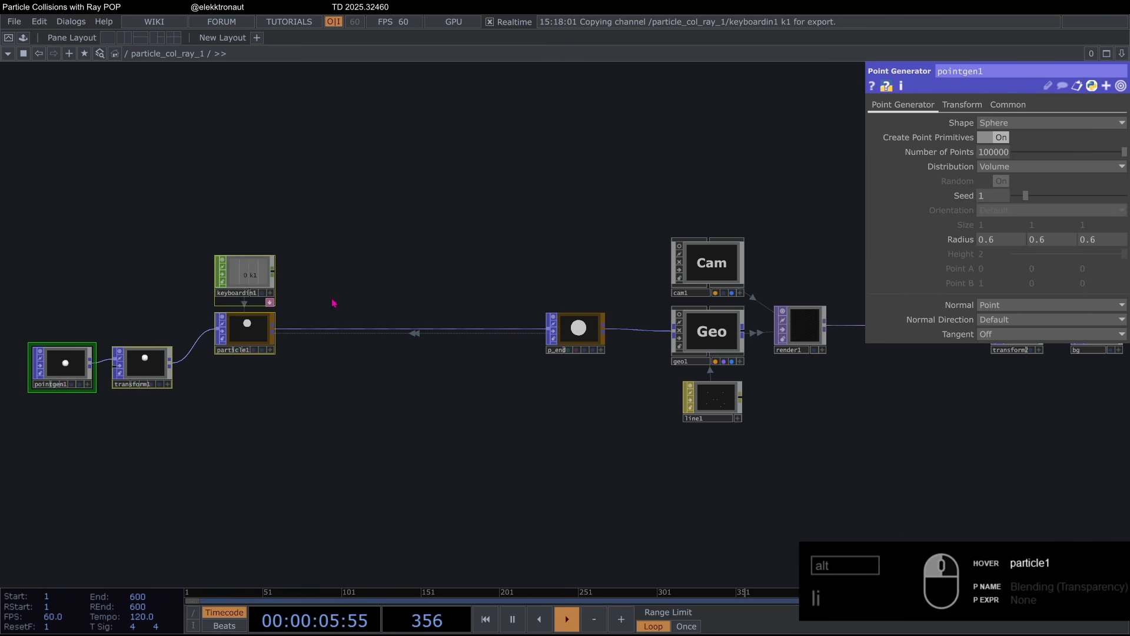
right_click(312, 343)
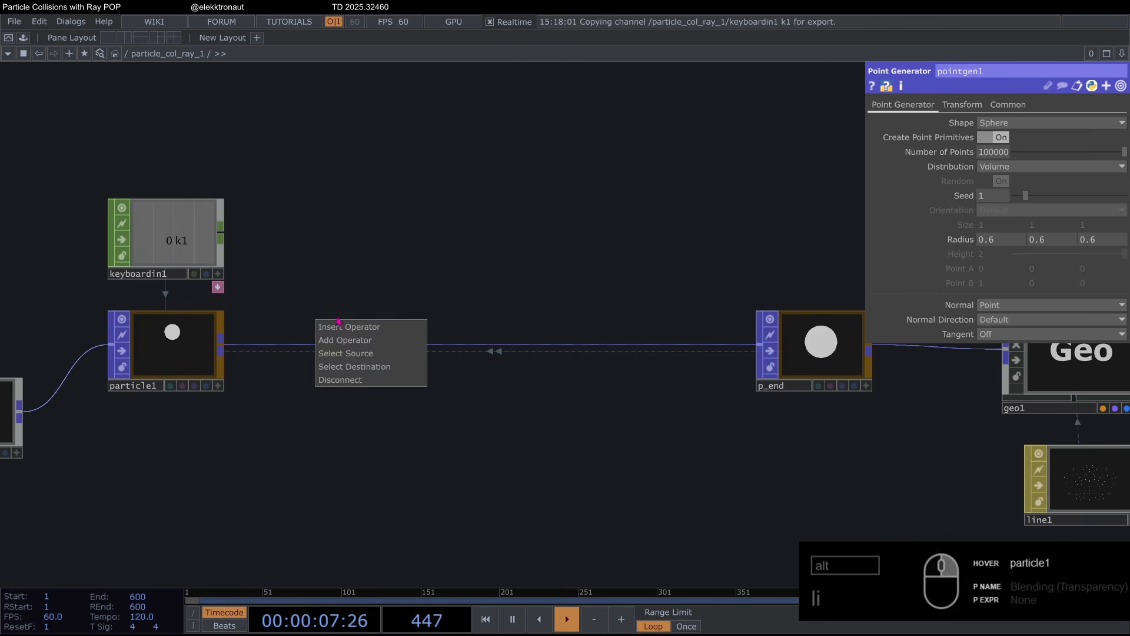
left_click(340, 336)
type("tr")
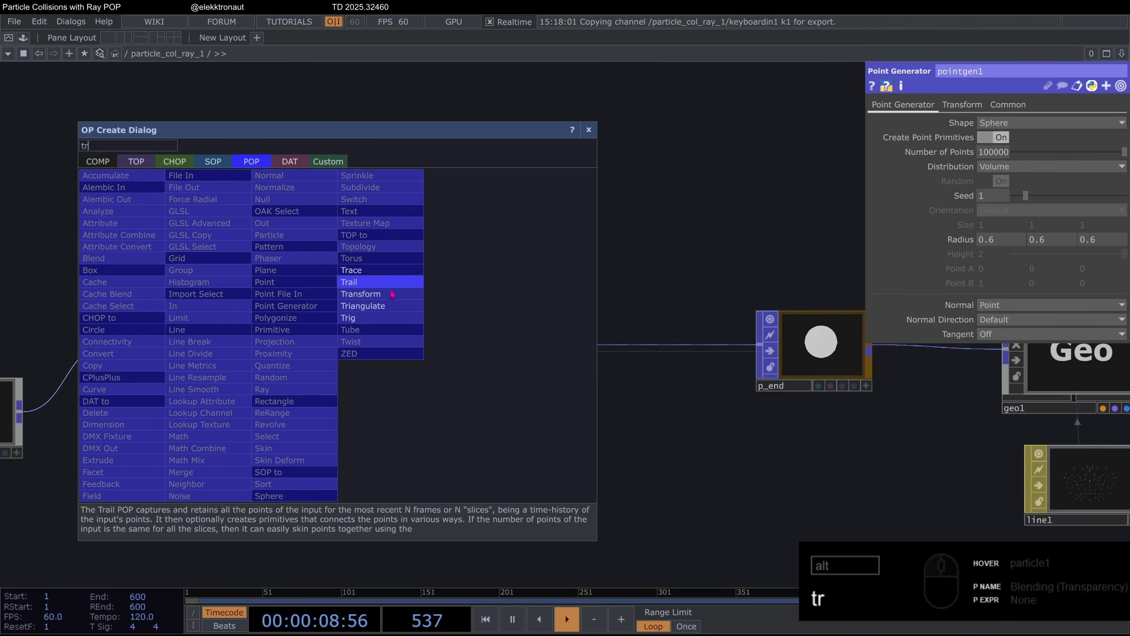
left_click(360, 294)
left_click(412, 262)
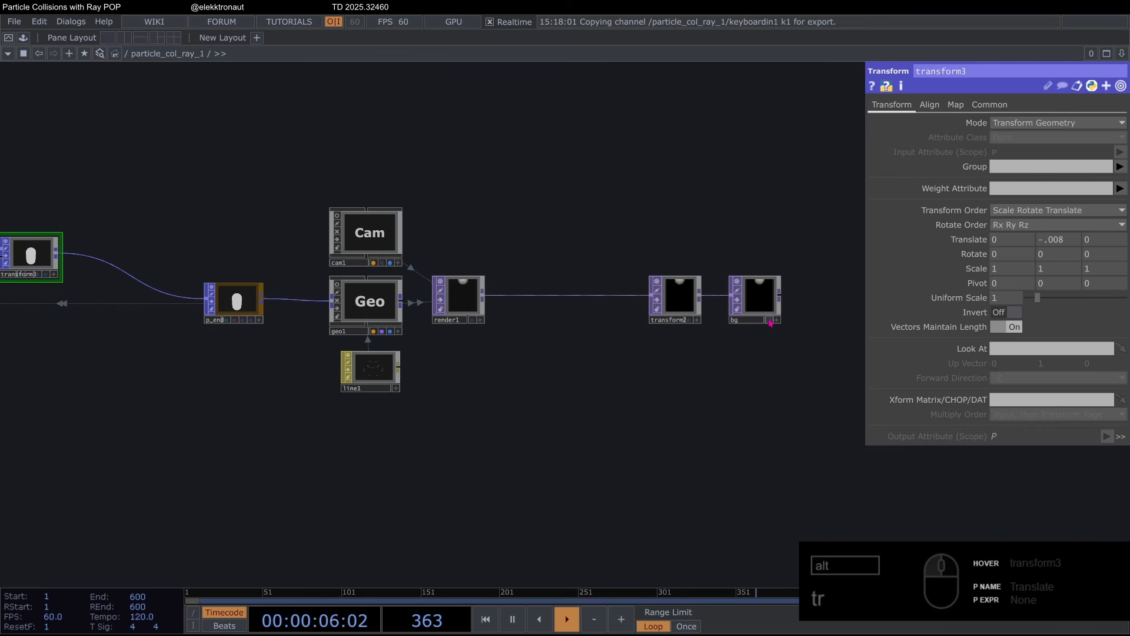
Step: Display the bg output behind the network and check the particle1 life settings
left_click(769, 320)
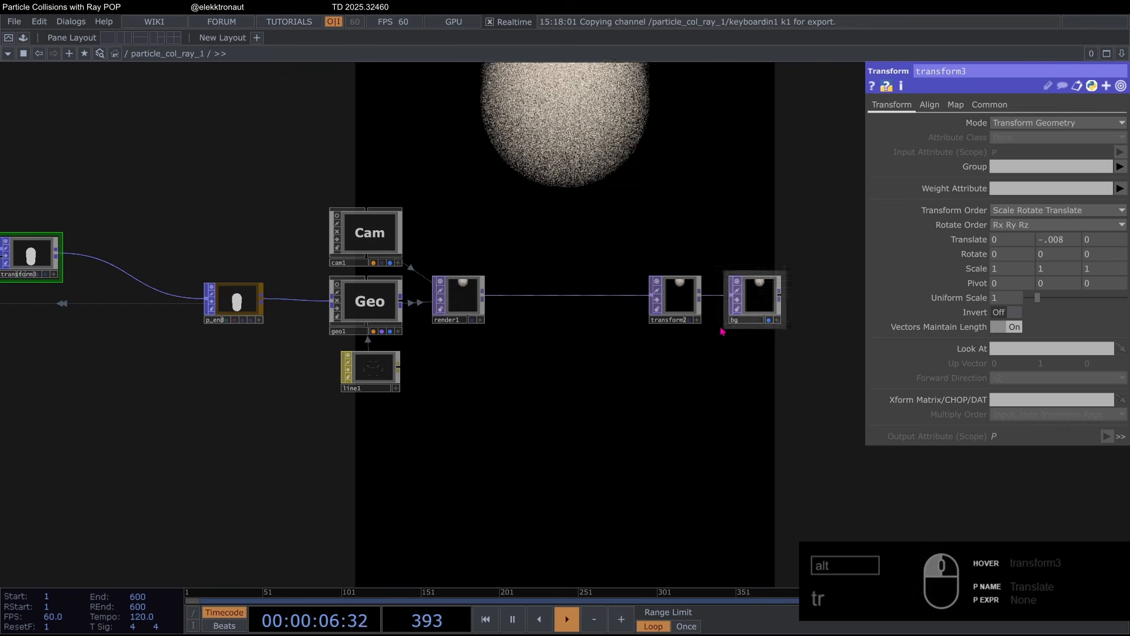
left_click_drag(591, 346, 736, 375)
left_click_drag(334, 199, 530, 154)
scroll(495, 187, "up", 4)
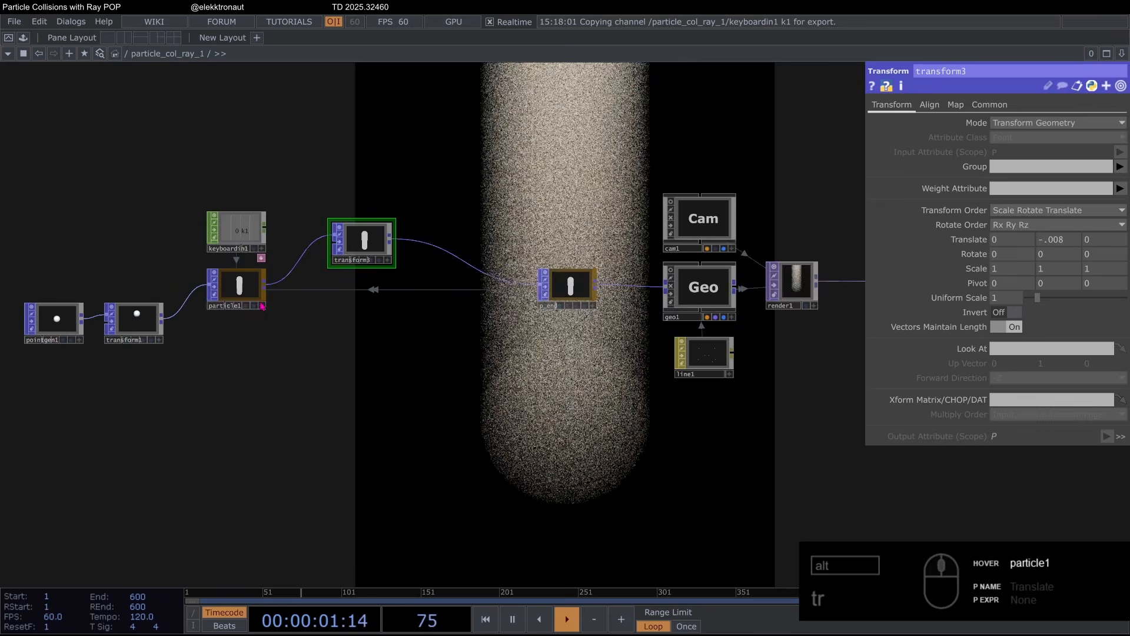
scroll(306, 297, "up", 3)
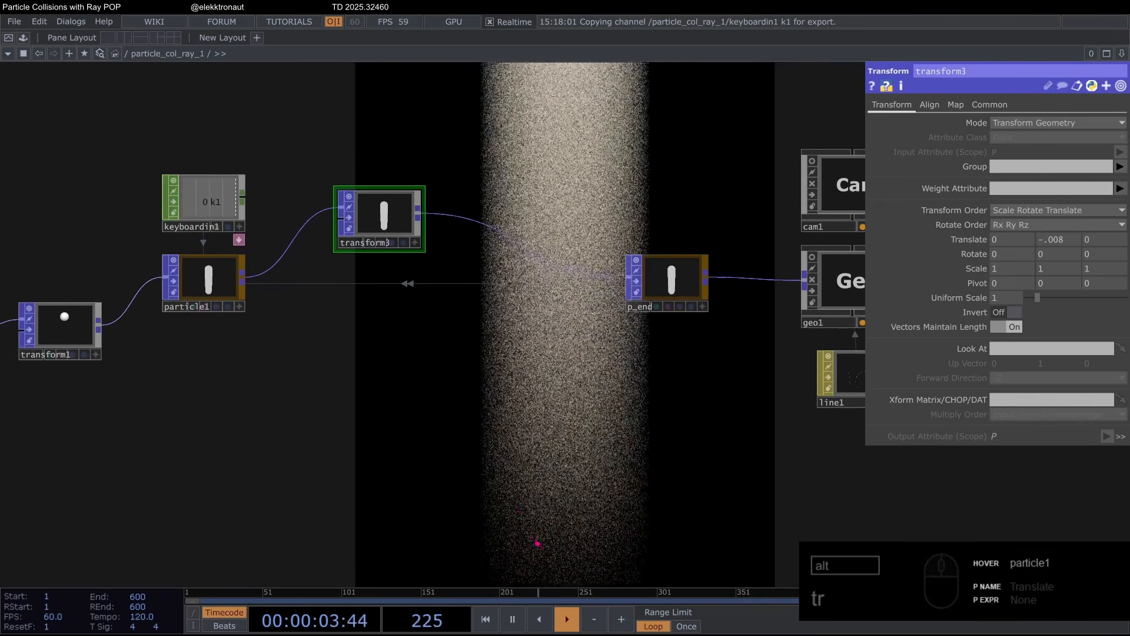
left_click(222, 296)
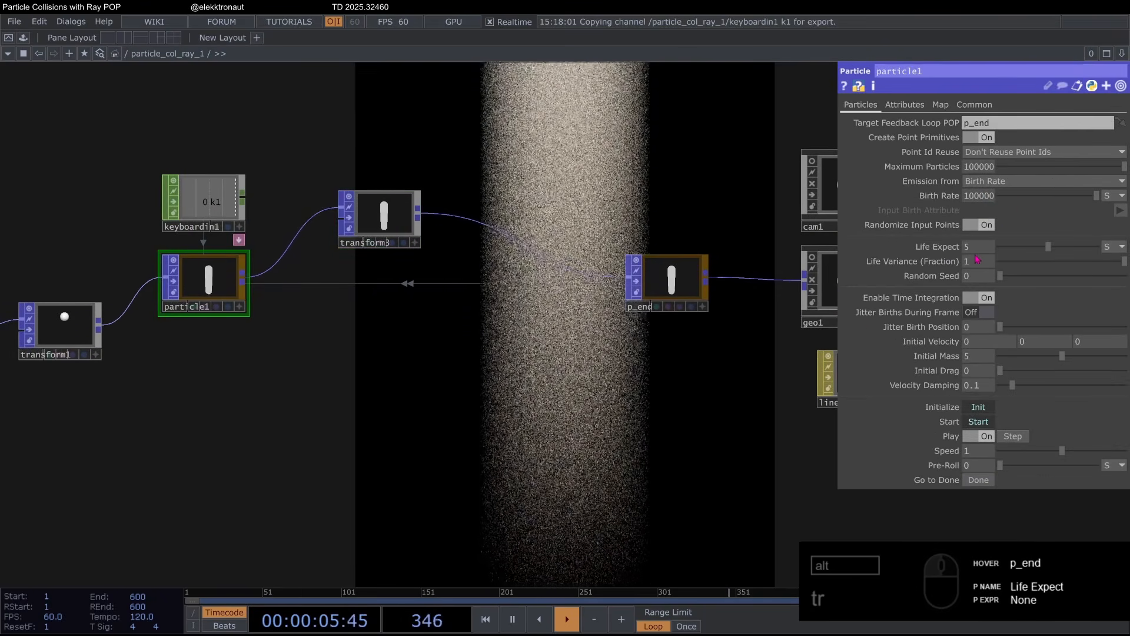
Step: Insert a Noise POP between transform3 and p_end
left_click(388, 202)
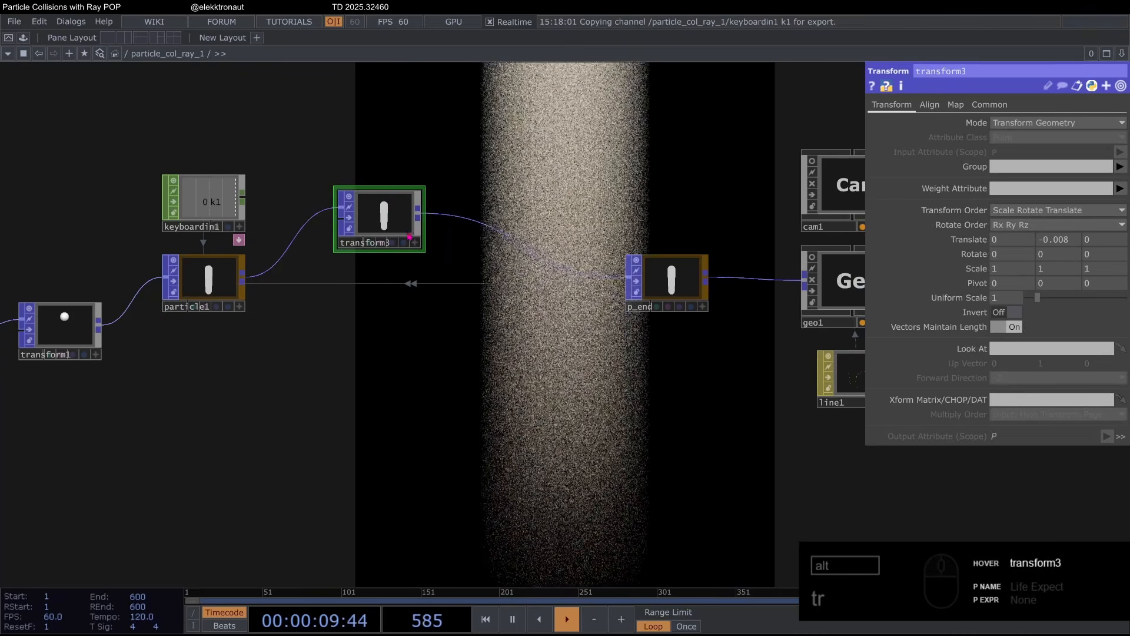
left_click_drag(383, 222, 336, 222)
left_click(451, 203)
type("no")
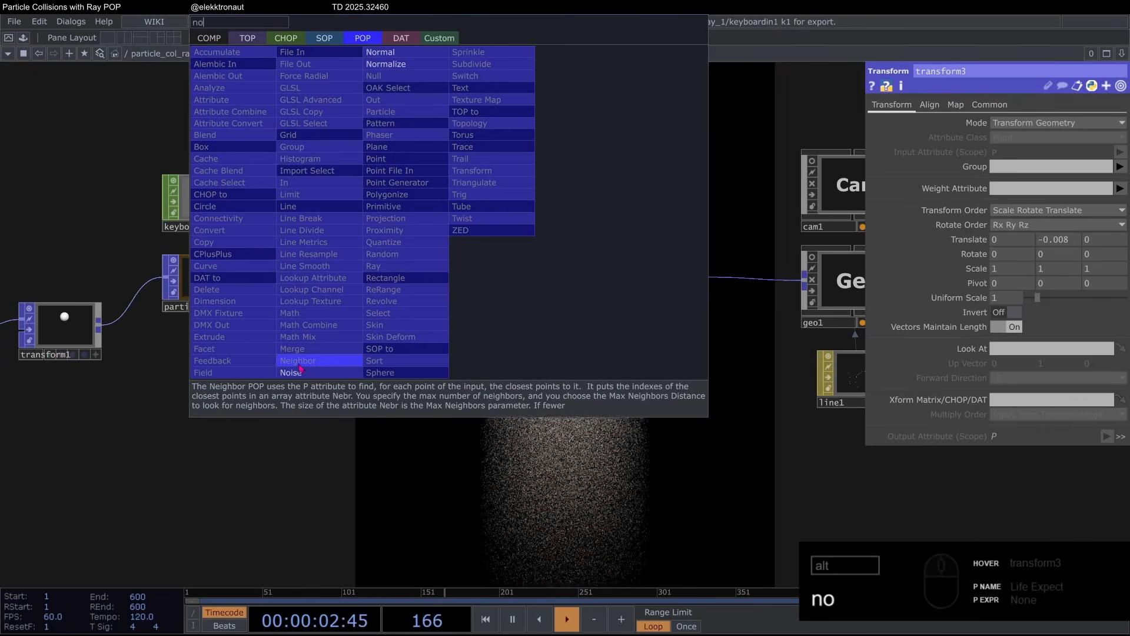
left_click(461, 251)
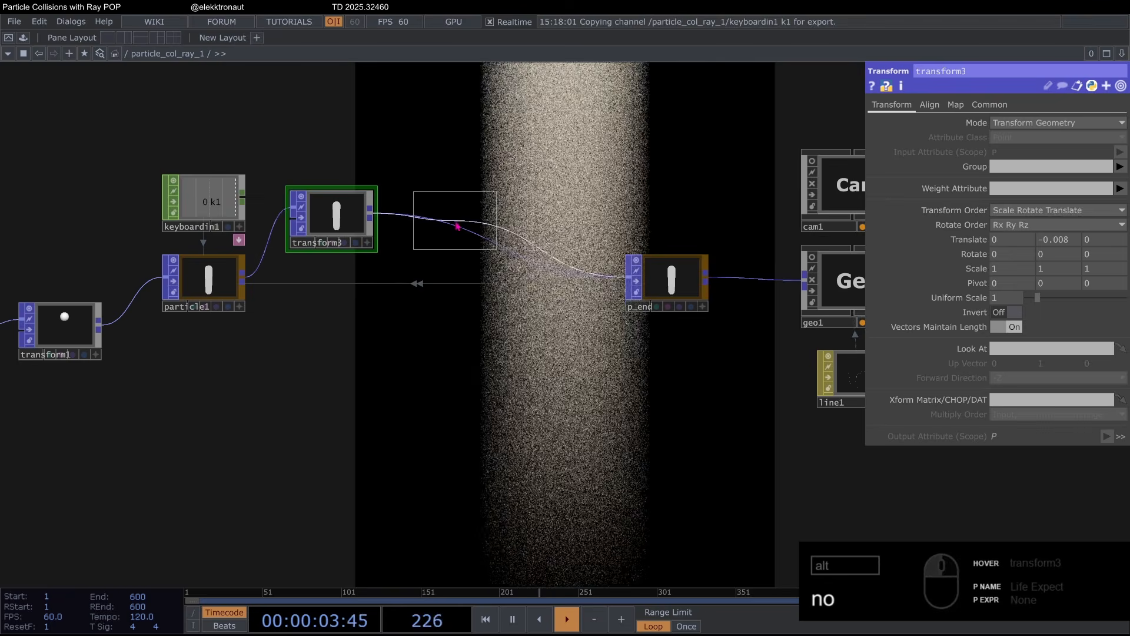
left_click(457, 226)
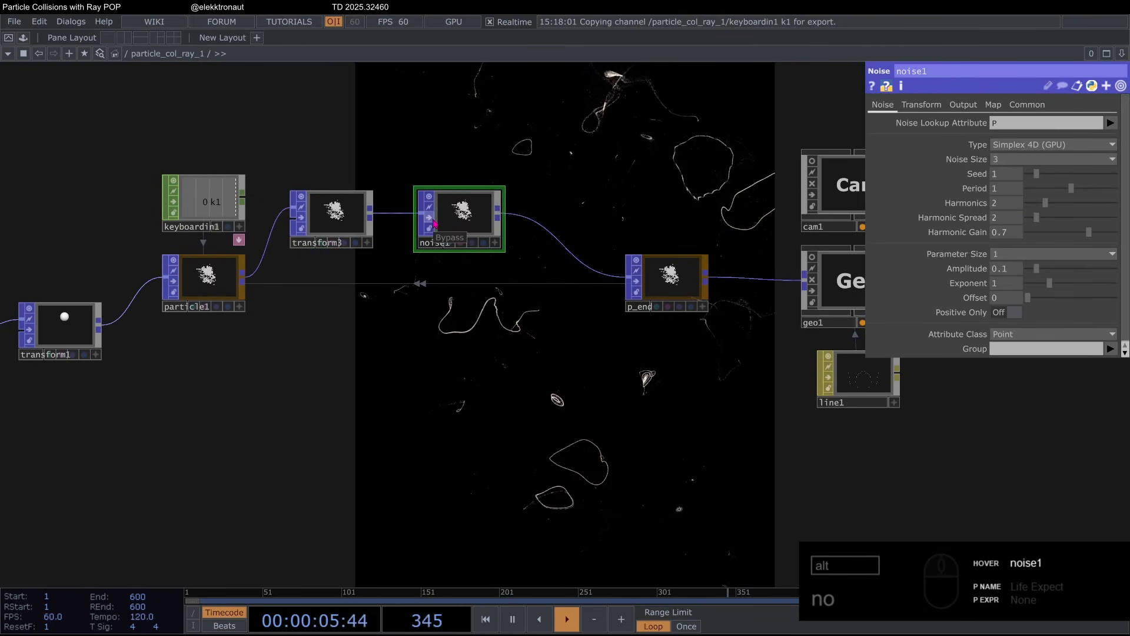
Step: Bypass noise1, turn off the viewers of the nodes from pointgen1 through noise1, and make room before p_end
scroll(434, 223, "down", 3)
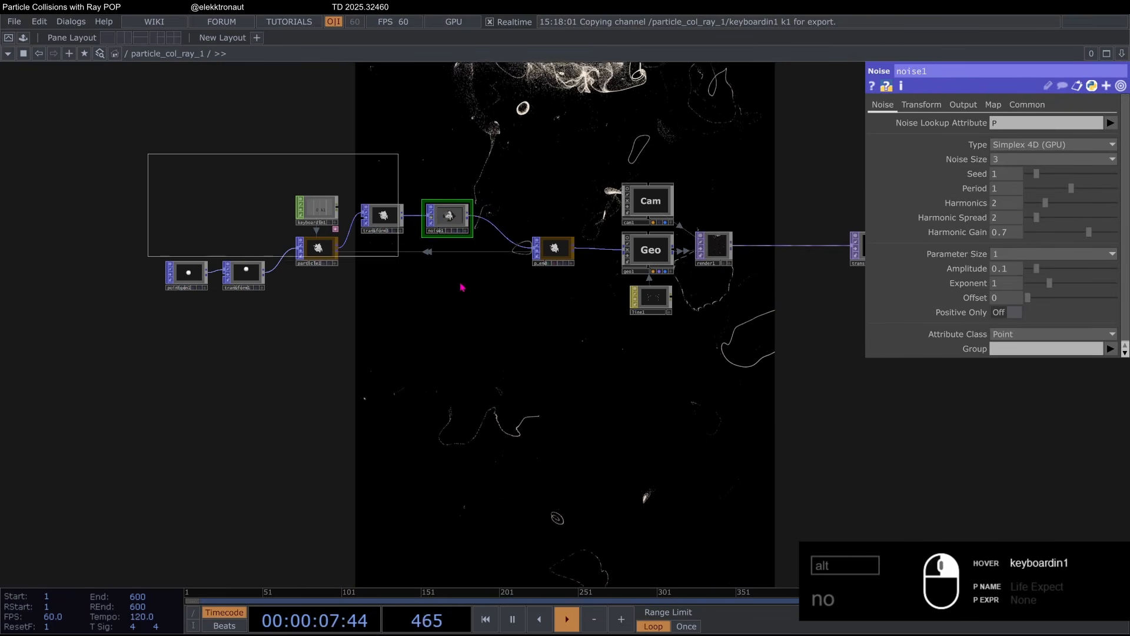
scroll(454, 231, "up", 2)
left_click_drag(447, 223, 297, 213)
left_click(320, 164)
scroll(265, 190, "up", 3)
middle_click_drag(298, 215, 405, 214)
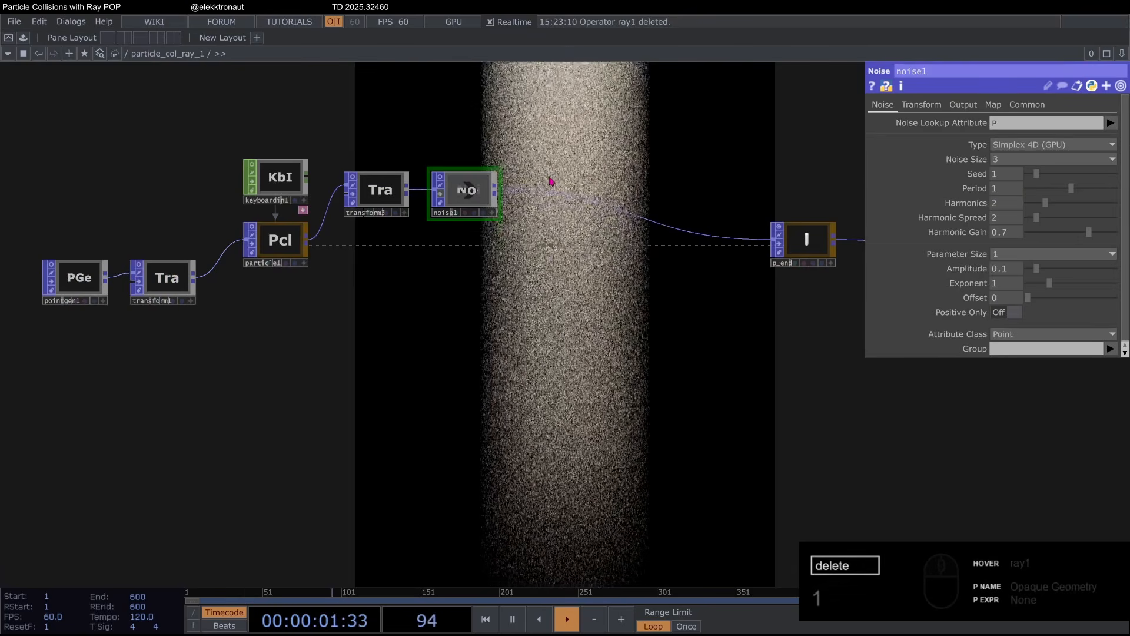
Step: Insert a Ray POP between noise1 and p_end
left_click(565, 186)
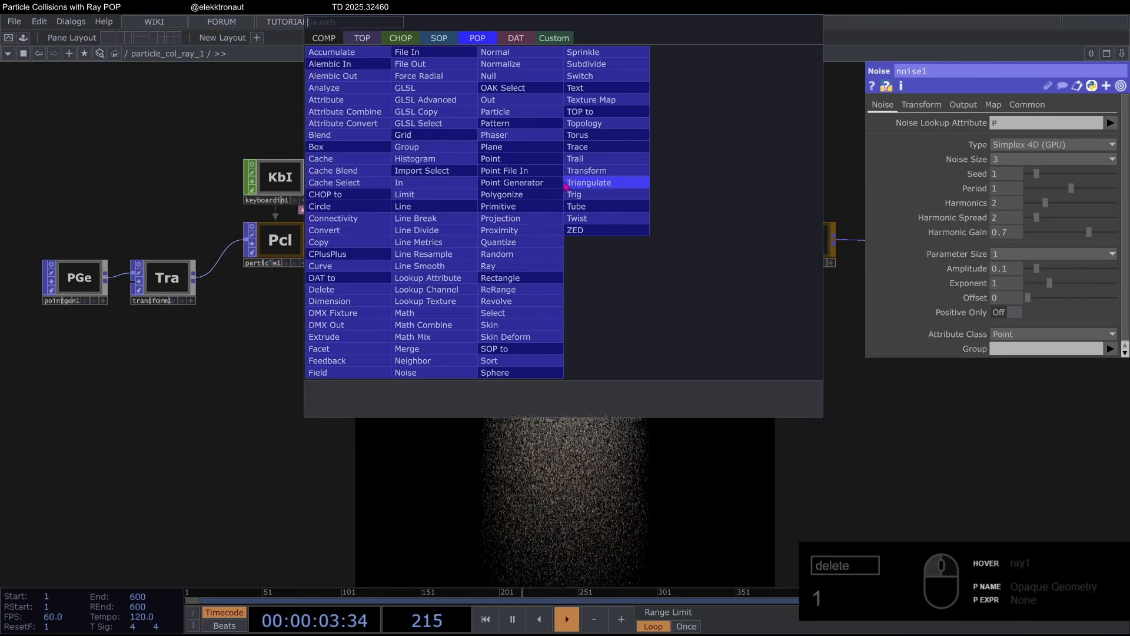
type("ray")
key("Return")
left_click(630, 292)
scroll(623, 297, "up", 3)
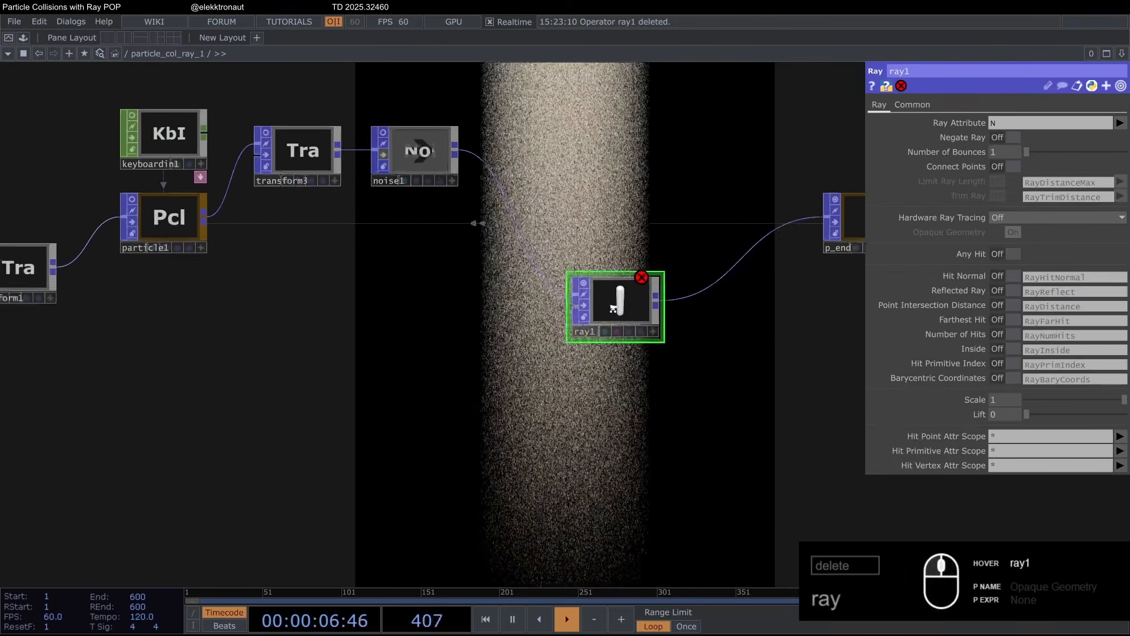
middle_click(622, 301)
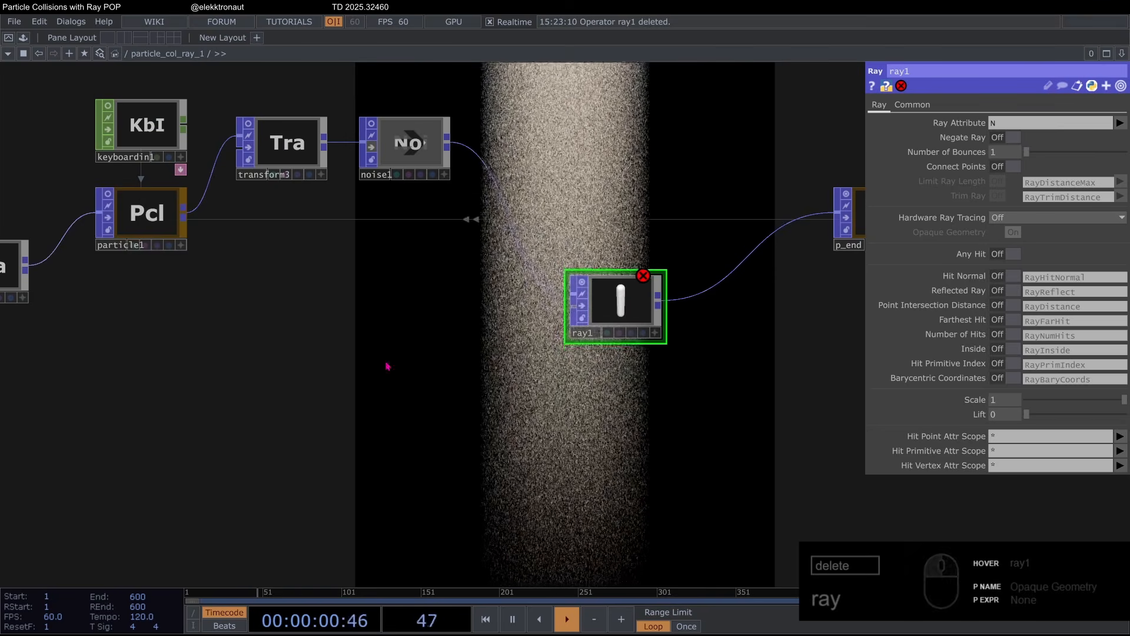
Step: Add a Sphere POP below the particle chain as the collision geometry
left_click_drag(389, 366, 431, 340)
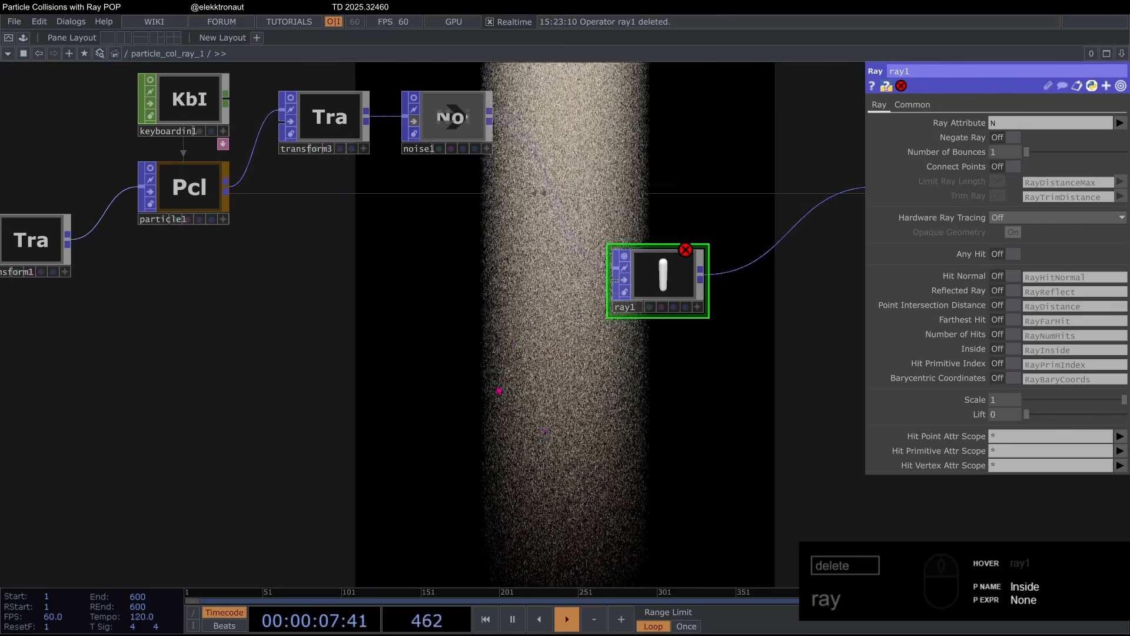
double_click(290, 351)
type("sp")
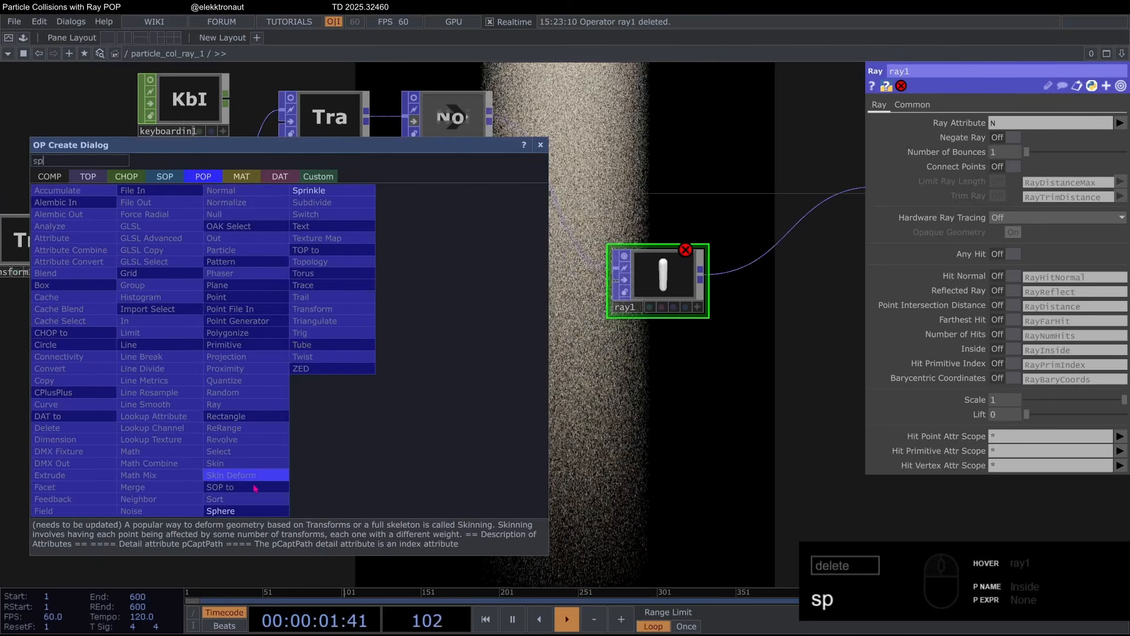
left_click(247, 511)
left_click(340, 360)
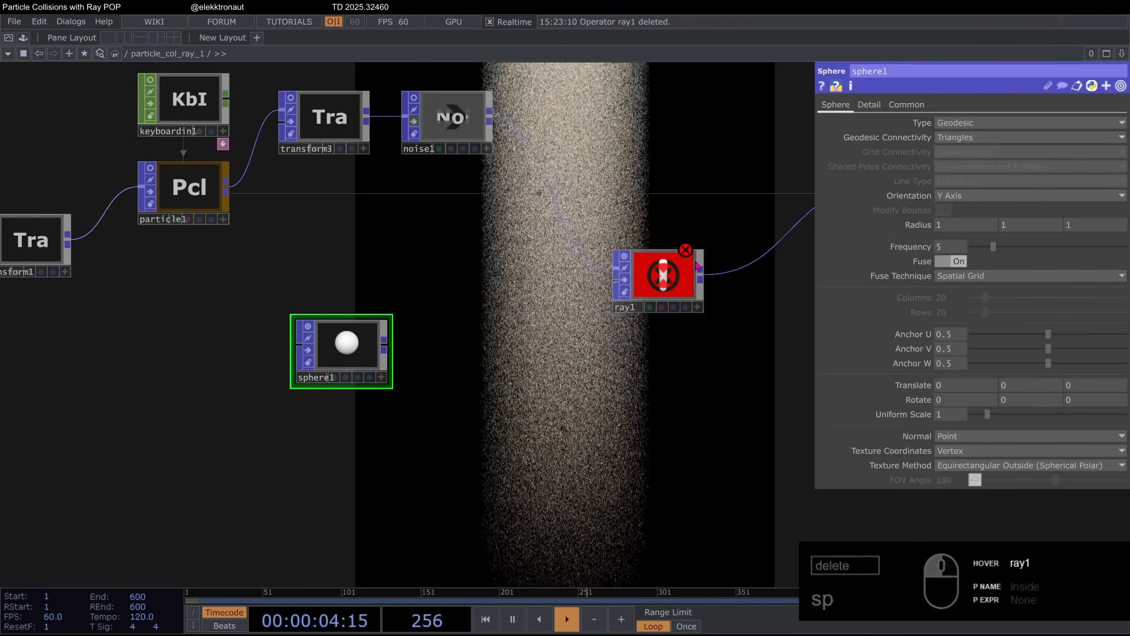
Step: Set the Ray POP's Hardware Ray Tracing to Fast Build (Dynamic Geometry)
left_click(695, 270)
left_click(1048, 217)
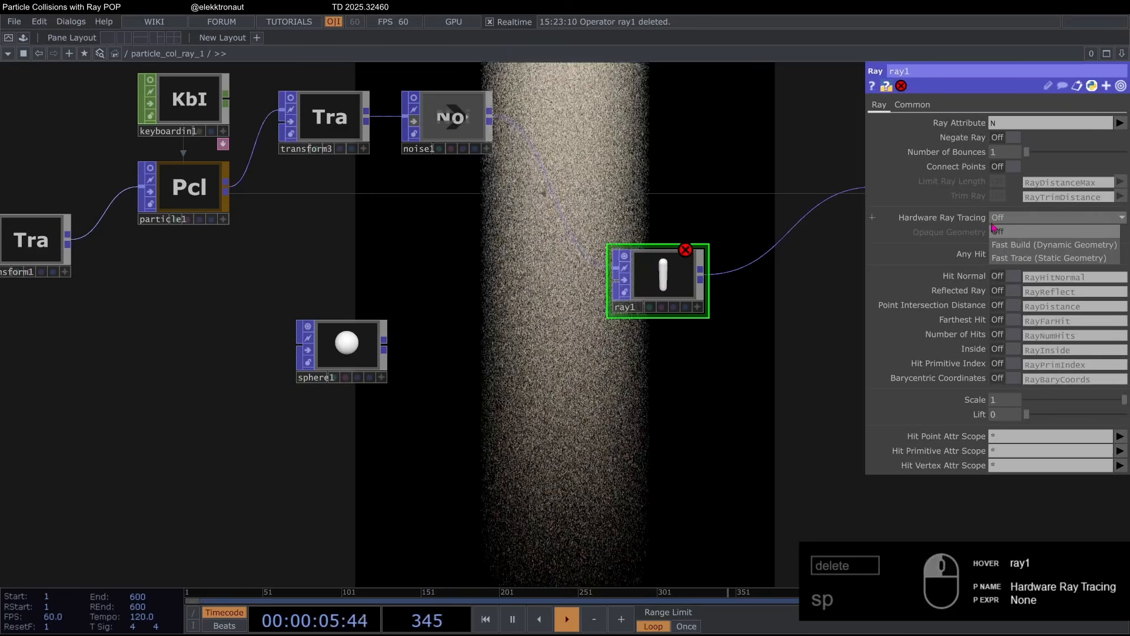
left_click(1045, 249)
Step: Connect sphere1 to the second input of ray1, restart the particle simulation and watch the particles meet the sphere
left_click_drag(384, 340, 410, 317)
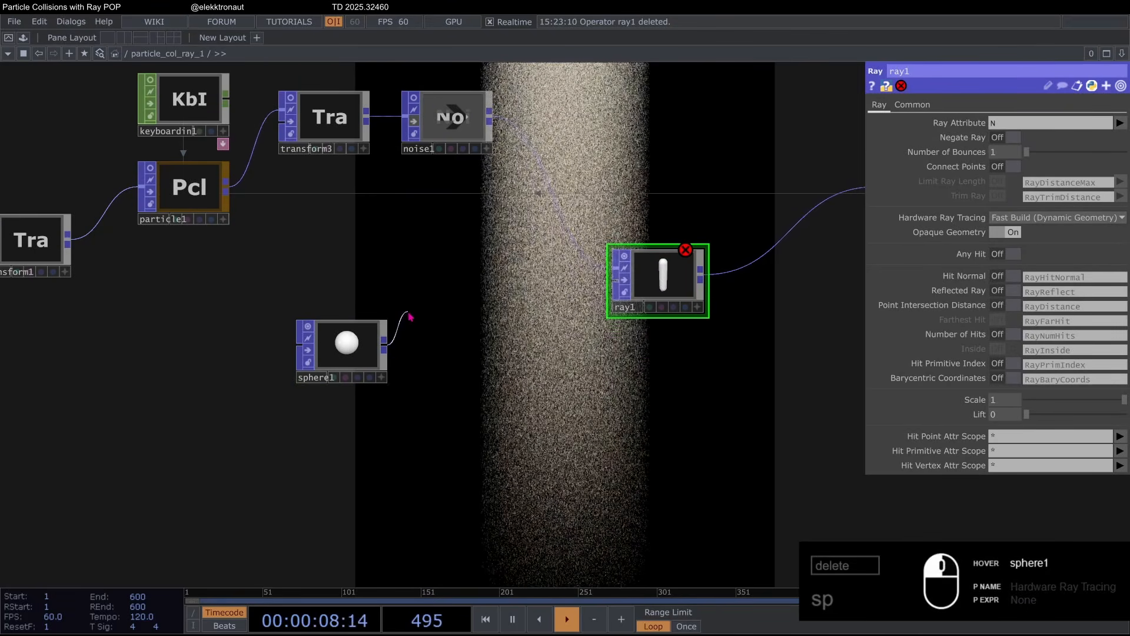
left_click_drag(583, 315, 616, 280)
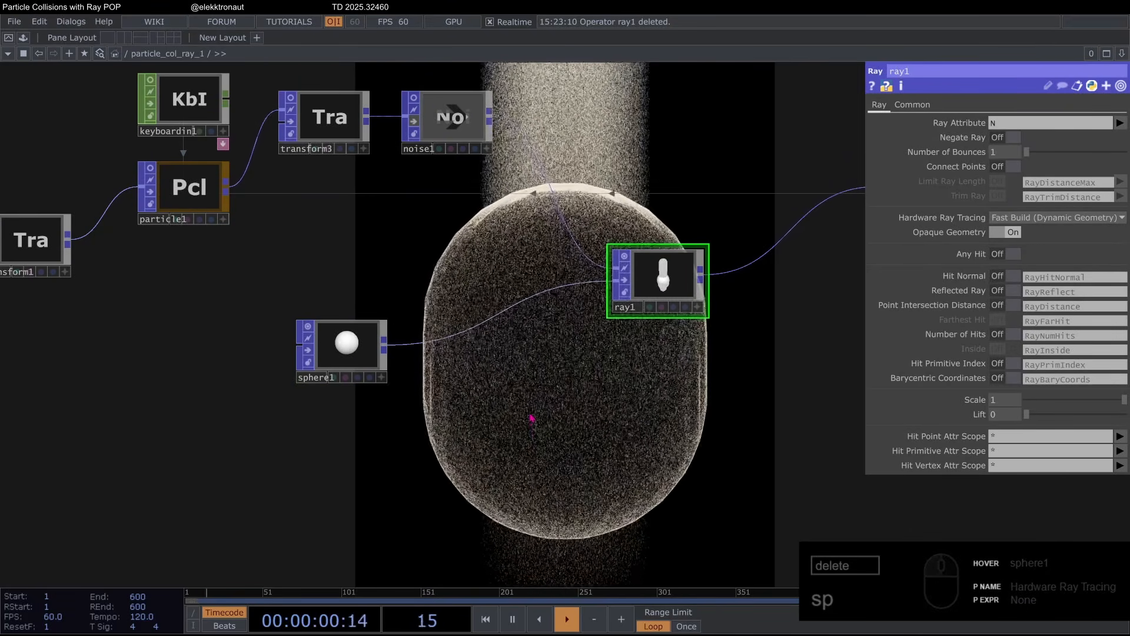
key("1")
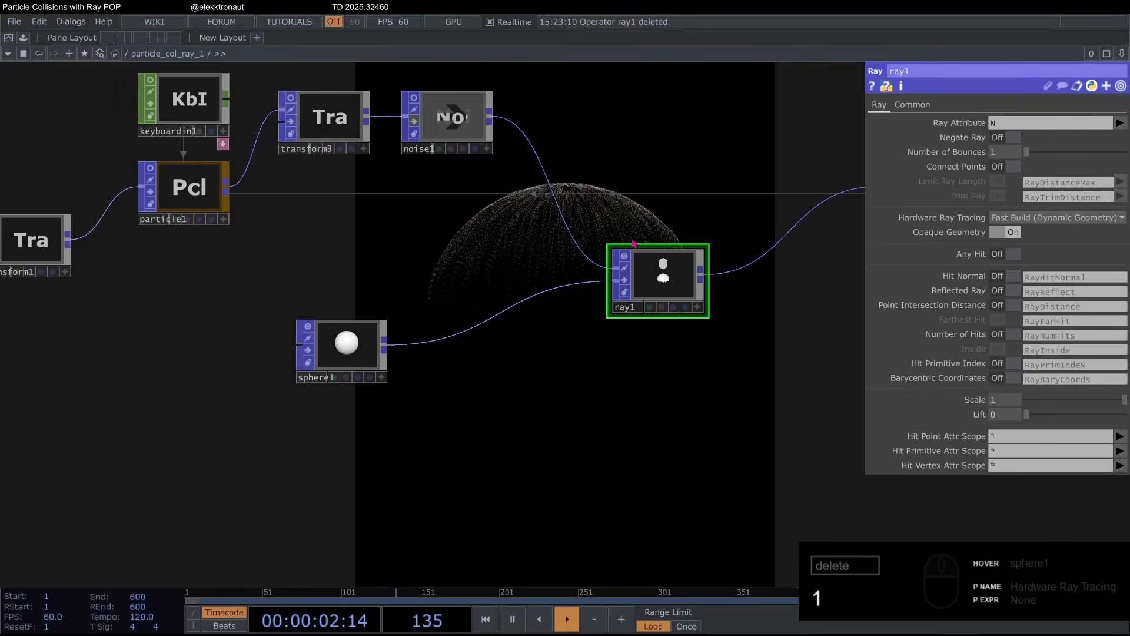
left_click_drag(485, 312, 328, 129)
left_click_drag(596, 247, 636, 176)
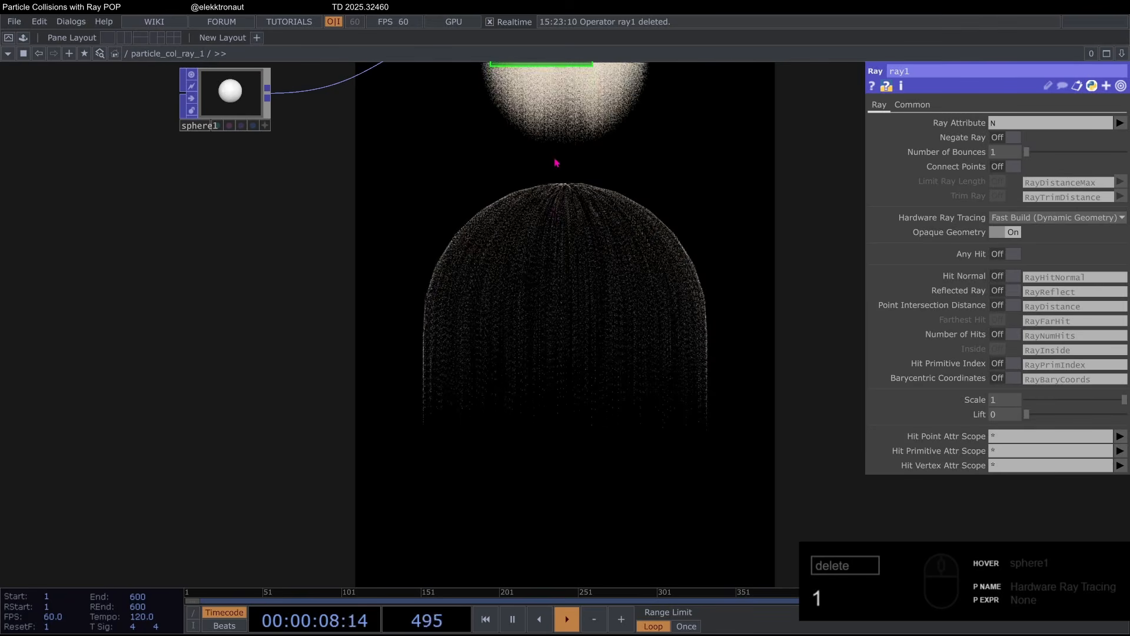
left_click_drag(556, 163, 602, 228)
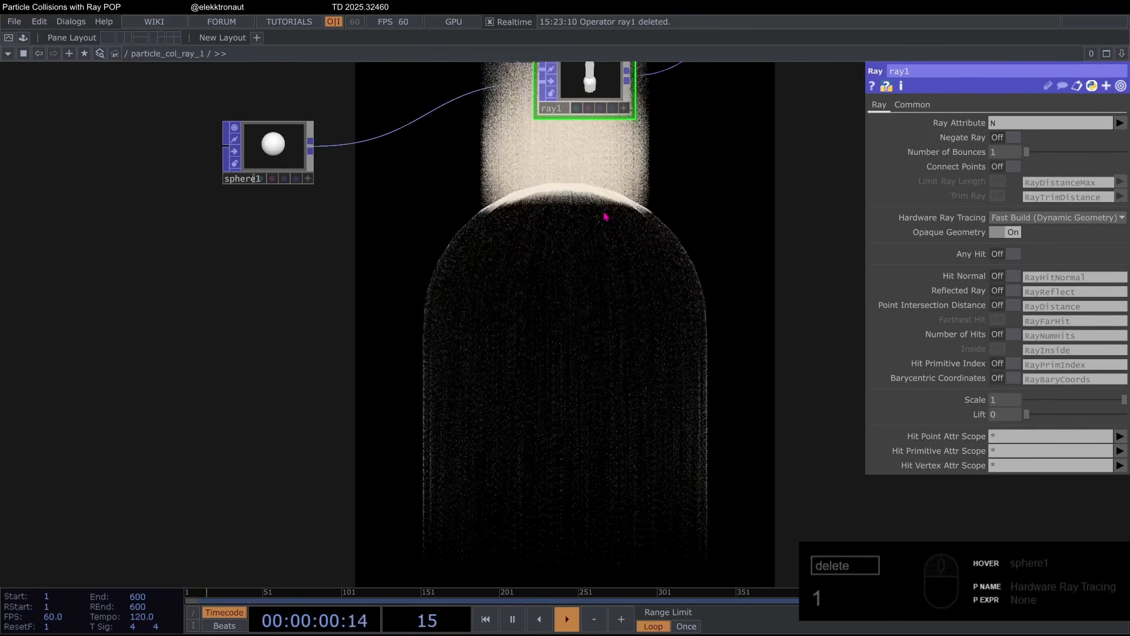
left_click_drag(491, 192, 502, 295)
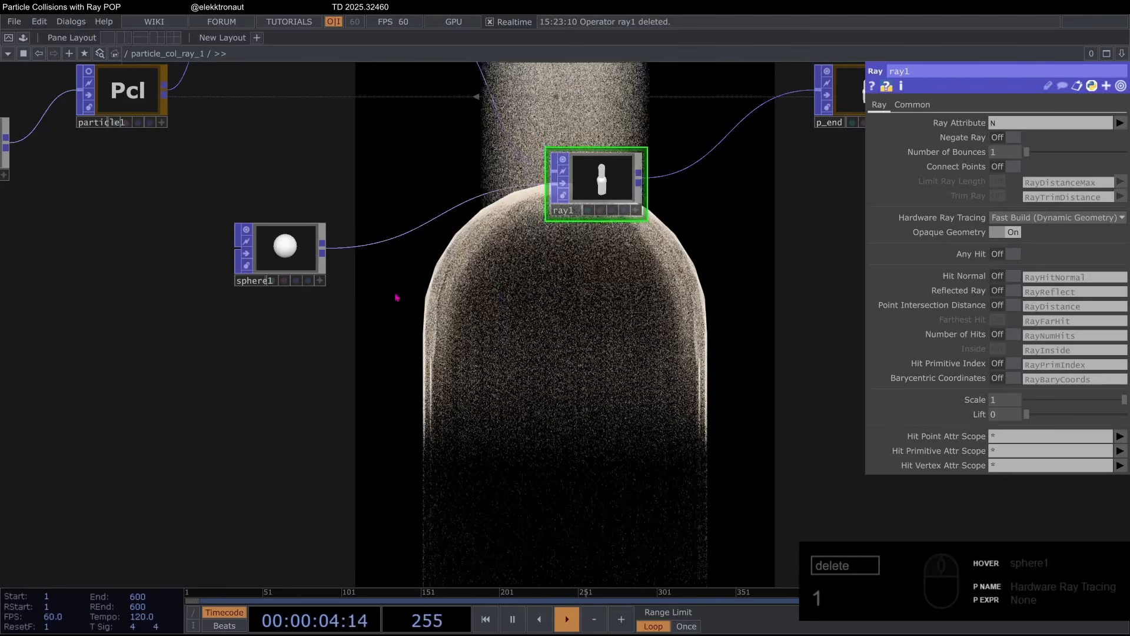
Step: Set the Frequency of sphere1 to 15
left_click(258, 247)
left_click(952, 246)
type("15")
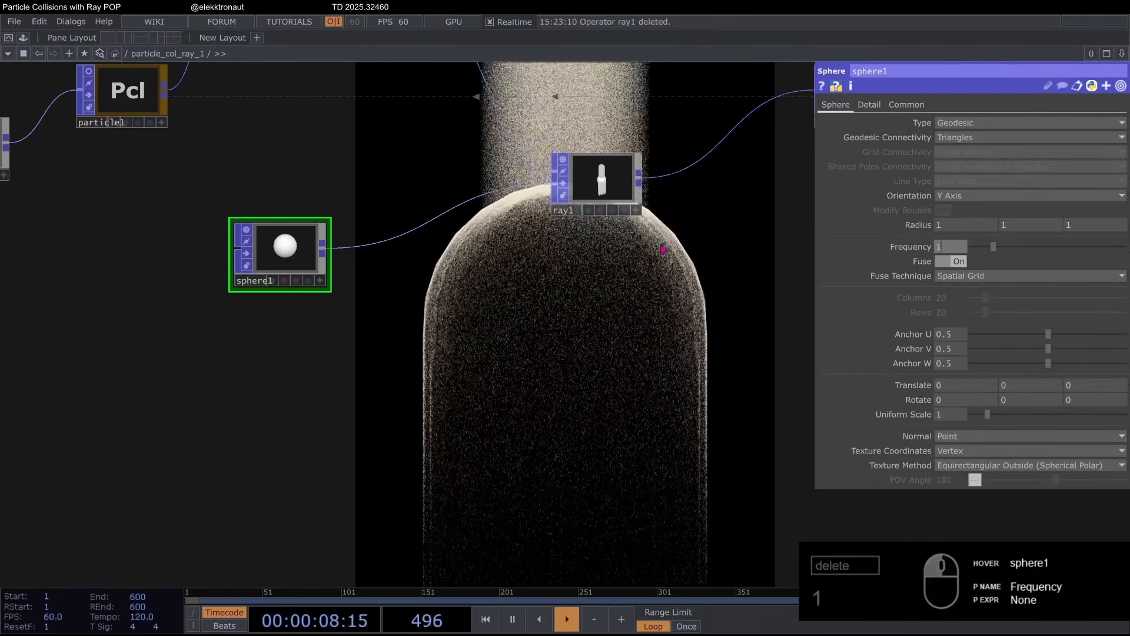
key("Return")
left_click_drag(512, 340, 598, 362)
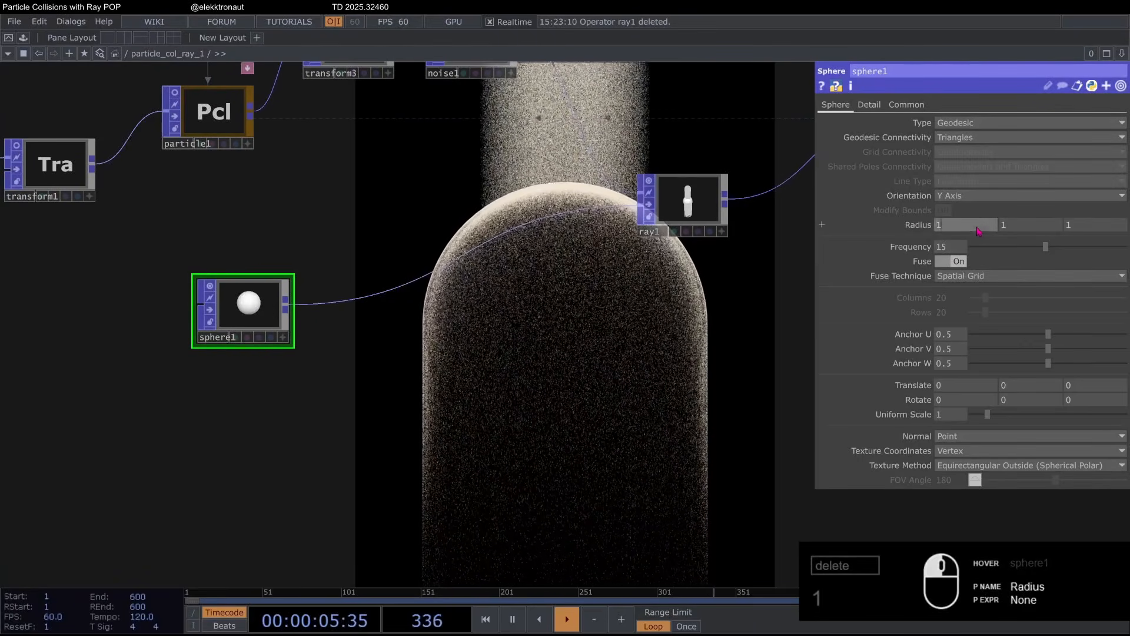
Step: Set sphere1's Radius to .5, .42 and .5, and its Uniform Scale to .4
type(".5")
left_click_drag(1082, 226, 971, 227)
type(".5")
left_click(1021, 228)
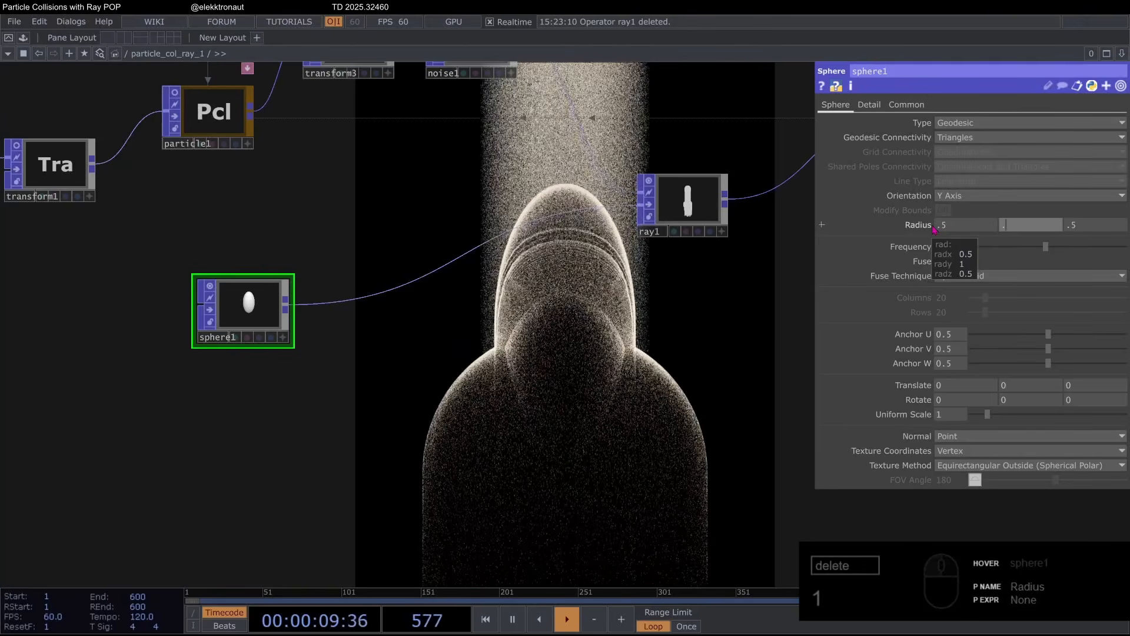
left_click(610, 280)
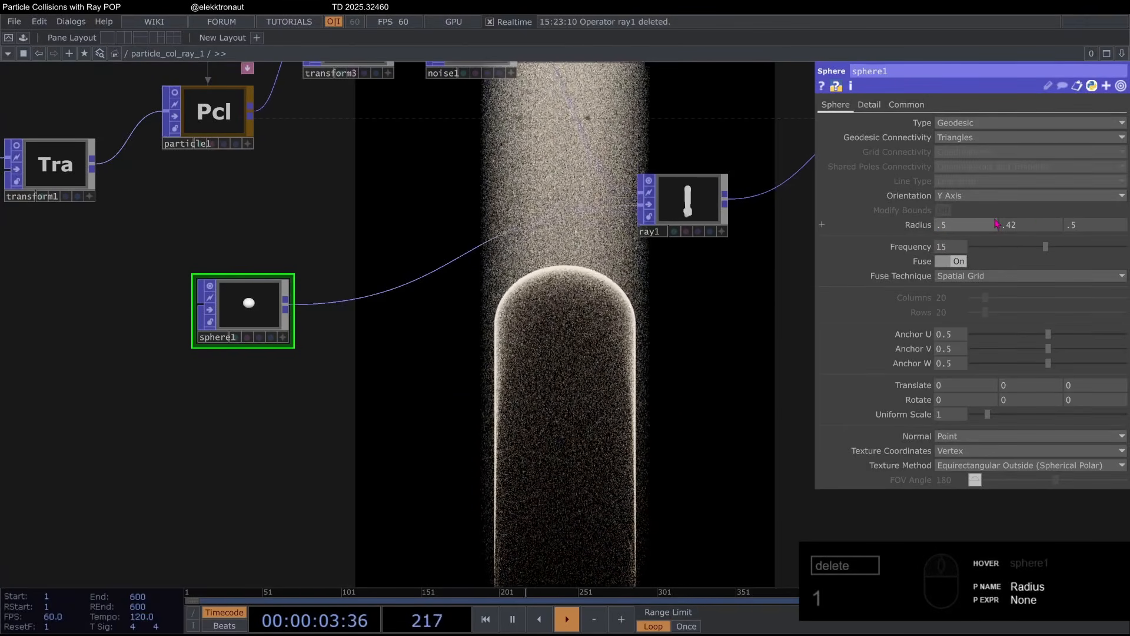
left_click(950, 415)
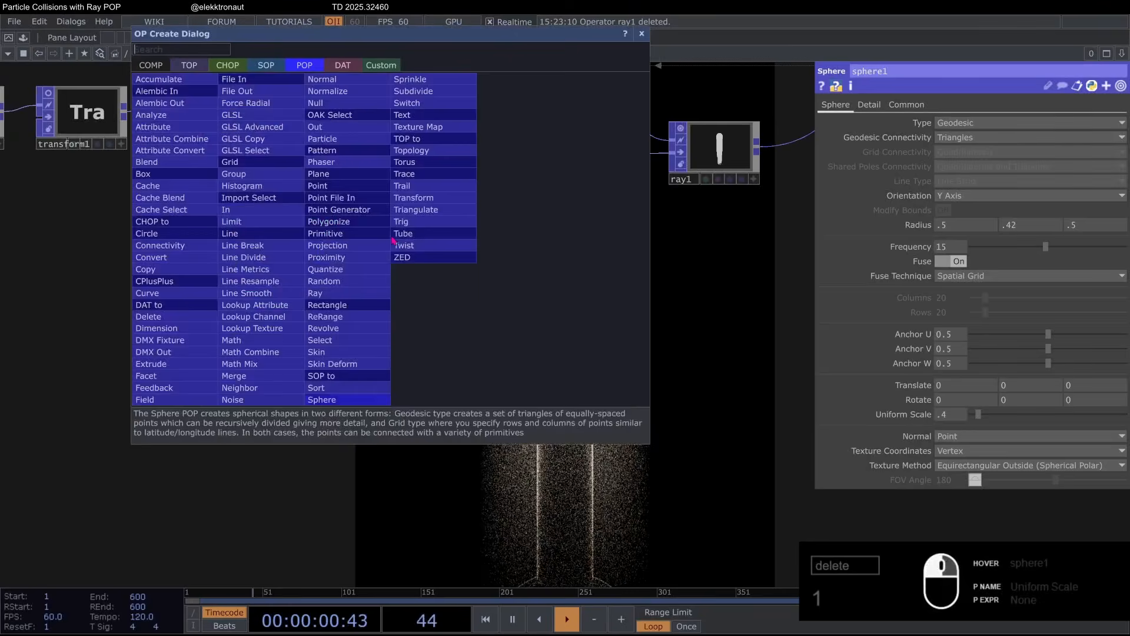
Step: Insert a Copy POP between sphere1 and ray1
type("cop")
key("Return")
left_click(433, 287)
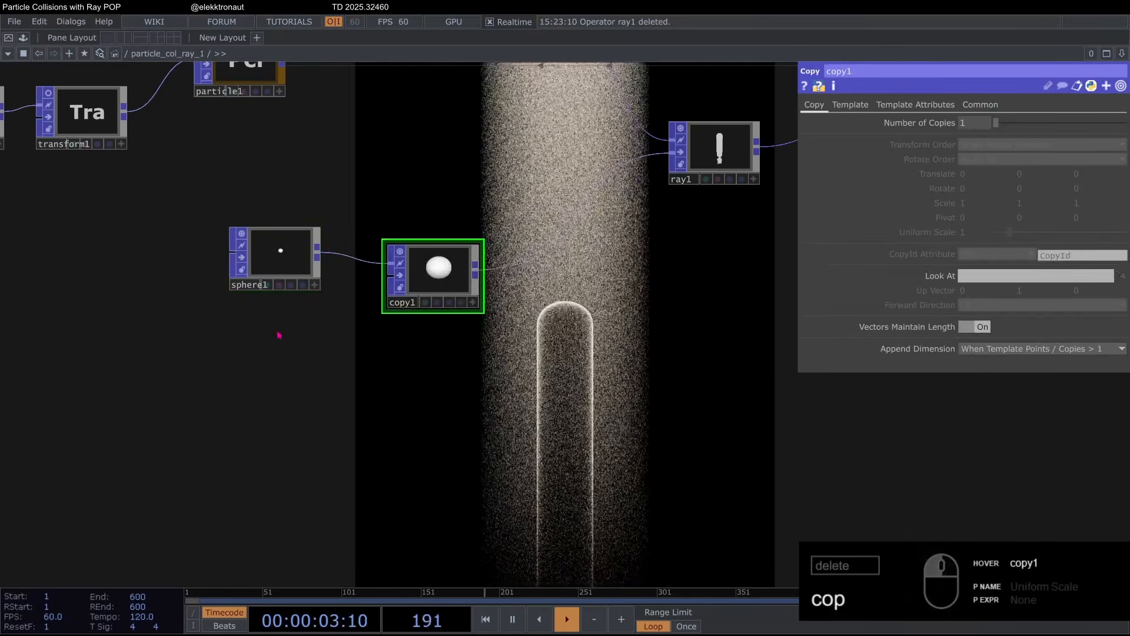
Step: Add a Point Generator POP below sphere1 with 42 as the Number of Points and a Seed of 5.66
key("Tab")
type("poi")
left_click(216, 303)
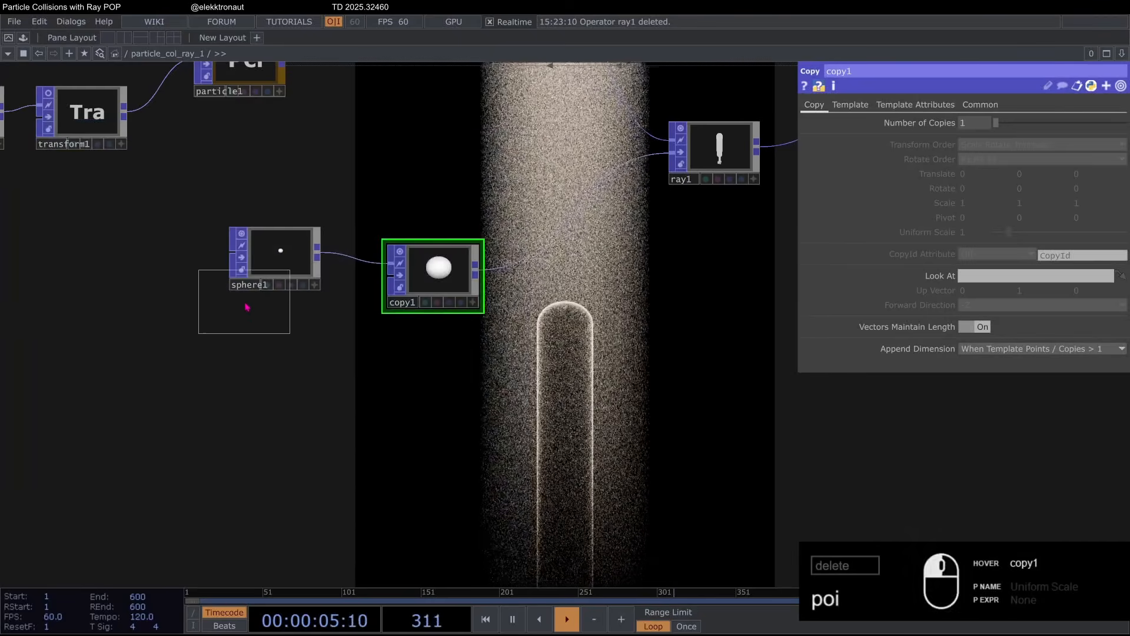
left_click(277, 360)
scroll(268, 348, "up", 4)
scroll(254, 329, "down", 2)
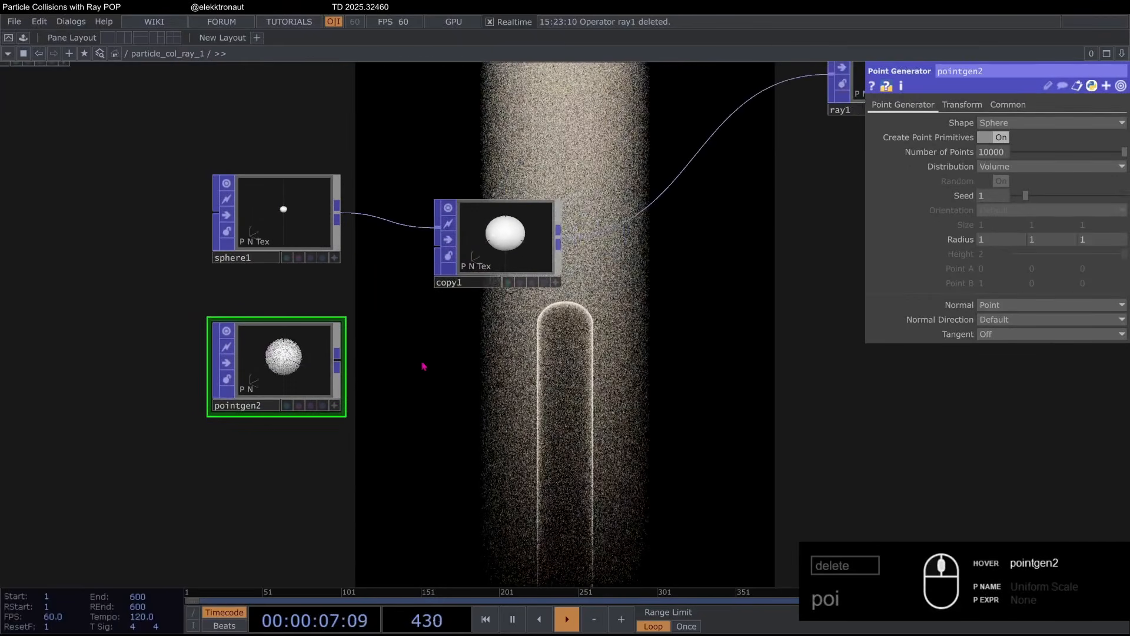
left_click_drag(424, 366, 406, 404)
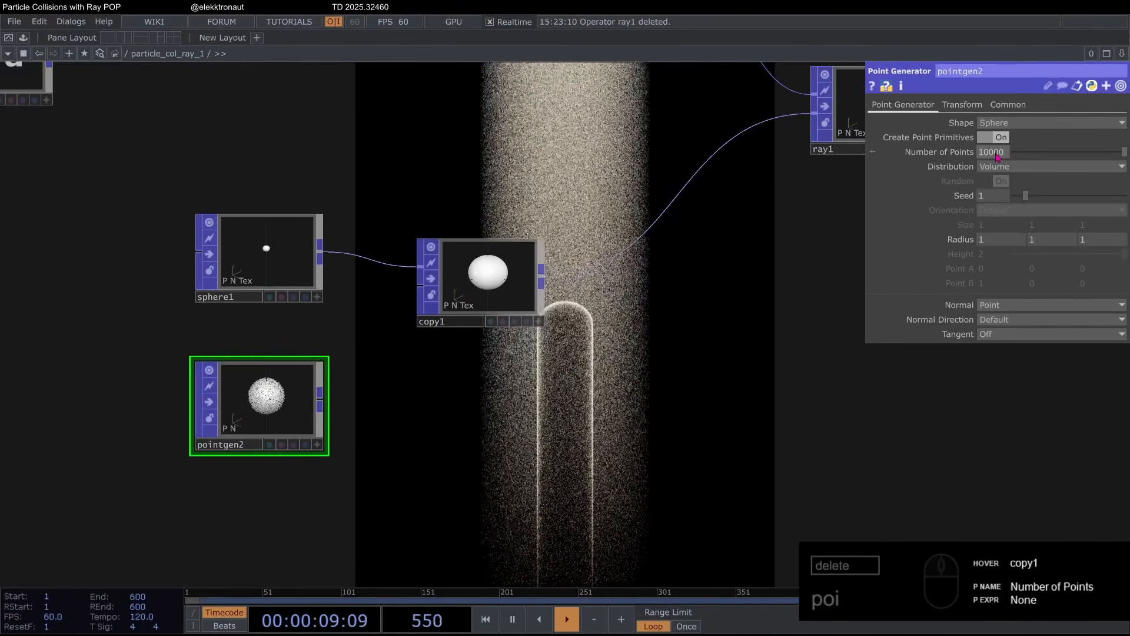
key("Return")
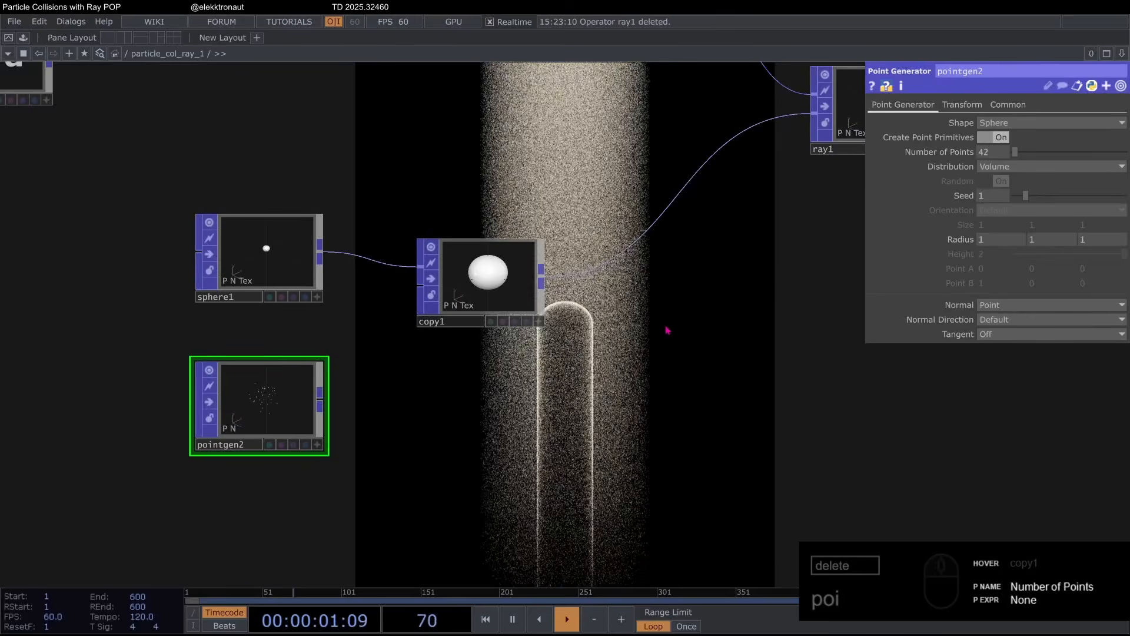
left_click_drag(1026, 196, 1077, 196)
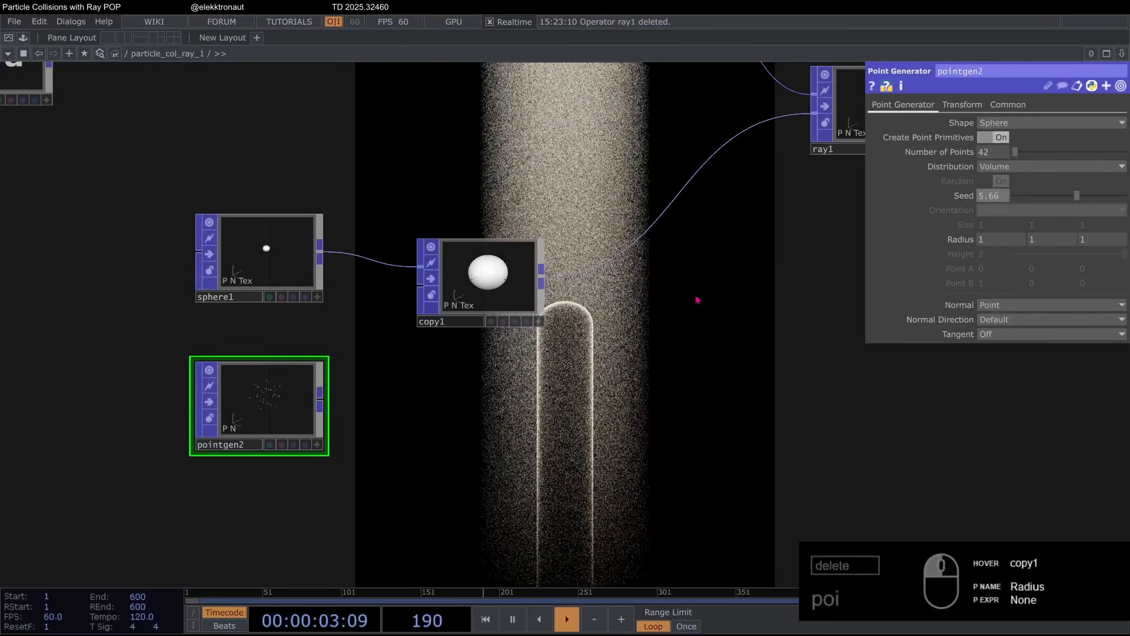
Step: Connect pointgen2 to the second input of copy1 so the sphere is copied onto its points
left_click_drag(320, 400, 419, 286)
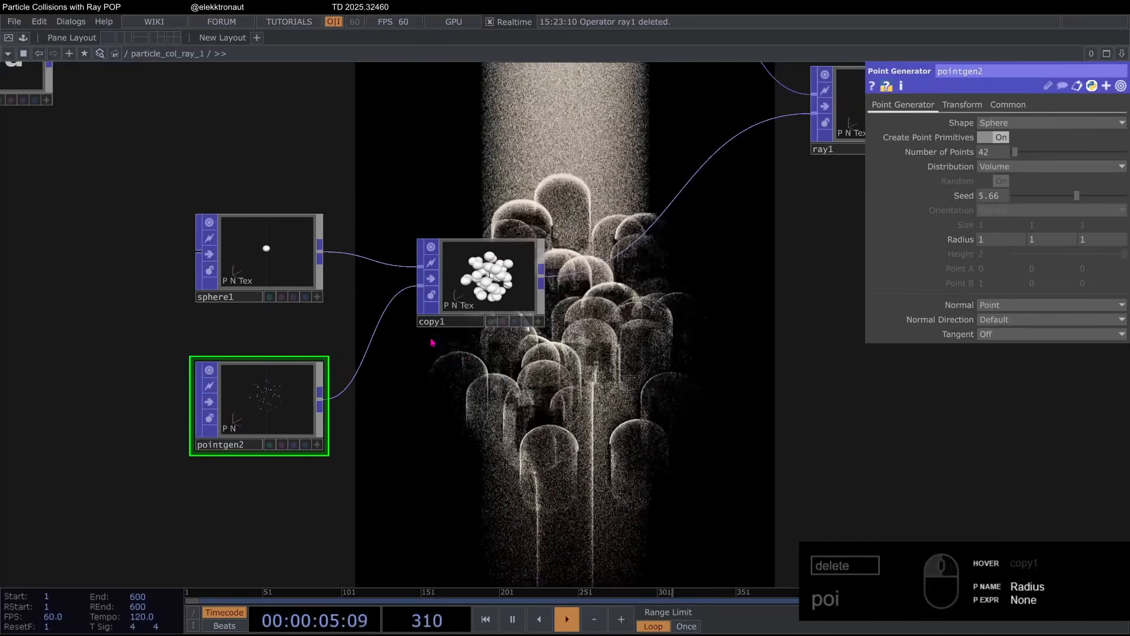
left_click_drag(596, 407, 438, 394)
scroll(518, 282, "down", 4)
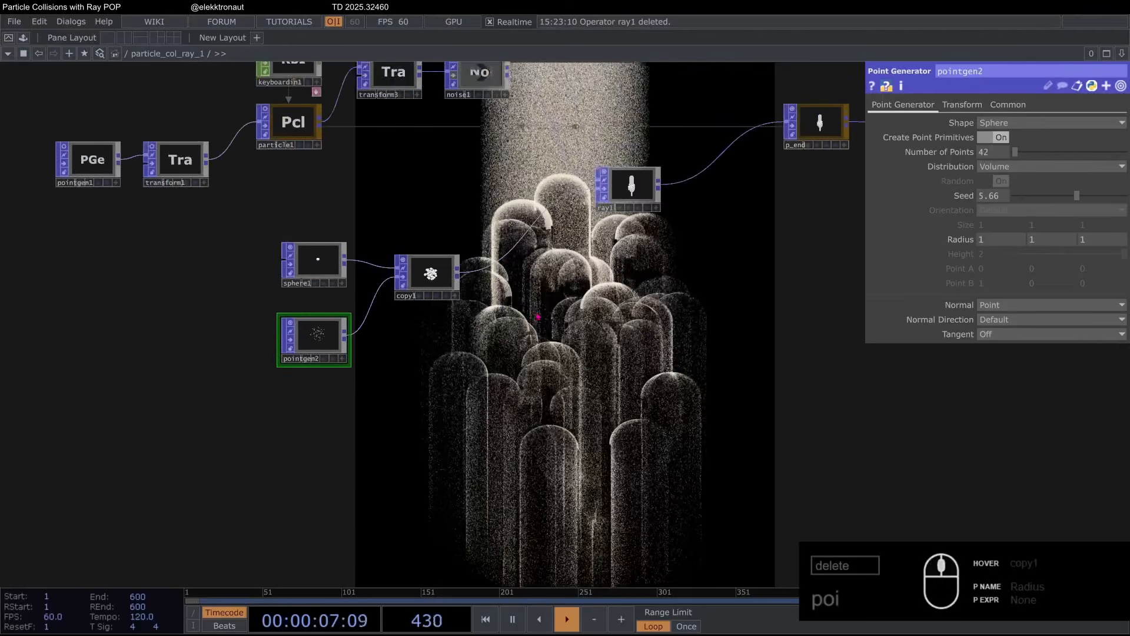
left_click_drag(585, 293, 508, 336)
Step: Turn on the Hit Normal and Reflected Ray output attributes of ray1
scroll(544, 302, "up", 2)
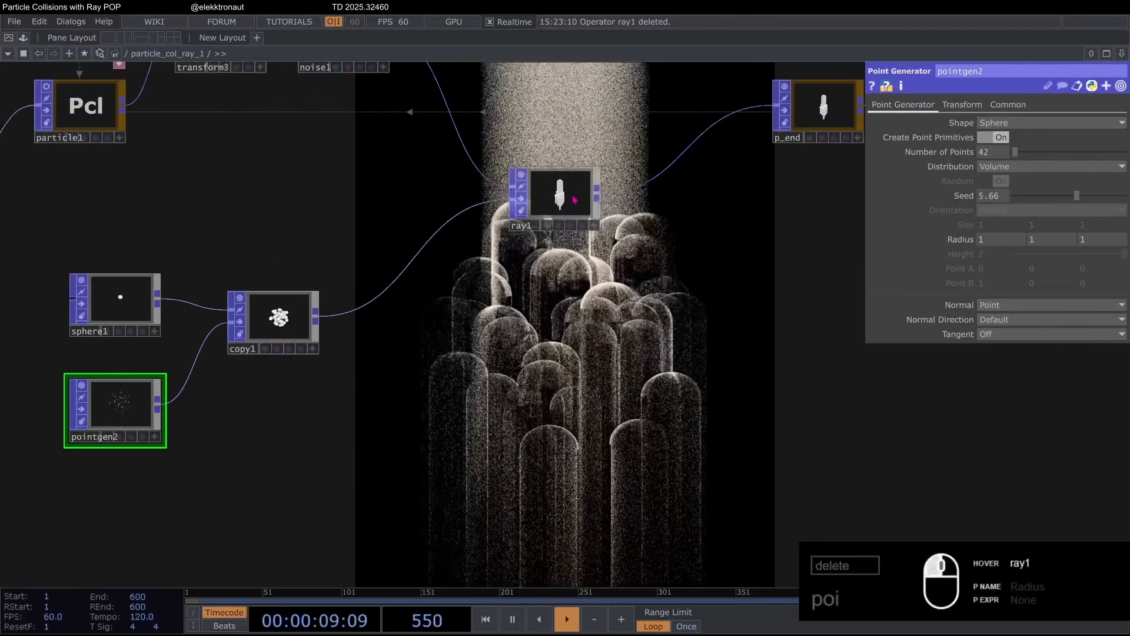
scroll(575, 199, "down", 3)
left_click(520, 234)
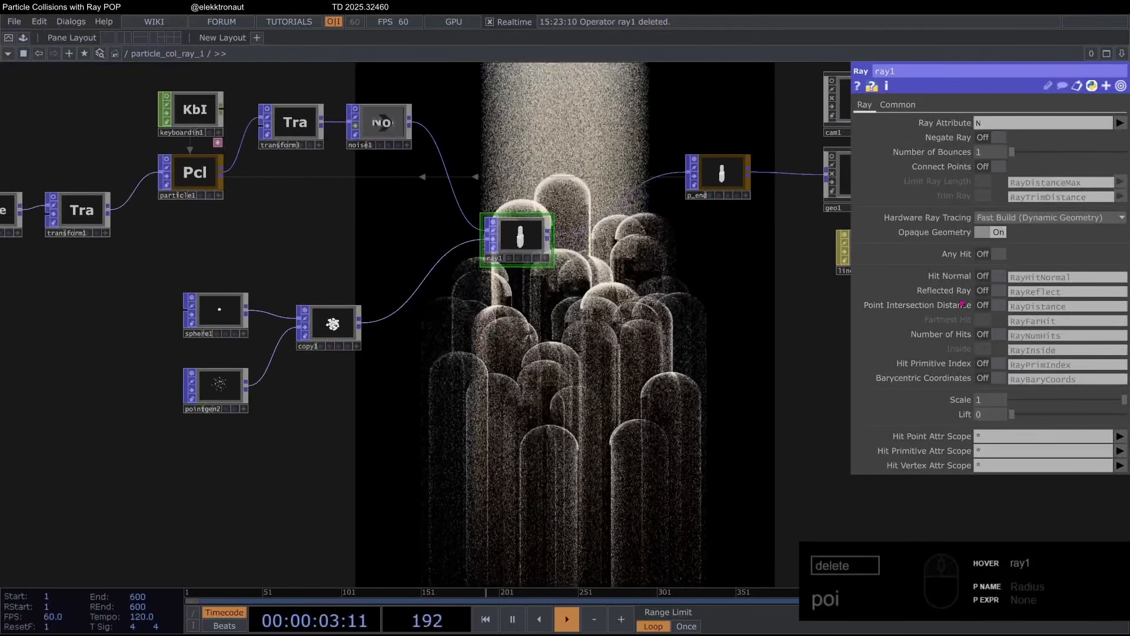
left_click(998, 276)
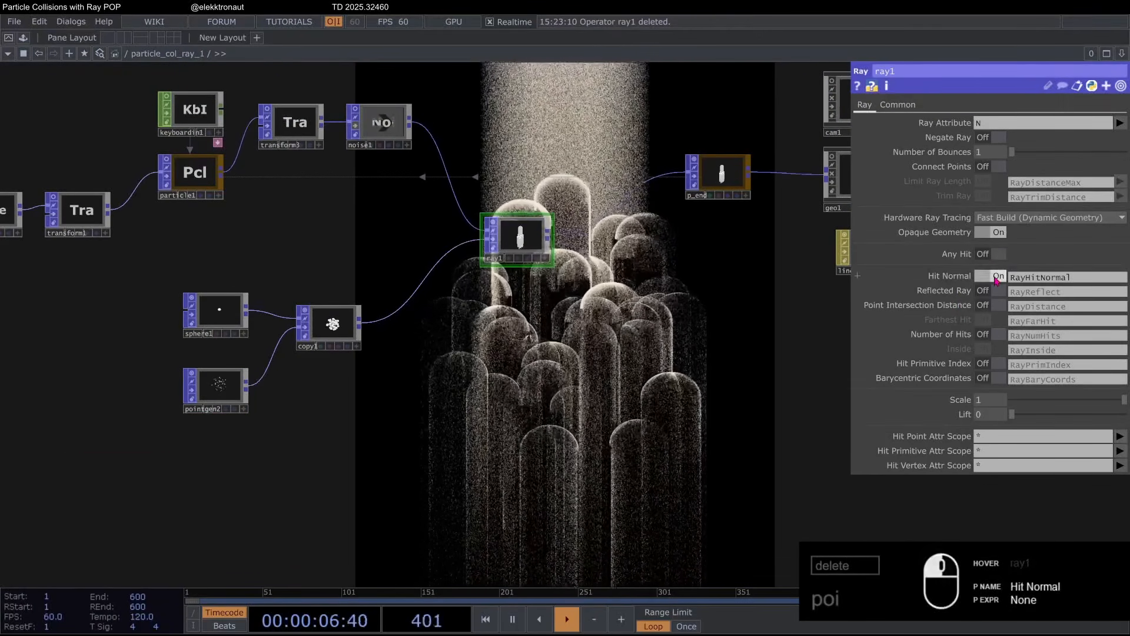
left_click(998, 291)
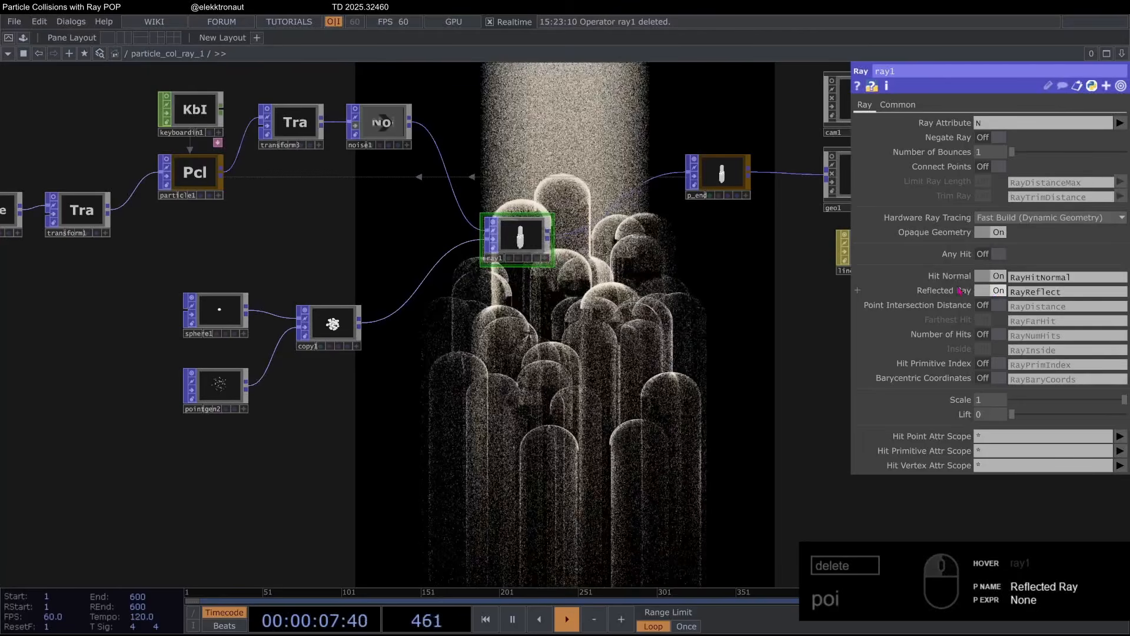
scroll(554, 224, "up", 3)
scroll(554, 216, "down", 2)
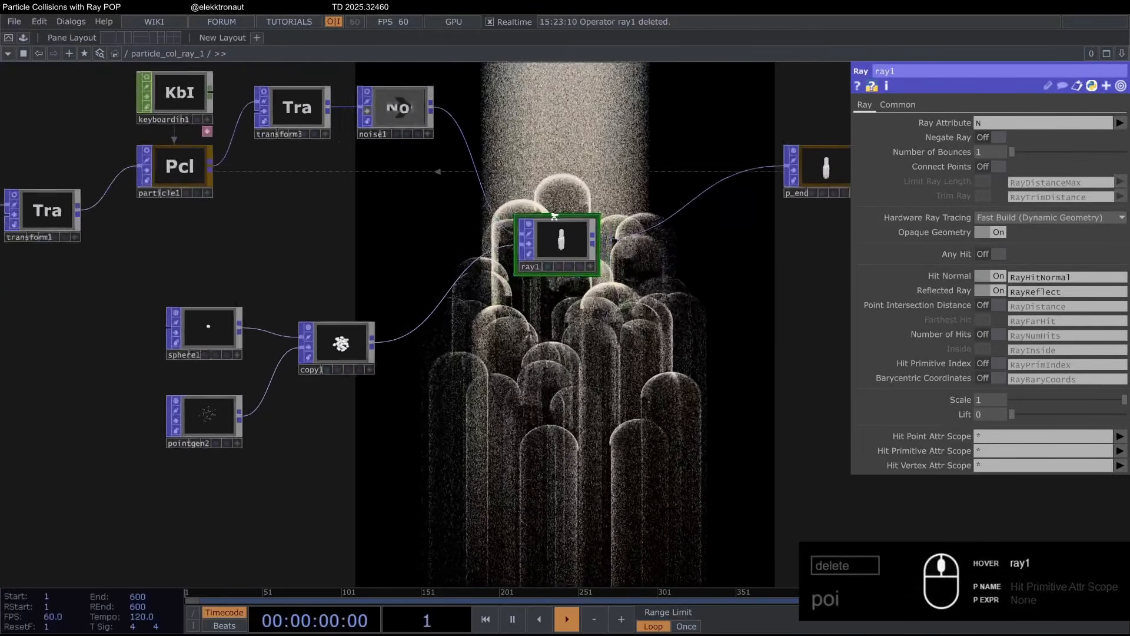
scroll(554, 217, "down", 1)
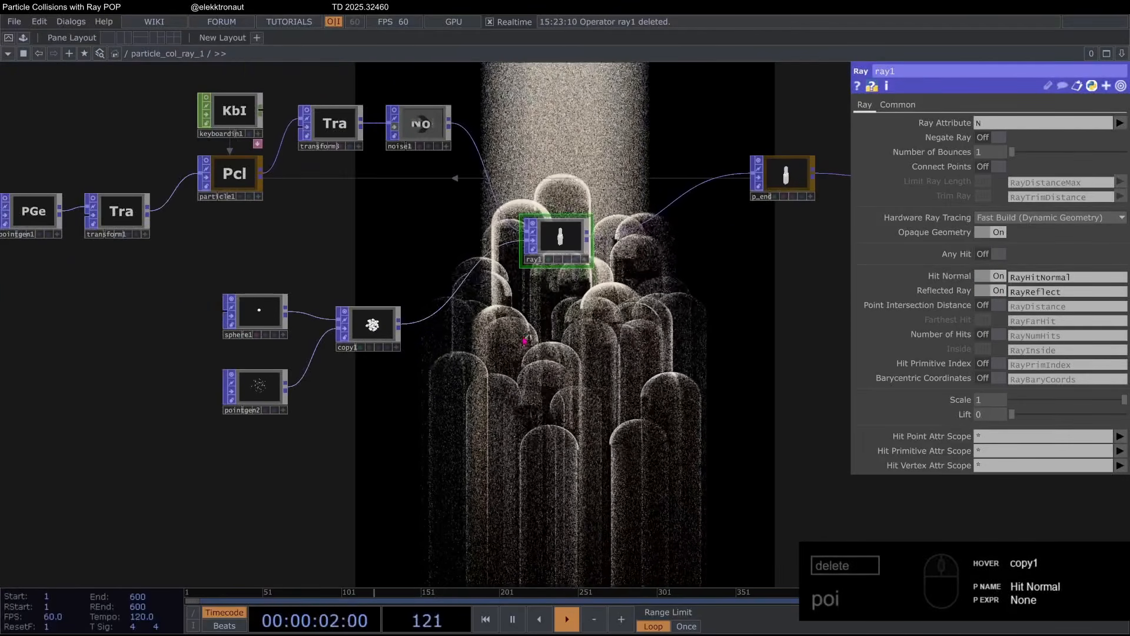
Step: Insert a Noise POP between copy1 and ray1 to deform the copied spheres
left_click_drag(370, 322, 347, 334)
scroll(389, 337, "up", 3)
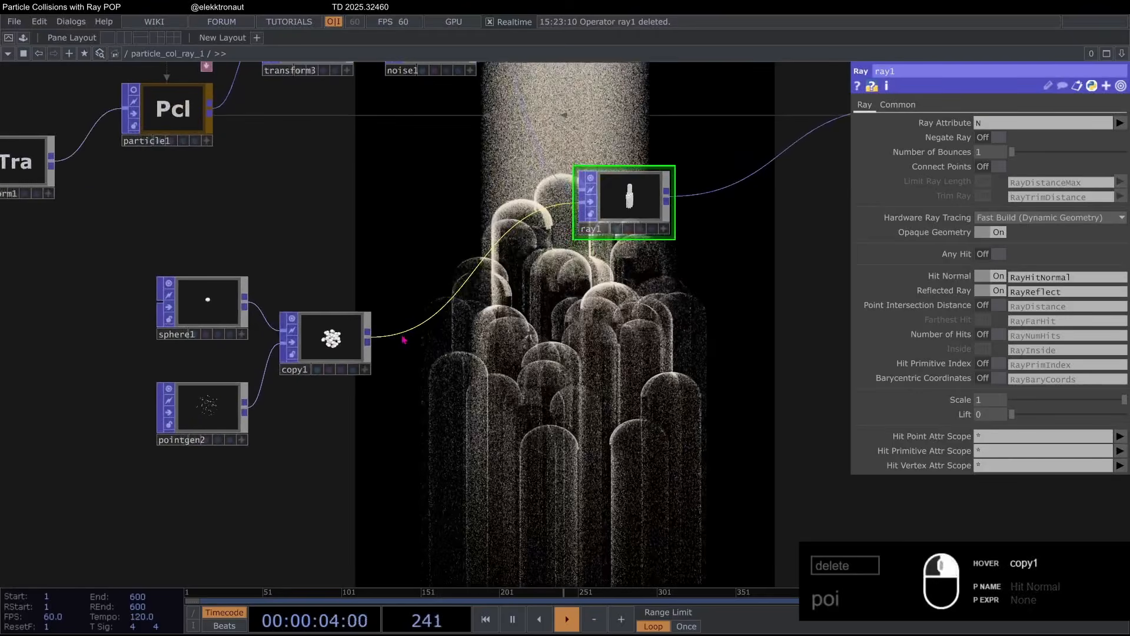
double_click(425, 321)
type("noi")
key("Return")
left_click(433, 341)
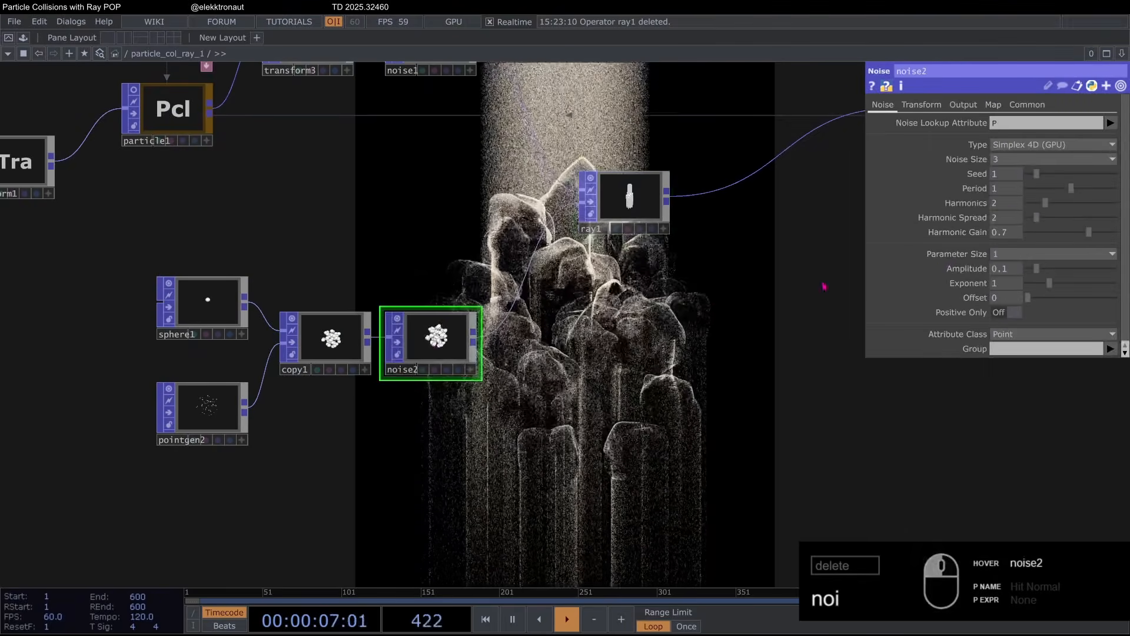
Step: Set the Seed of noise2 to 4.26 and its Harmonics to 1
left_click_drag(1037, 174, 1015, 203)
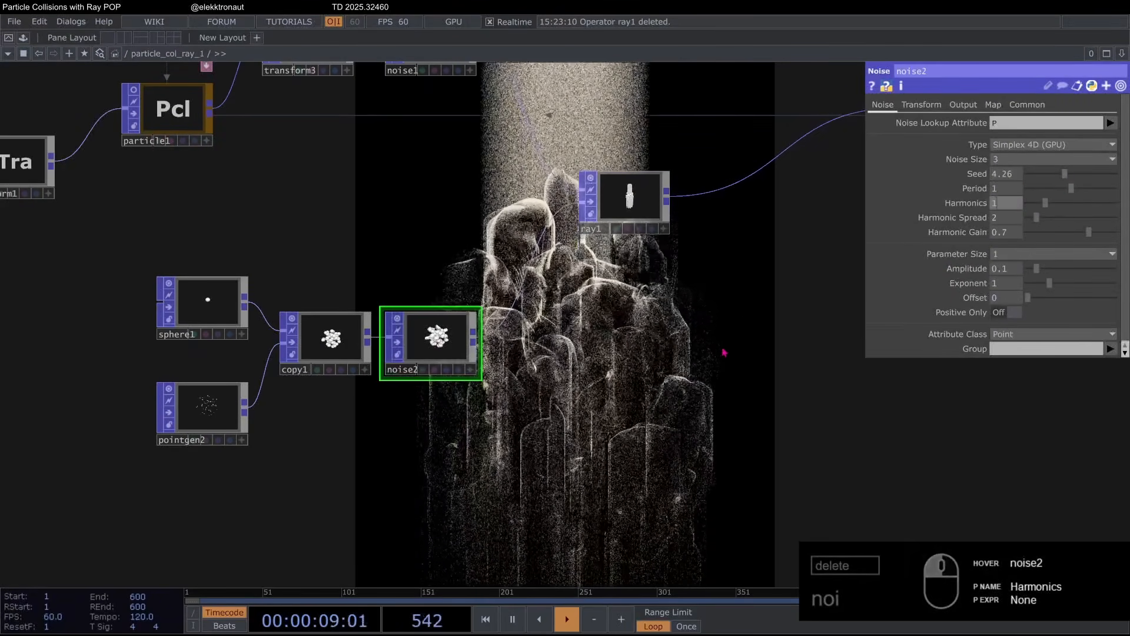
left_click_drag(479, 266, 305, 213)
scroll(449, 263, "down", 3)
left_click_drag(365, 272, 433, 278)
scroll(417, 278, "up", 3)
scroll(471, 271, "down", 3)
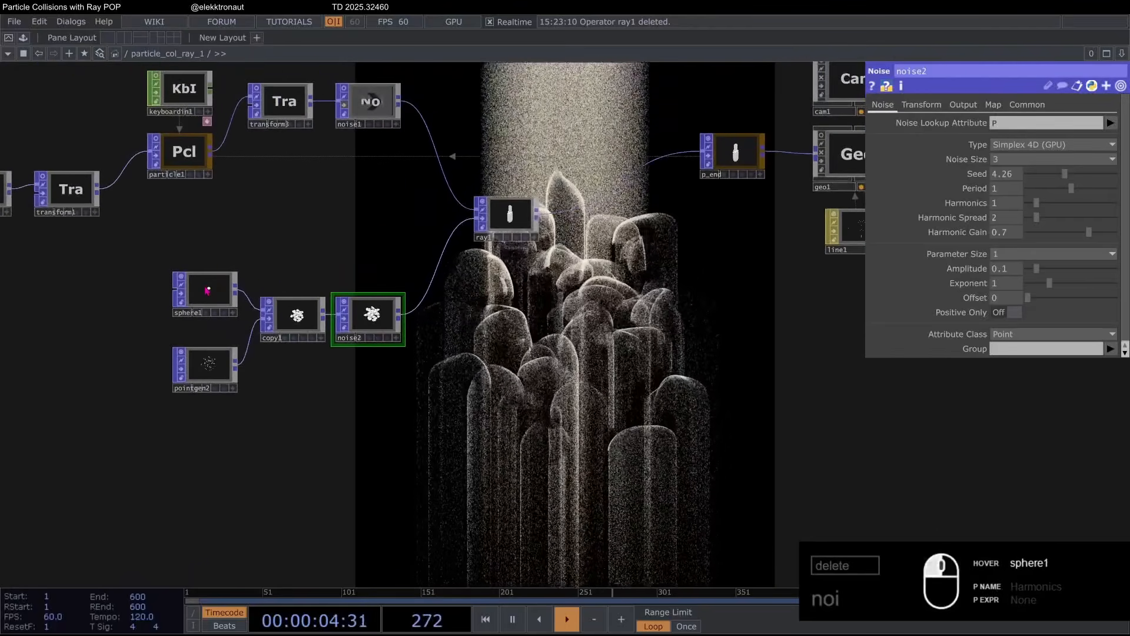
Step: Try 15 and 100 as the Number of Points of pointgen2, and undo both changes
left_click(210, 288)
left_click(229, 370)
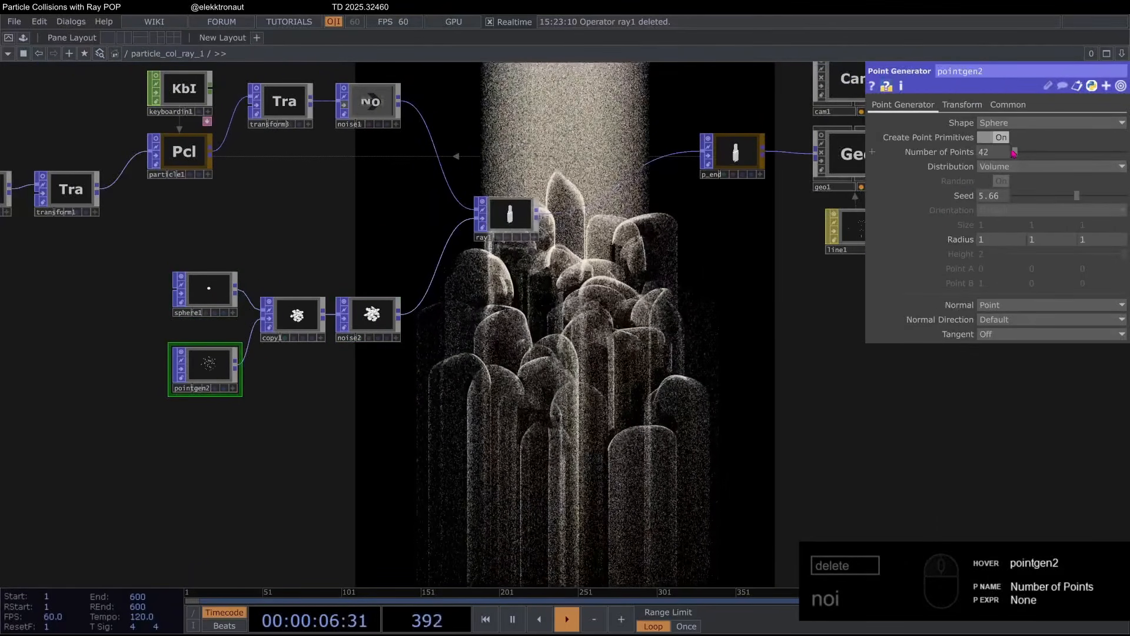
left_click_drag(892, 153, 645, 338)
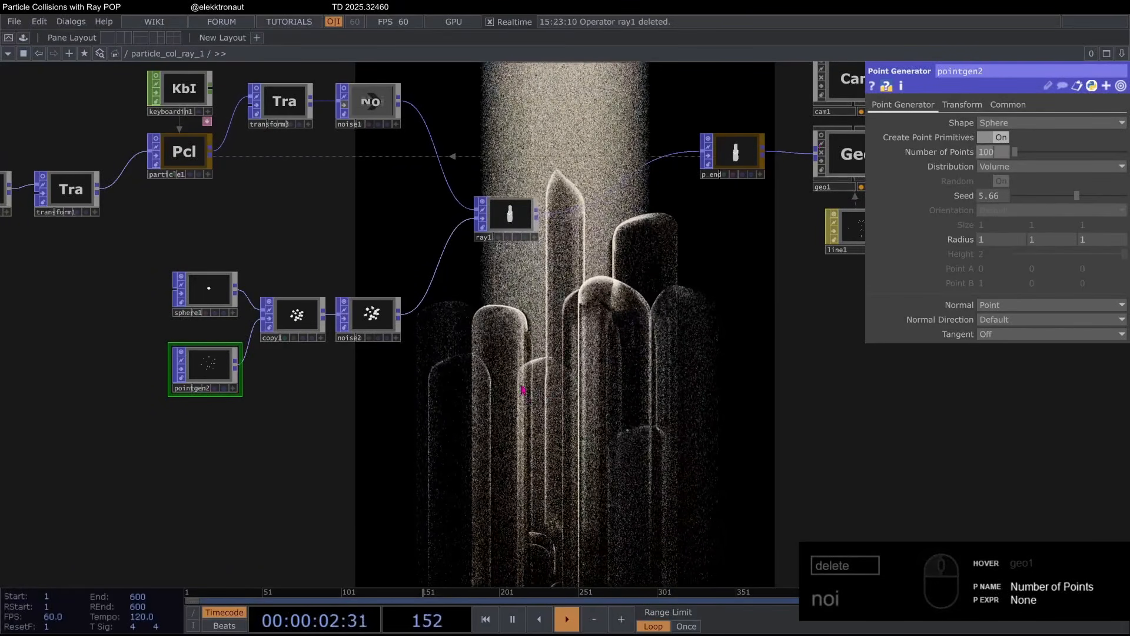
key("ctrl+z")
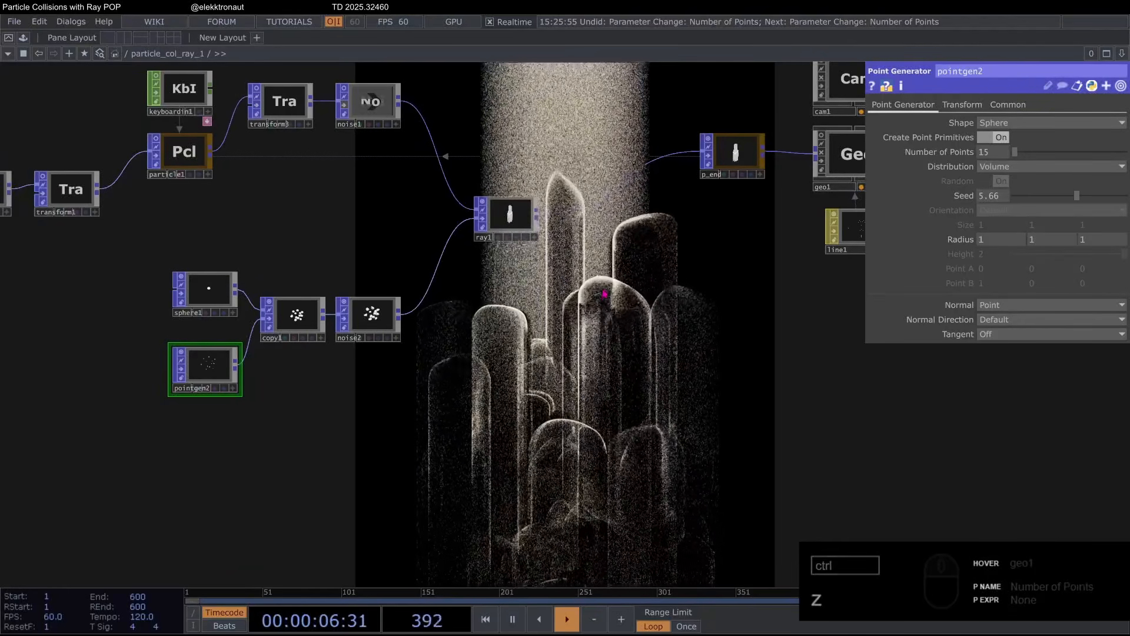
key("ctrl+z")
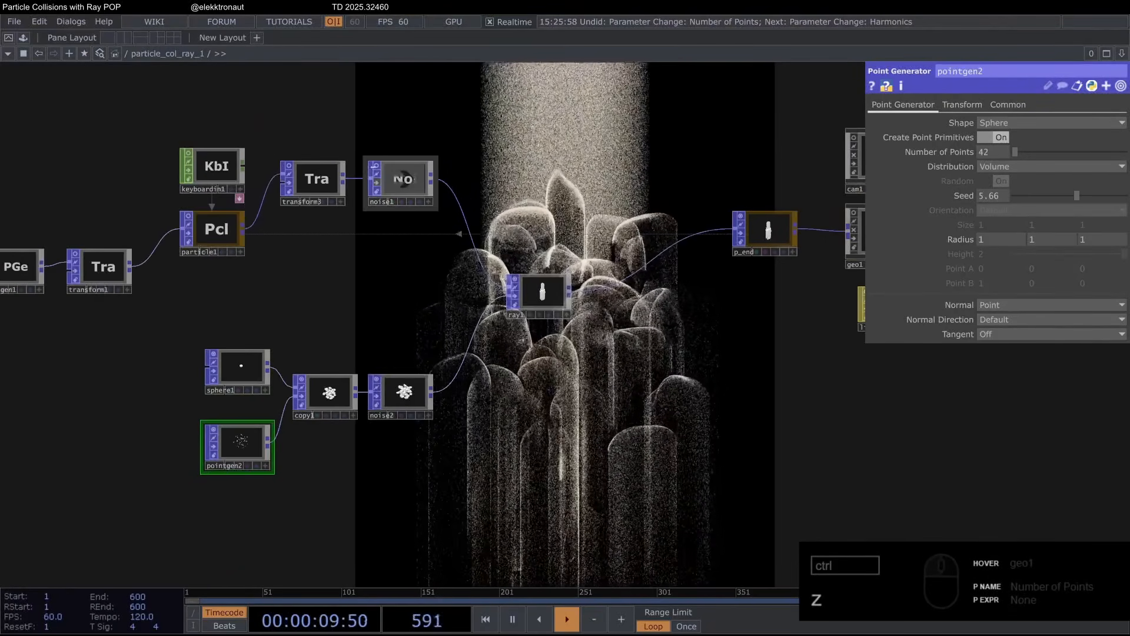
Step: Reactivate the bypassed noise1 in the particle loop and set its Amplitude to .002 and Exponent to .9
scroll(373, 186, "up", 3)
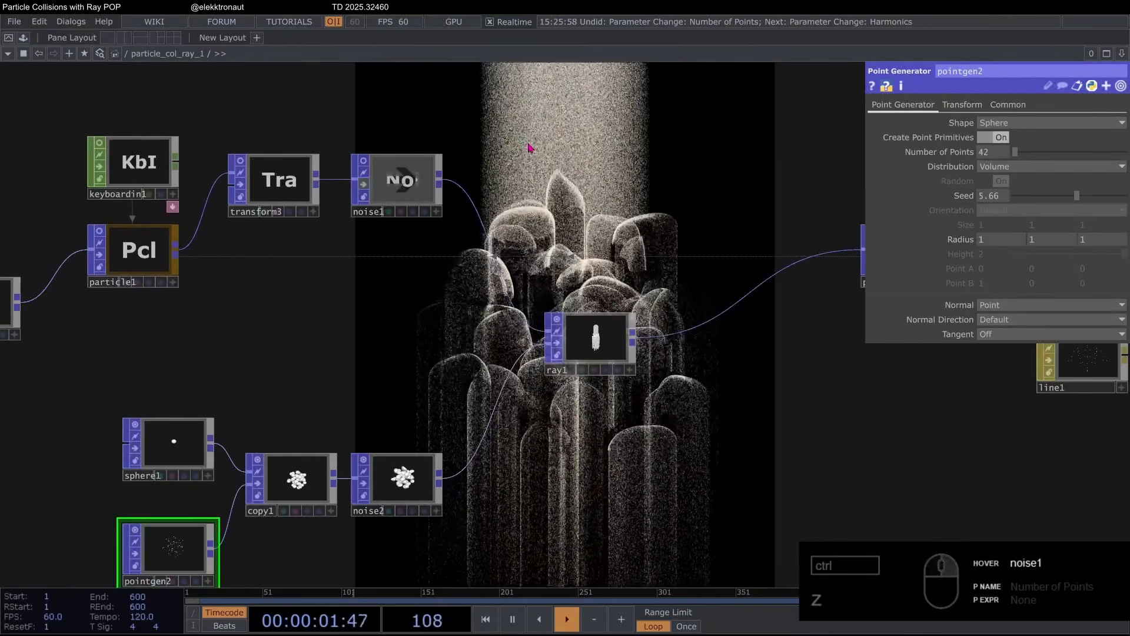
left_click_drag(529, 149, 463, 217)
left_click(307, 244)
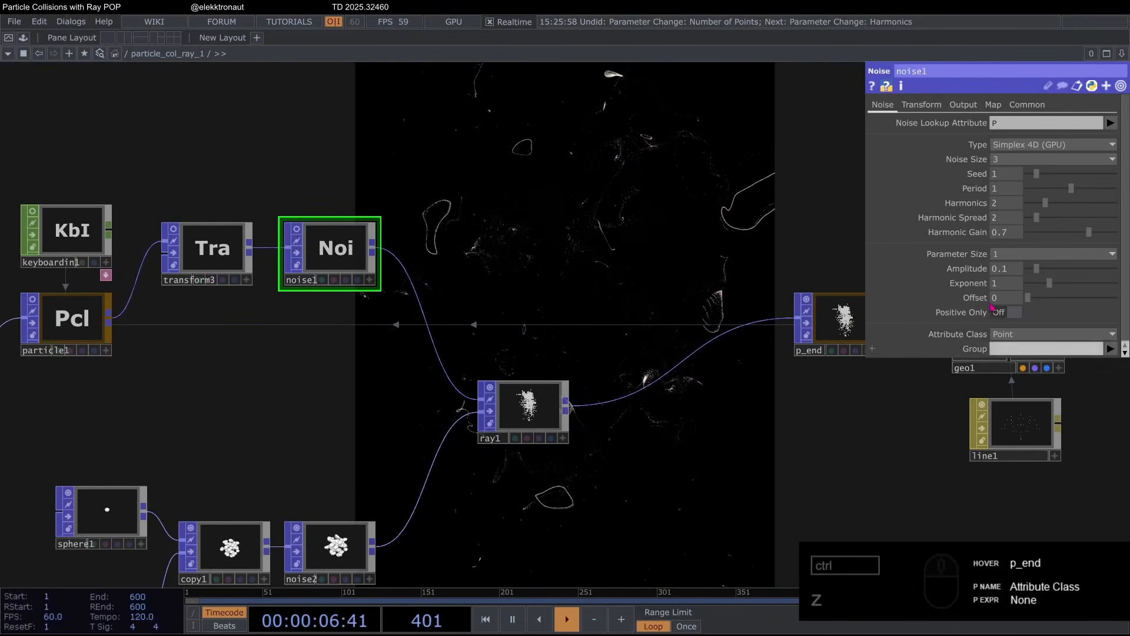
type(".002")
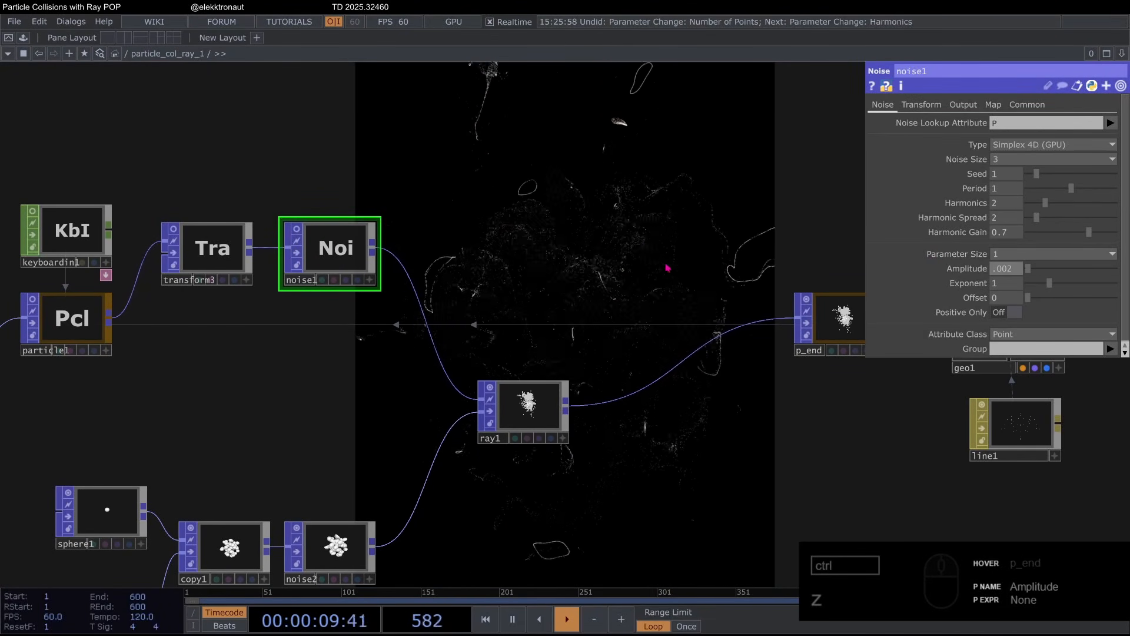
left_click(646, 213)
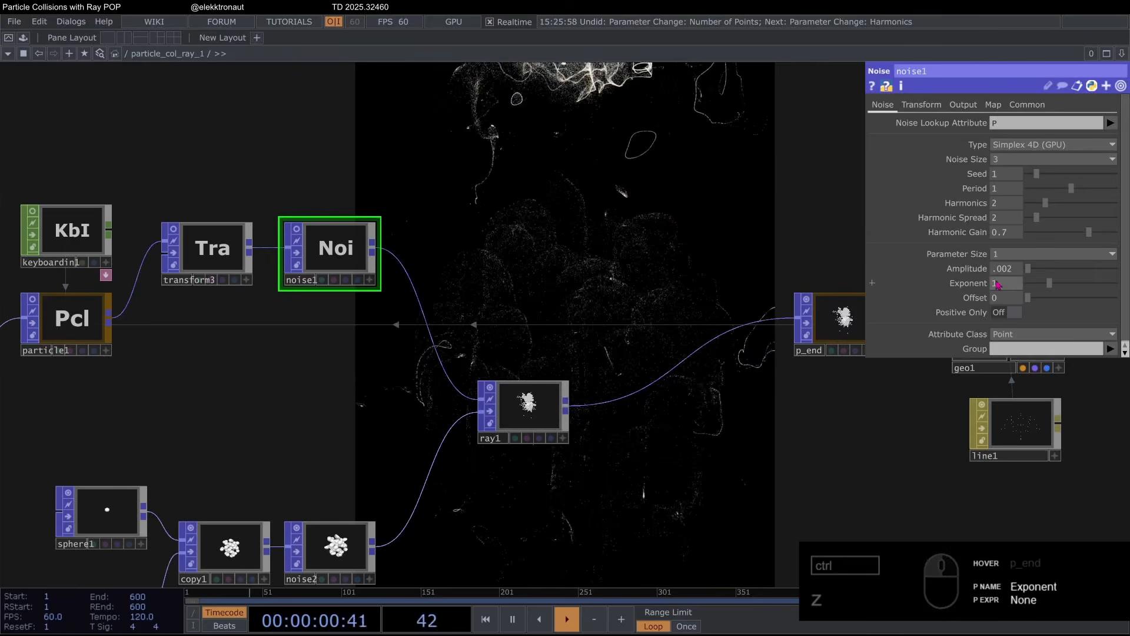
type(".9")
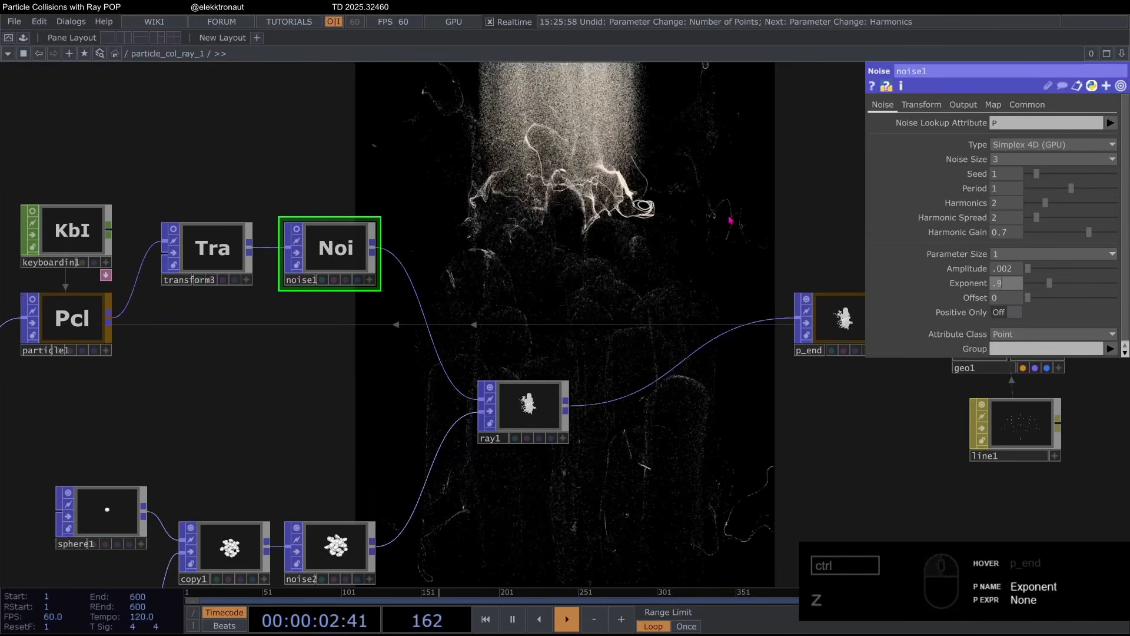
key("Return")
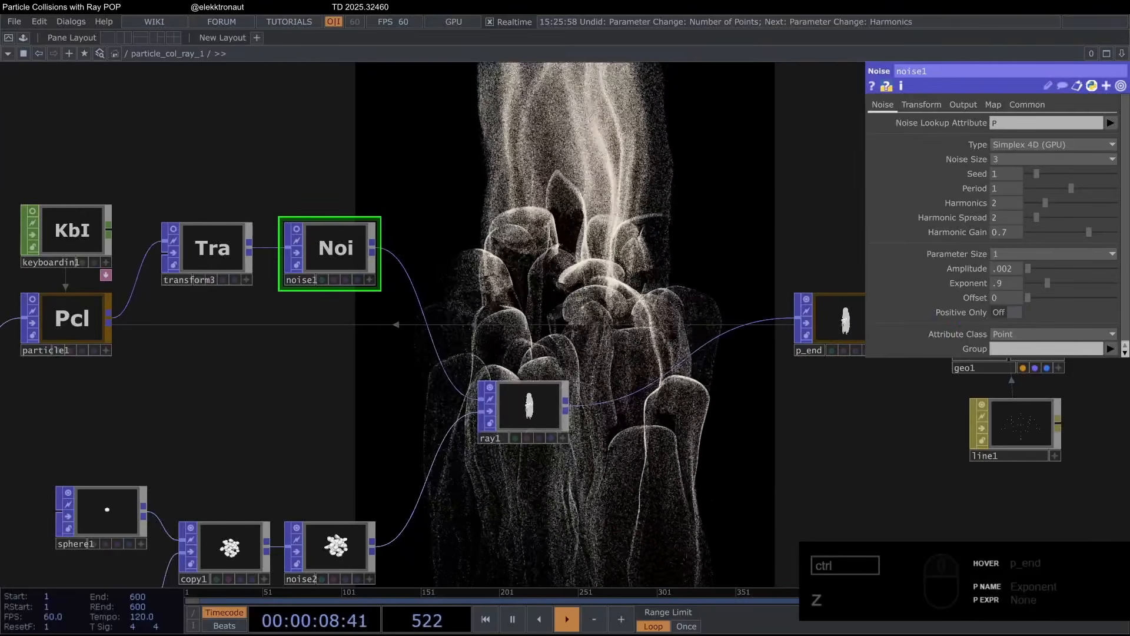
Step: Set the Harmonics of noise1 to 0 and its Period to .24
left_click(1009, 203)
type("0")
left_click(1004, 189)
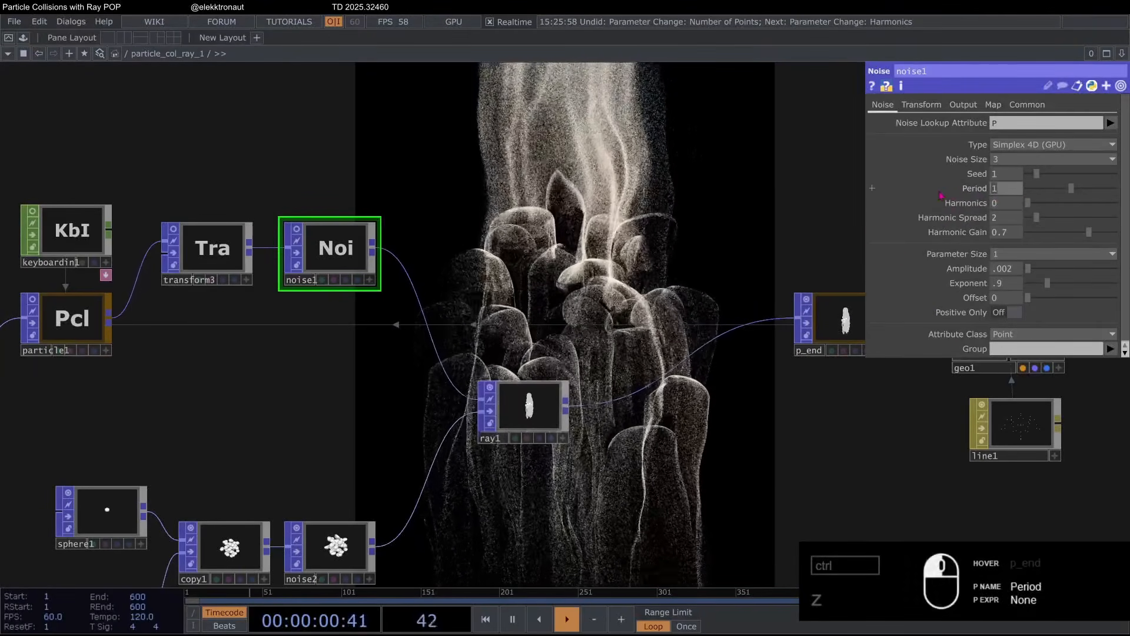
type(".24")
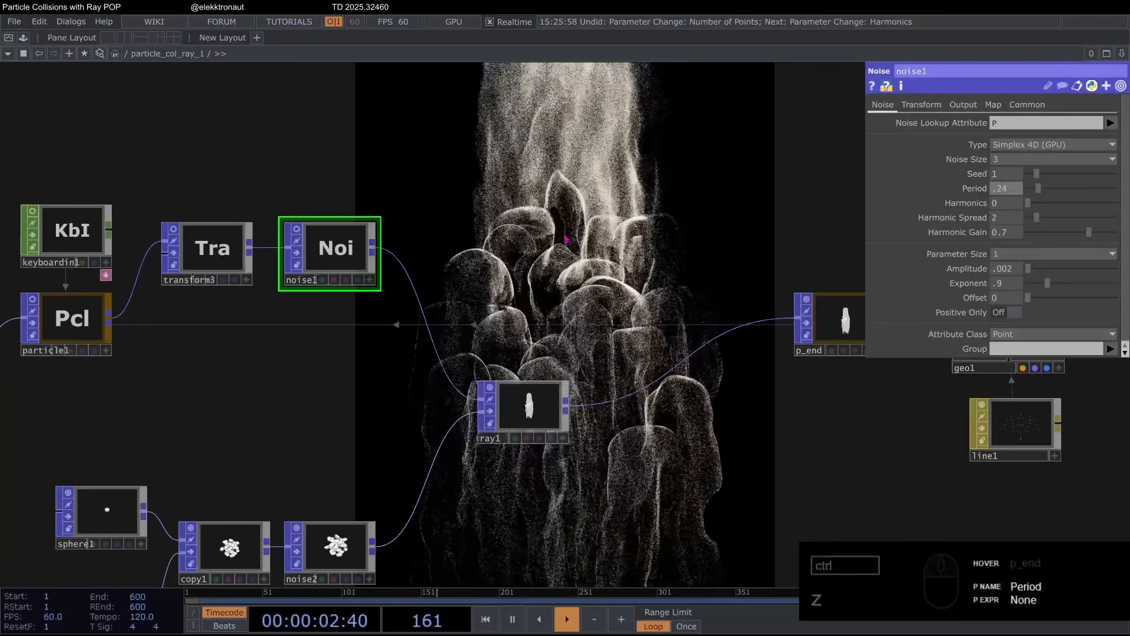
left_click(727, 234)
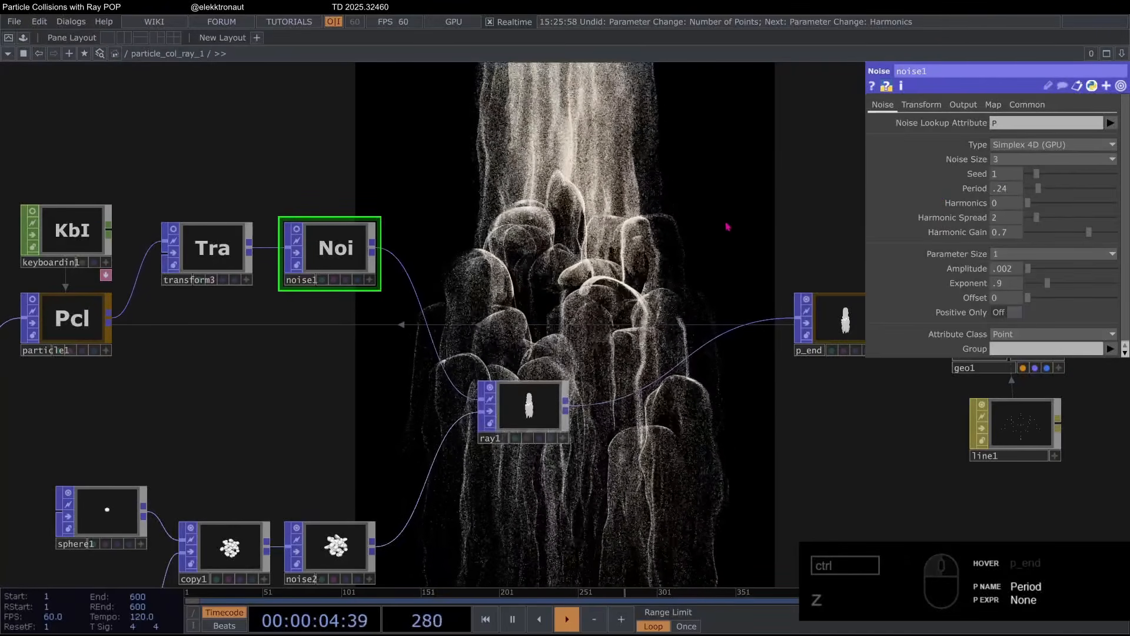
Step: Animate the Y Translate of noise1's transform with the expression absTime.seconds*.5
left_click(921, 104)
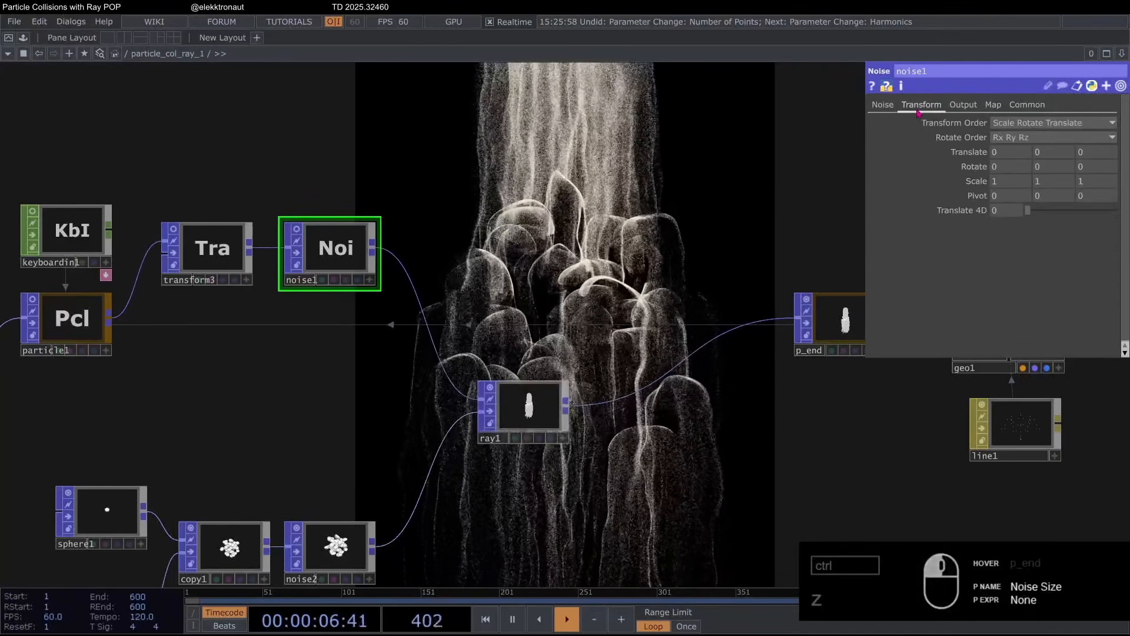
left_click(872, 151)
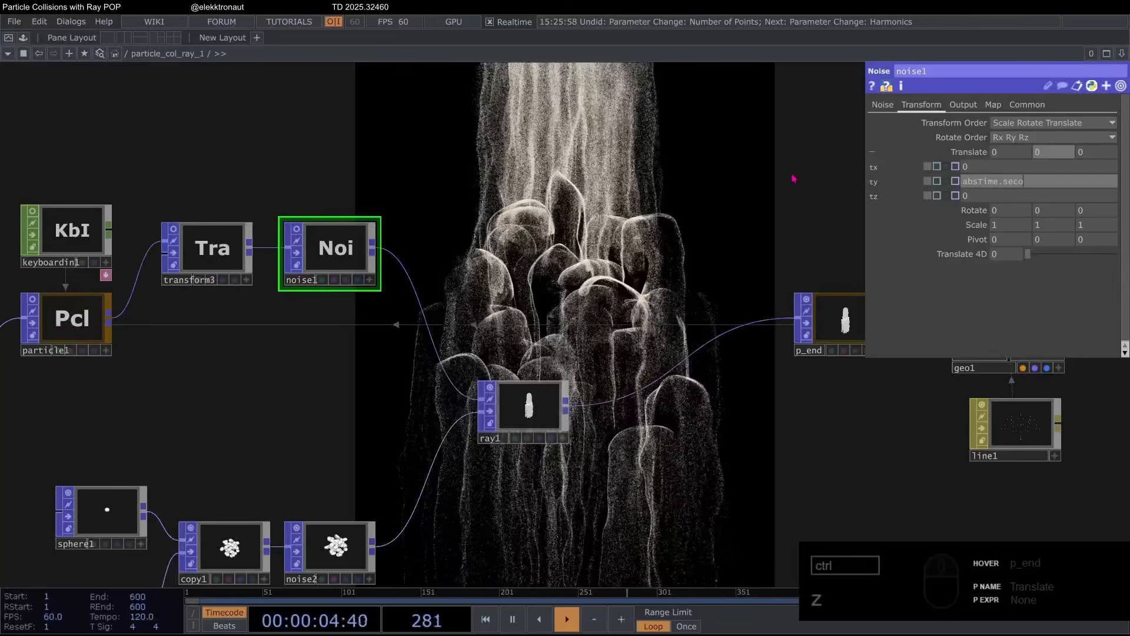
type("5")
key("Return")
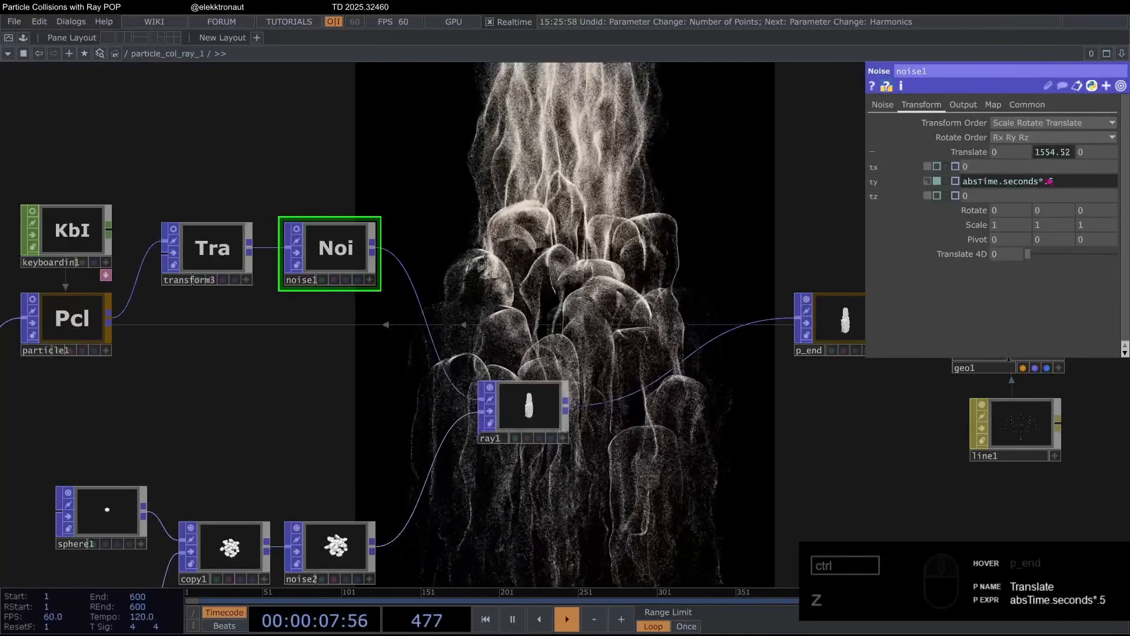
Step: Drive the Translate 4D of noise1 with the expression absTime.seconds*.2, after first trying a .5 multiplier
left_click(969, 258)
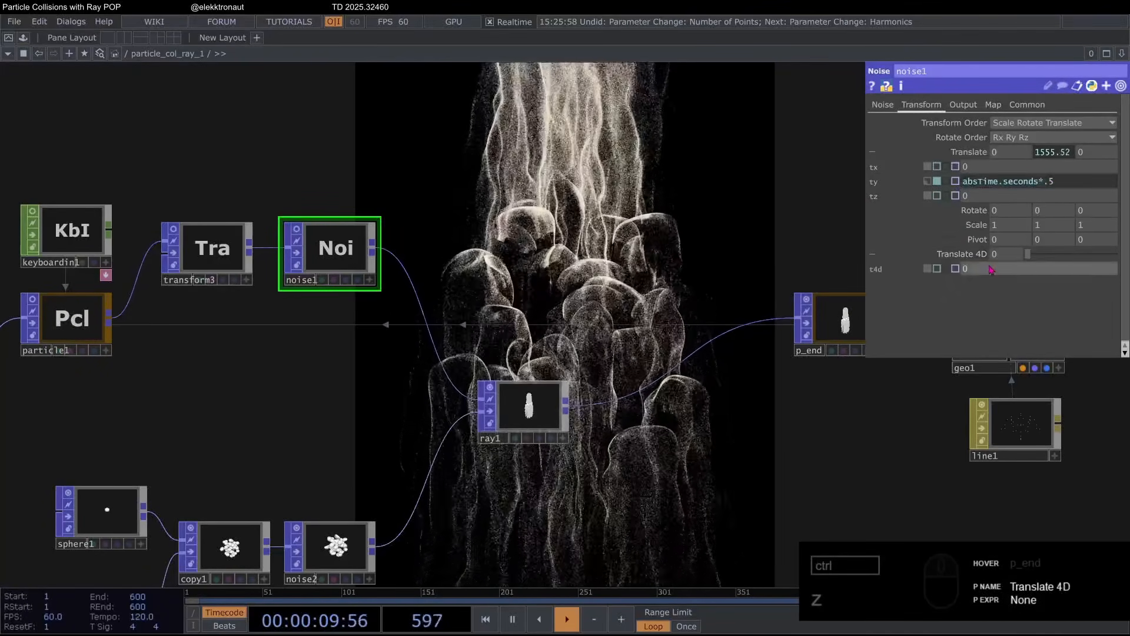
left_click_drag(989, 267, 836, 261)
type("absTime.seconds*.5")
key("Return")
left_click(1059, 272)
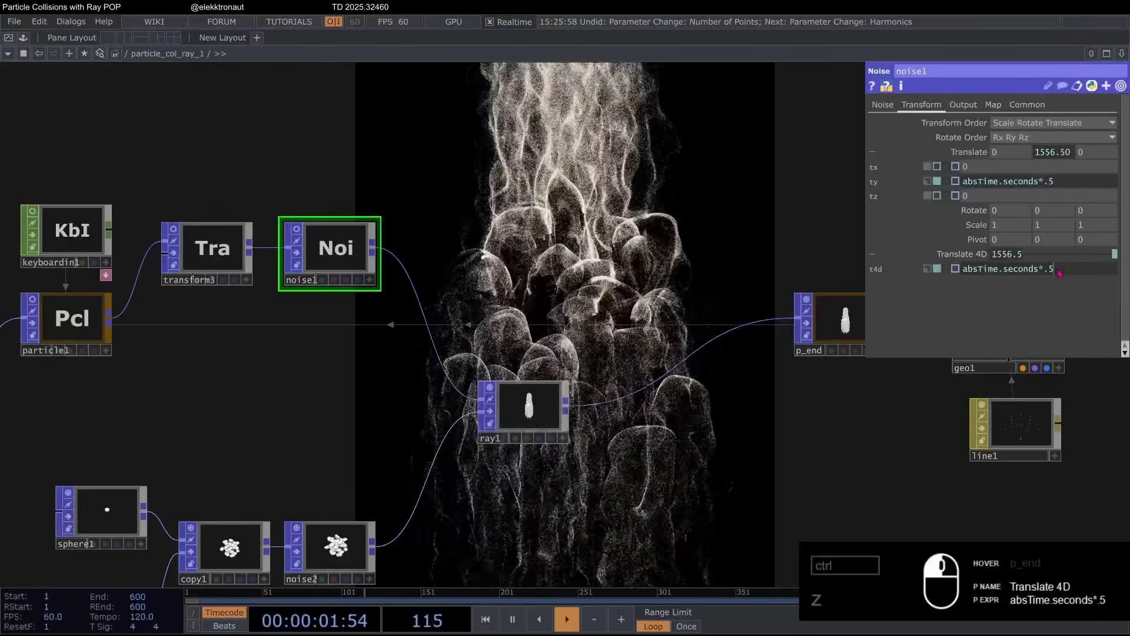
key("BackSpace")
type("2")
key("Return")
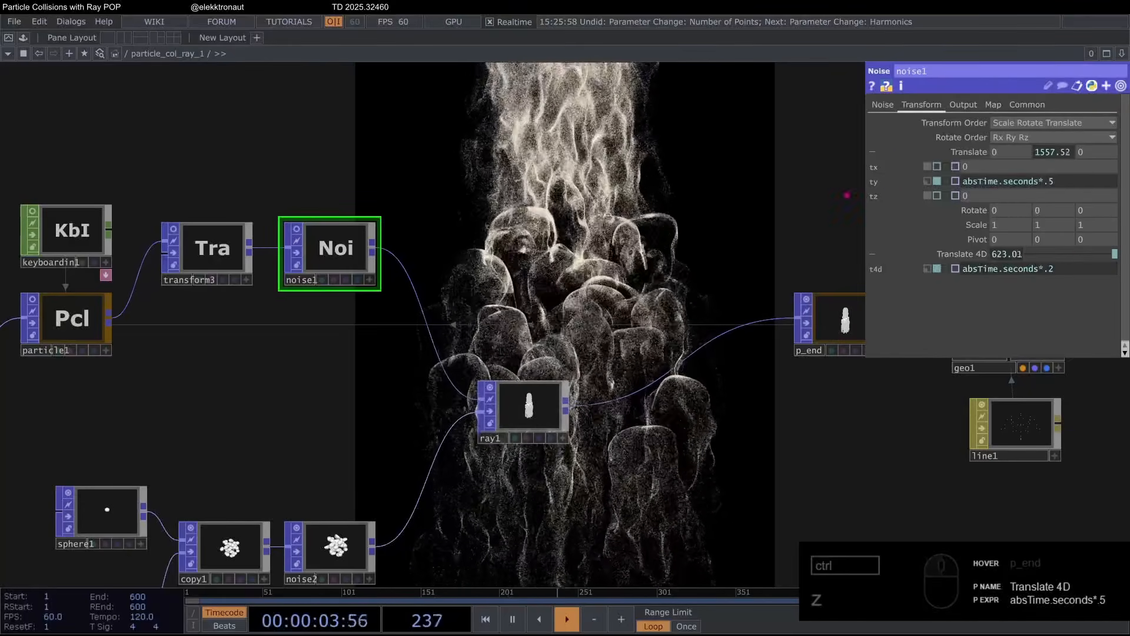
Step: Set the Y Scale of noise1's transform to .2
left_click(968, 152)
left_click(959, 210)
left_click_drag(1048, 181, 992, 181)
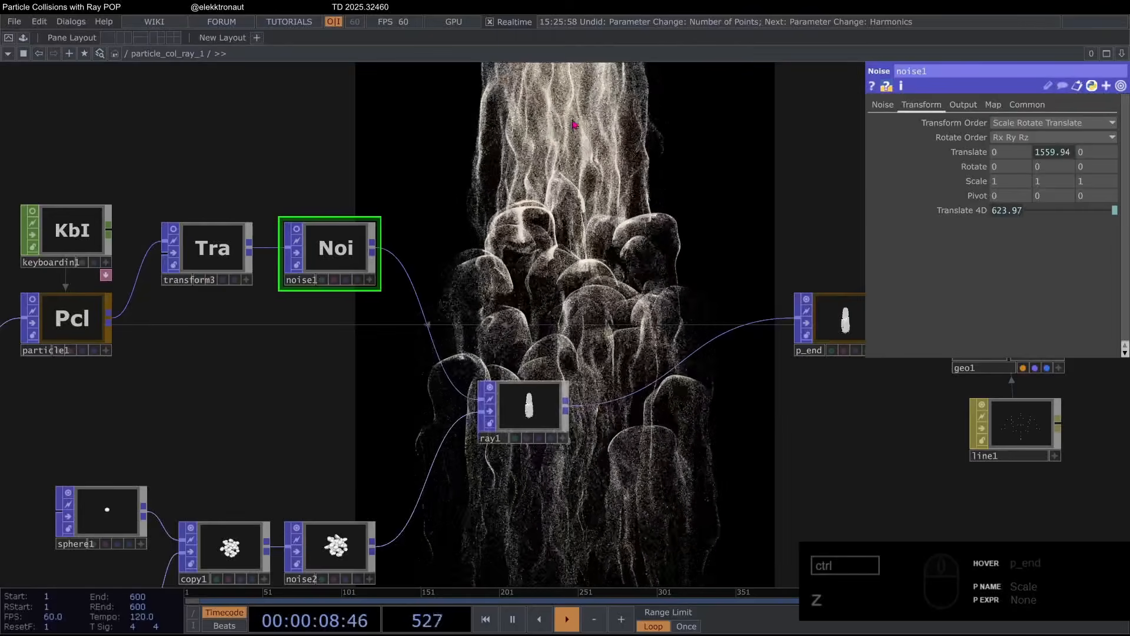
left_click_drag(1055, 183, 928, 179)
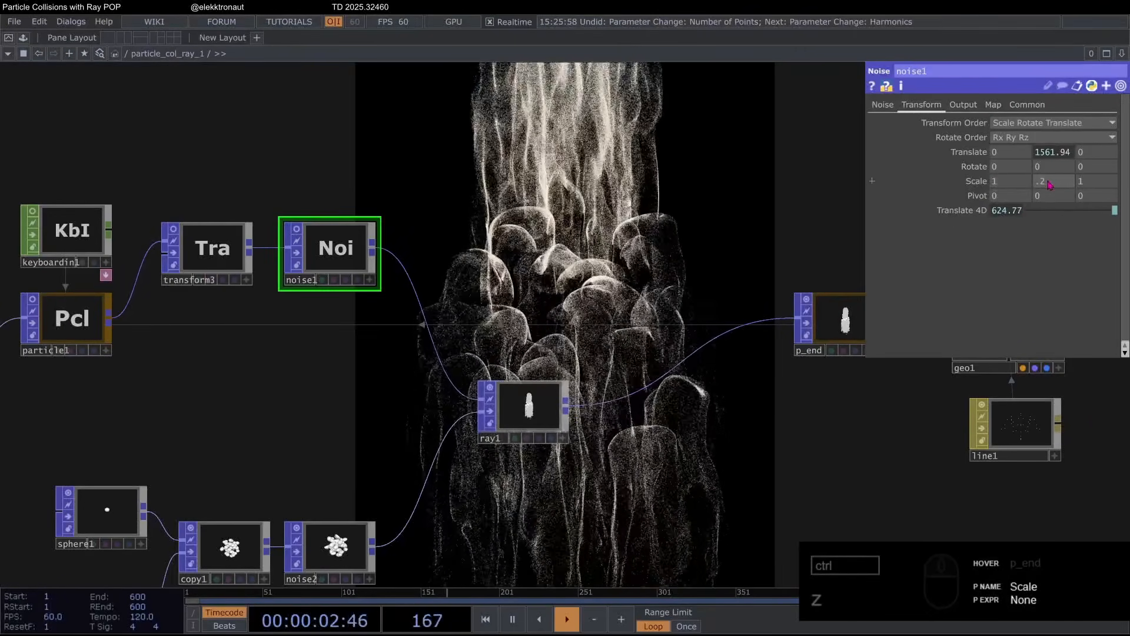
left_click(648, 167)
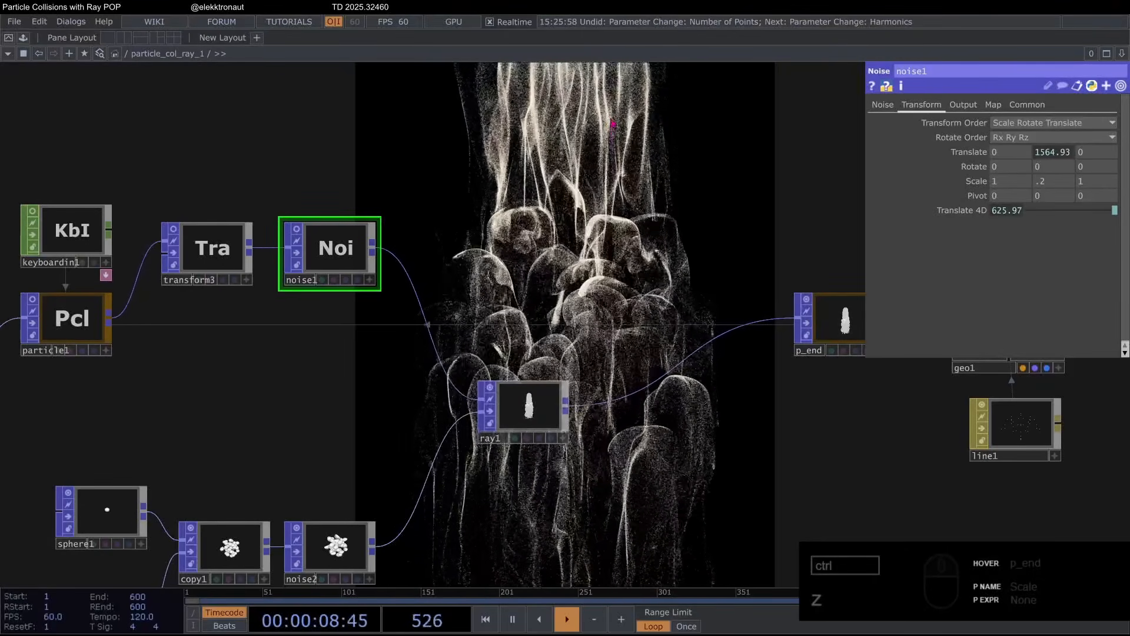
Step: Reposition ray1 in the network to leave room for another operator after noise1
left_click_drag(636, 233, 513, 221)
scroll(505, 217, "down", 3)
scroll(496, 287, "up", 3)
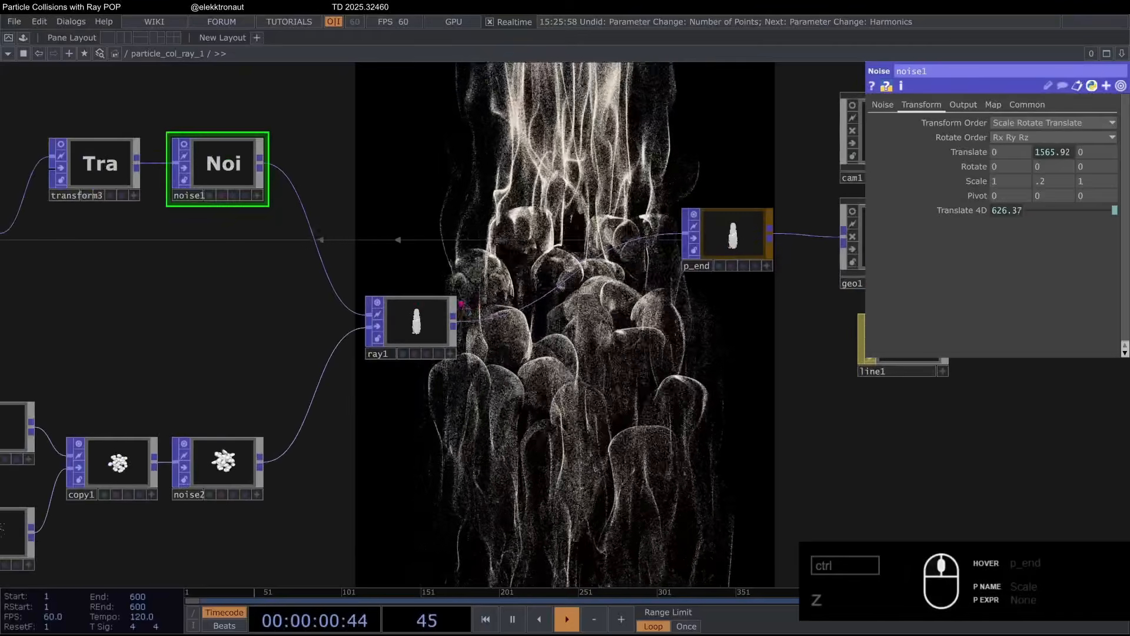
left_click_drag(409, 321, 375, 321)
left_click_drag(431, 209, 413, 147)
scroll(442, 195, "down", 3)
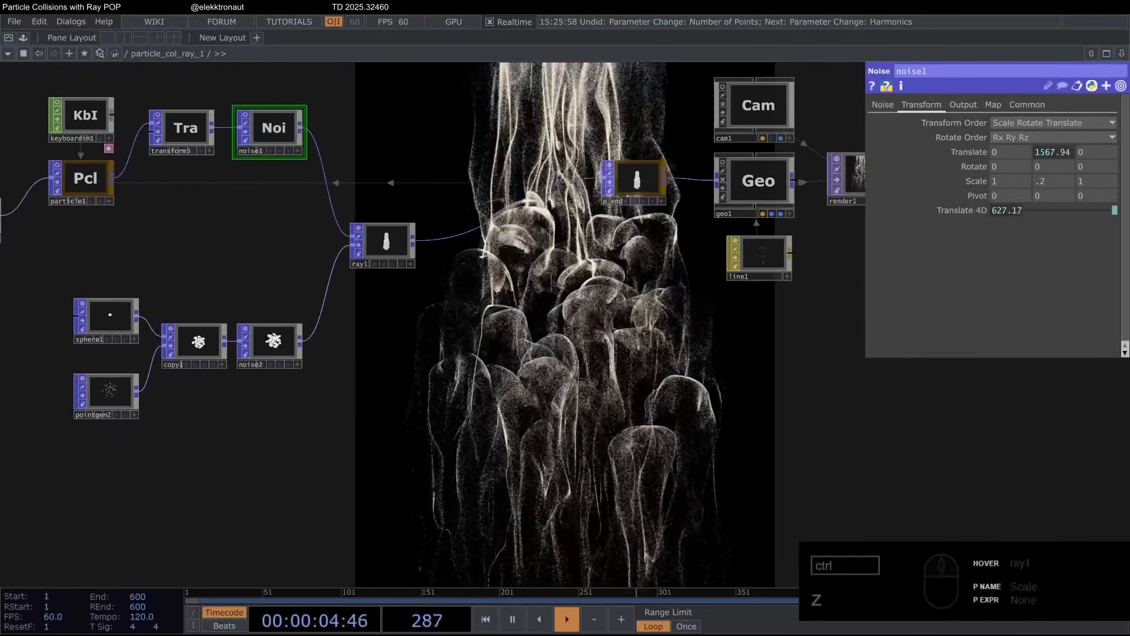
left_click_drag(386, 242, 460, 241)
scroll(346, 133, "up", 3)
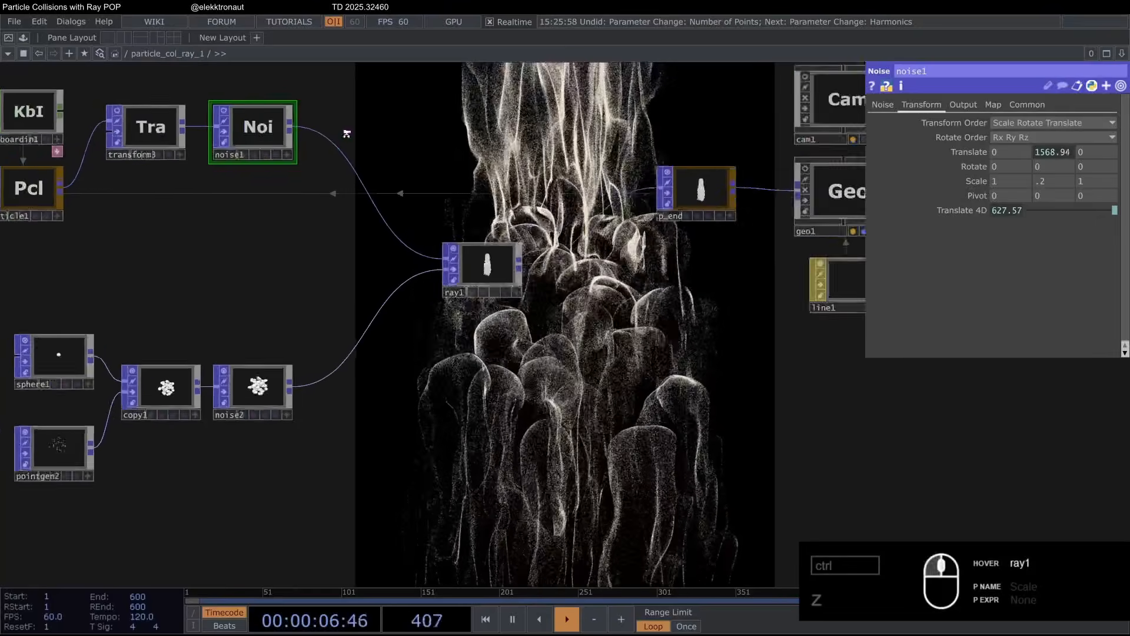
Step: Insert a Limit POP between noise1 and ray1
right_click(339, 147)
left_click(366, 135)
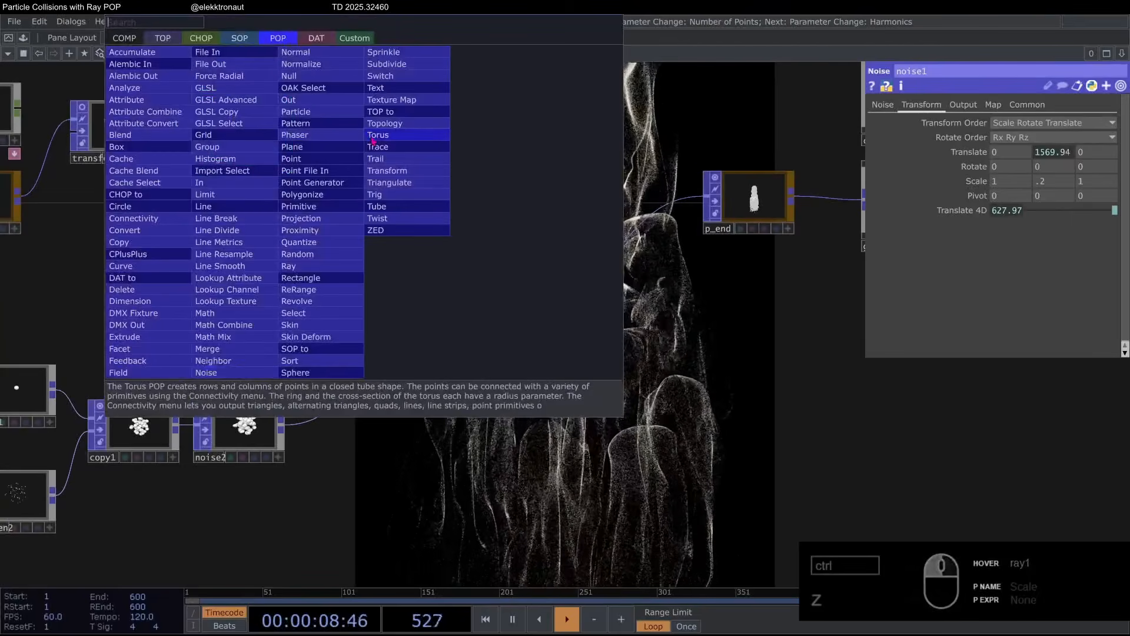
type("li")
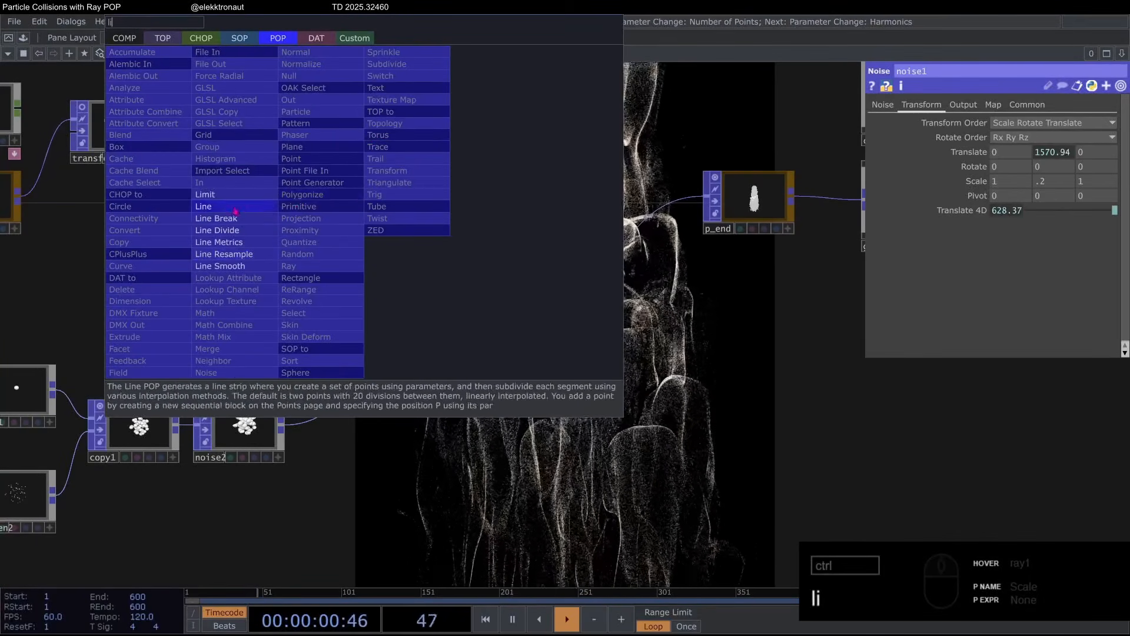
left_click(205, 194)
left_click(361, 132)
Step: Set limit1's Parameter Size to 3 and clamp the Y minimum at a Minimum Value of -1.4
left_click(1001, 181)
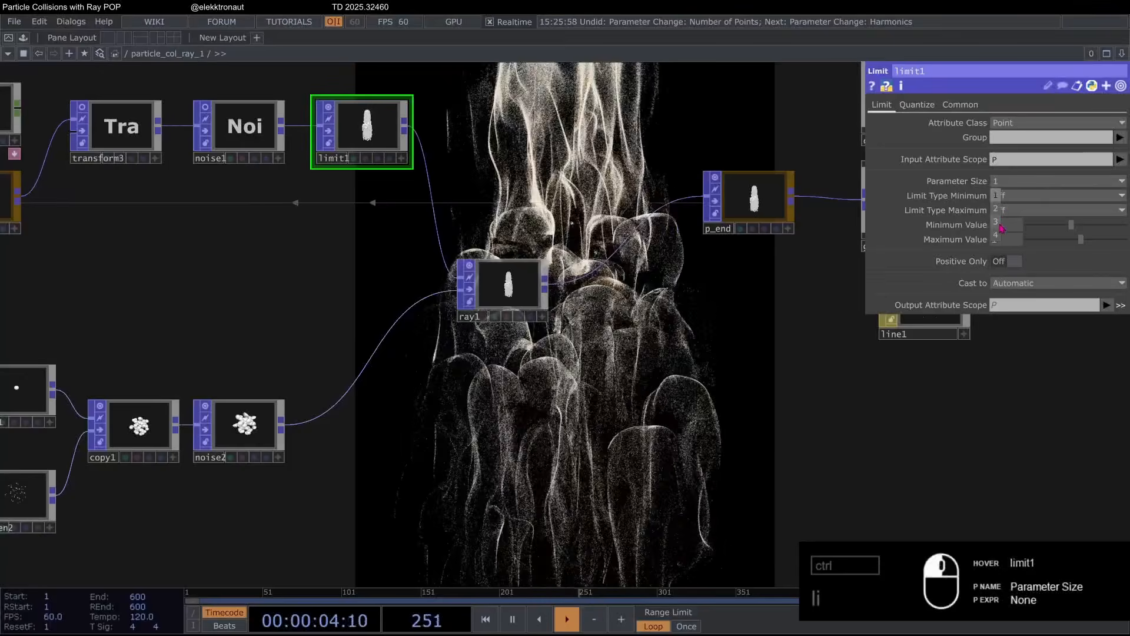
left_click(1002, 224)
left_click(1039, 196)
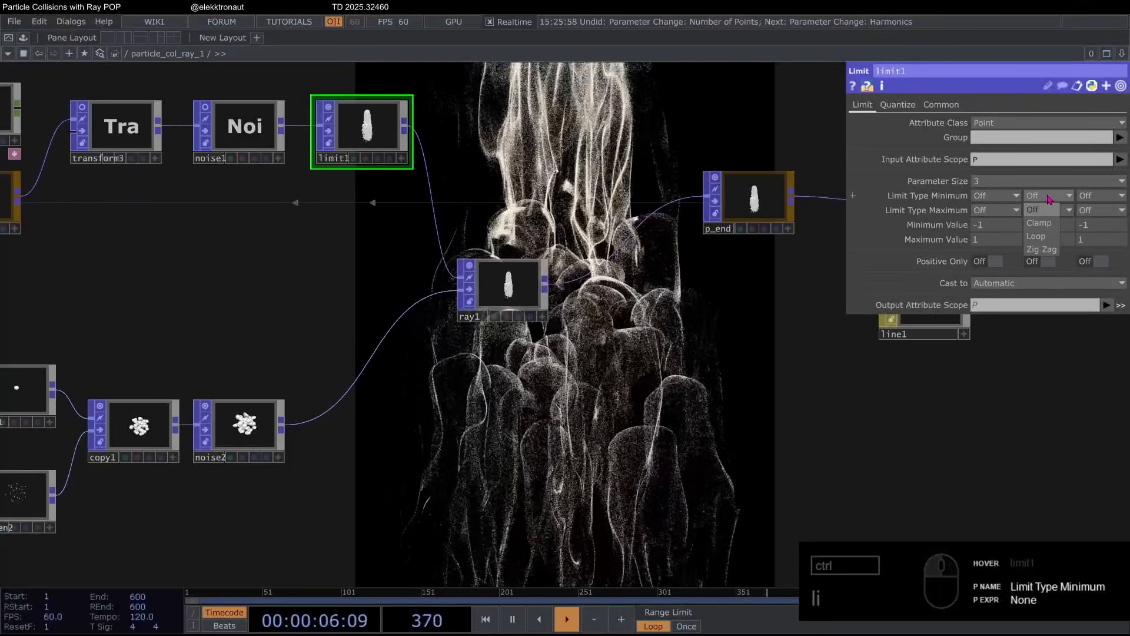
left_click(1041, 209)
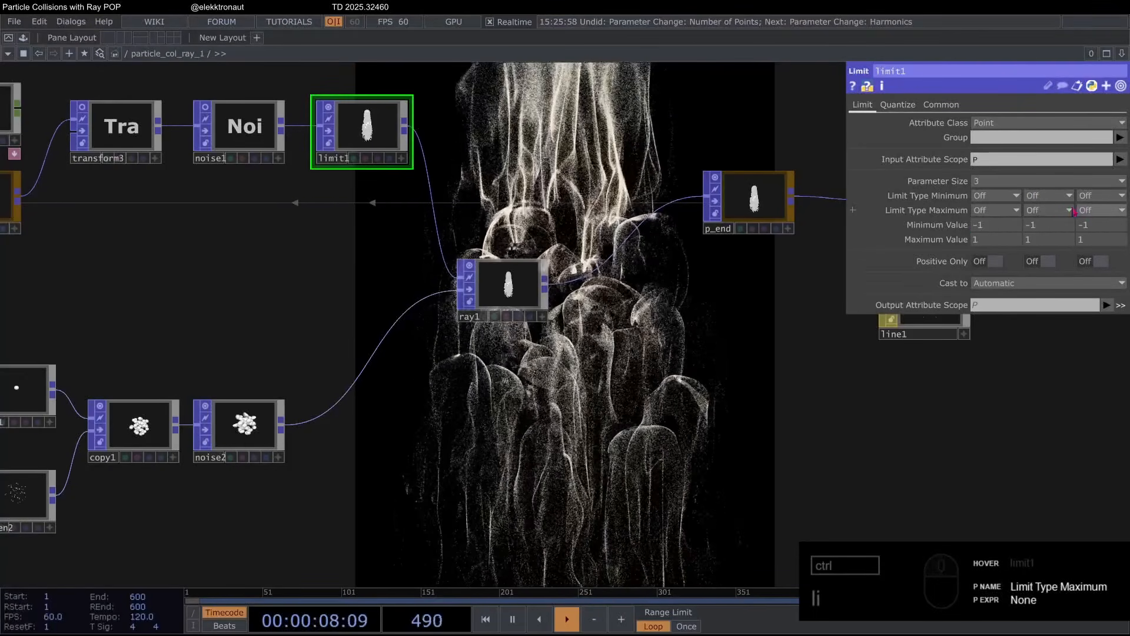
left_click(1054, 196)
left_click(1051, 224)
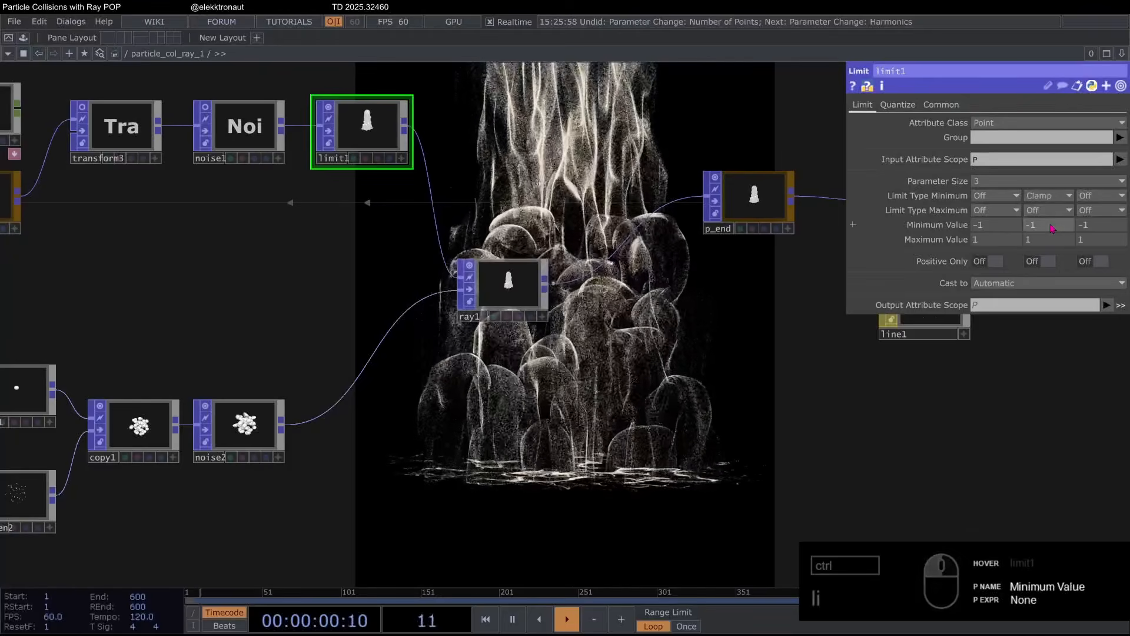
scroll(1051, 227, "down", 4, "ctrl")
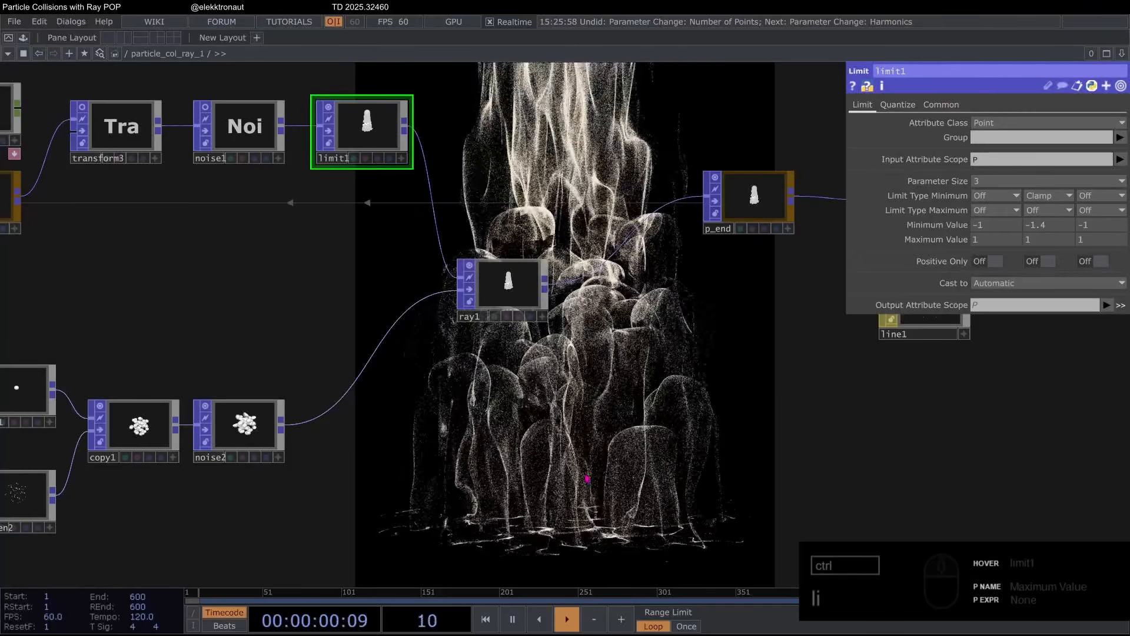
Step: Move all operators up to and including ray1 together away from p_end to open a gap
left_click_drag(551, 474, 515, 469)
left_click_drag(487, 279, 469, 279)
scroll(469, 280, "down", 3)
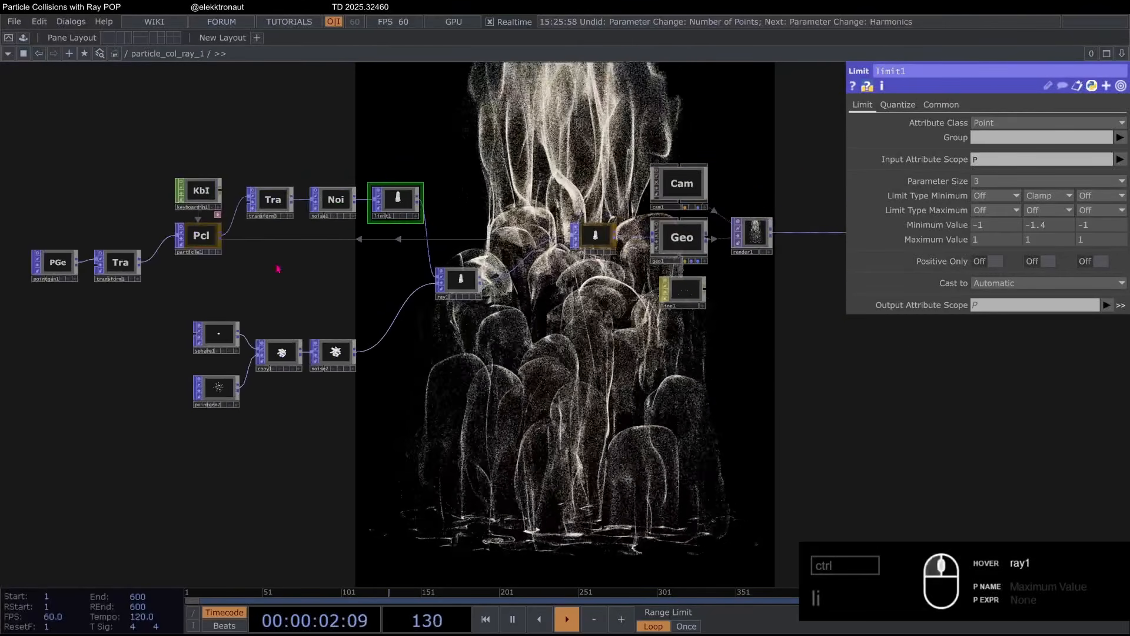
left_click_drag(31, 138, 529, 407)
left_click_drag(457, 282, 376, 273)
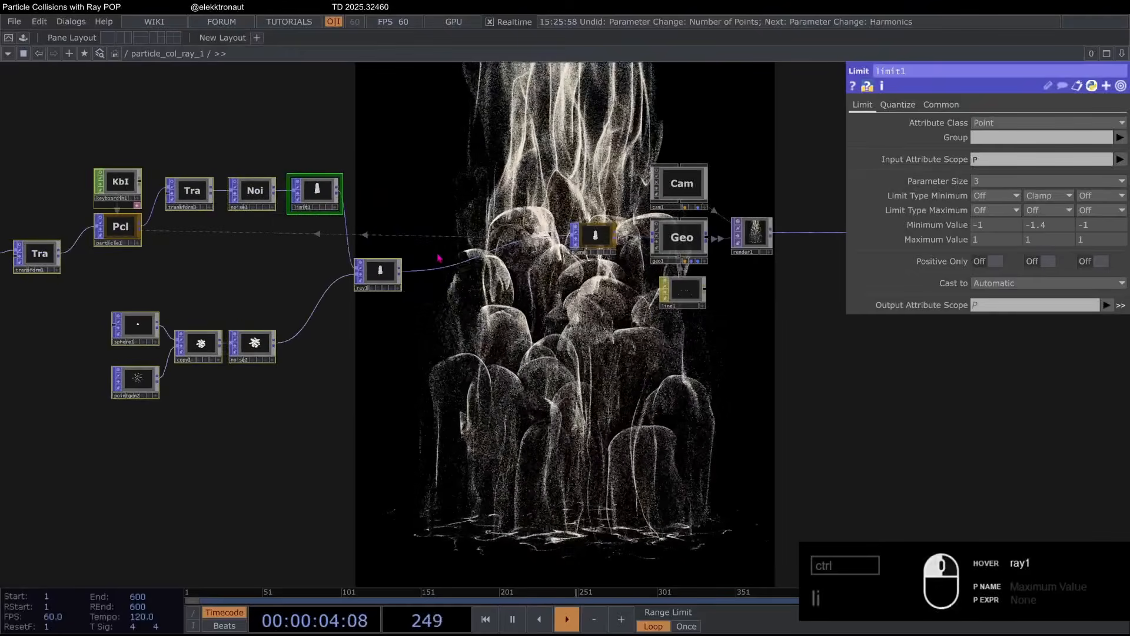
Step: Insert a Noise POP between ray1 and p_end
scroll(436, 250, "up", 3)
right_click(430, 255)
left_click(448, 262)
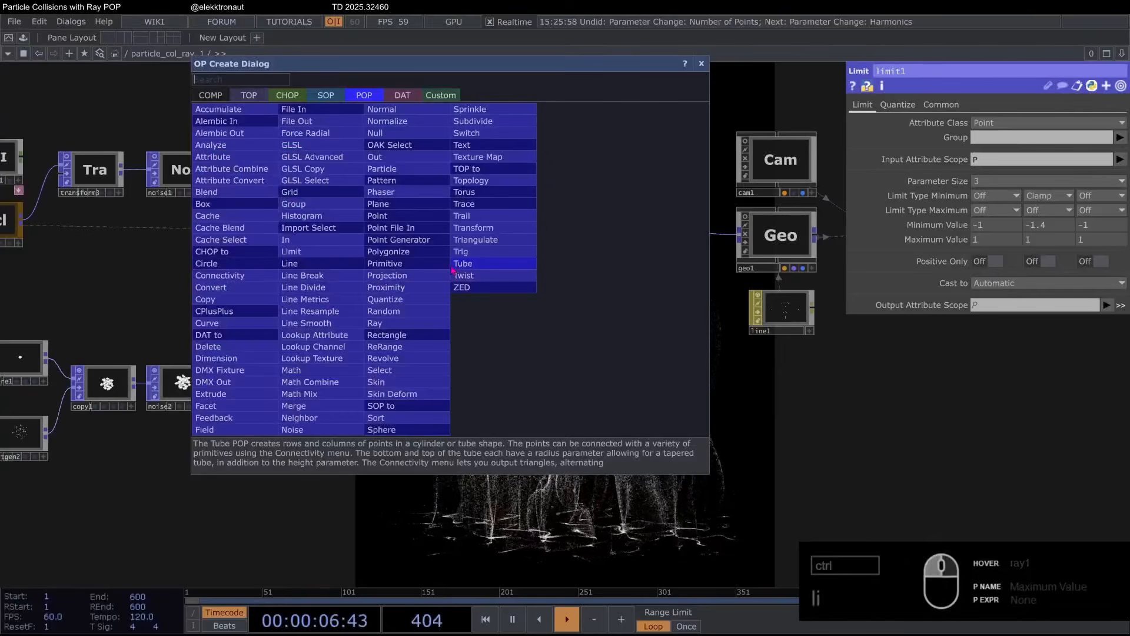
type("noi")
left_click(306, 429)
left_click(442, 293)
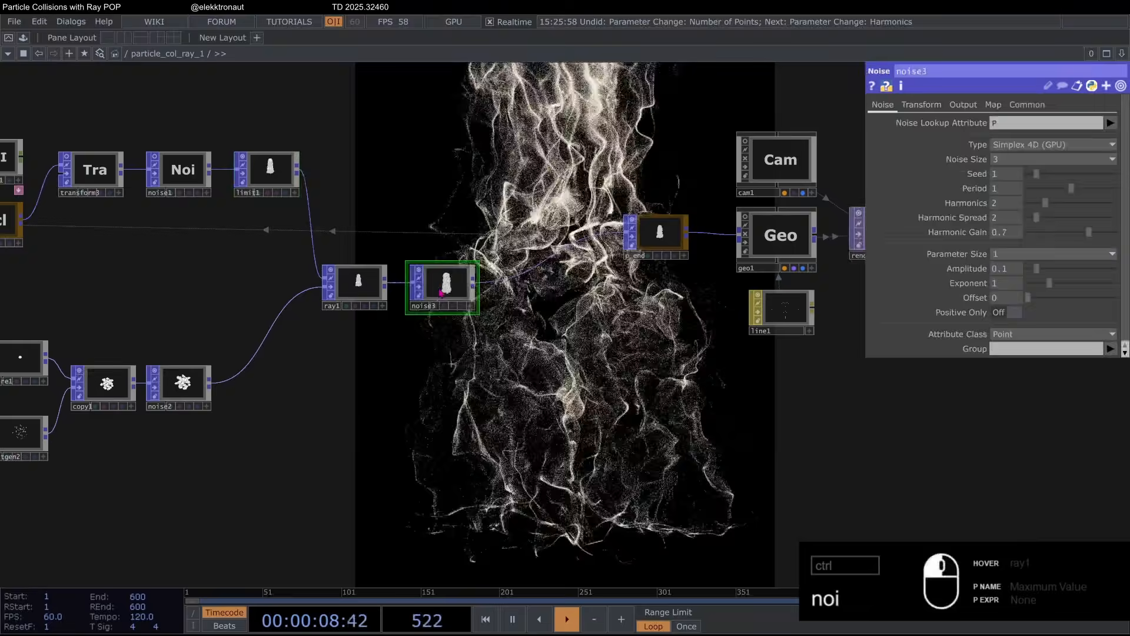
Step: Map the element RayHitNormal(0) to noise3's amp parameter with the Multiply combine operation
scroll(442, 292, "up", 3)
left_click(994, 105)
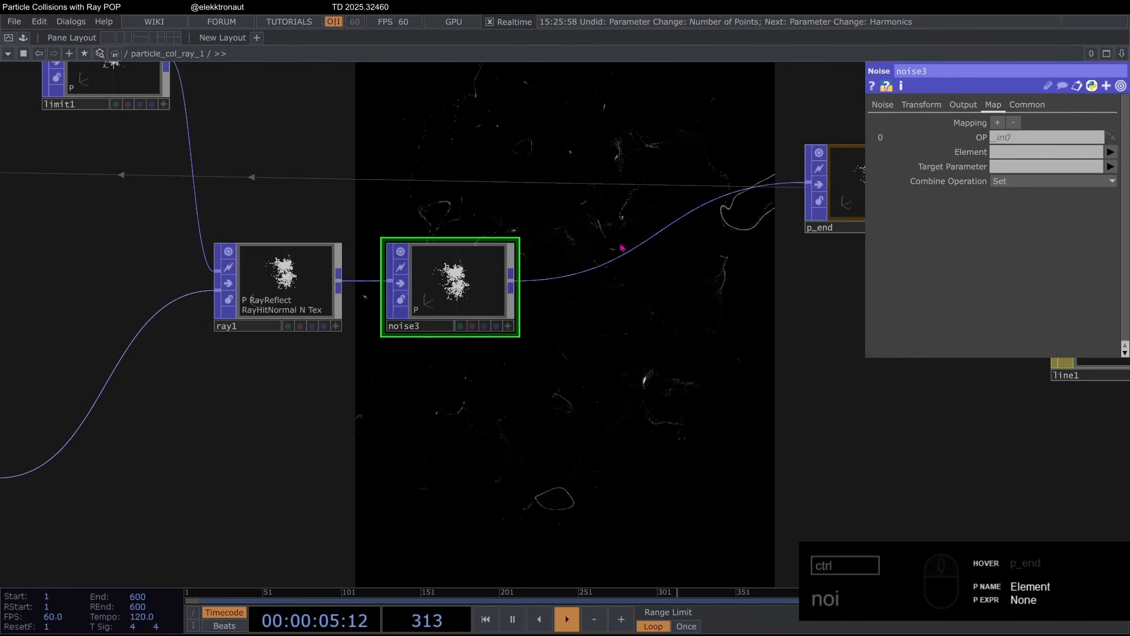
left_click(279, 298)
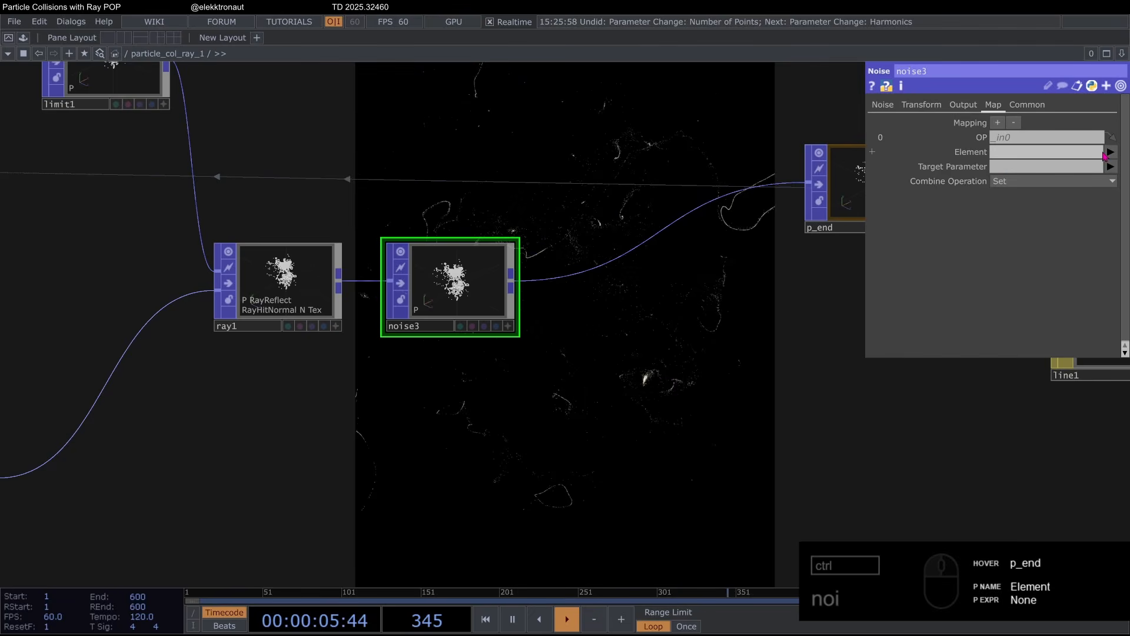
left_click(1109, 153)
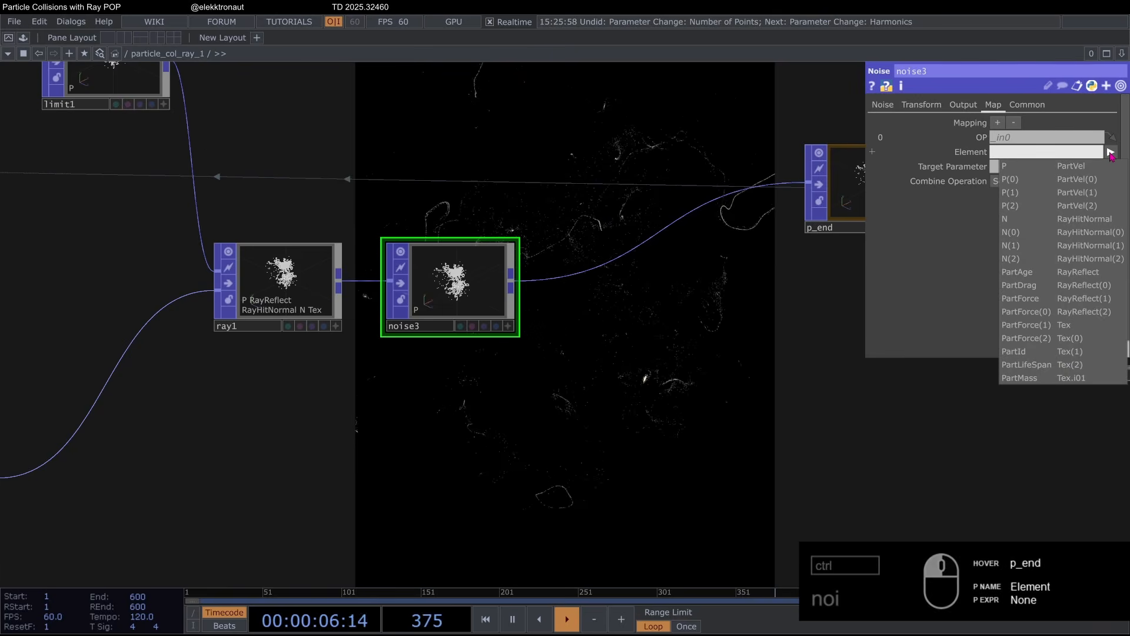
left_click(1099, 235)
left_click(1110, 167)
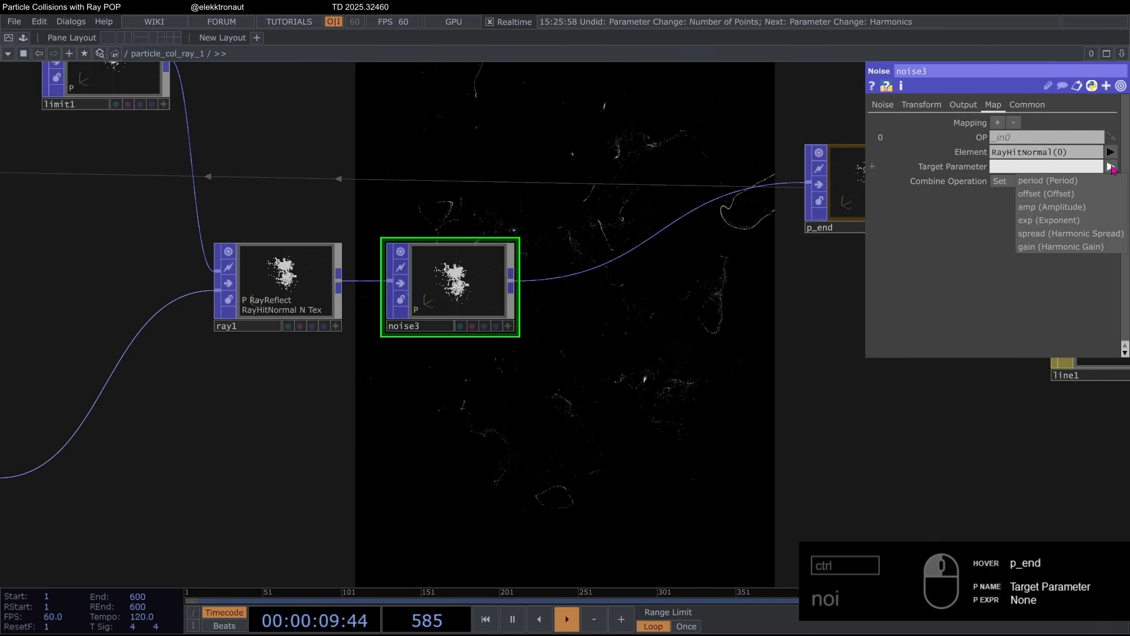
left_click(1052, 206)
left_click(1039, 182)
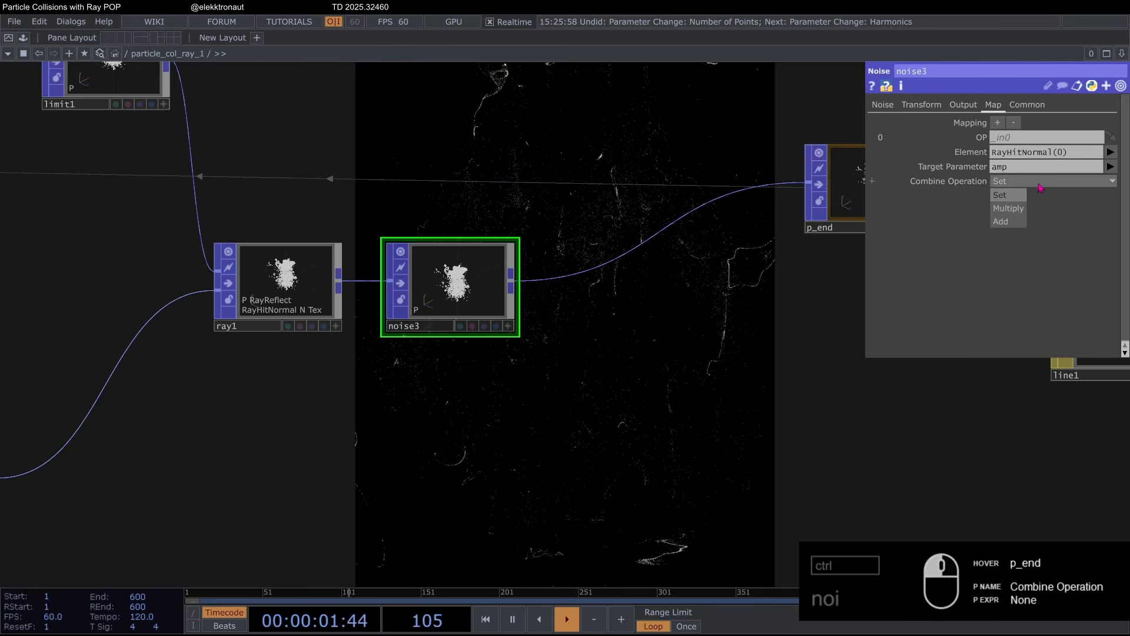
left_click(1008, 208)
Step: Examine noise3's amplitude setting, its effect on the particle render, and the elements available for its mapping
left_click(883, 105)
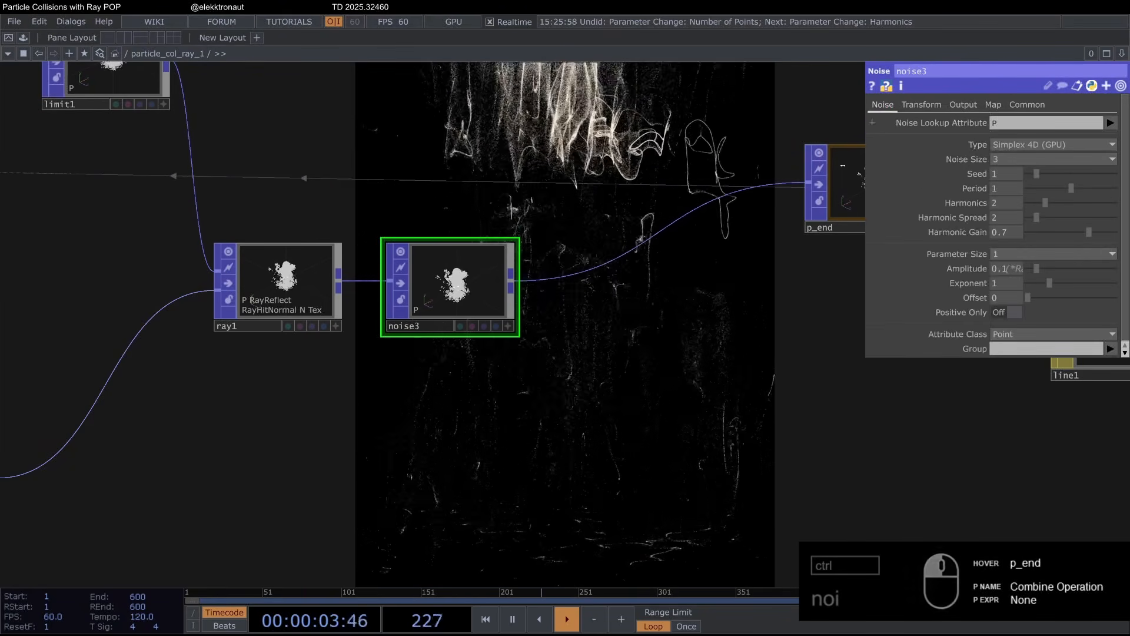
left_click_drag(667, 337, 624, 244)
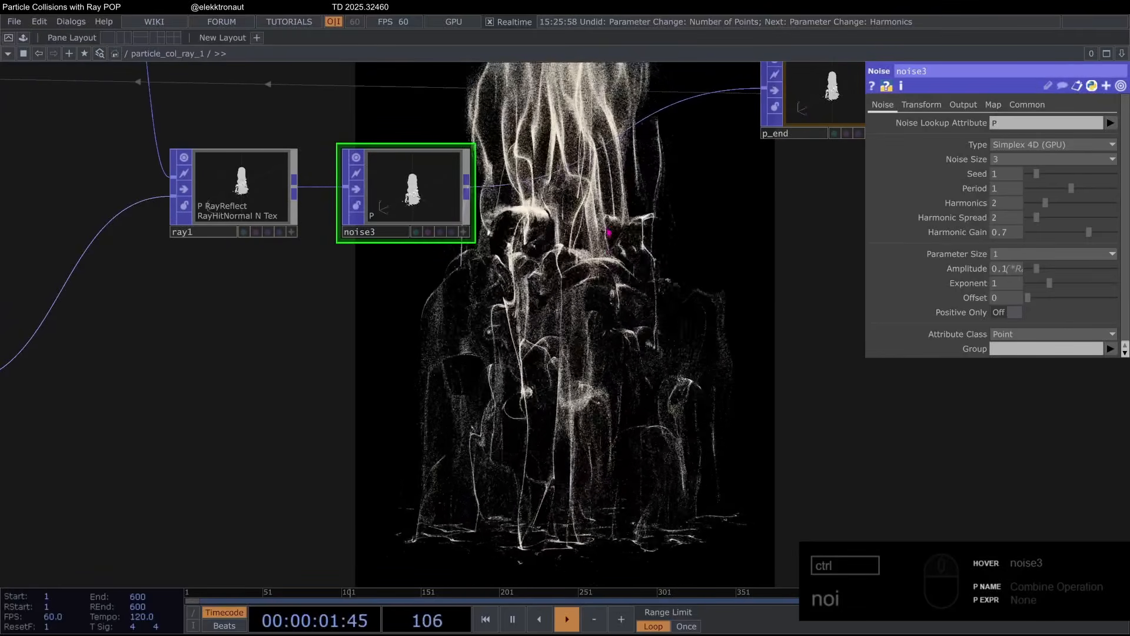
left_click_drag(652, 178, 580, 207)
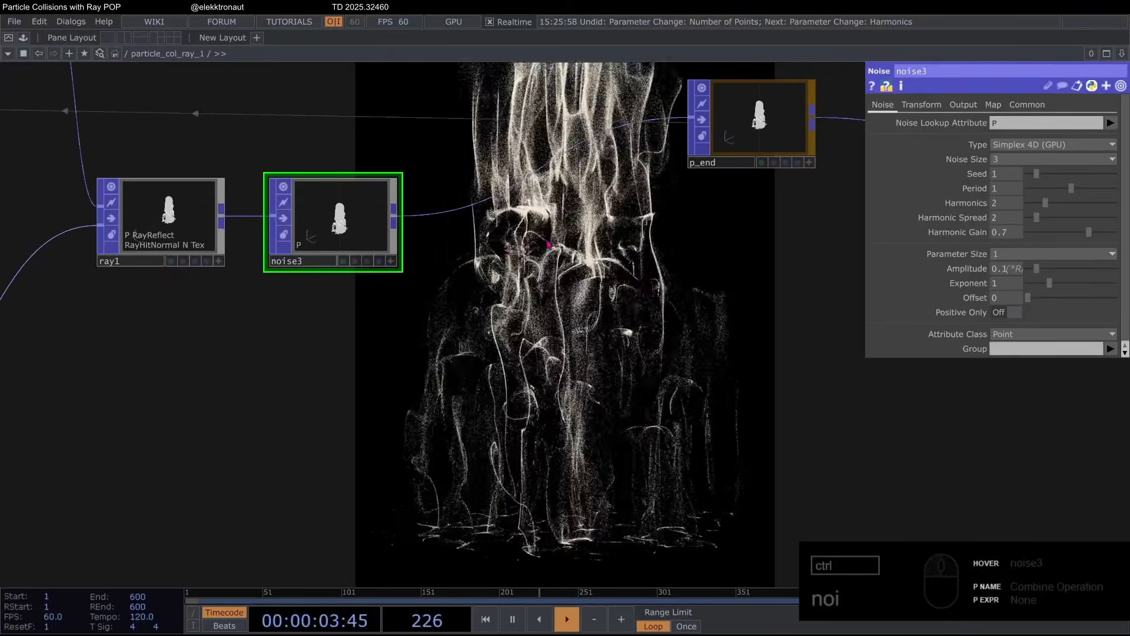
left_click_drag(680, 249, 718, 274)
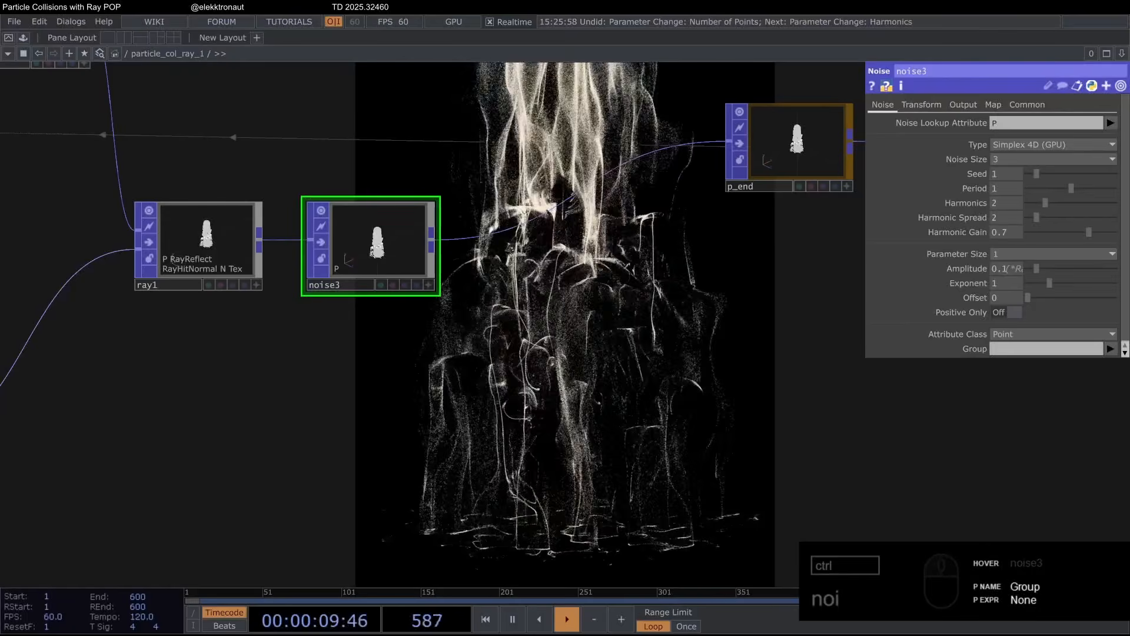
left_click(993, 104)
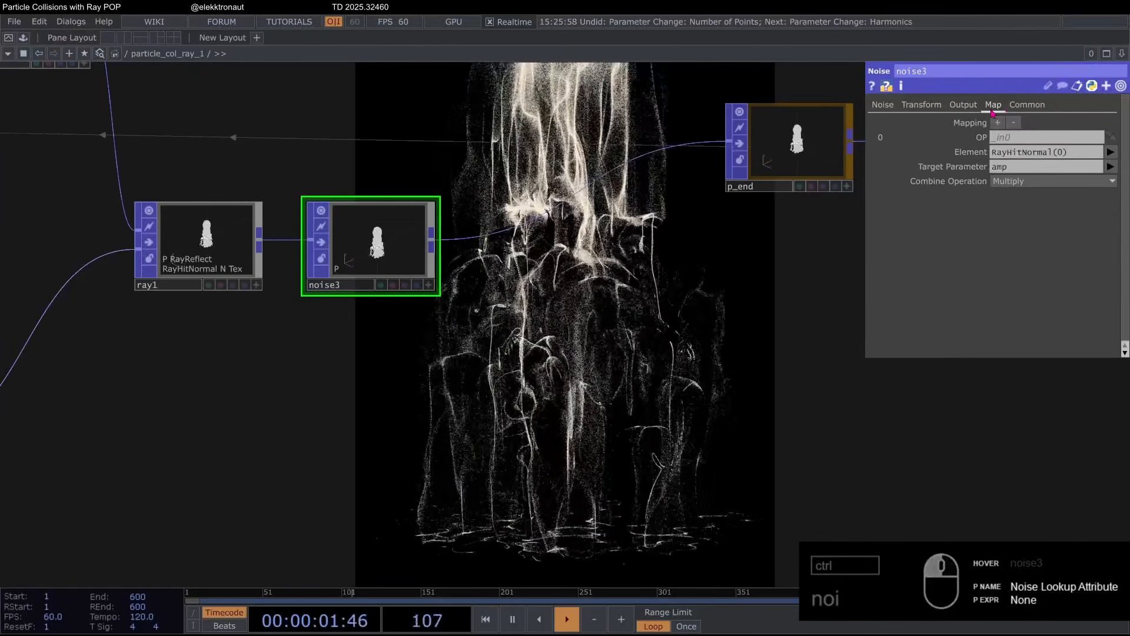
left_click(1112, 153)
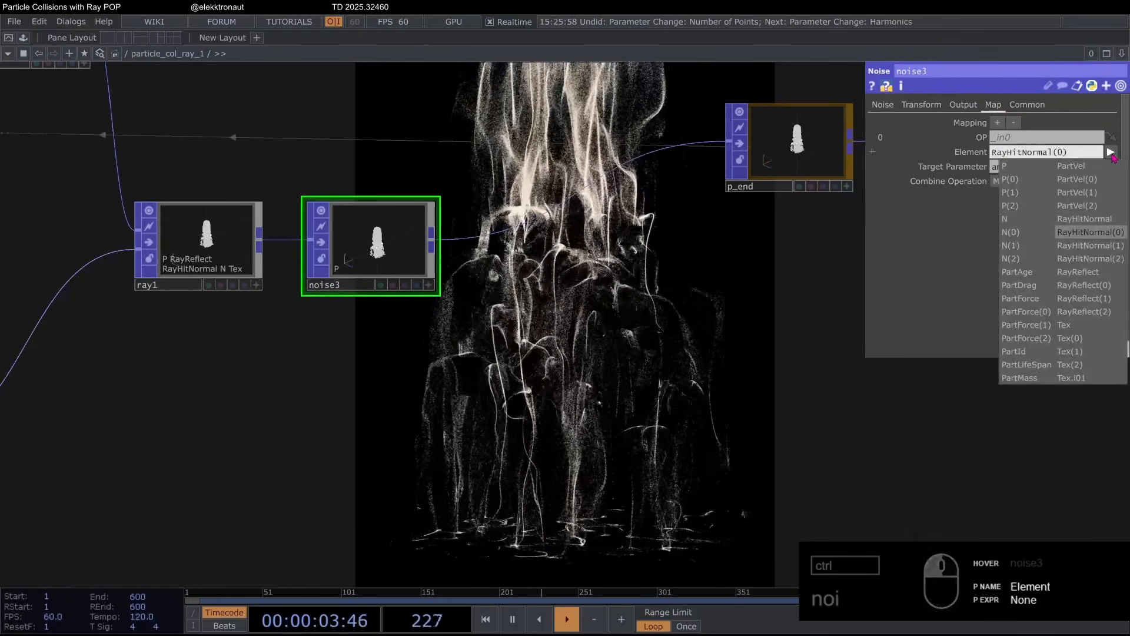
left_click(1112, 153)
left_click(1102, 184)
left_click(1102, 184)
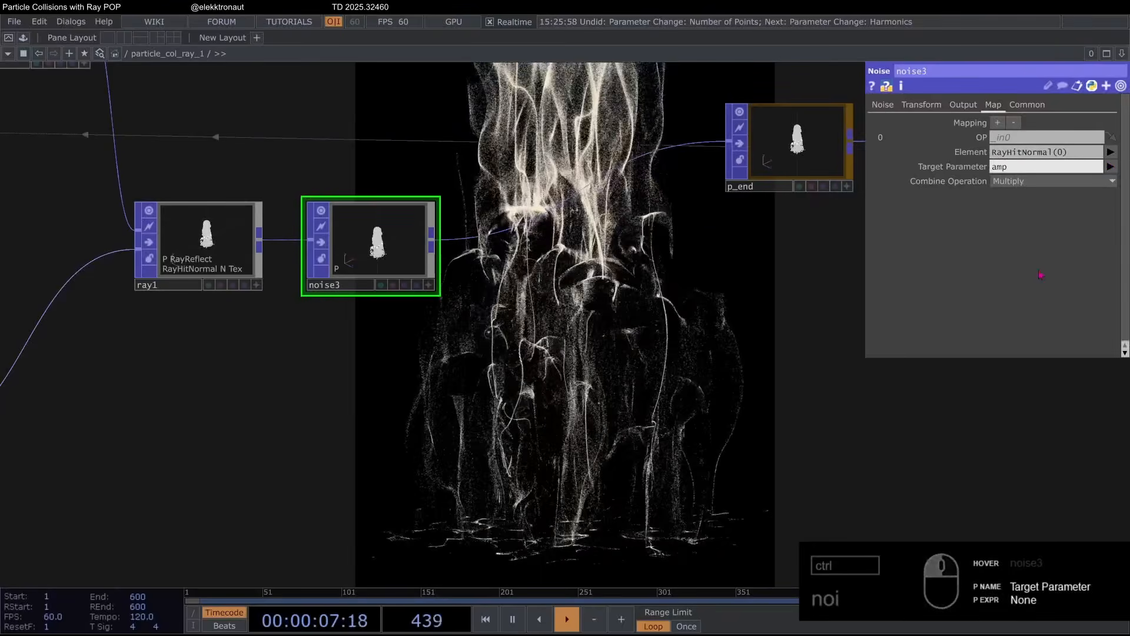
Step: Set noise3's amplitude to 0.02, harmonics to 0 and period to 0.024
left_click(883, 106)
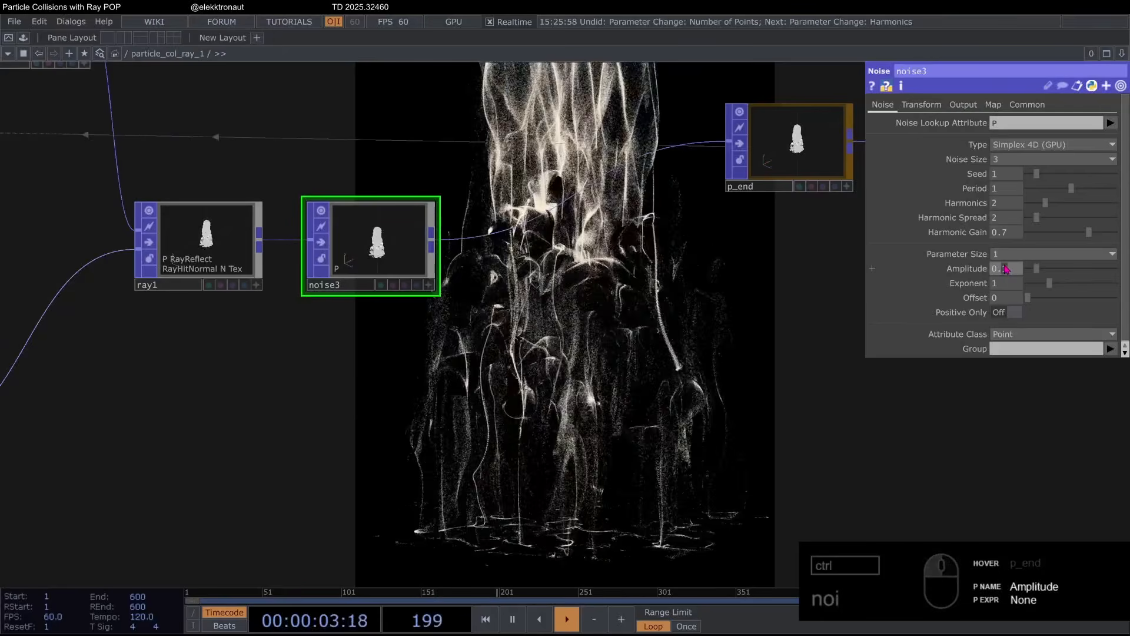
key("Return")
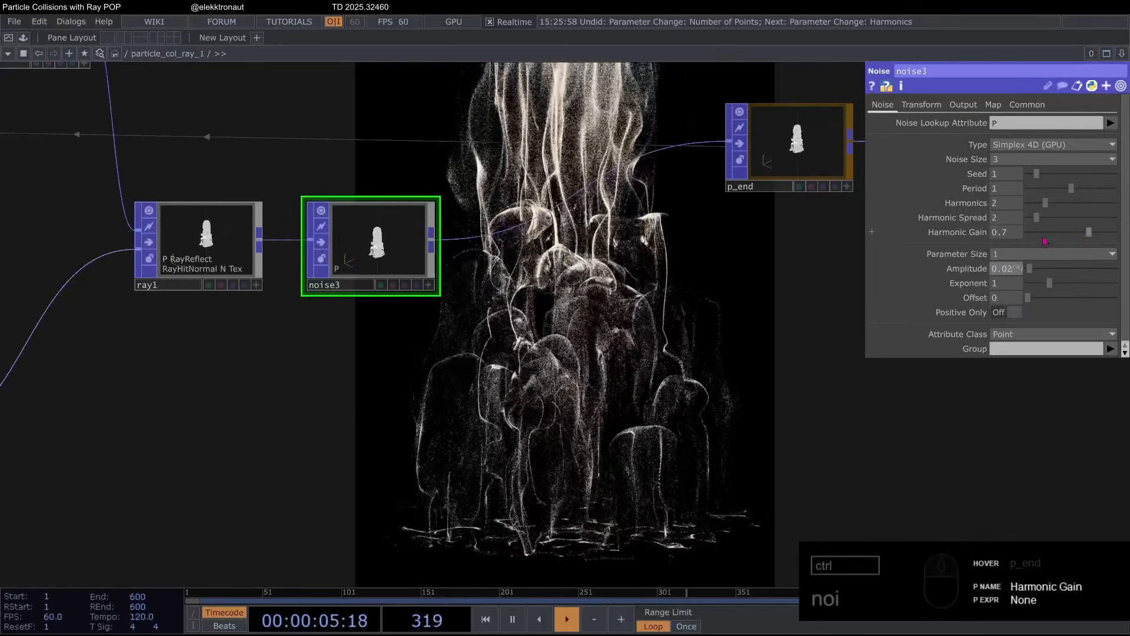
left_click_drag(1046, 209, 1000, 203)
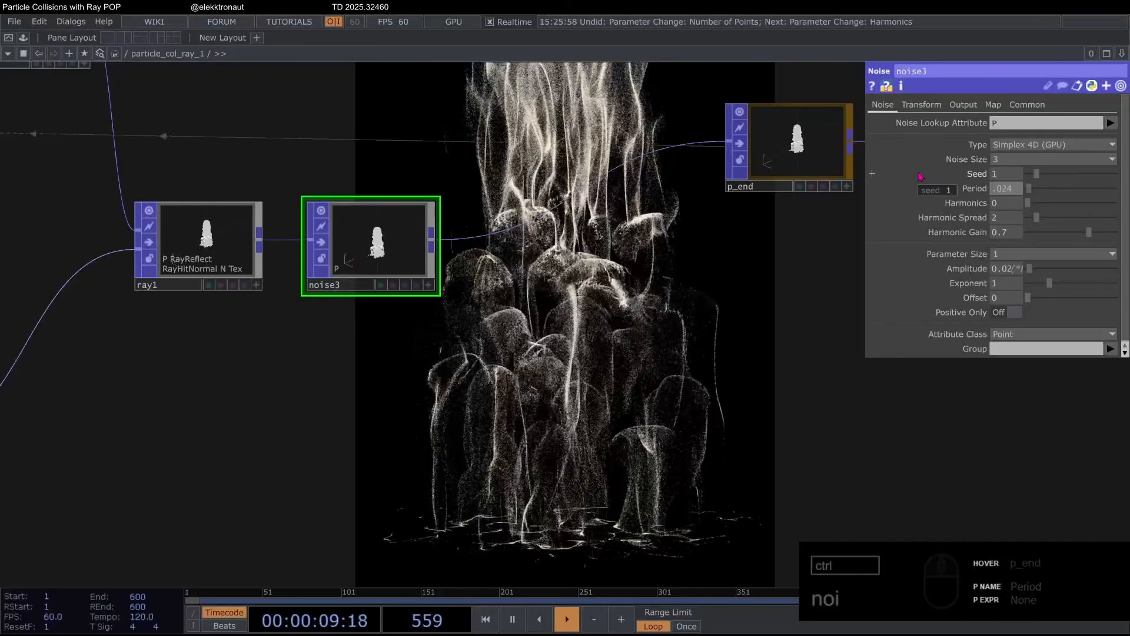
left_click_drag(669, 265, 537, 221)
scroll(557, 236, "down", 3)
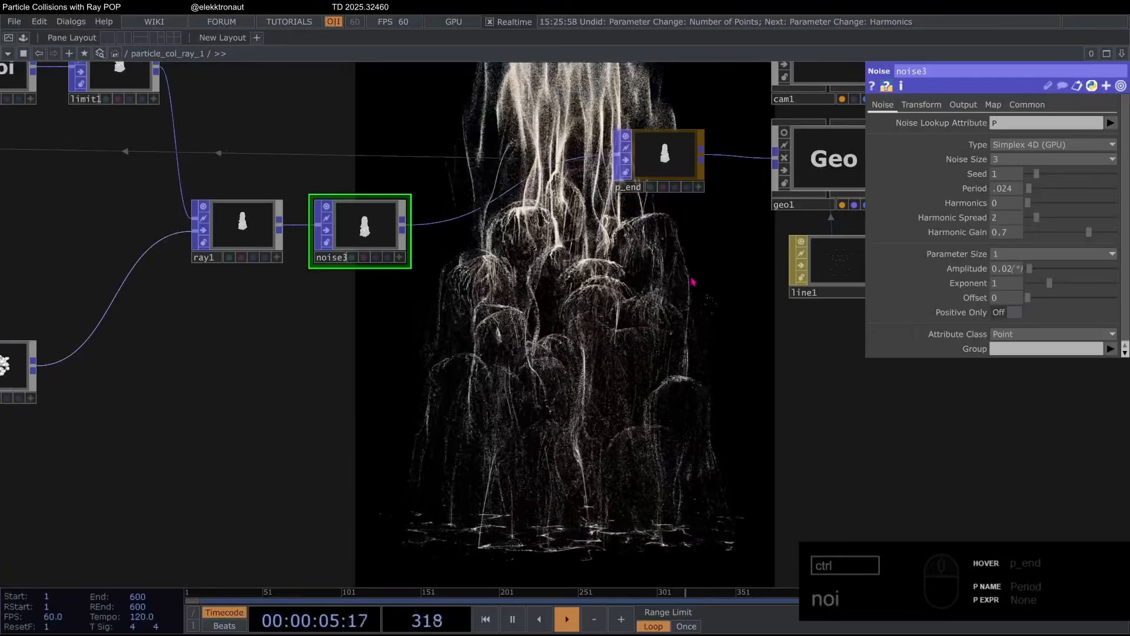
Step: Move ray1 and noise3 together closer to limit1, and bring p_end close behind noise3
left_click(326, 234)
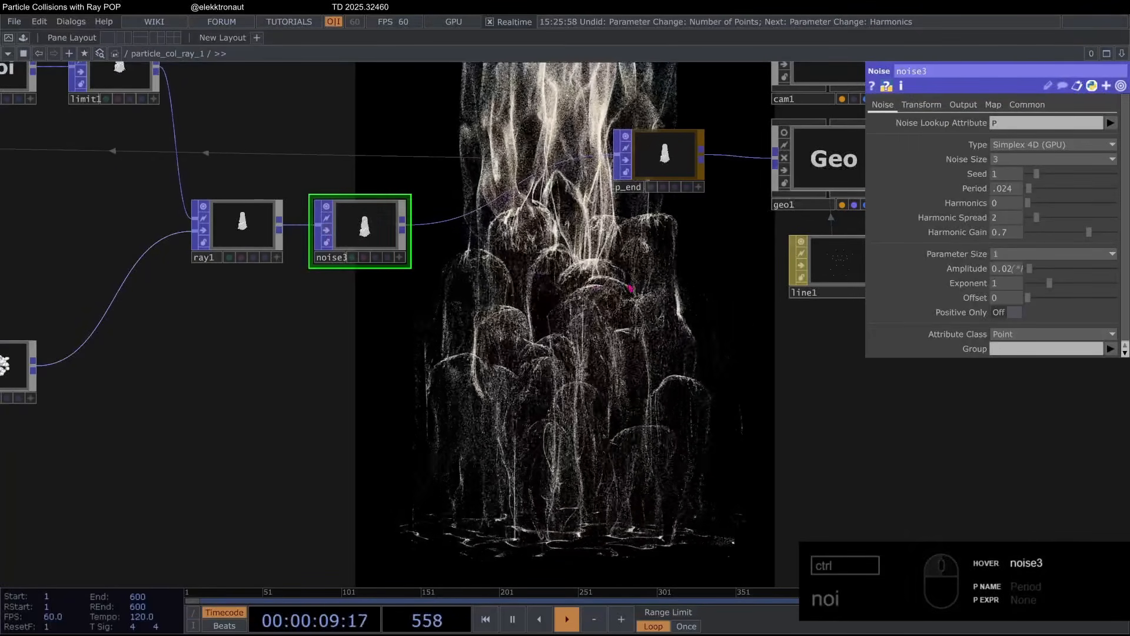
left_click_drag(499, 300, 676, 347)
left_click_drag(432, 282, 379, 282)
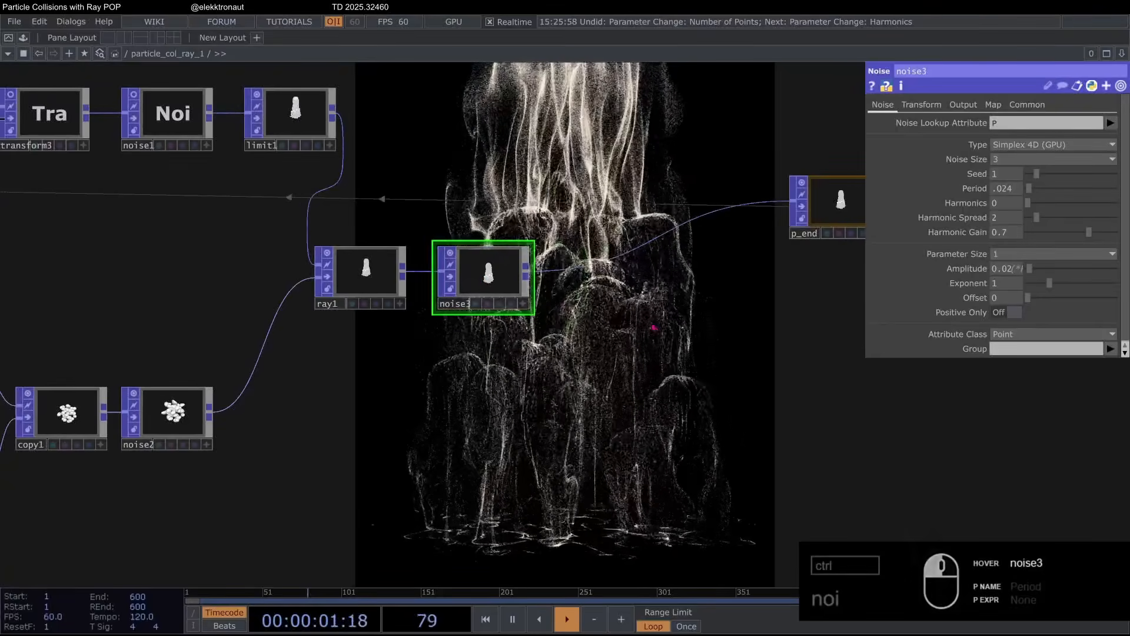
middle_click_drag(469, 304, 212, 301)
mouse_move(495, 205)
left_mouse_down()
mouse_move(424, 205)
mouse_move(500, 220)
left_mouse_up()
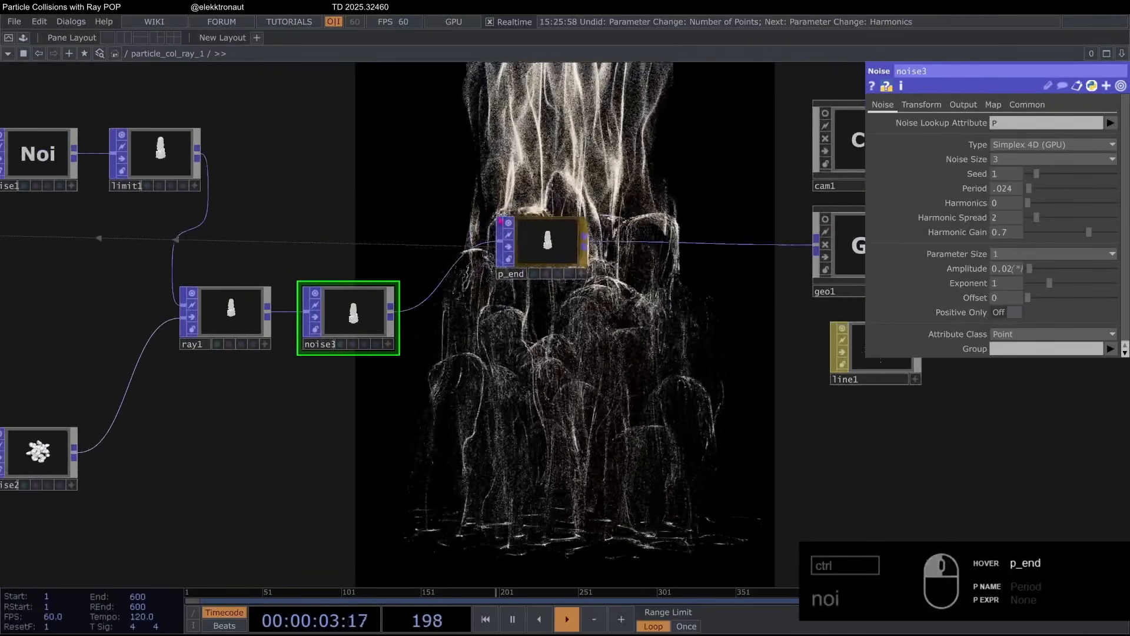
scroll(478, 246, "down", 5)
scroll(478, 245, "up", 3)
middle_click_drag(479, 245, 598, 264)
right_click_drag(366, 241, 647, 453)
scroll(647, 307, "up", 3)
right_click(650, 306)
left_click(613, 237)
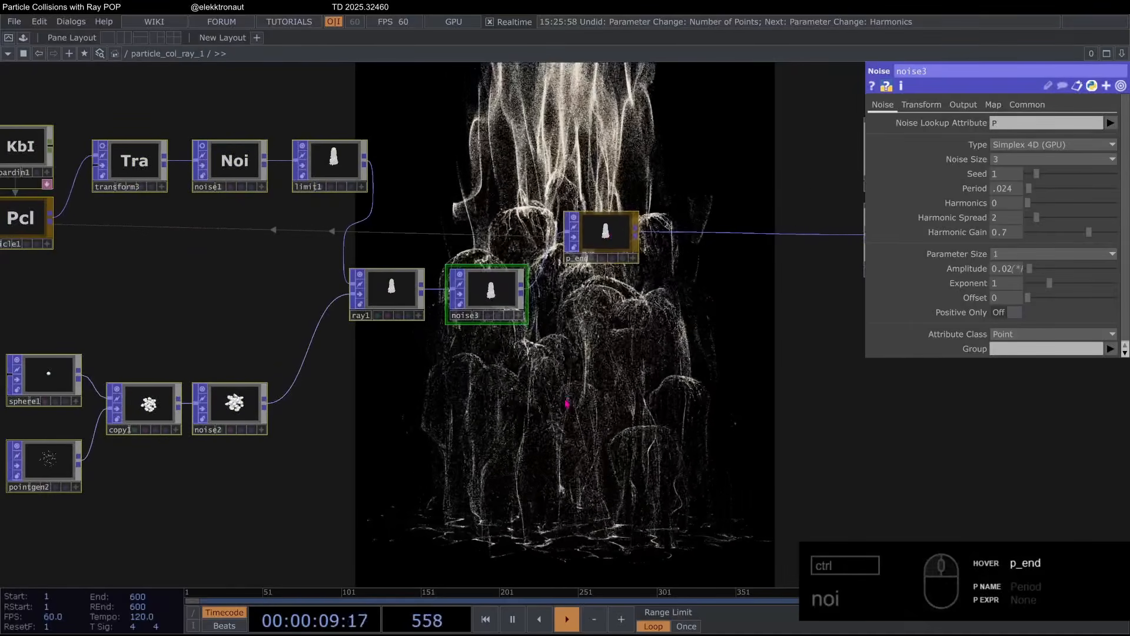
scroll(276, 362, "up", 2)
left_click_drag(277, 362, 545, 277)
right_click_drag(545, 277, 259, 468)
scroll(262, 347, "down", 1)
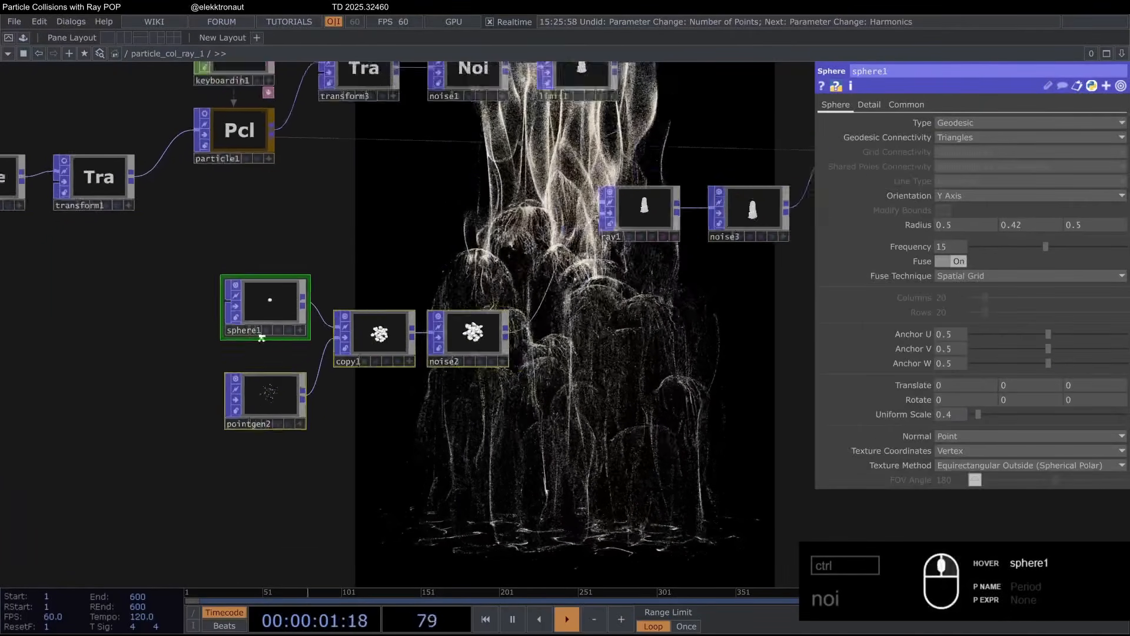
scroll(262, 338, "down", 3)
scroll(618, 291, "up", 3)
Step: Insert a Math Combine POP between p_end and geo1
left_click_drag(618, 291, 398, 373)
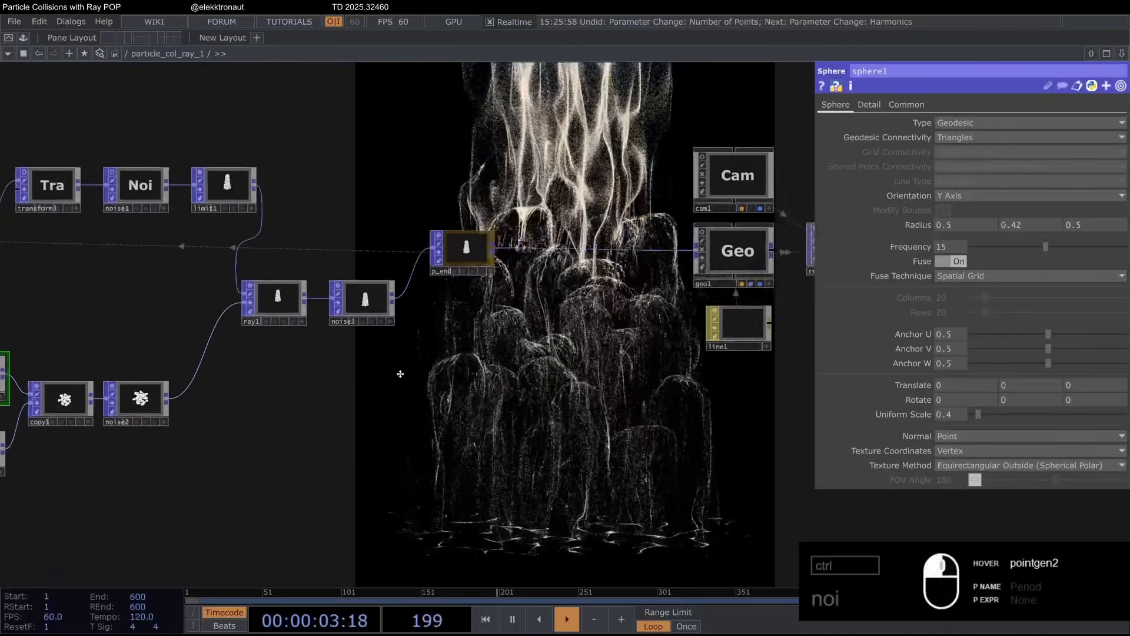
scroll(448, 284, "up", 3)
left_click(481, 276)
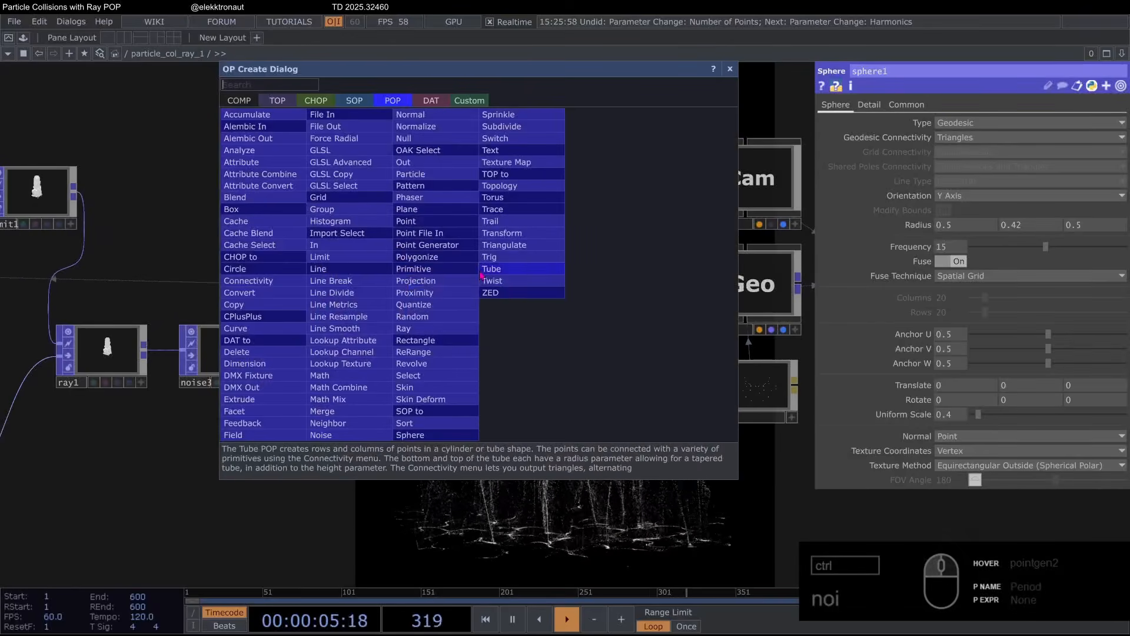
type("ma")
left_click(335, 397)
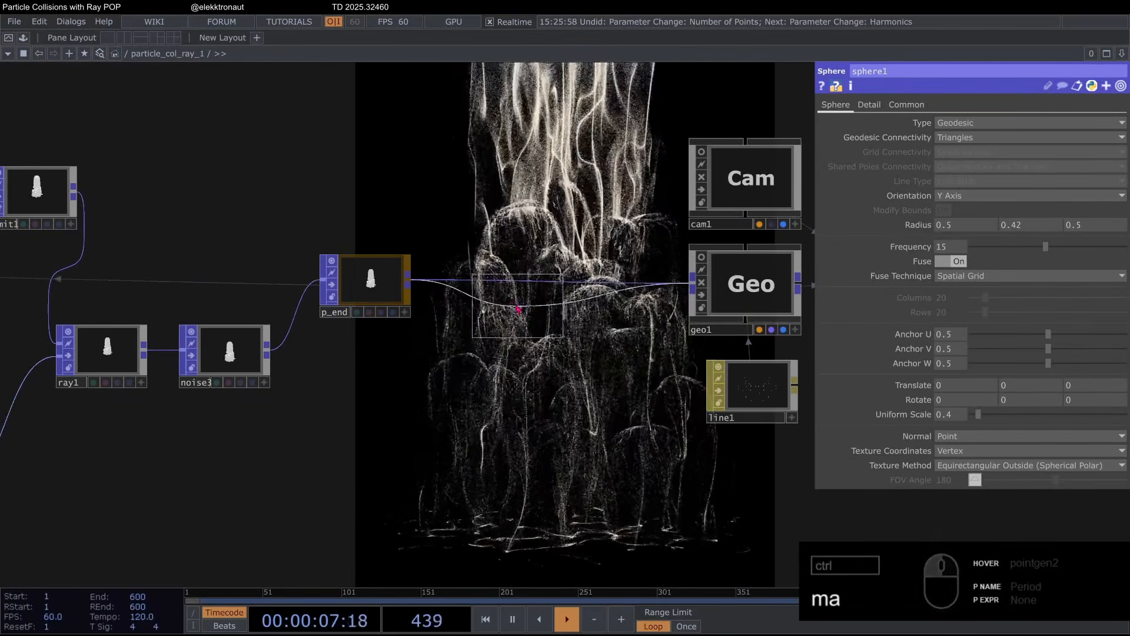
left_click(474, 306)
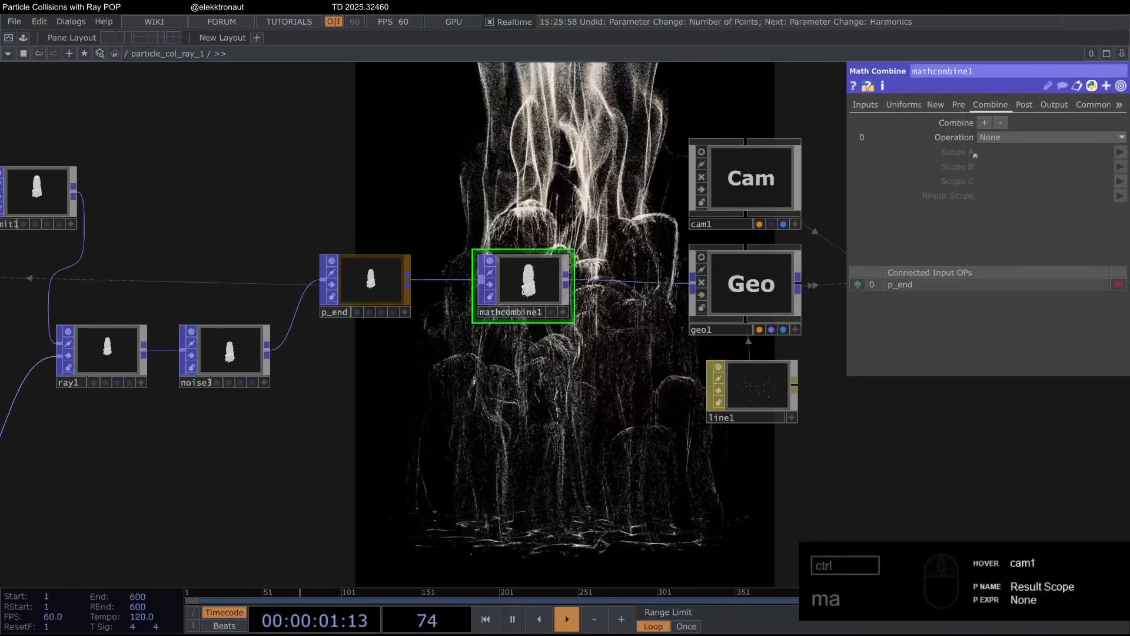
Step: Set mathcombine1's operation to A + B with RayHitNormal as Scope A and 0 as Scope B
left_click(1002, 141)
left_click(1013, 149)
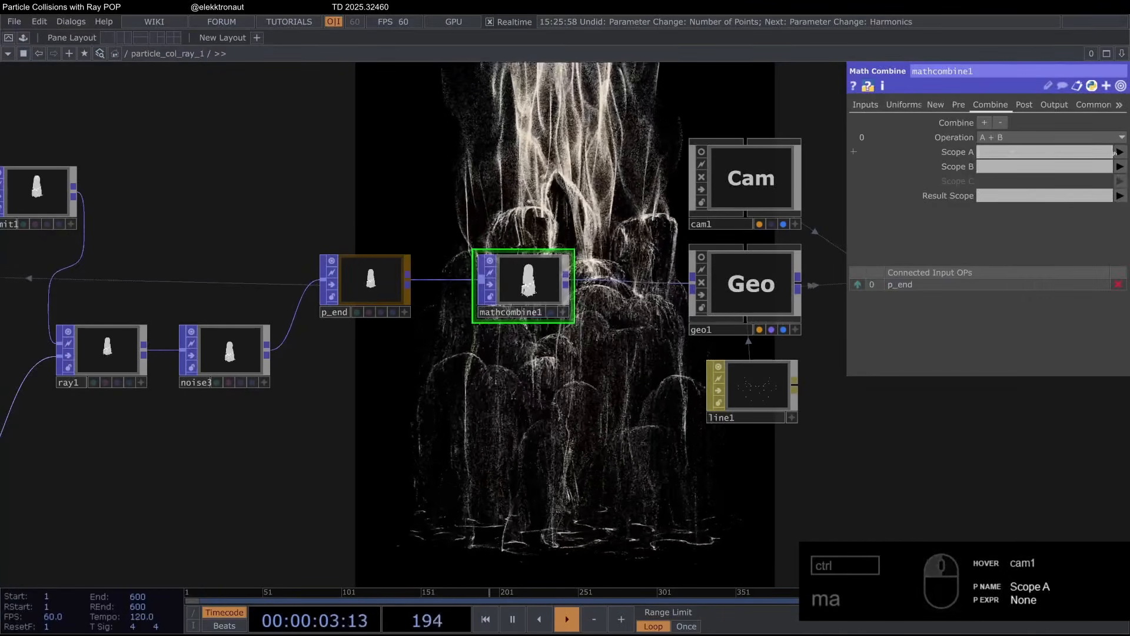
left_click(1116, 152)
left_click(1094, 285)
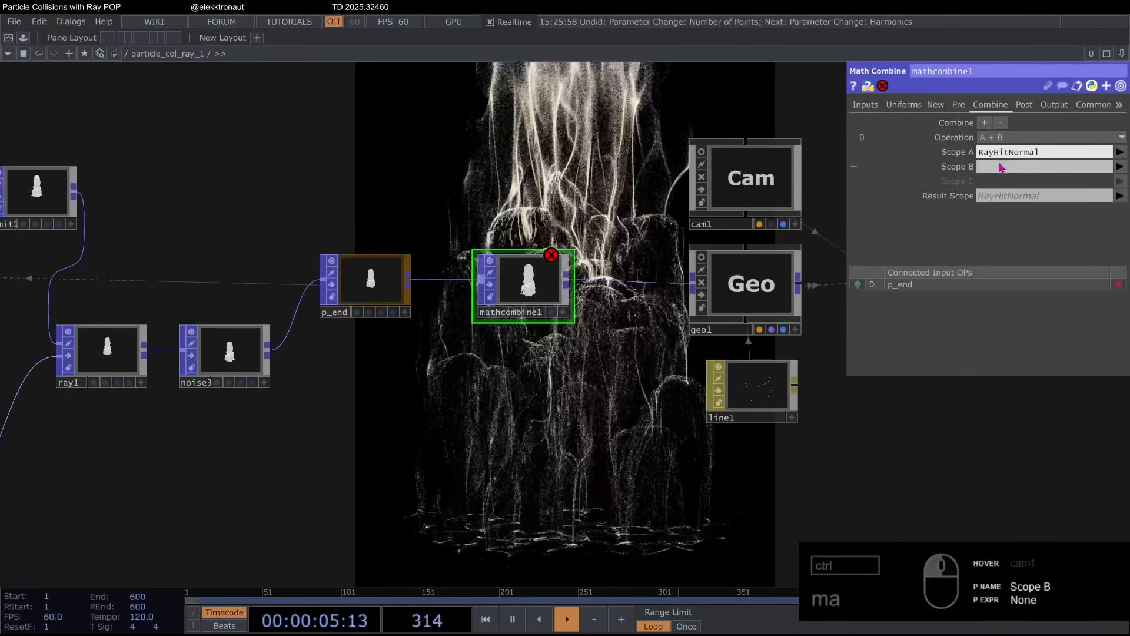
left_click(1000, 167)
type("0")
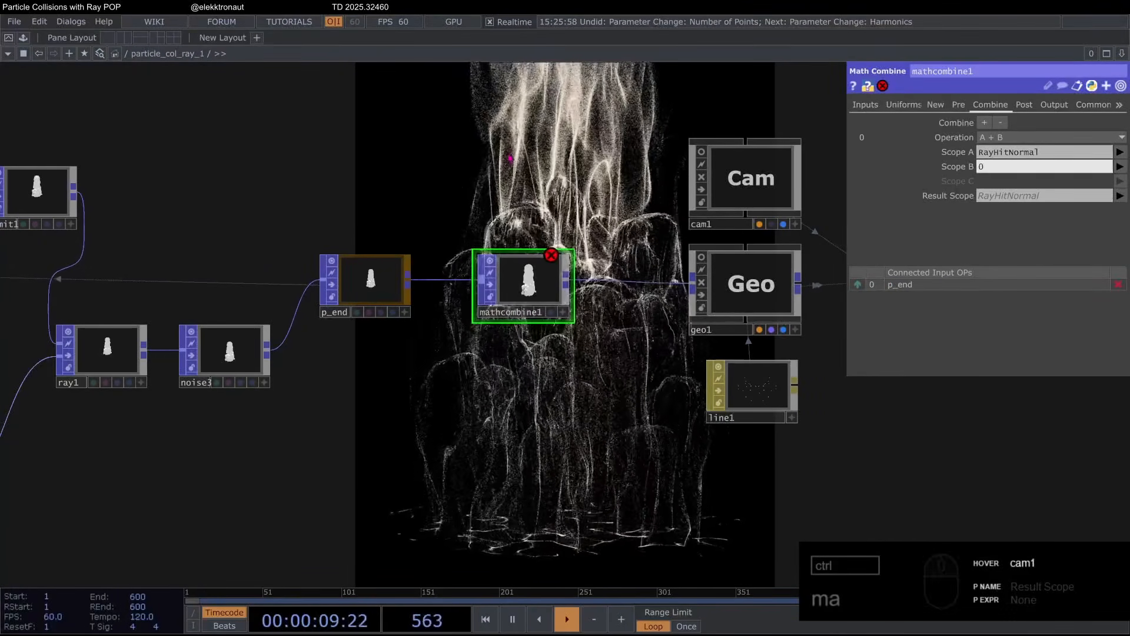
key("Return")
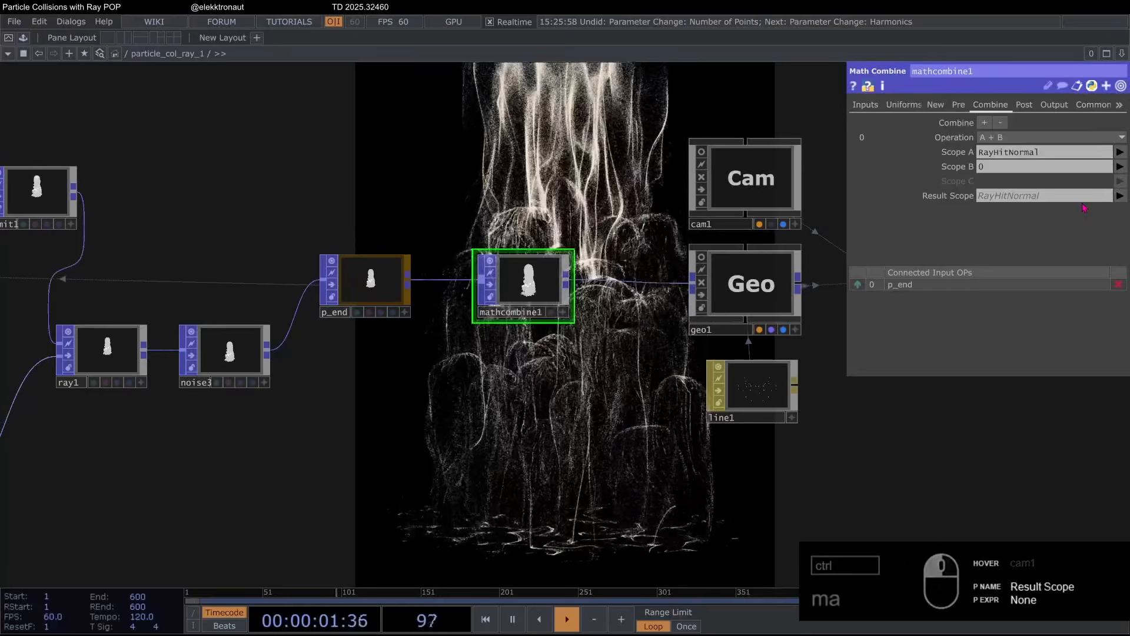
Step: Write mathcombine1's result to the scope Color.rgb
left_click(993, 195)
type("Color.rg")
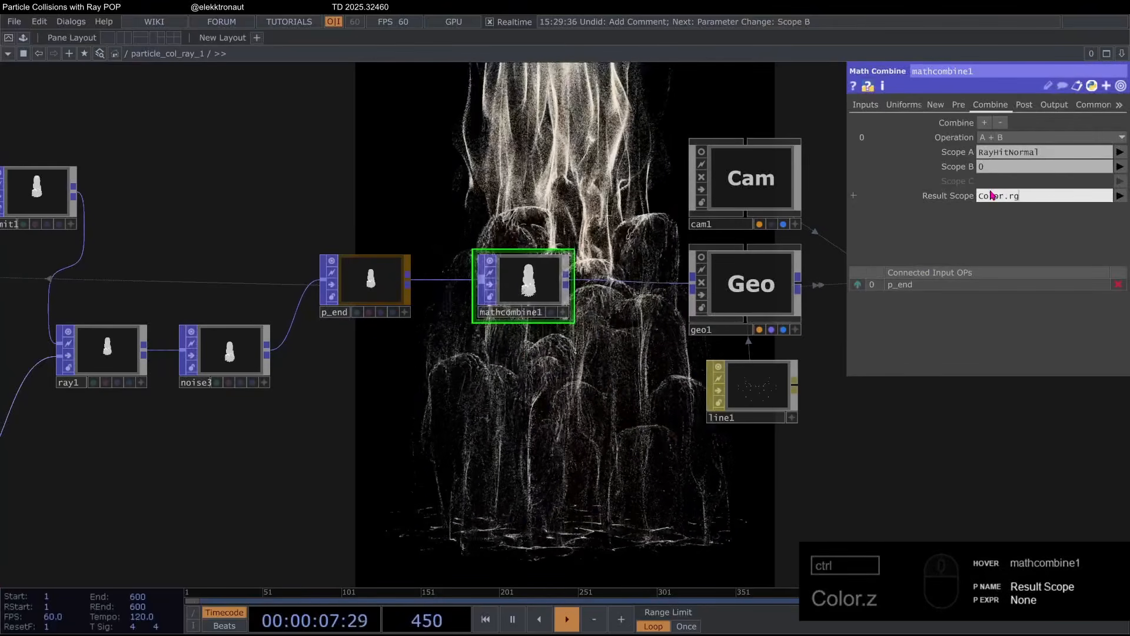
type("b")
key("Return")
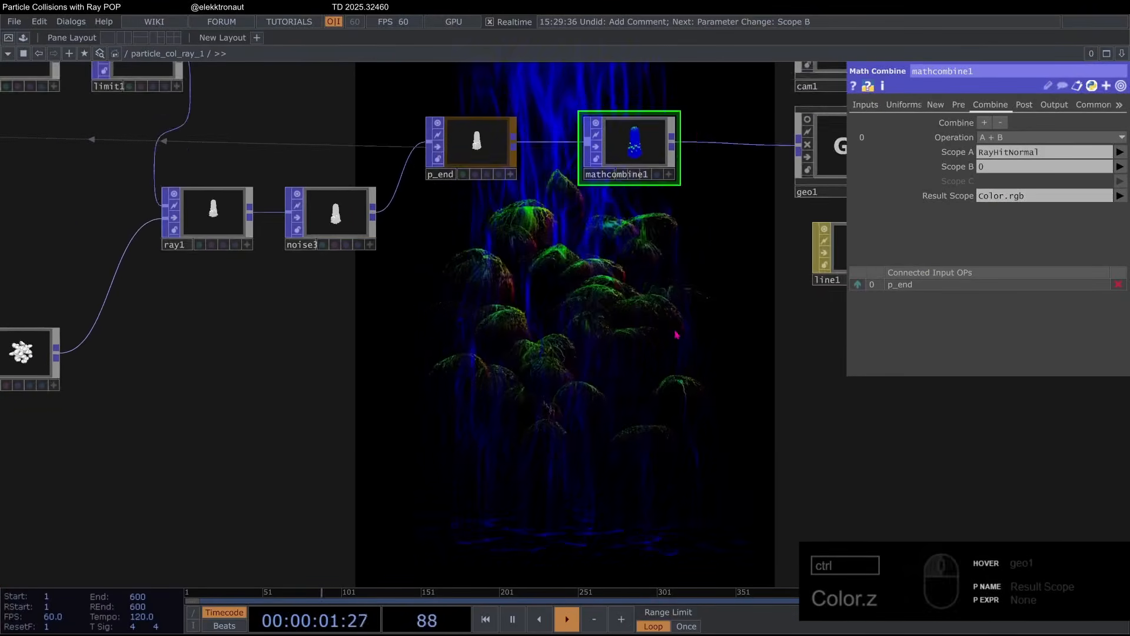
Step: Turn off the Reflected Ray output of ray1
left_click_drag(624, 326, 630, 264)
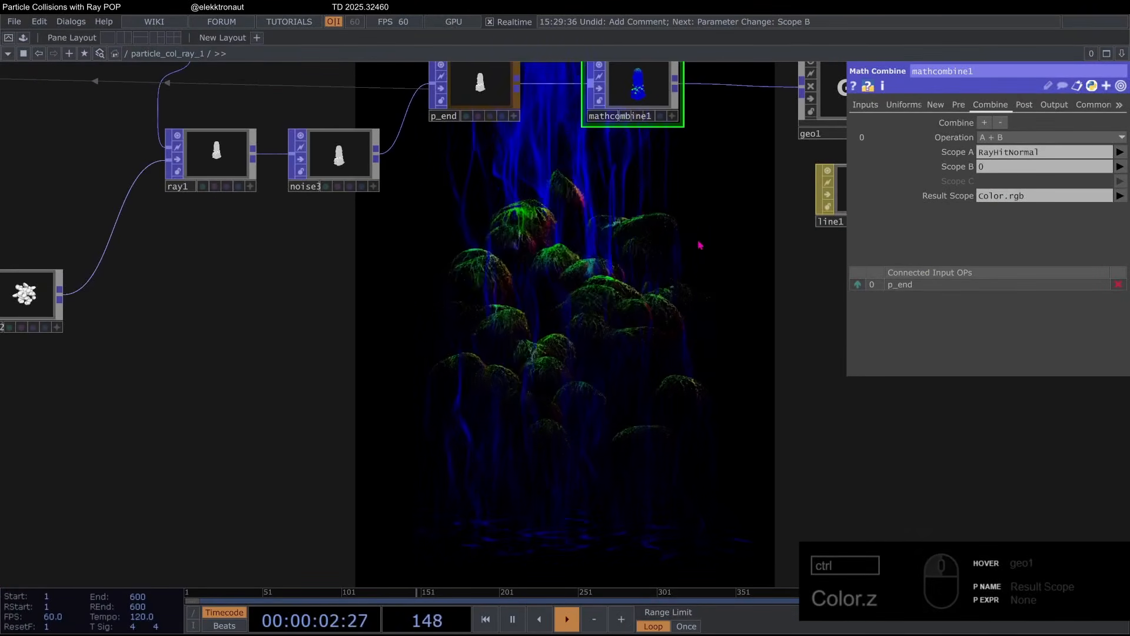
scroll(519, 234, "down", 3)
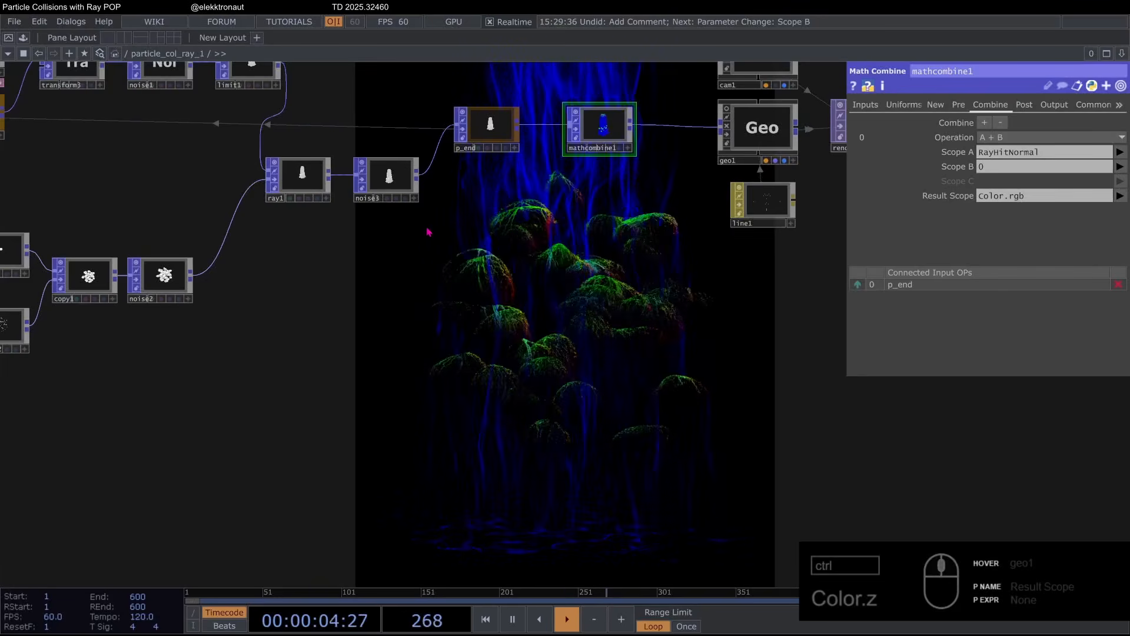
scroll(421, 234, "up", 2)
scroll(318, 153, "up", 2)
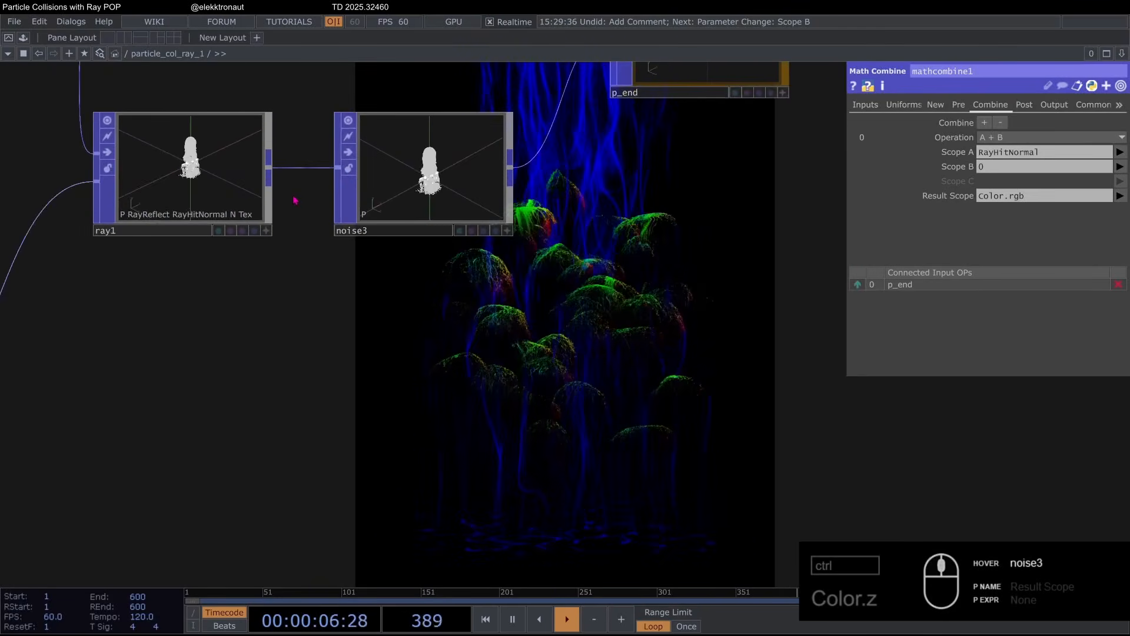
scroll(462, 262, "down", 2)
left_click_drag(462, 262, 400, 242)
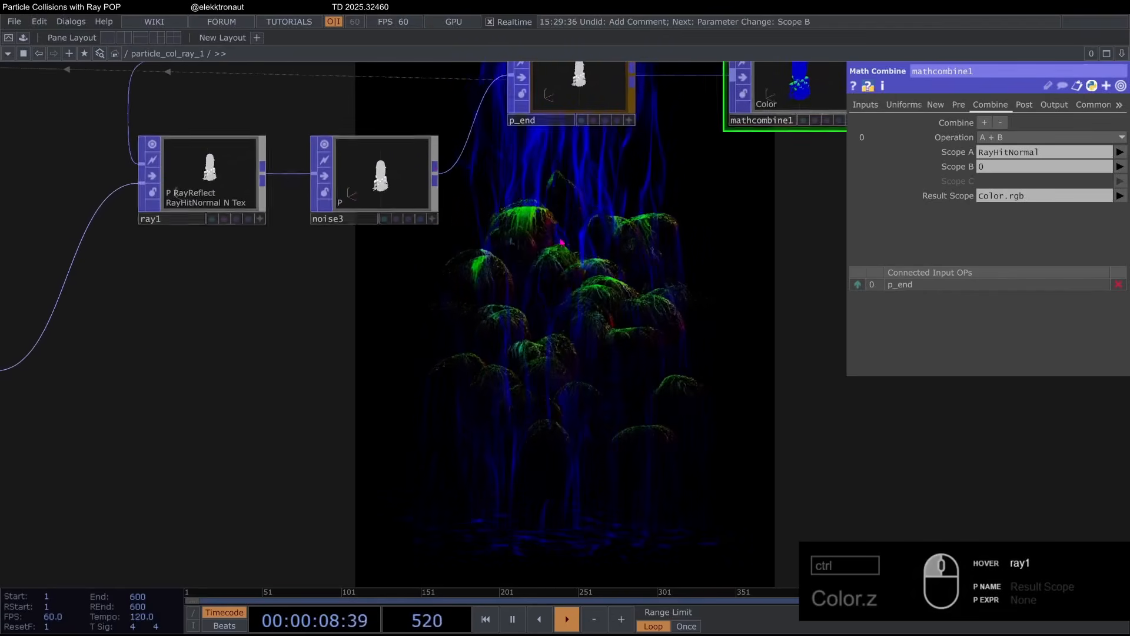
left_click(242, 177)
scroll(242, 176, "down", 1)
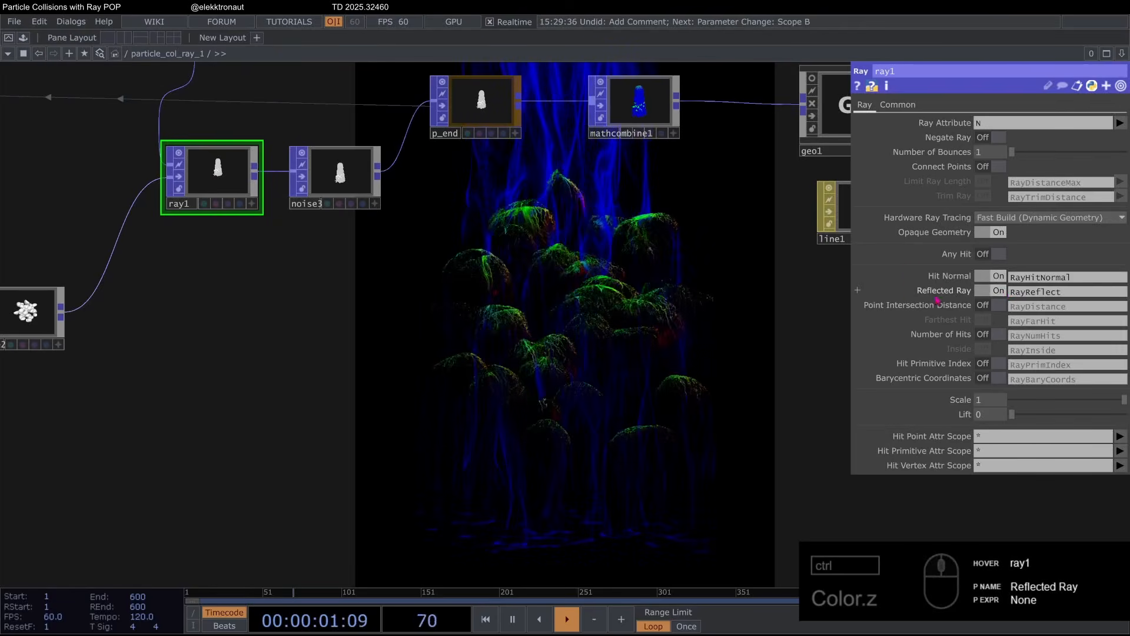
left_click(990, 291)
left_click_drag(368, 263, 408, 318)
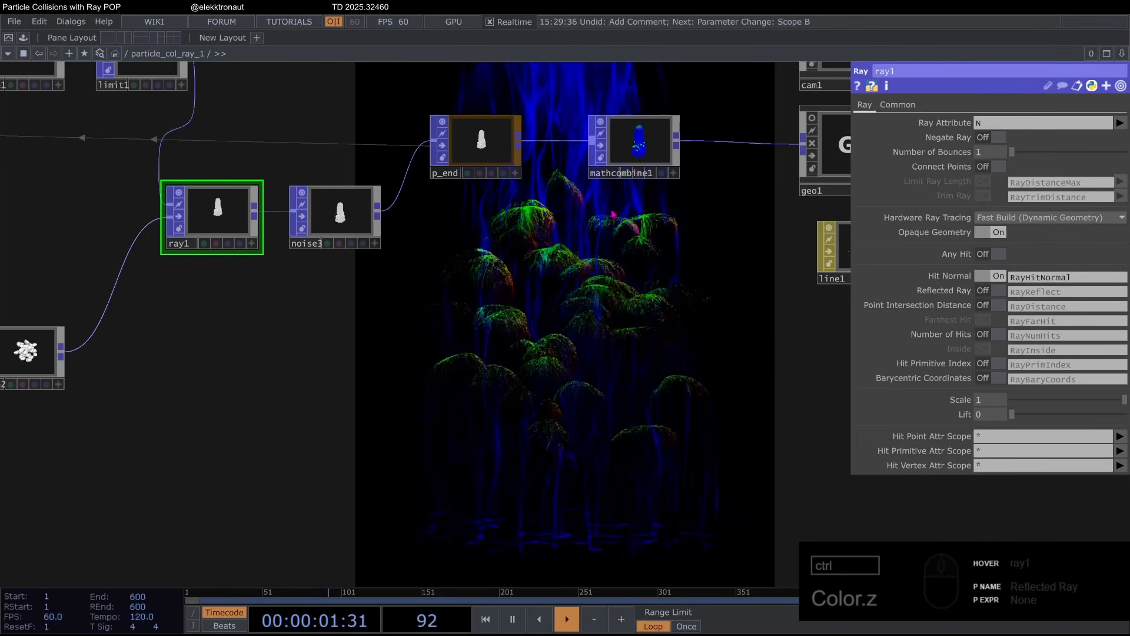
Step: Set mathcombine1's Scope B to .5
left_click(646, 144)
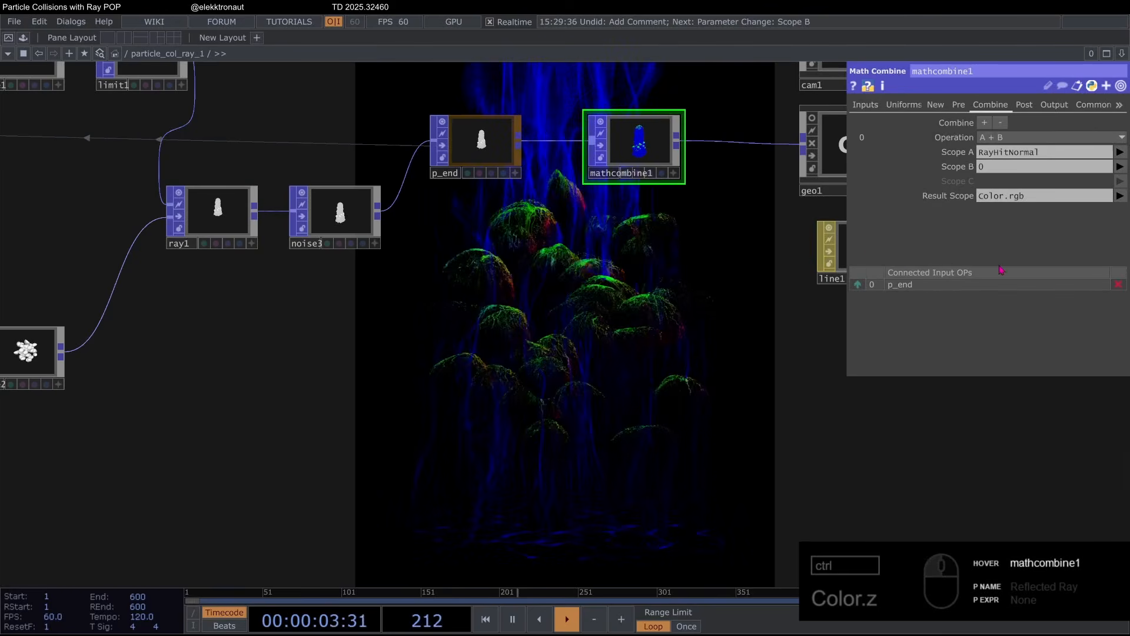
left_click(1028, 199)
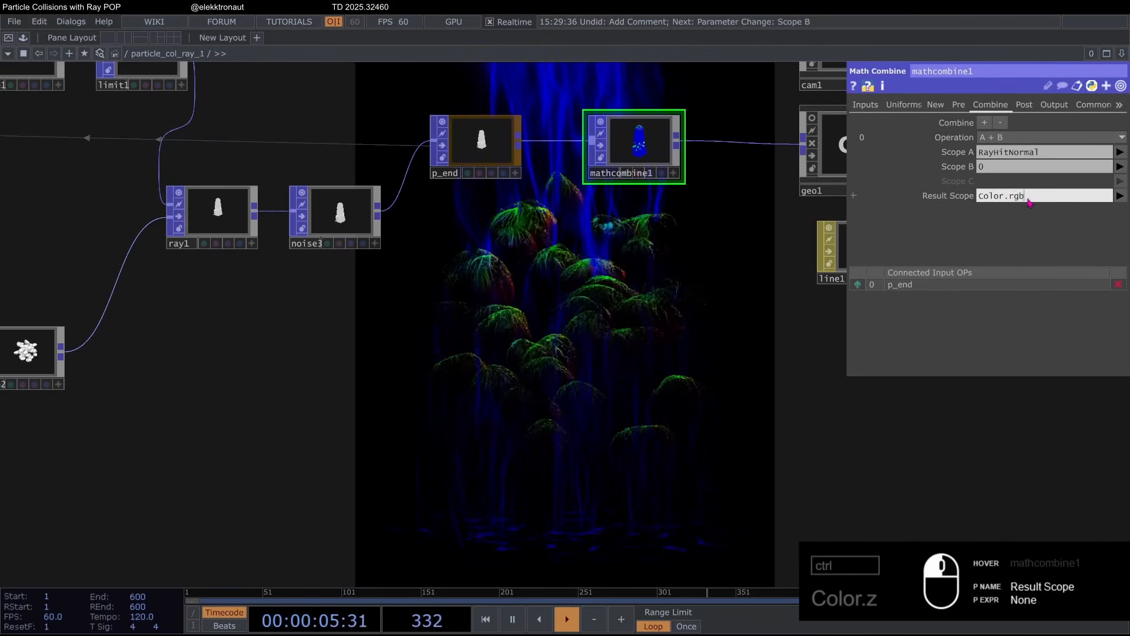
left_click(991, 168)
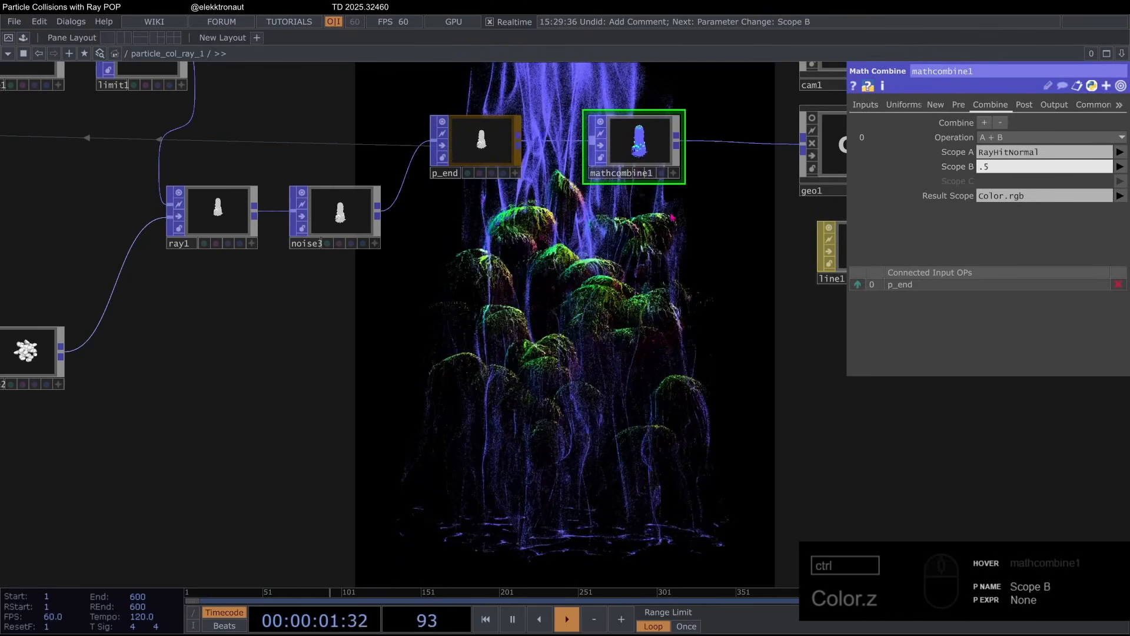
Step: Move transform2 and bg together away from render1 to open a gap
scroll(226, 274, "down", 5)
left_click_drag(227, 274, 48, 275)
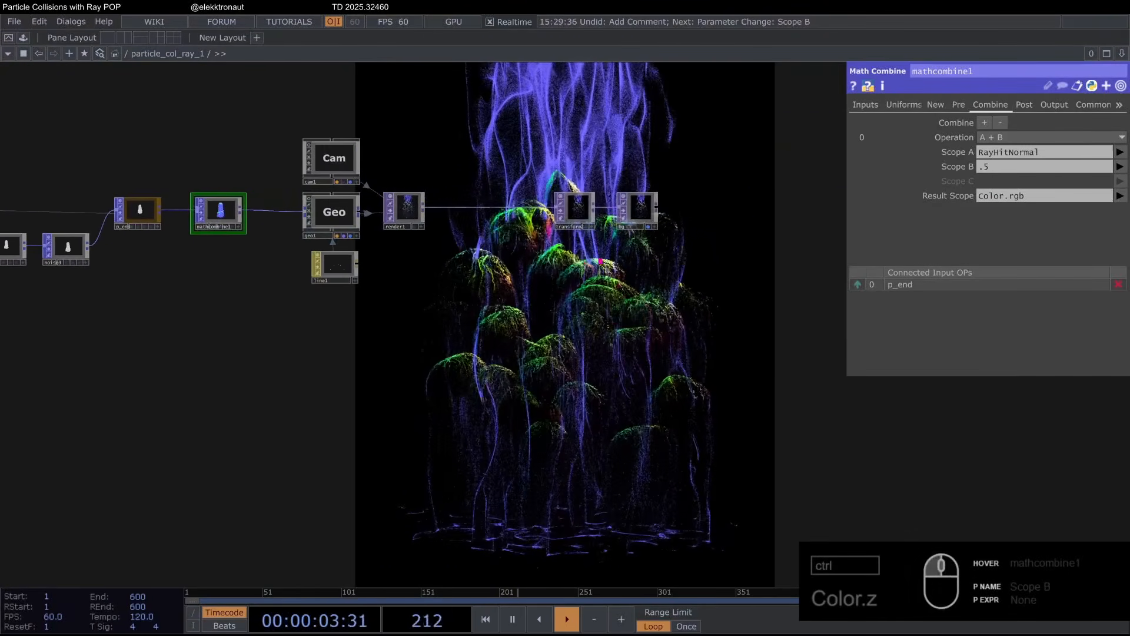
scroll(641, 243, "up", 3)
right_click_drag(673, 253, 665, 250)
left_click_drag(565, 209, 766, 209)
left_click_drag(378, 186, 245, 214)
Step: Branch a Feedback TOP off render1's output and place it in the gap before transform2
middle_click(204, 220)
type("fe")
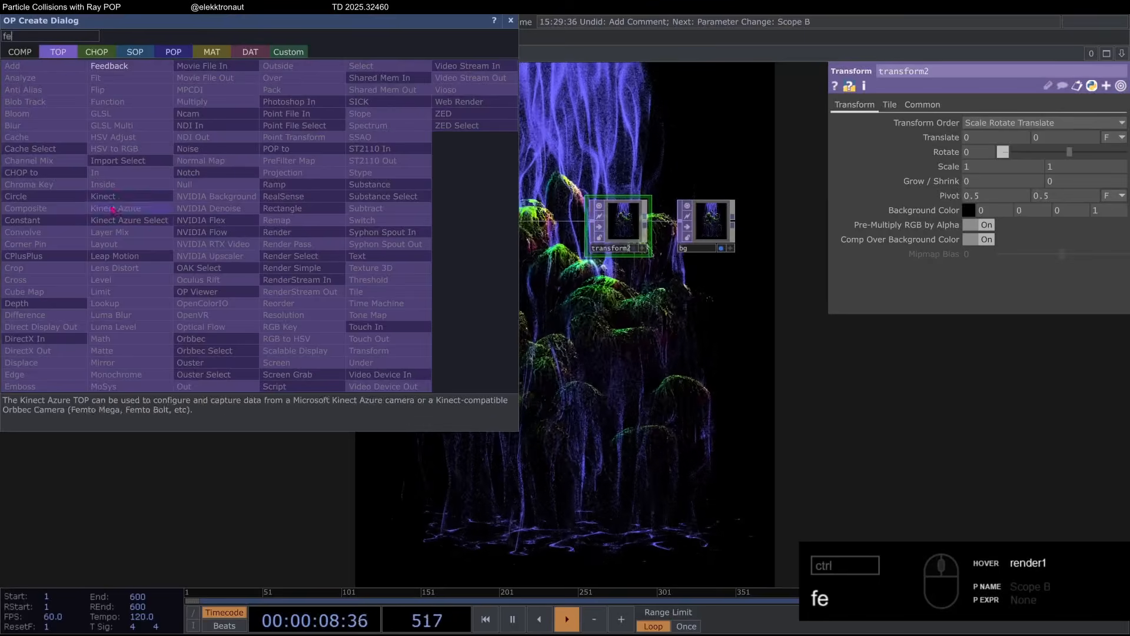
left_click(120, 68)
left_click(312, 200)
Step: Add a Level TOP after feedback1 and set its opacity to 0.7
scroll(283, 177, "up", 3)
middle_click(330, 175)
type("le")
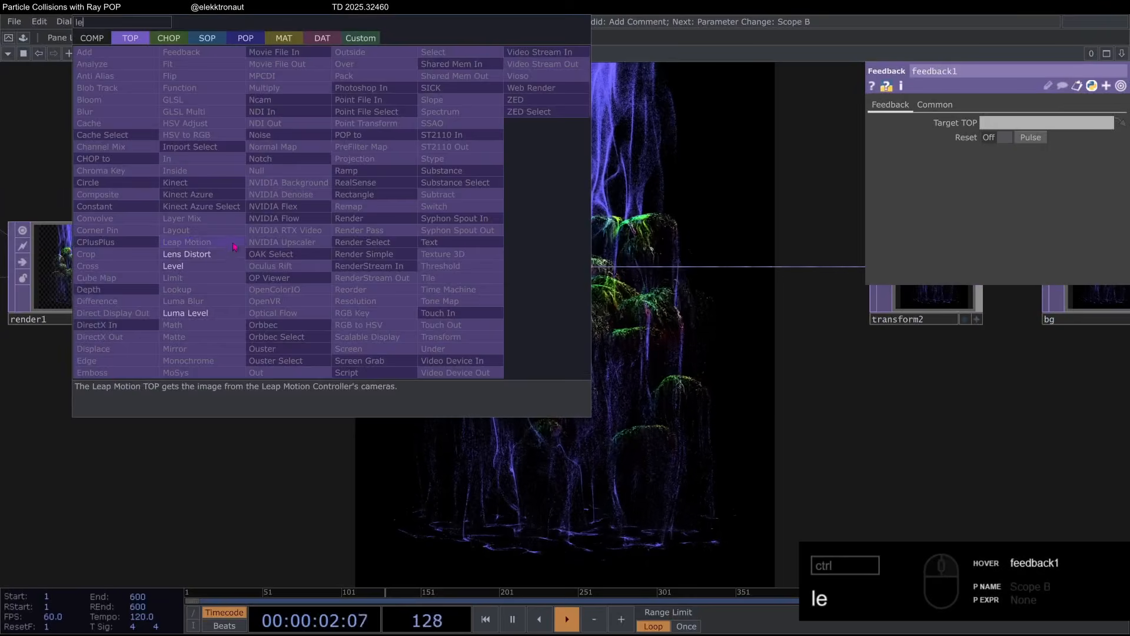
left_click(200, 272)
left_click(500, 223)
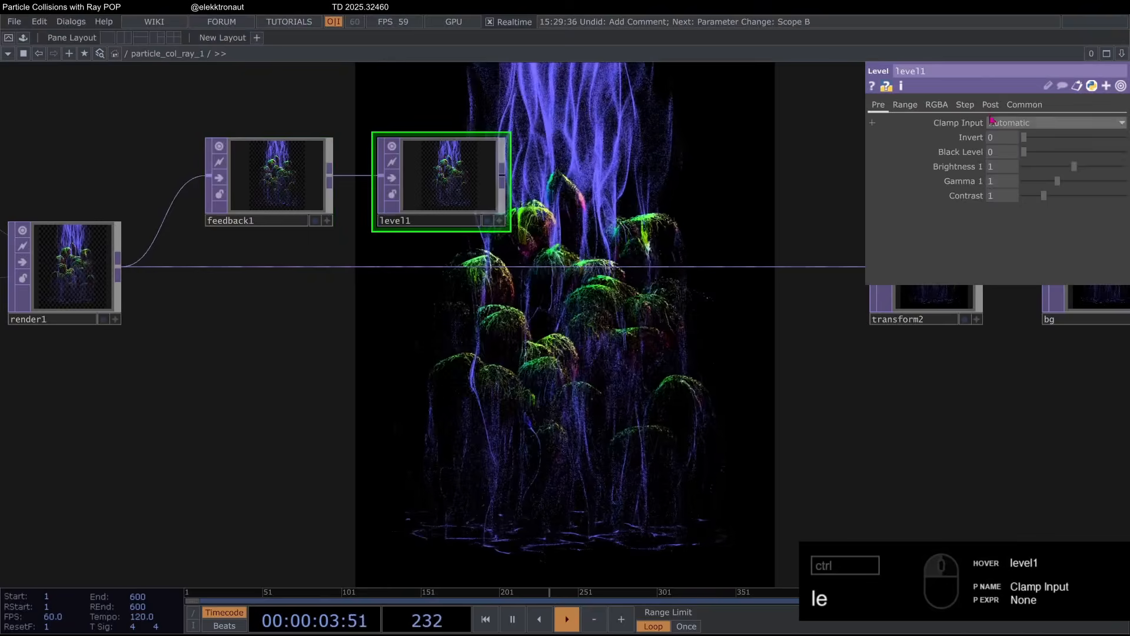
left_click(990, 105)
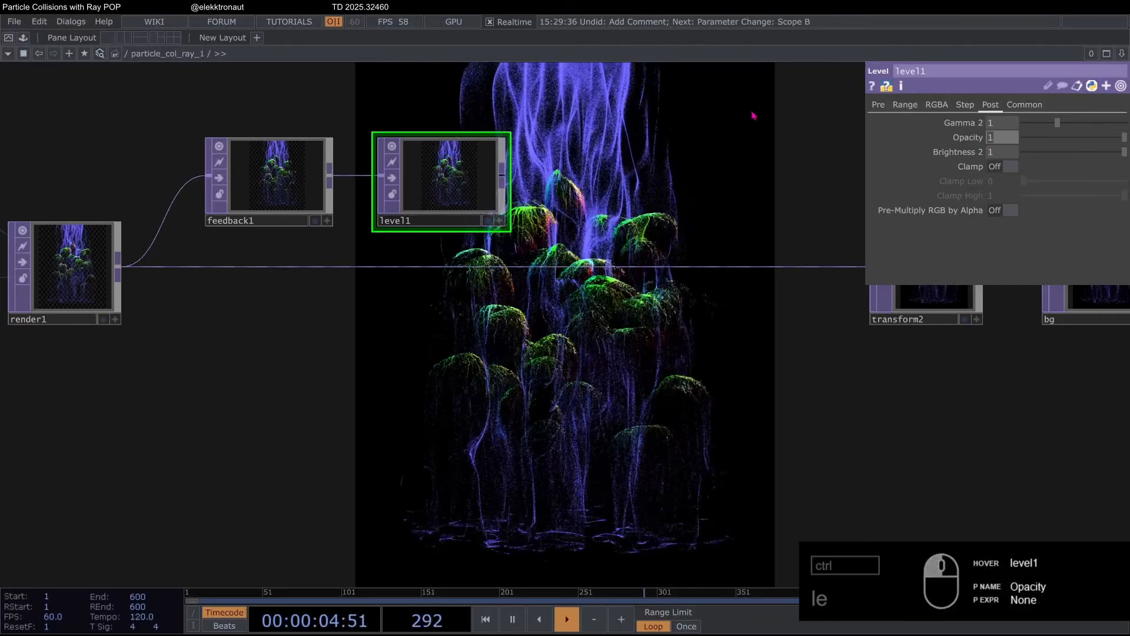
Step: Insert a Composite TOP before transform2 that takes level1 and render1 as inputs
middle_click(503, 188)
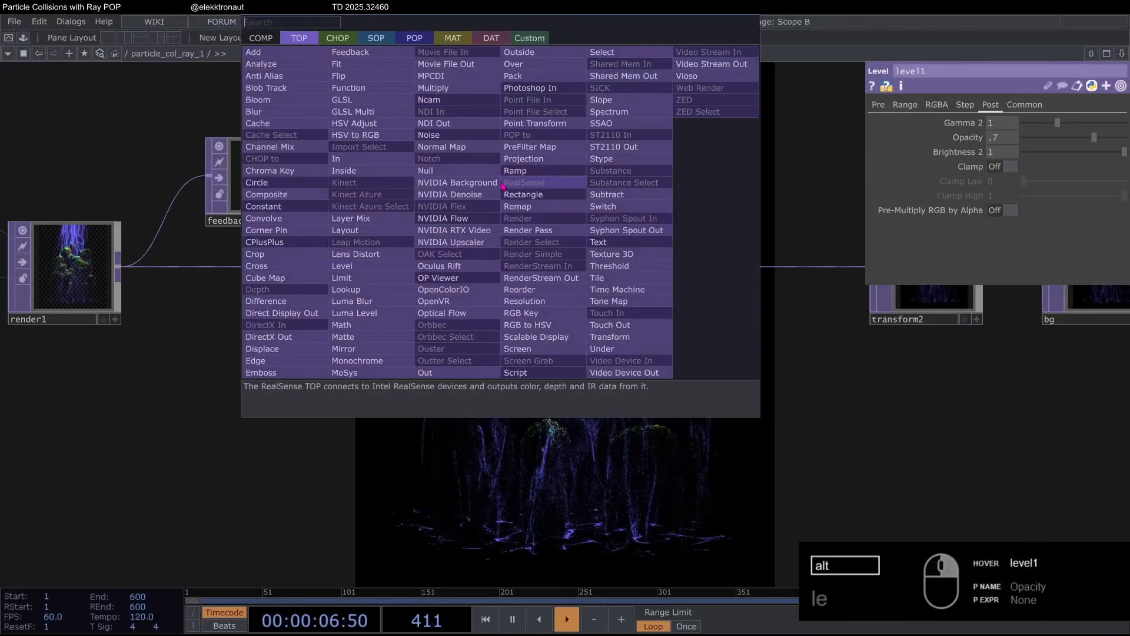
type("c")
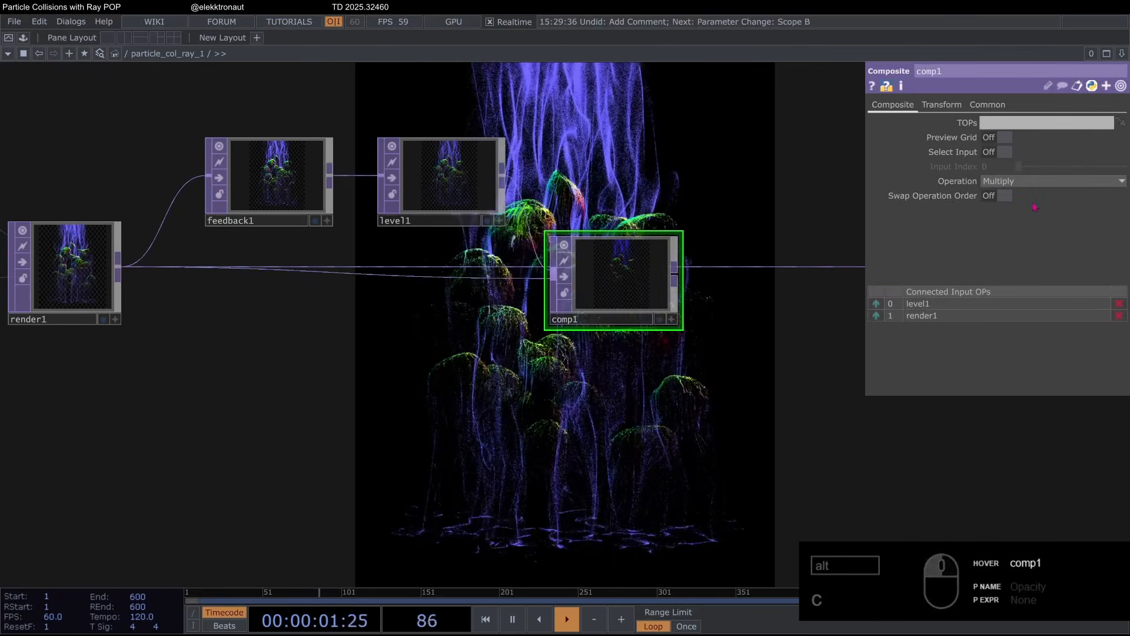
Step: Set comp1's operation to Over and connect its output to transform2
left_click(1036, 181)
left_click(1077, 300)
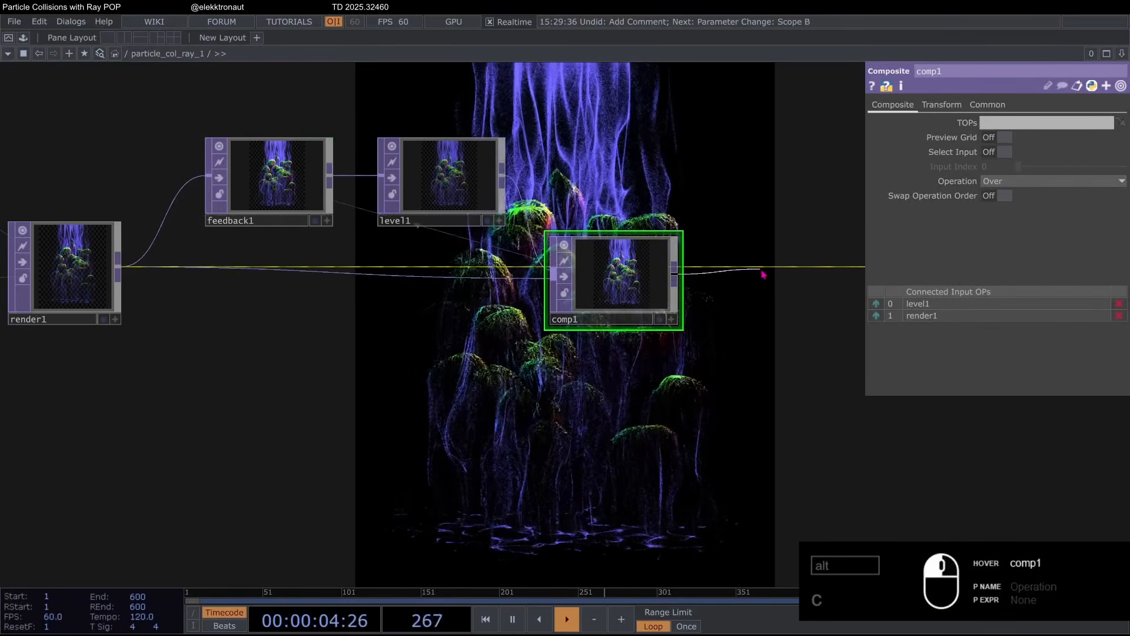
scroll(814, 295, "down", 4)
scroll(814, 296, "down", 2)
left_click_drag(815, 296, 873, 313)
Step: Set feedback1's Target TOP to comp1 and drive its Reset Pulse with a CHOP reference to keyboardin1's k1 channel
left_click(696, 282)
left_click_drag(611, 130, 1009, 120)
scroll(394, 235, "up", 6)
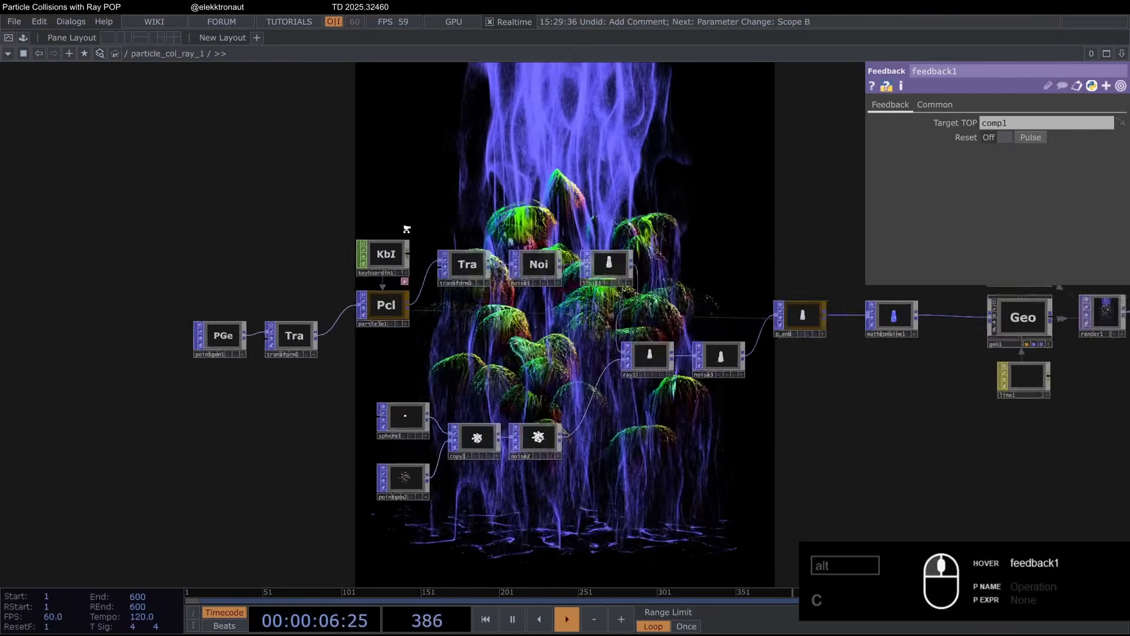
left_click(426, 341)
left_click_drag(372, 304, 1036, 138)
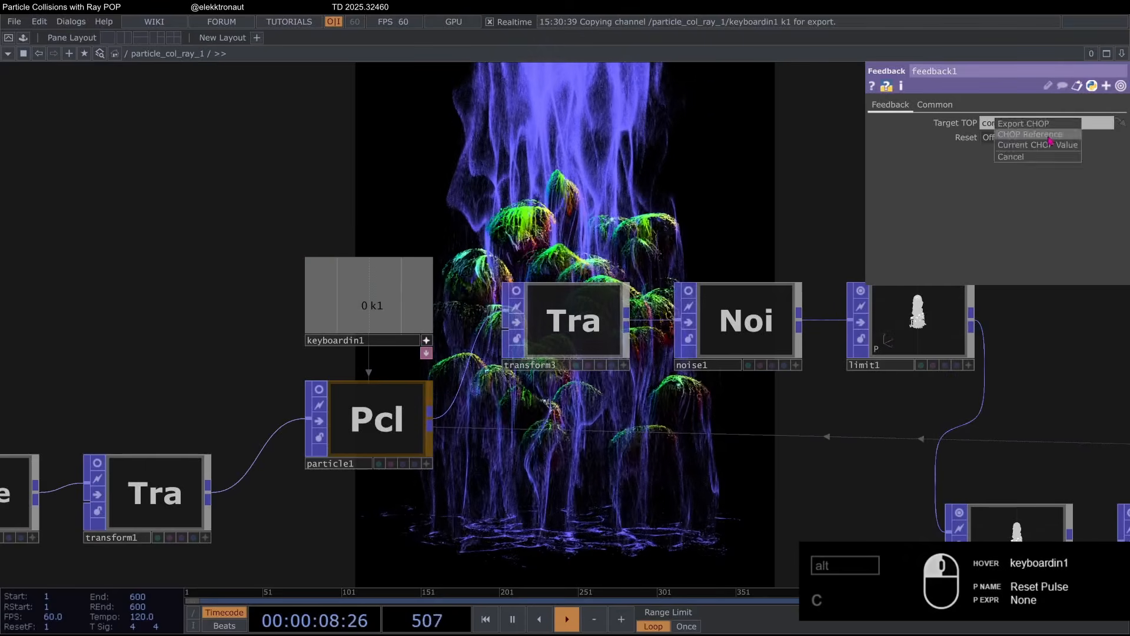
left_click(1036, 134)
left_click(426, 341)
scroll(371, 335, "down", 6)
key("1")
Step: Try wiring render1 directly into transform2, undoing and redoing it to compare the output with and without feedback
left_click_drag(1071, 386, 692, 333)
scroll(775, 384, "up", 2)
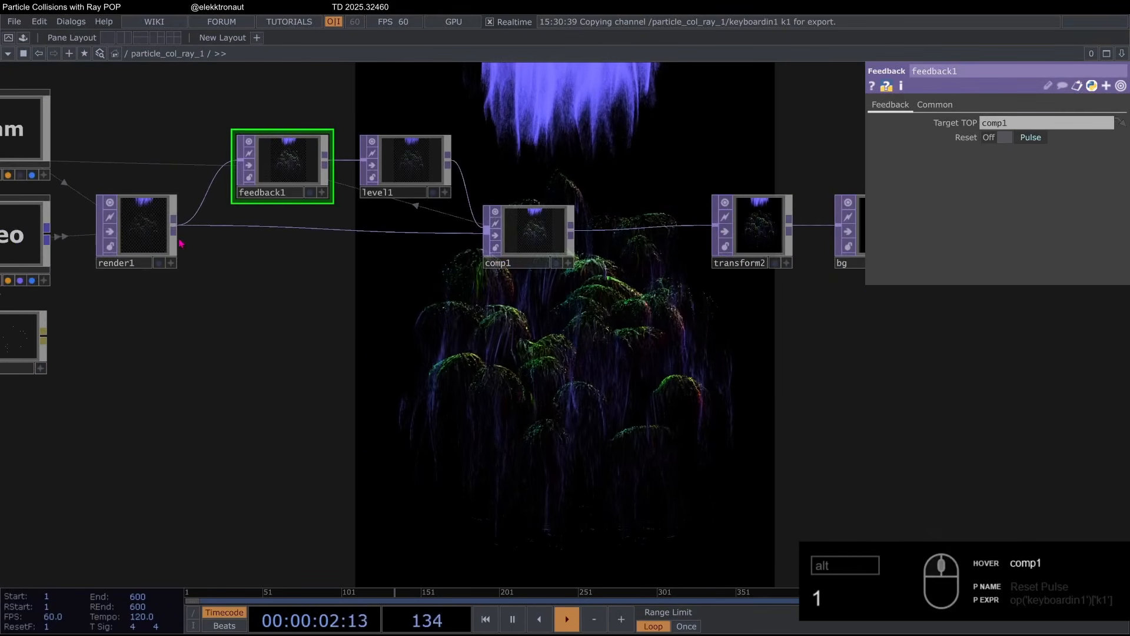
left_click_drag(174, 226, 699, 235)
key("ctrl+z")
key("ctrl+y")
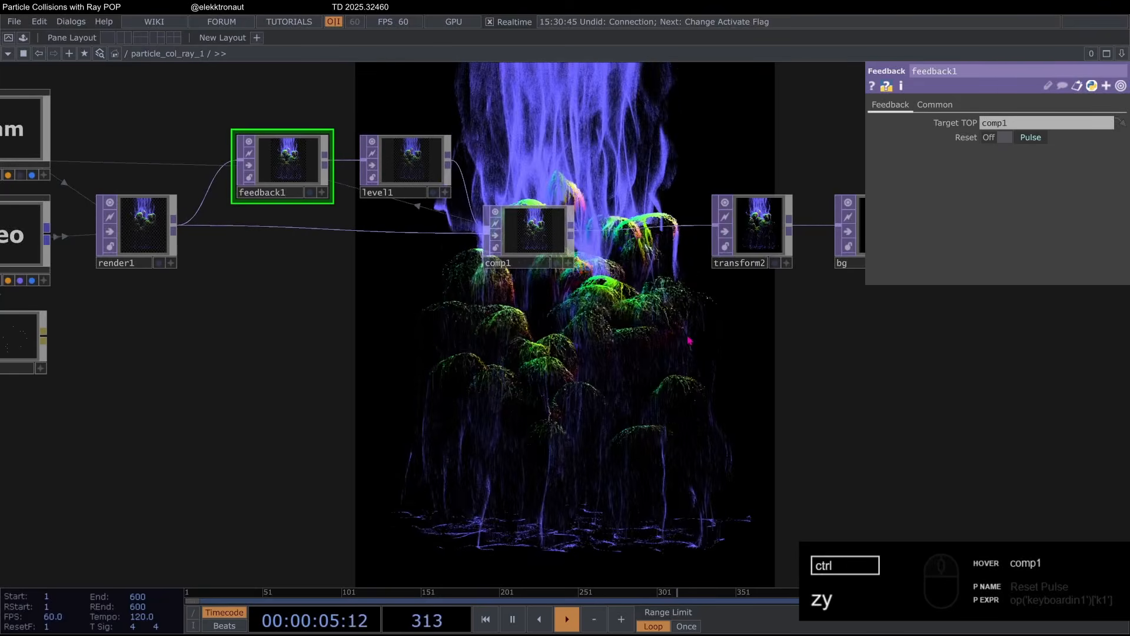
key("ctrl+z")
key("ctrl+y")
key("ctrl+z")
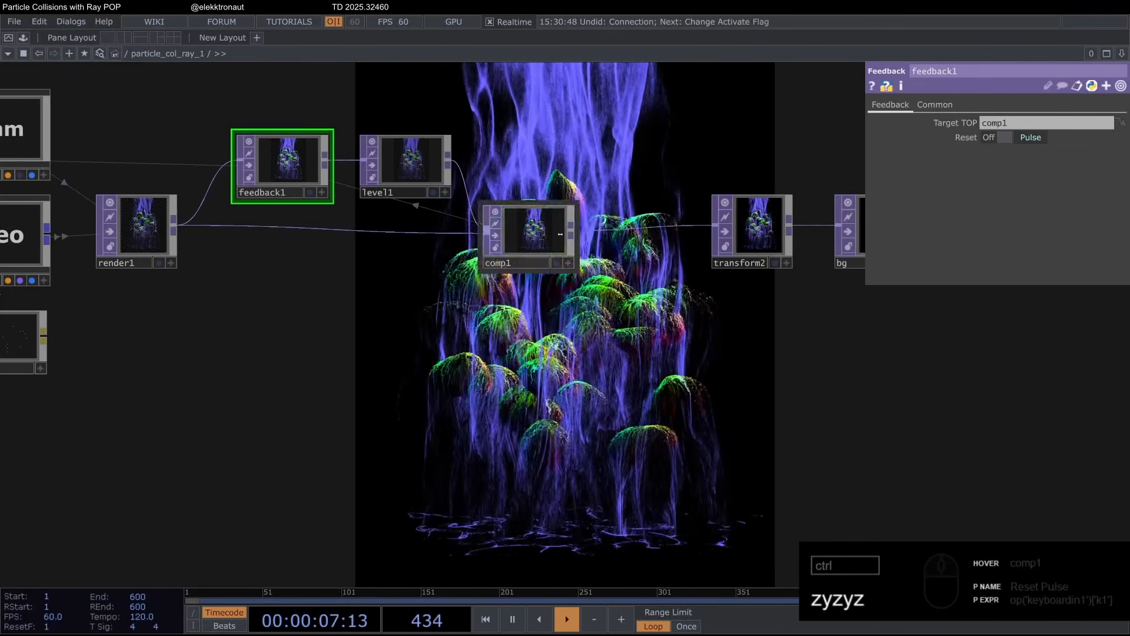
Step: Try raising level1's opacity to 0.941 for longer trails
left_click(435, 160)
left_click_drag(1095, 138, 1123, 145)
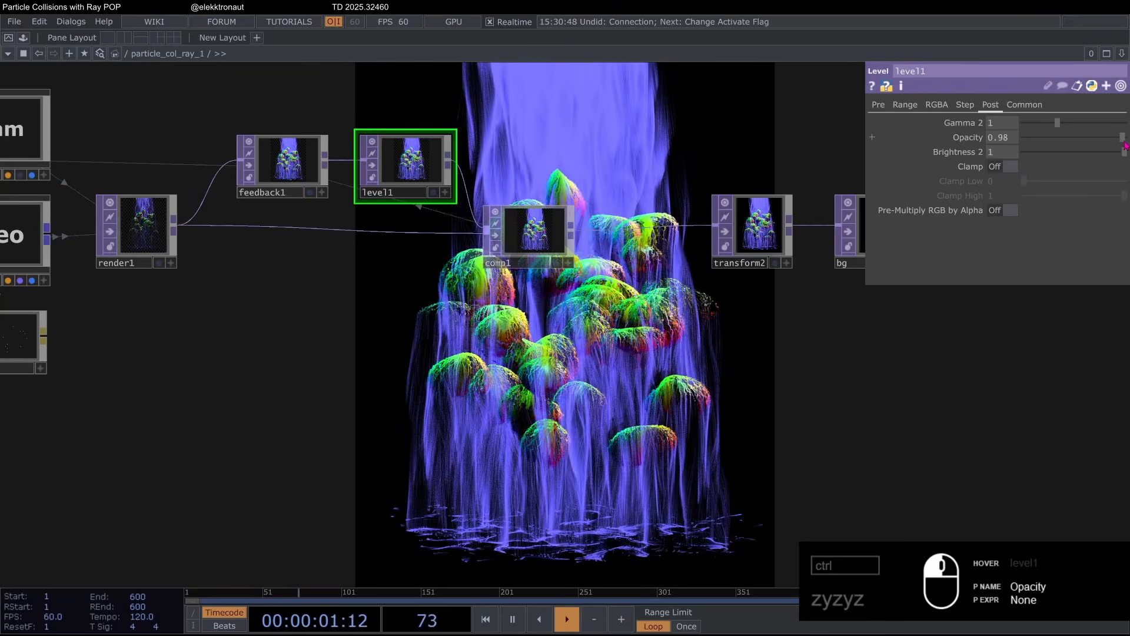
left_click_drag(136, 348, 312, 282)
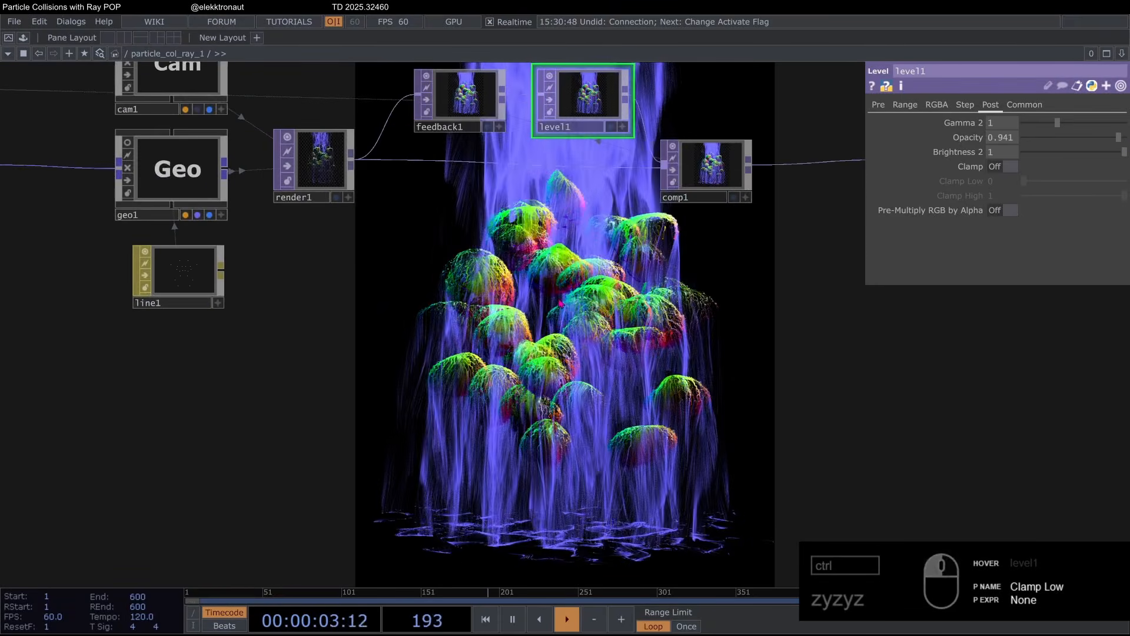
Step: Try a different point size and a Point Near Alpha of 0.418 on line1, and undo these along with level1's opacity change
left_click(183, 273)
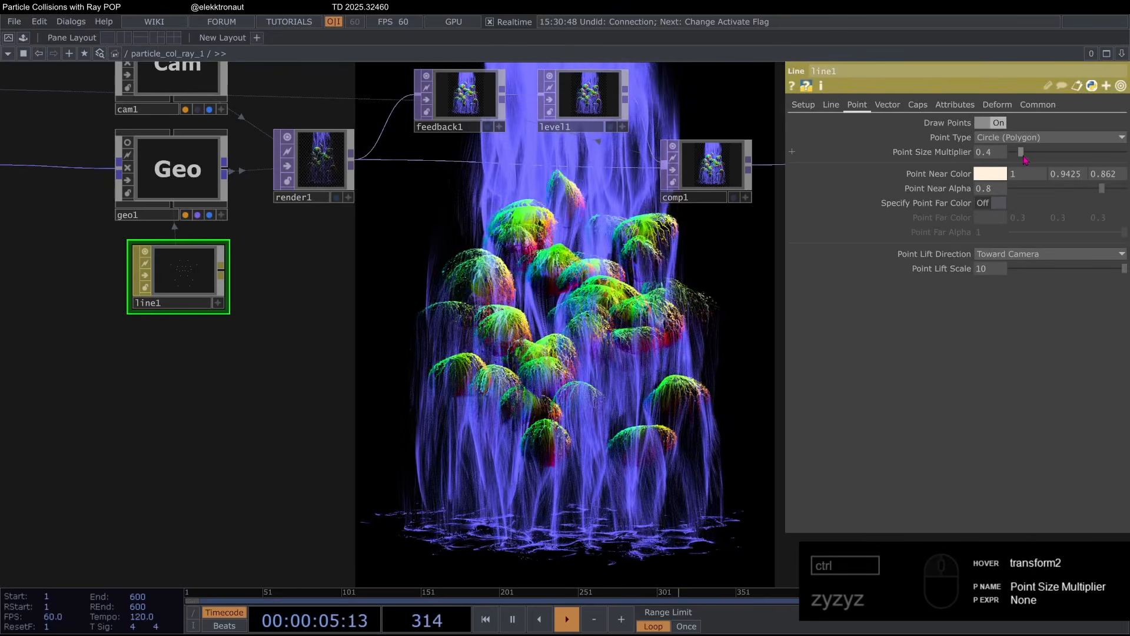
left_click_drag(1023, 153, 1021, 160)
key("ctrl+z")
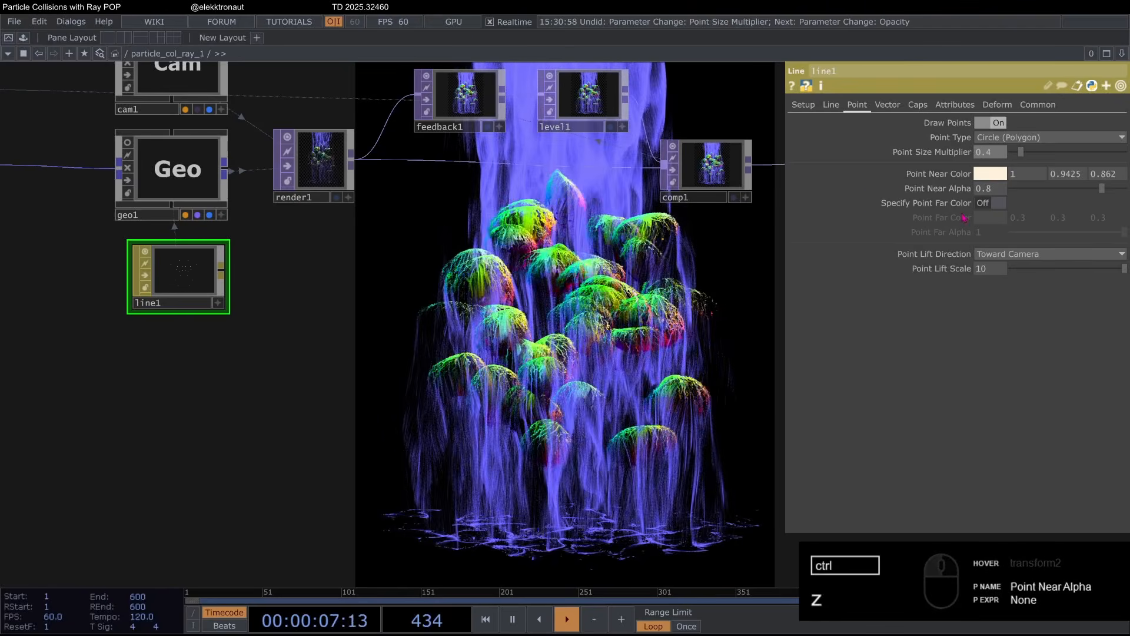
scroll(434, 245, "down", 3)
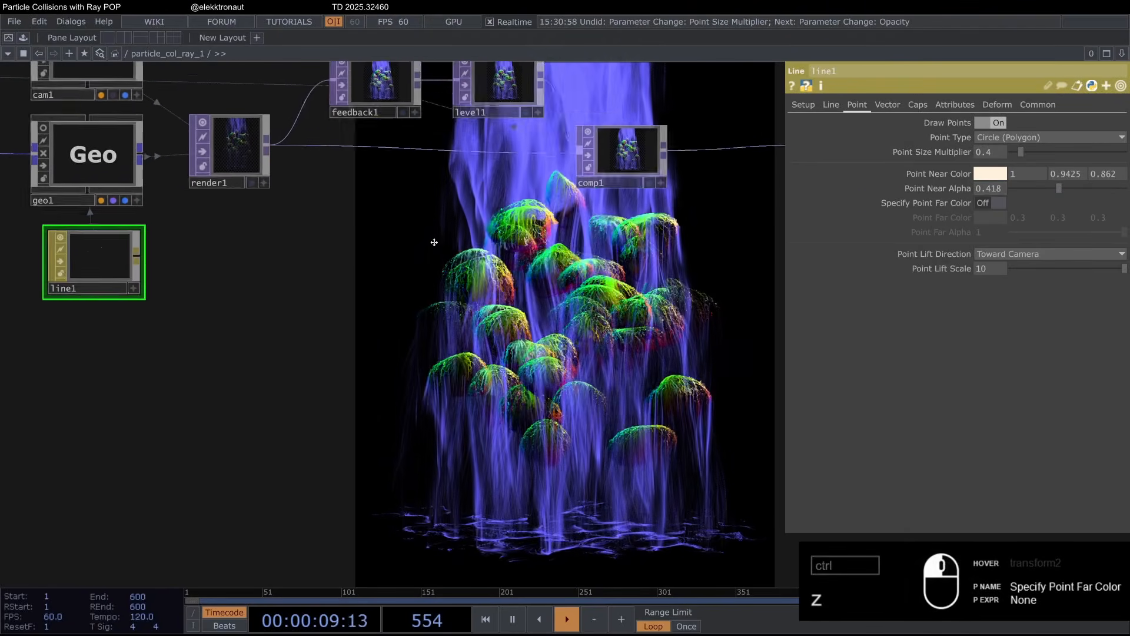
left_click_drag(438, 228, 423, 222)
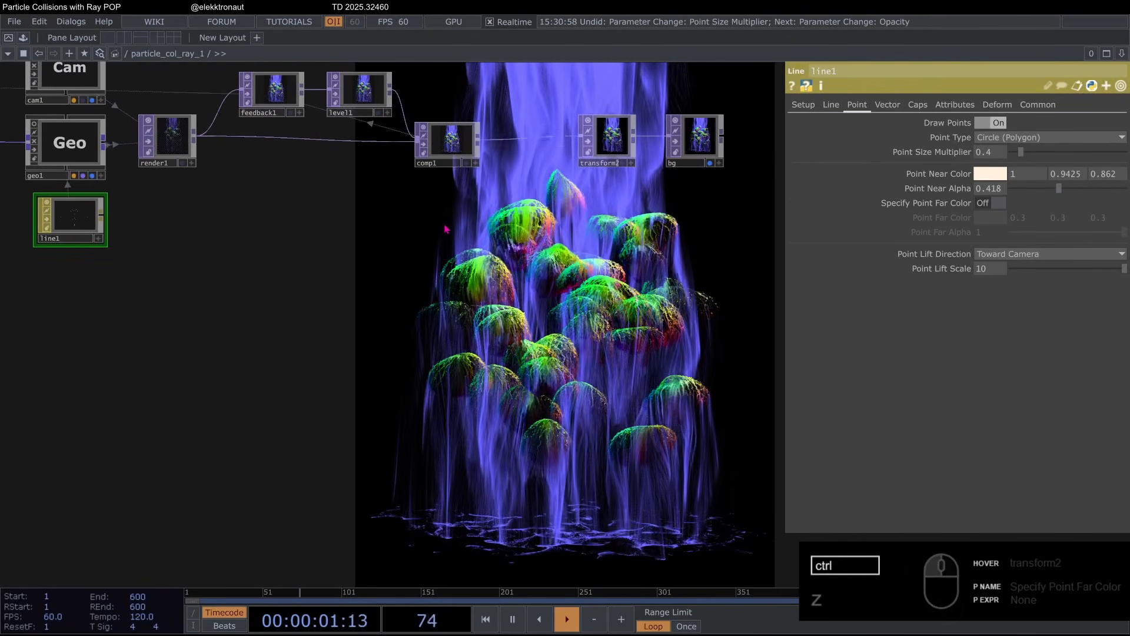
key("ctrl+z")
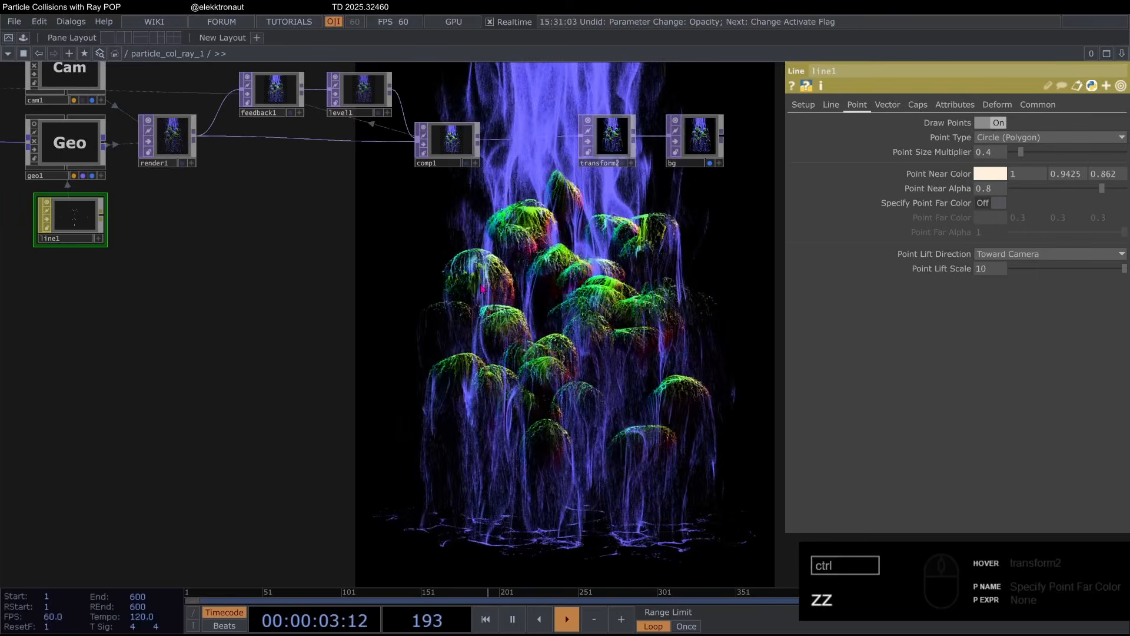
Step: Save the project
scroll(483, 289, "down", 3)
left_click_drag(531, 293, 577, 315)
scroll(494, 187, "up", 3)
key("ctrl+s")
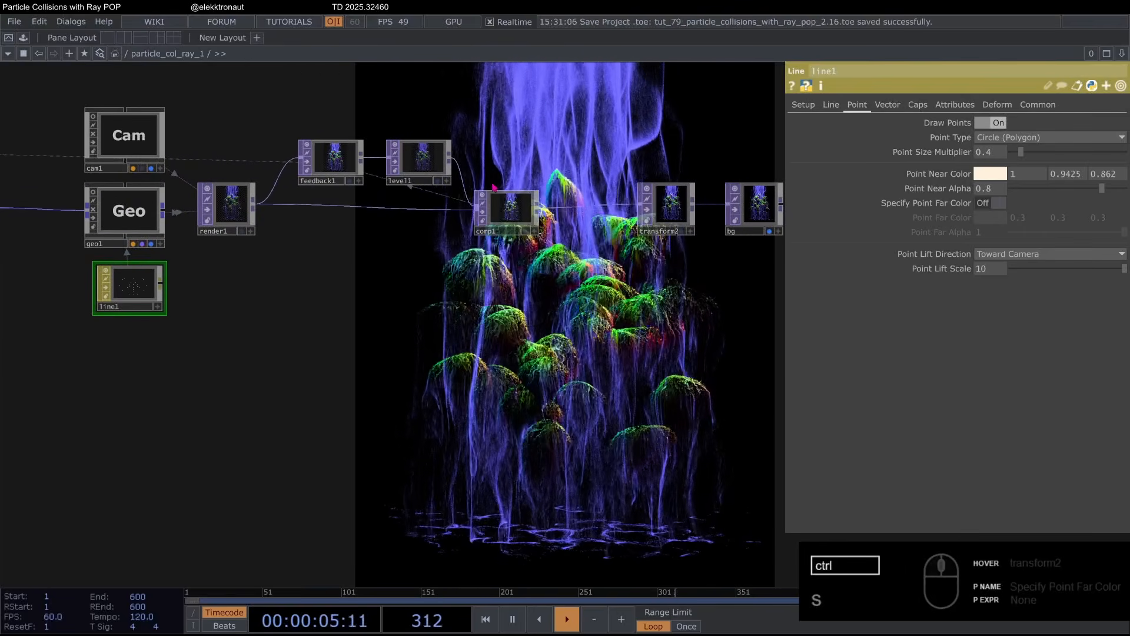
Step: Insert an HSV Adjust TOP between comp1 and transform2 and try out its hue offset
scroll(493, 187, "up", 3)
left_click_drag(753, 265, 436, 219)
right_click_drag(573, 241, 435, 184)
left_click_drag(435, 185, 646, 184)
left_click(390, 161)
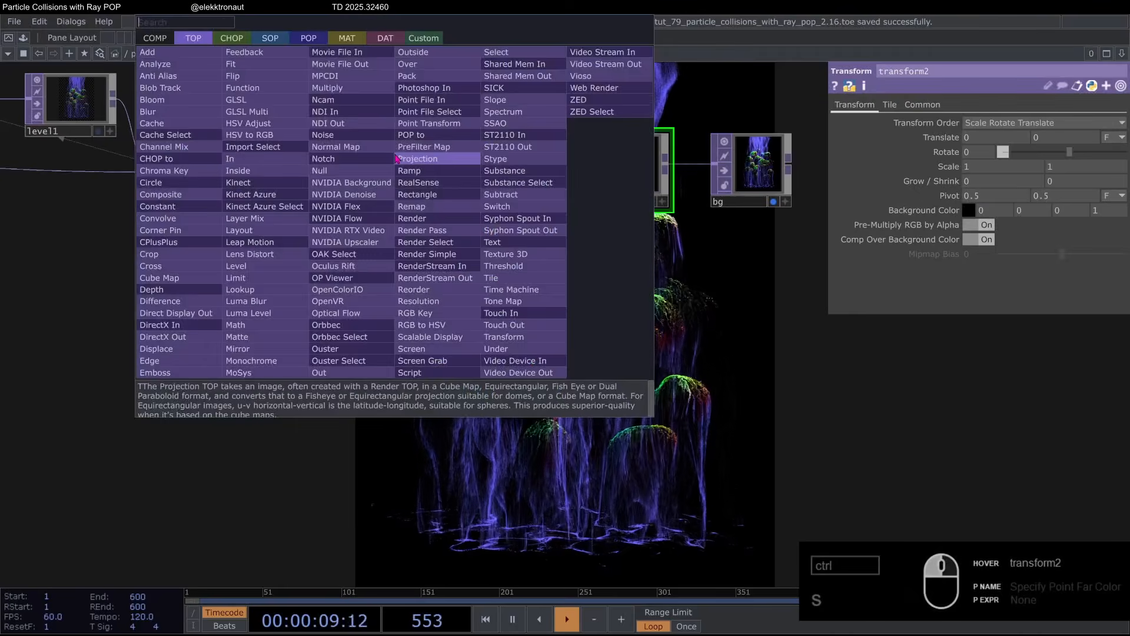
type("hs")
key("Return")
left_click(396, 171)
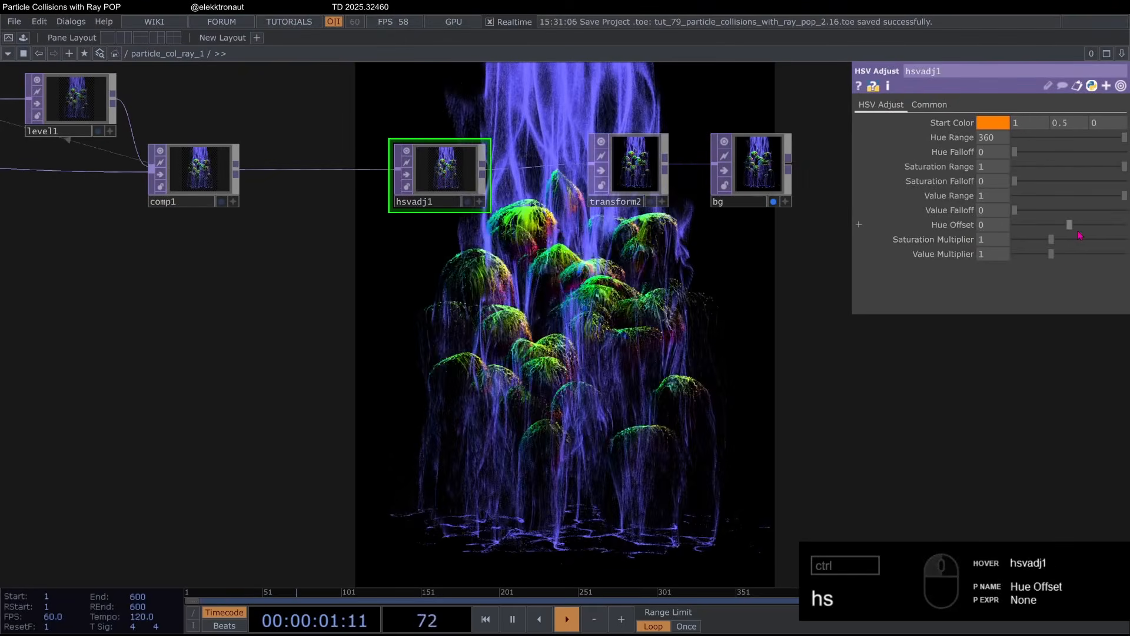
left_click_drag(1075, 233, 1102, 233)
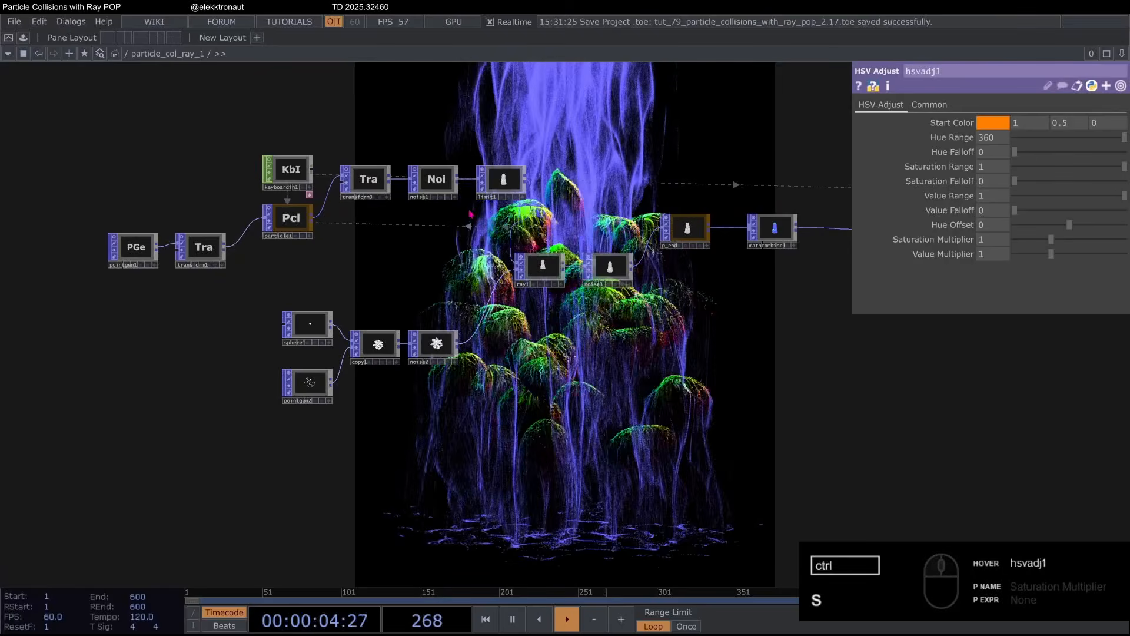
Step: Bypass copy1 to use a single collision sphere and set sphere1's uniform scale to 1.31
left_click(439, 185)
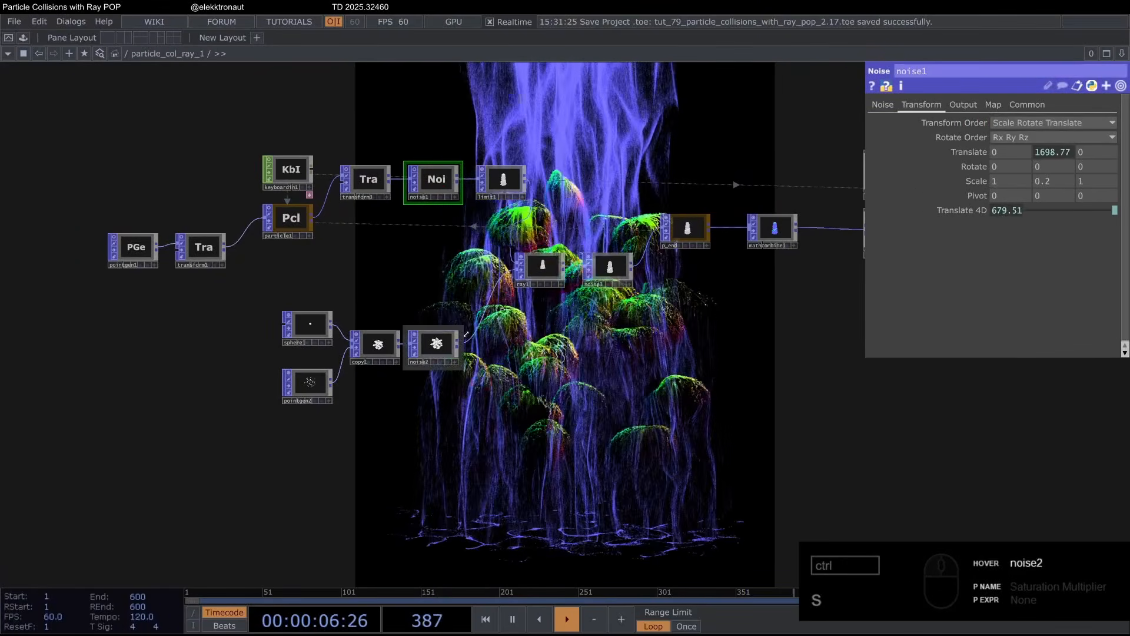
scroll(466, 333, "up", 2)
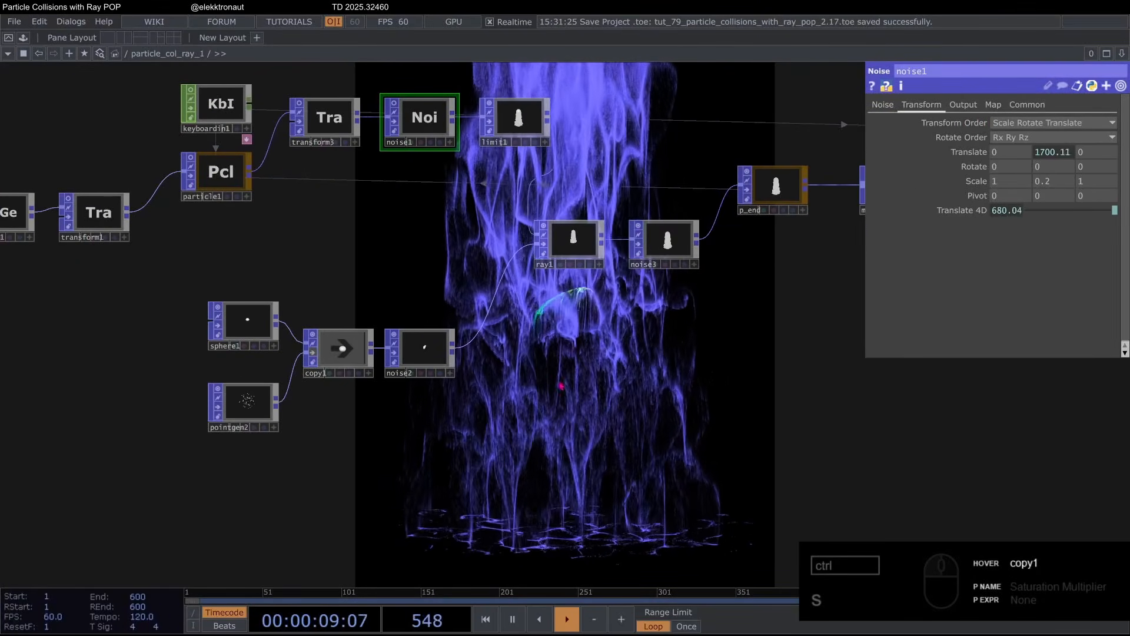
left_click_drag(625, 366, 611, 334)
left_click(229, 288)
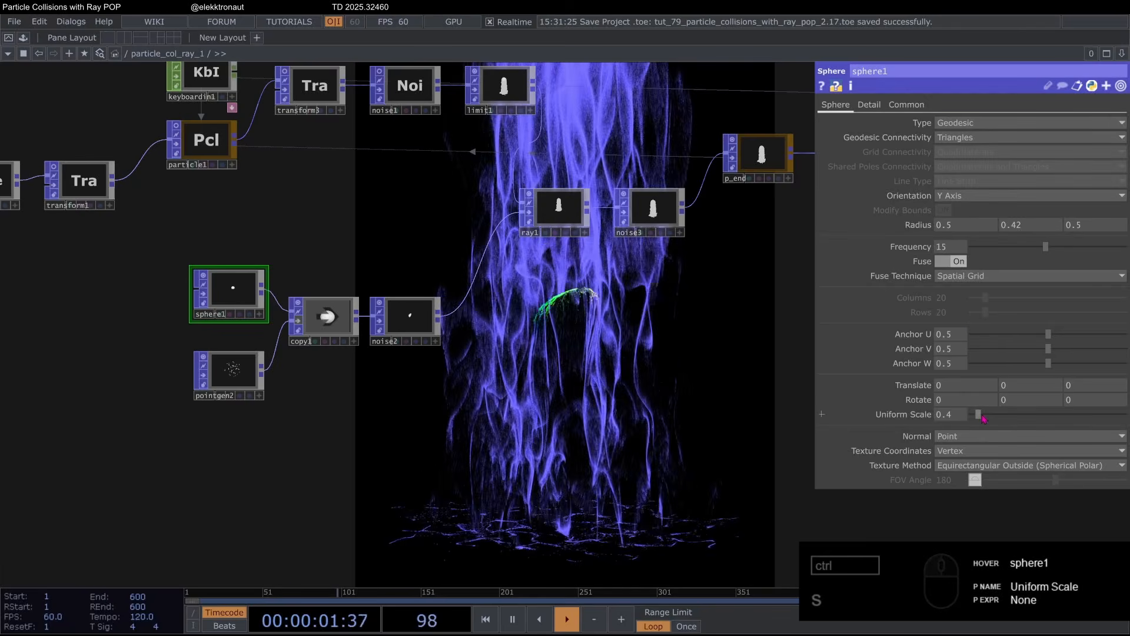
left_click_drag(978, 415, 992, 417)
left_click_drag(665, 389, 652, 363)
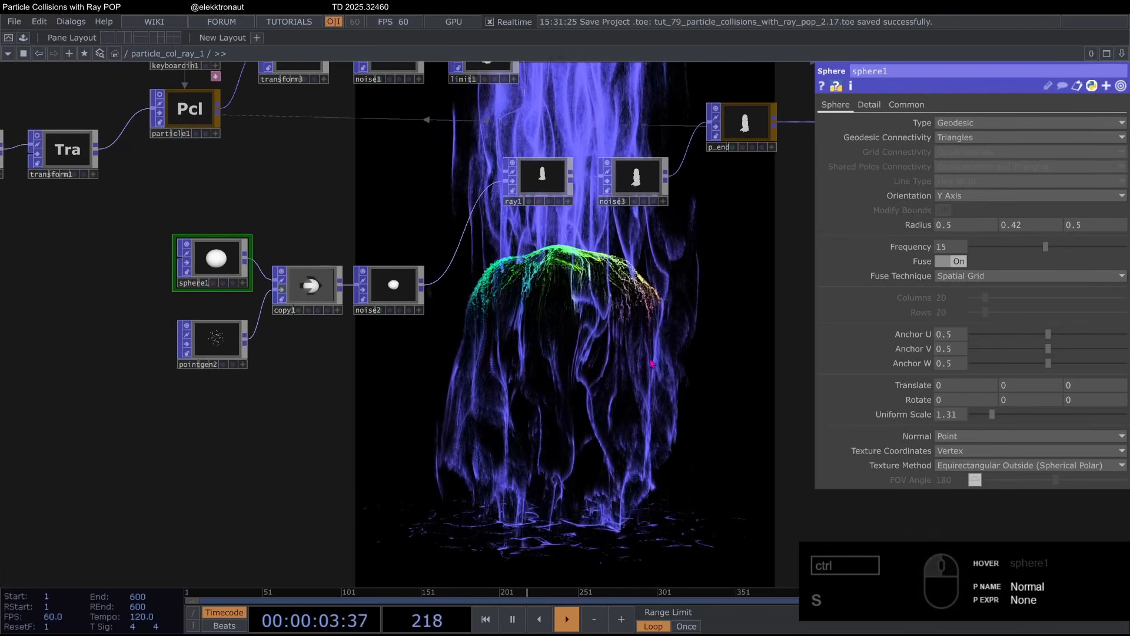
Step: Examine the parameters of the particle source pointgen1 and of transform3
scroll(550, 340, "down", 2)
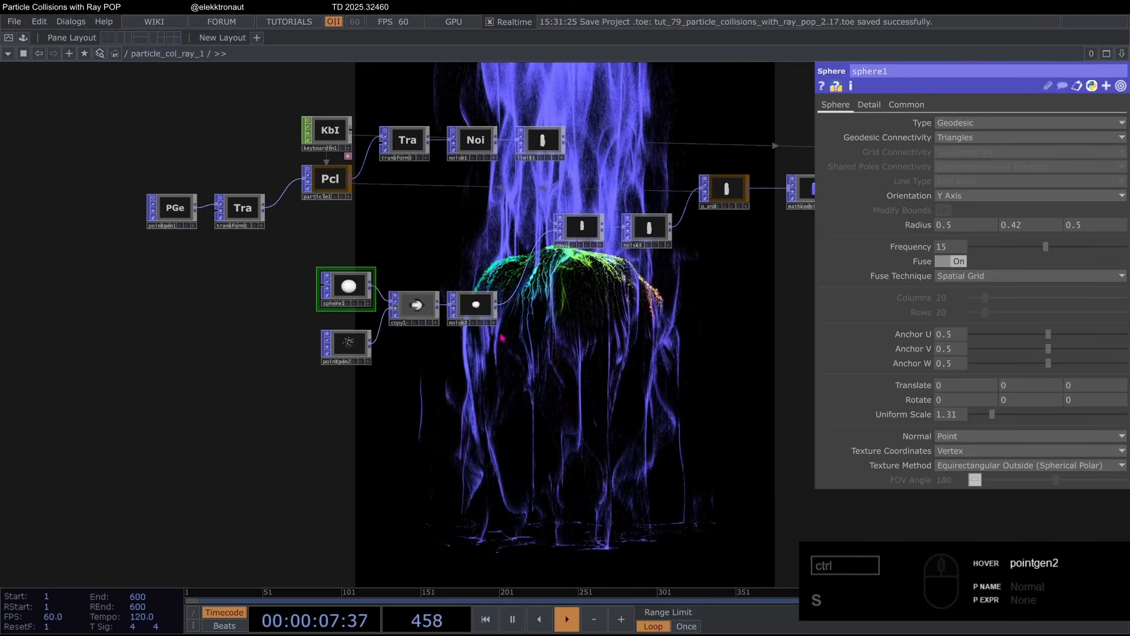
left_click_drag(471, 236, 466, 256)
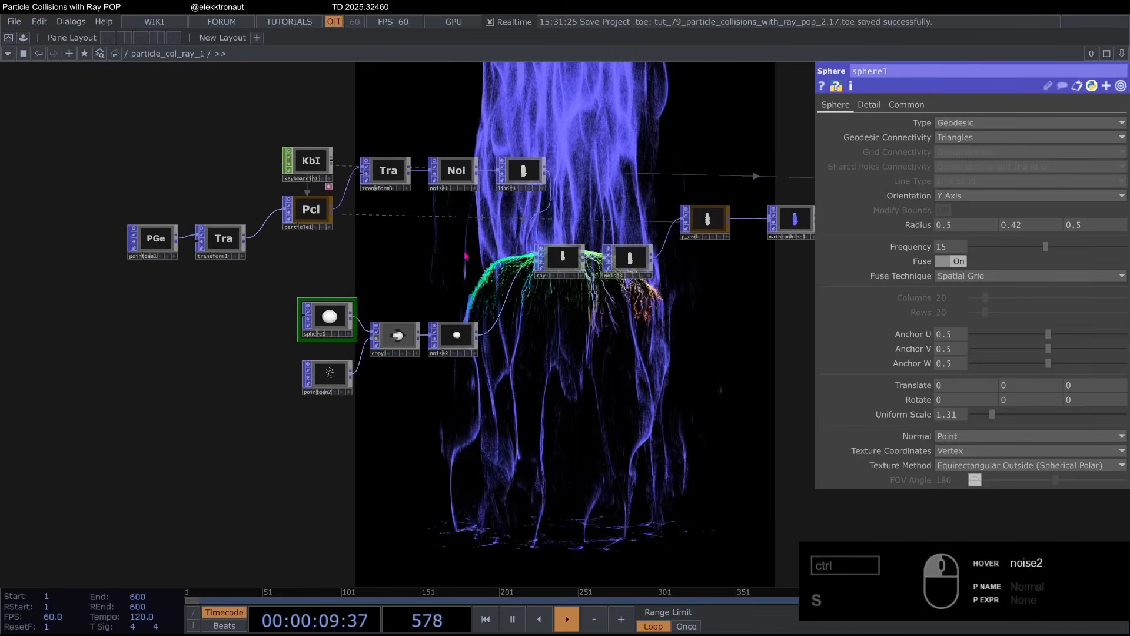
left_click(123, 238)
left_click_drag(182, 313, 313, 302)
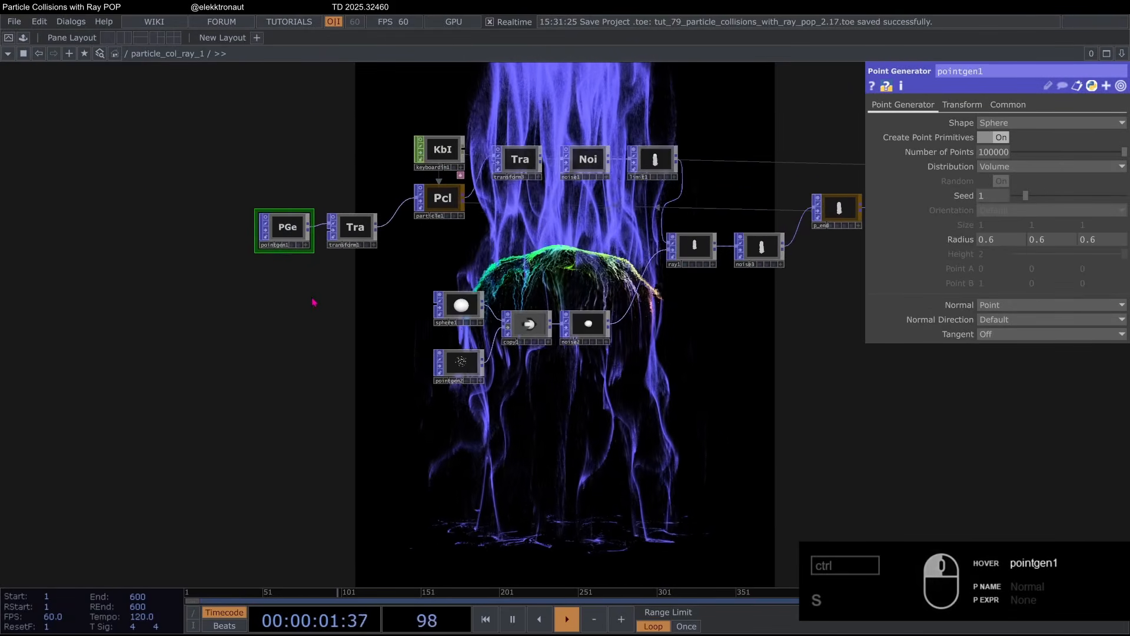
left_click_drag(625, 125, 481, 208)
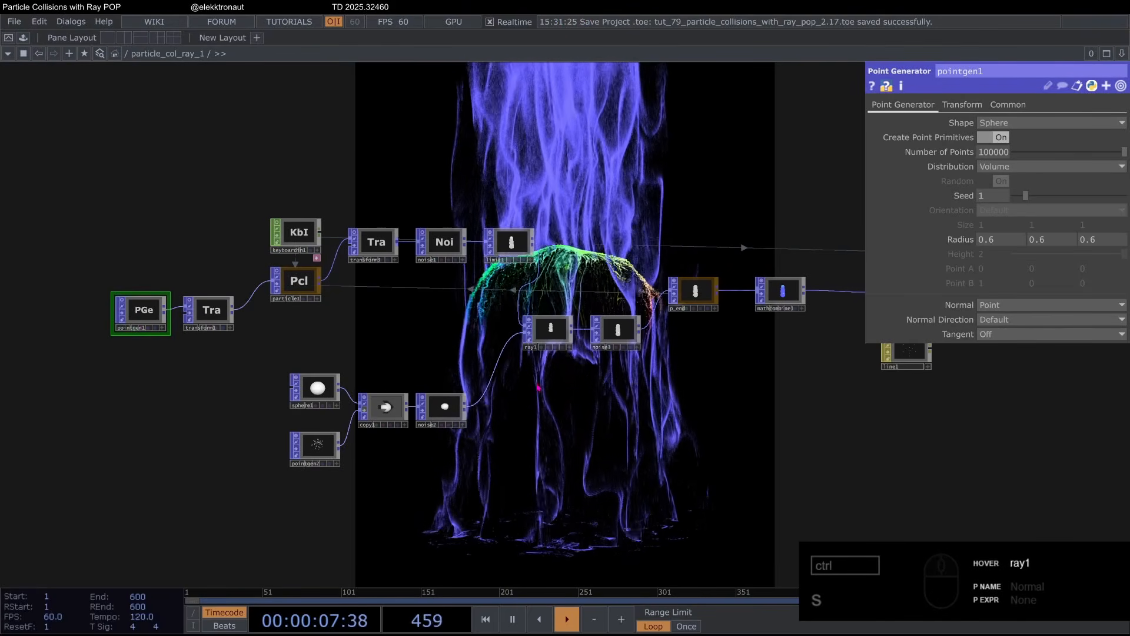
left_click(383, 252)
left_click_drag(74, 347, 179, 310)
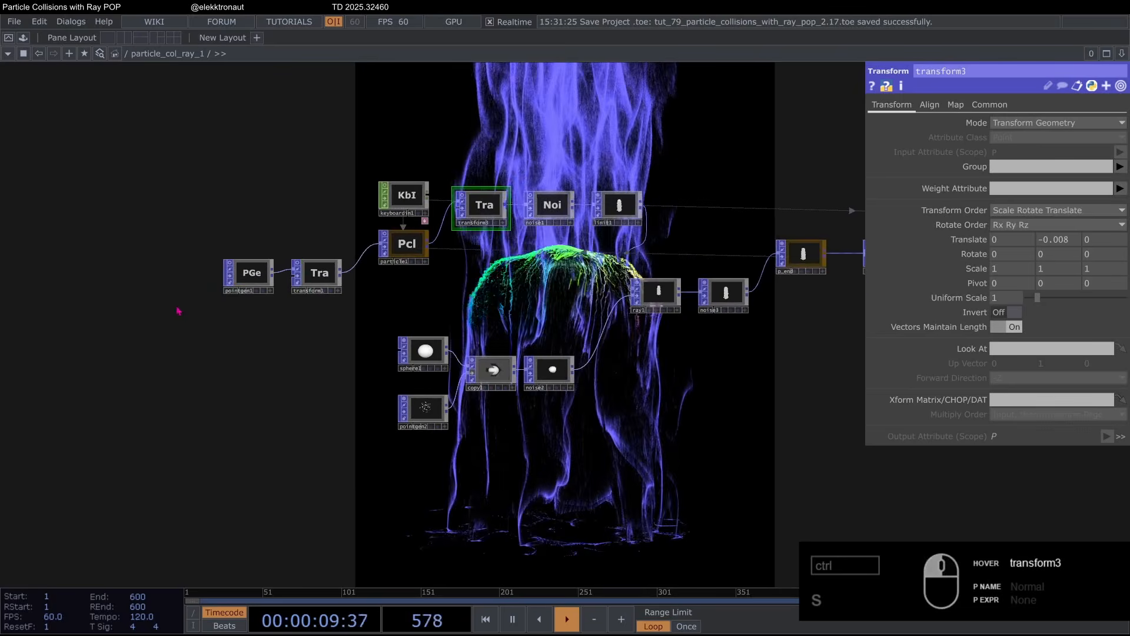
Step: Move pointgen1 away from transform1 and insert a Copy POP between them
scroll(177, 291, "up", 3)
left_click_drag(265, 265, 137, 238)
right_click(217, 248)
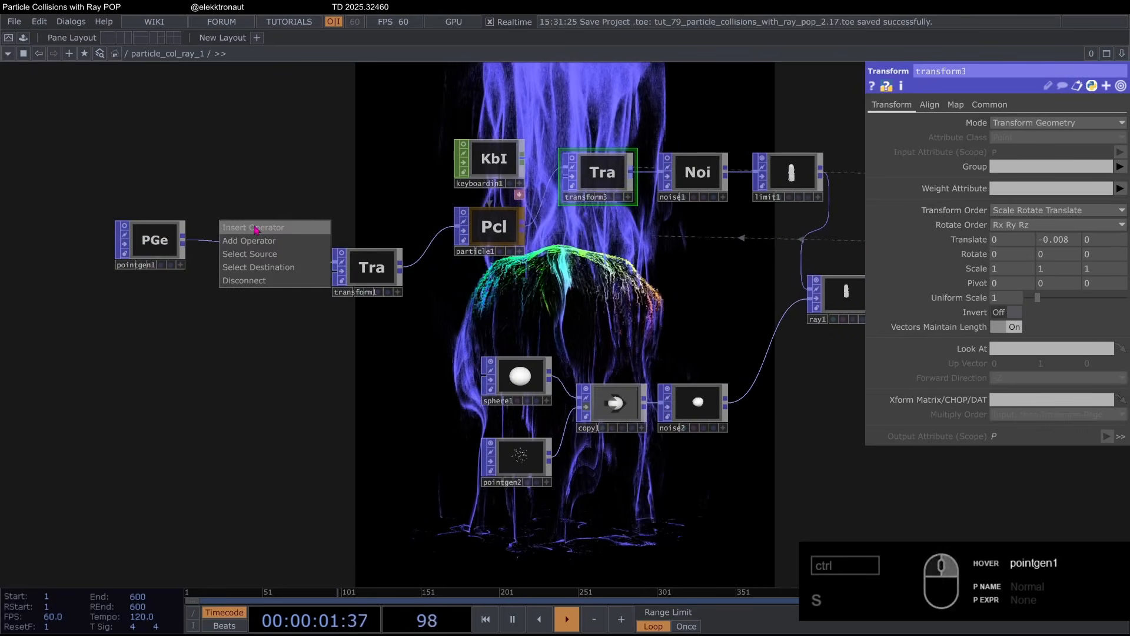
left_click(244, 229)
type("cop")
left_click(41, 258)
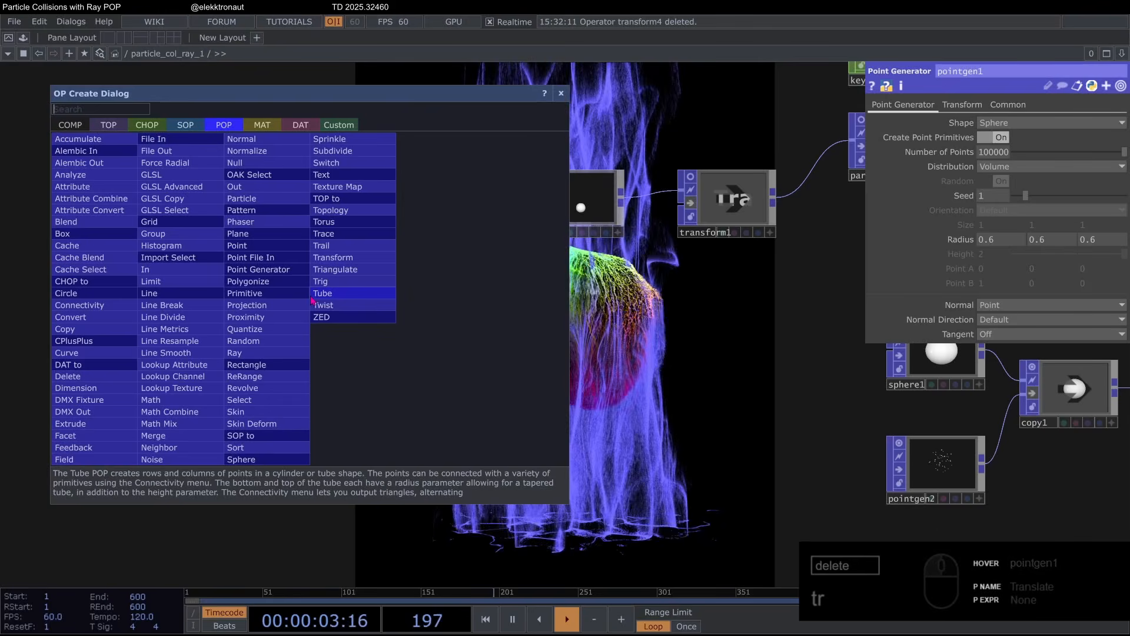
Step: Add a Circle POP with 4 divisions and connect it to copy2's second input
type("cir")
left_click(66, 292)
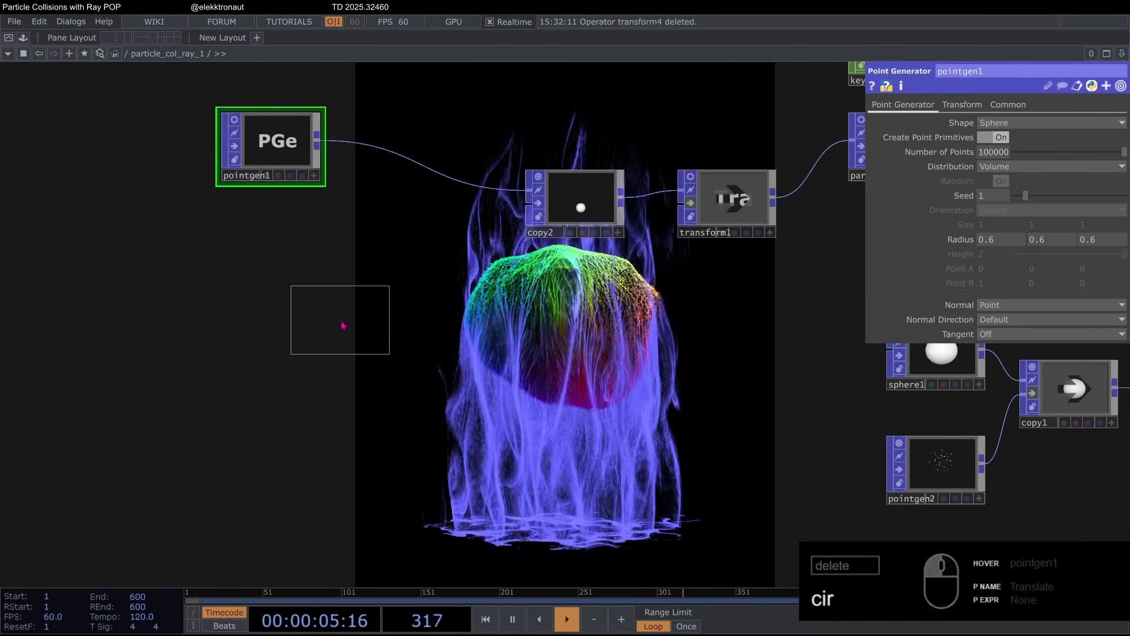
left_click(343, 325)
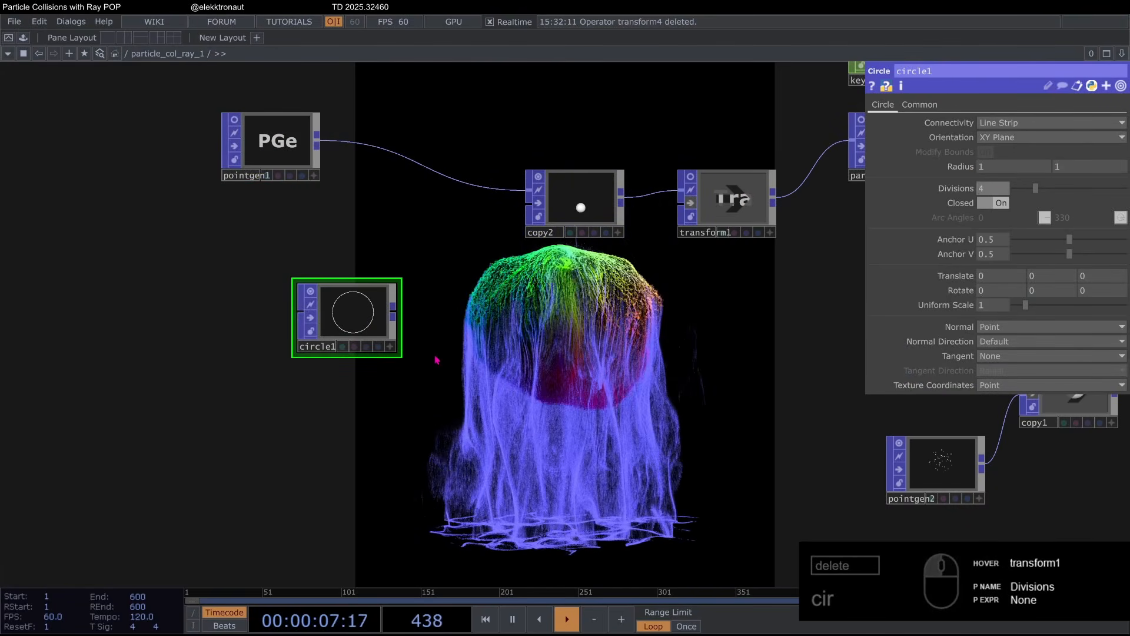
key("Return")
left_click_drag(393, 312, 572, 238)
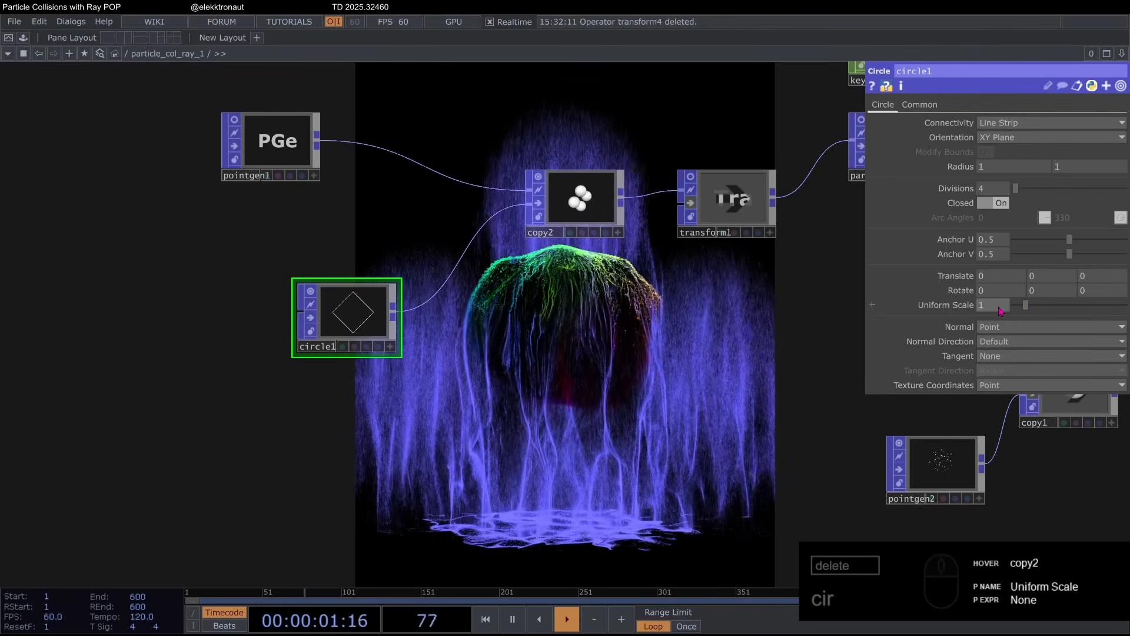
Step: Set circle1's uniform scale to 4
left_click_drag(999, 311, 913, 305)
type("4")
left_click_drag(544, 316, 390, 310)
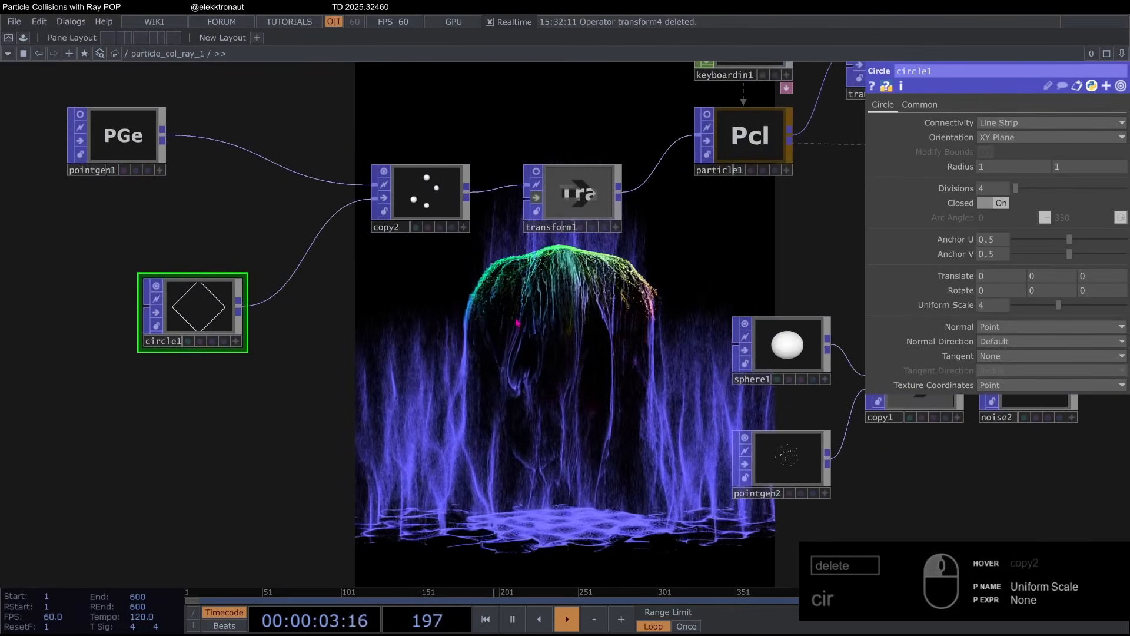
Step: Set transform3's Y translation to 0 and its uniform scale to 0.99
scroll(516, 323, "down", 3)
left_click_drag(512, 317, 469, 318)
left_click(668, 183)
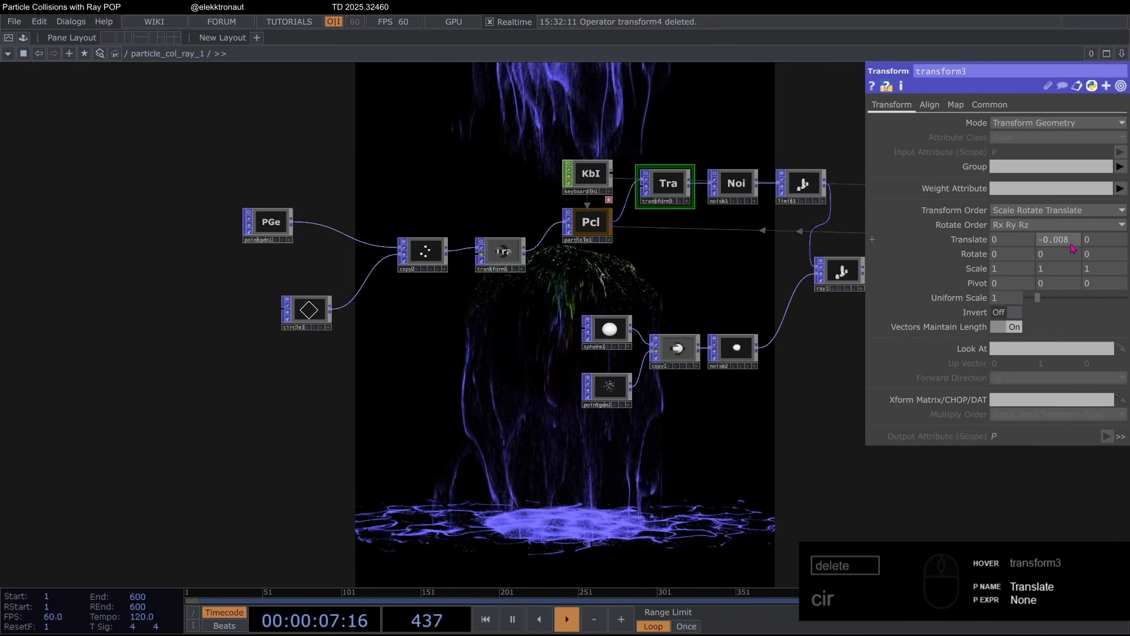
left_click_drag(1070, 245, 802, 220)
type("0")
key("Return")
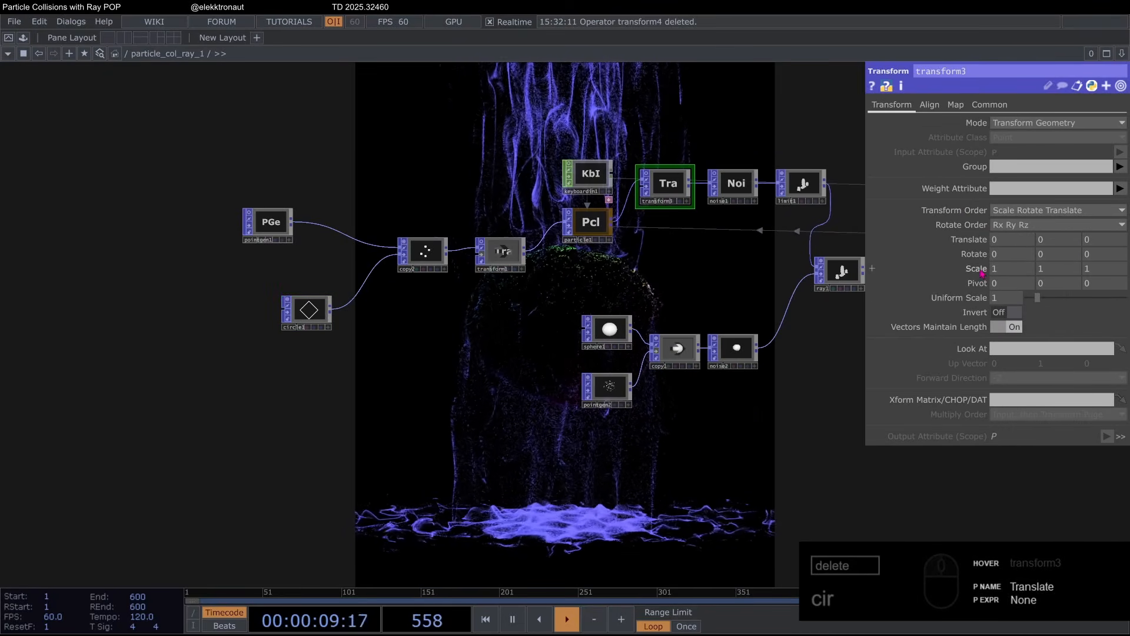
middle_click_drag(1004, 297, 1003, 274)
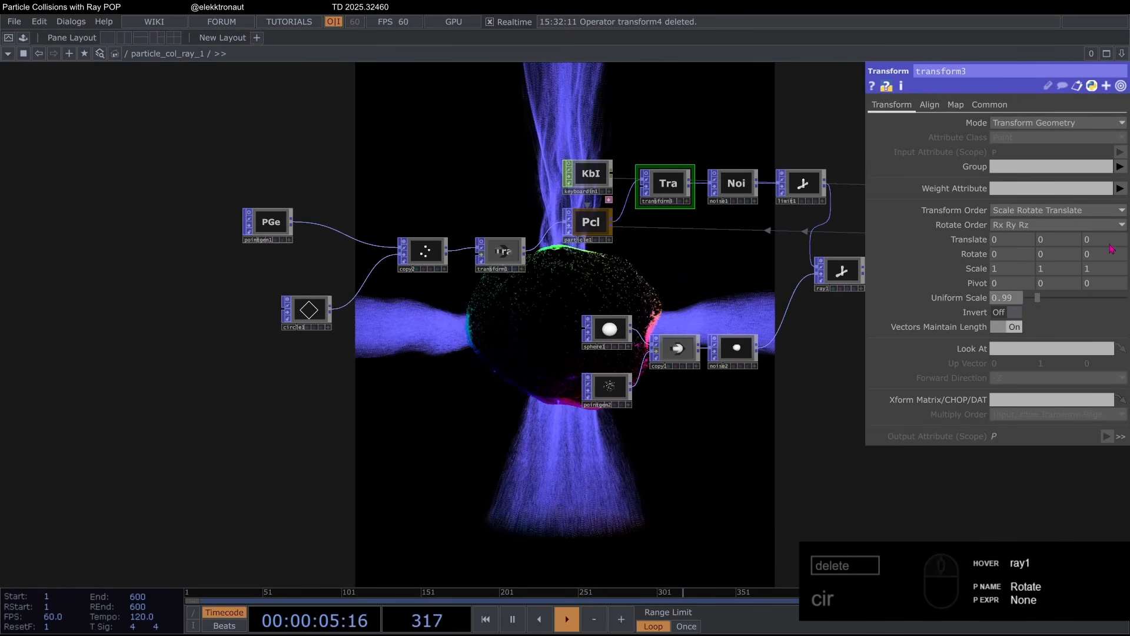
Step: Try small Z translation values on transform3, first 0.008 and finally 0.003
middle_click_drag(1112, 247, 1106, 227)
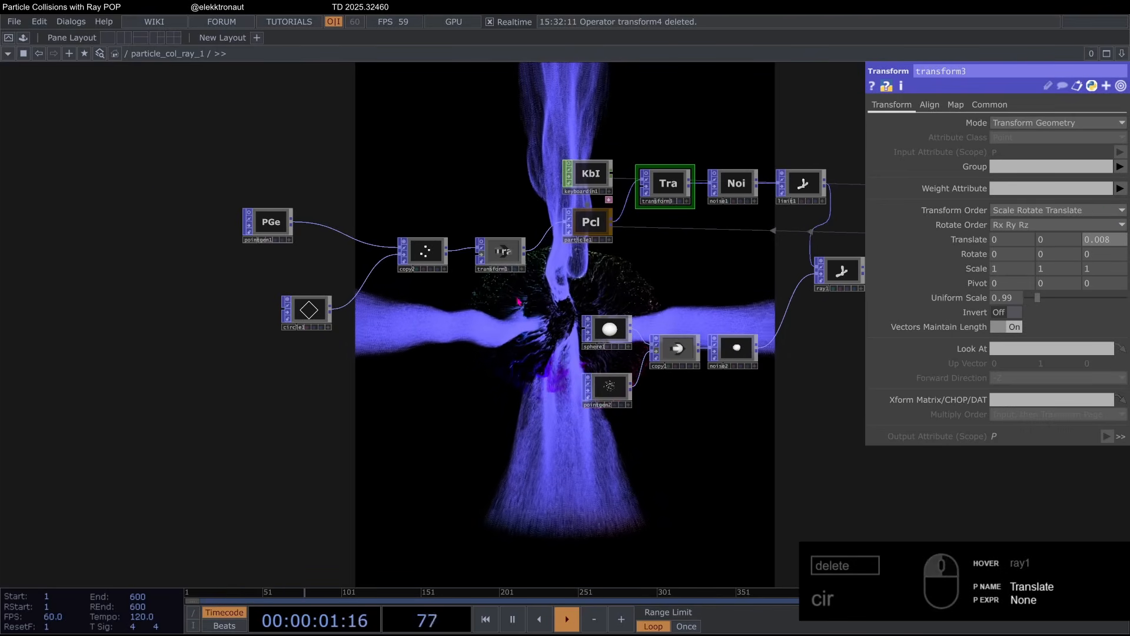
left_click_drag(959, 477, 646, 354)
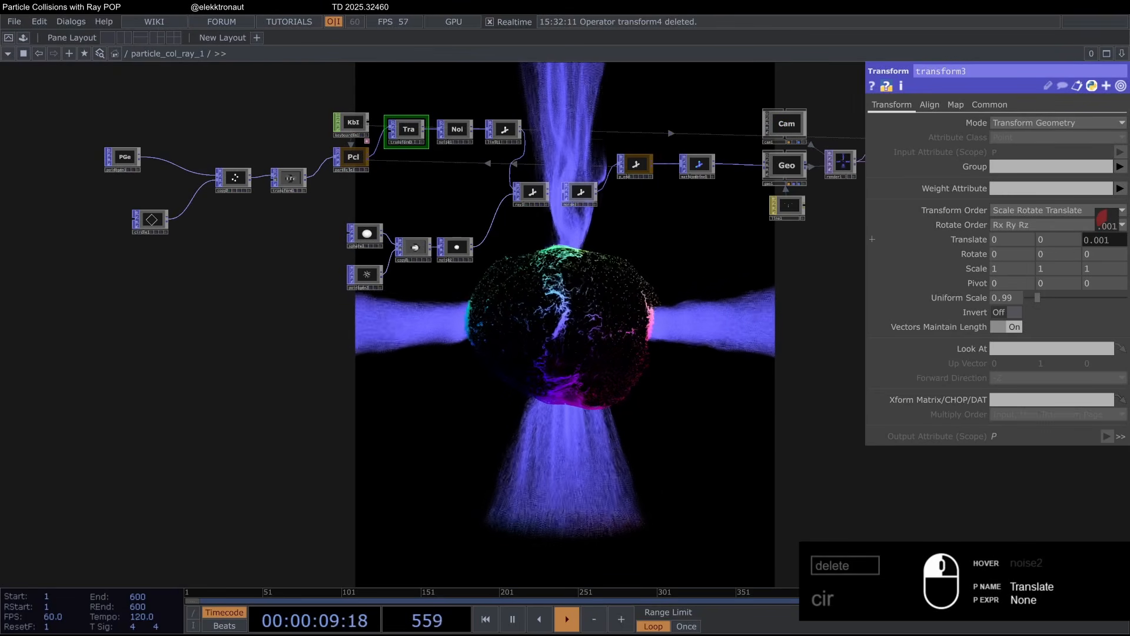
middle_click_drag(1101, 216, 1101, 217)
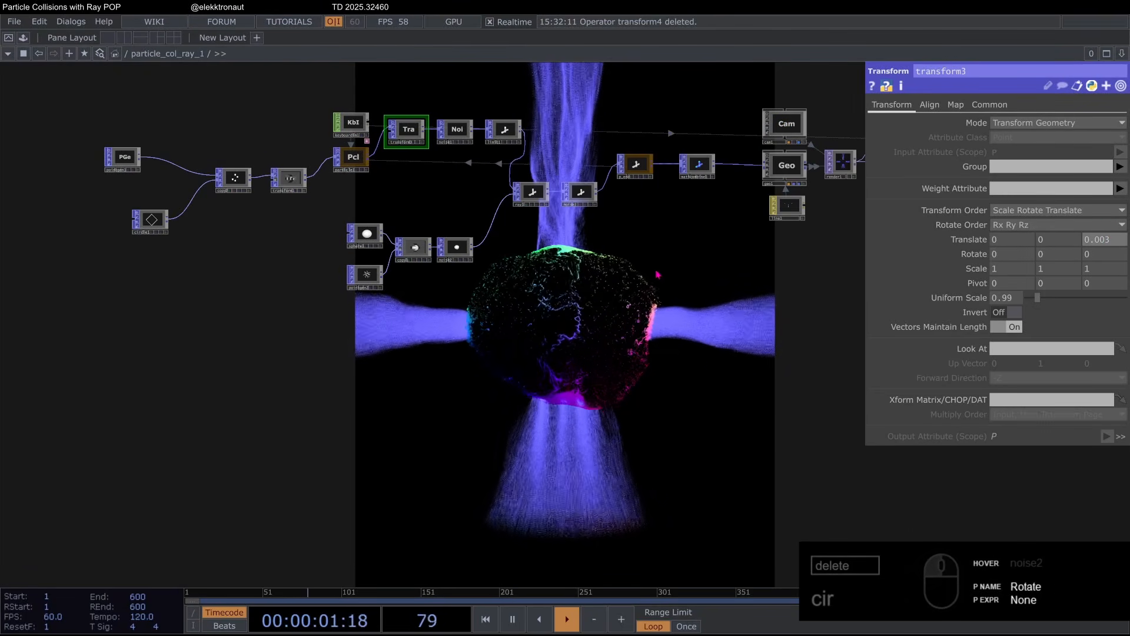
Step: Try a uniform scale of 0.998 on transform3
left_click_drag(254, 184, 553, 201)
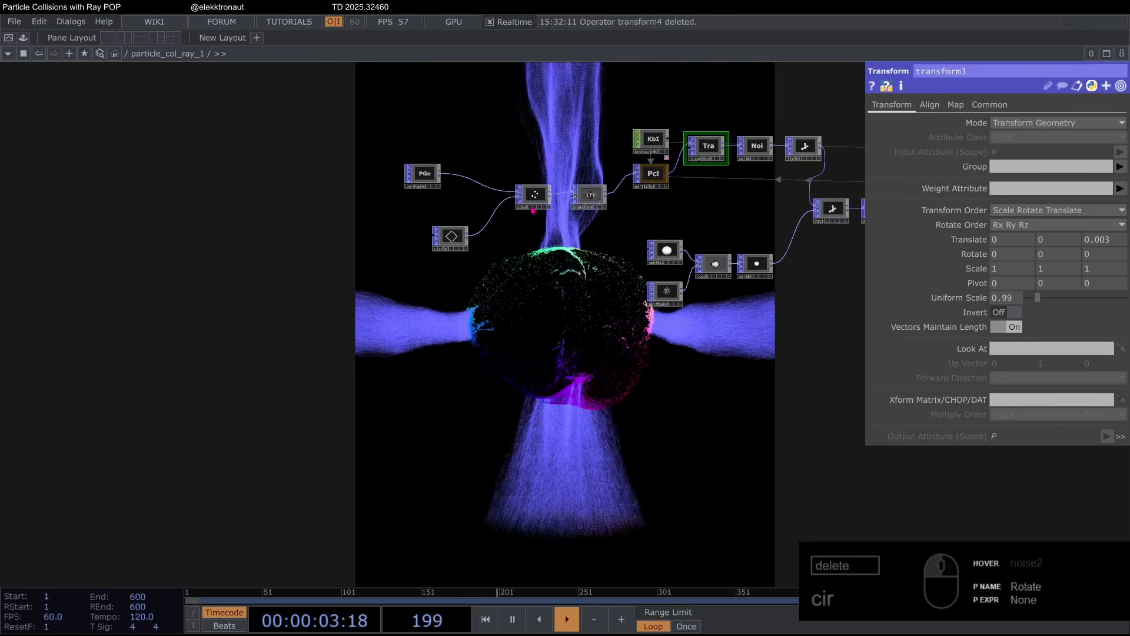
scroll(553, 199, "up", 3)
left_click_drag(832, 418, 523, 281)
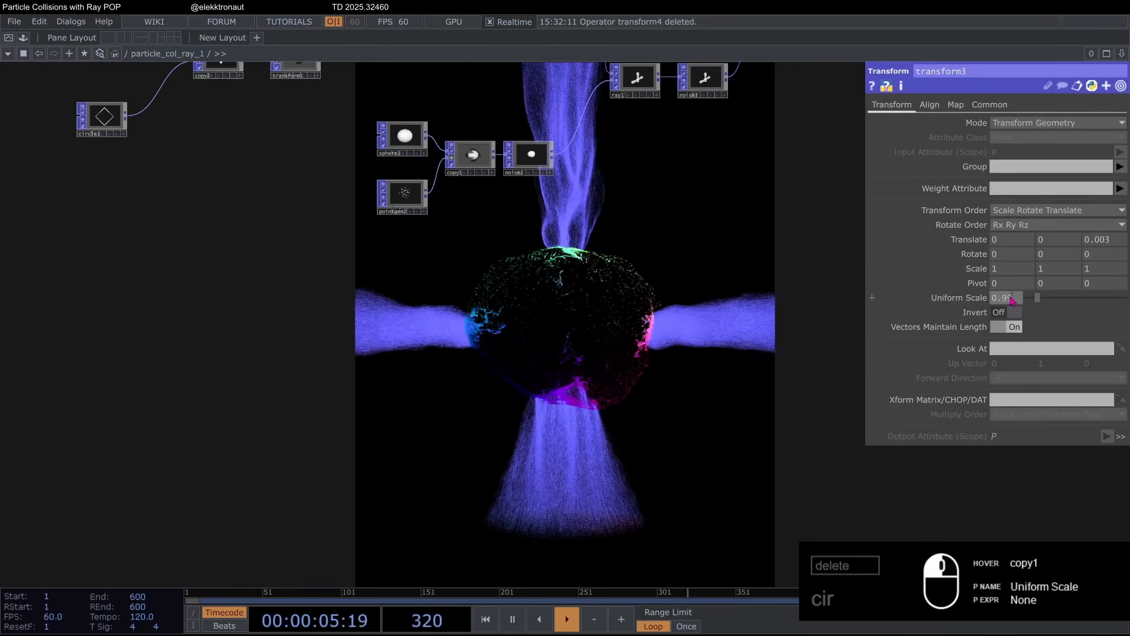
middle_click_drag(1011, 299, 1013, 272)
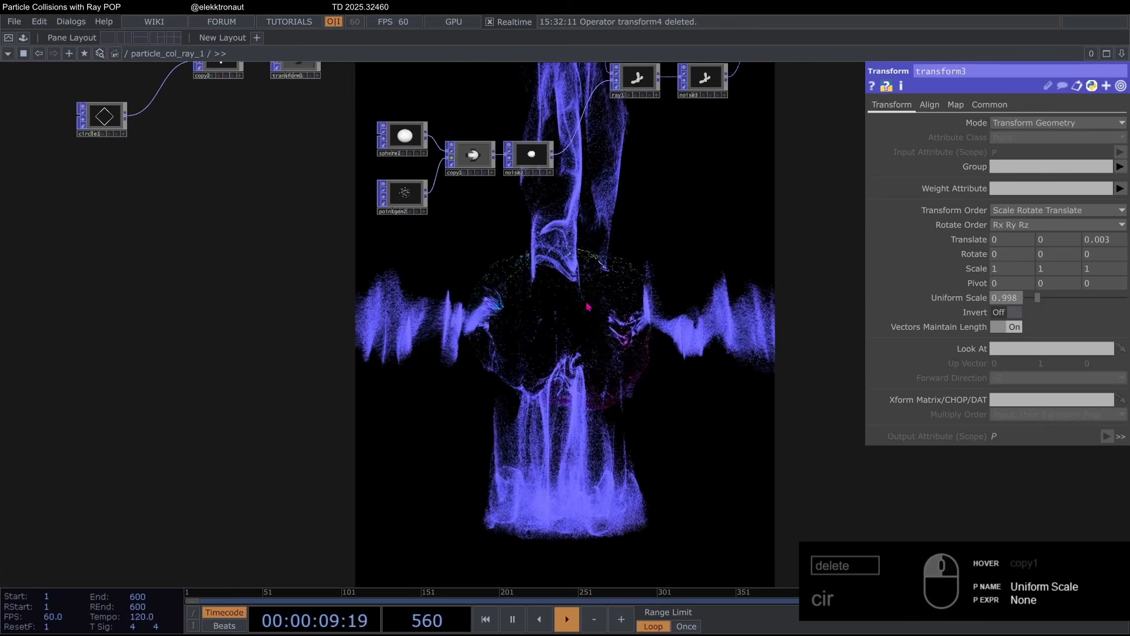
Step: Reset transform3's uniform scale to 1 and set its translation to 0, -.008, 0
left_click_drag(462, 255, 421, 272)
scroll(422, 272, "down", 5)
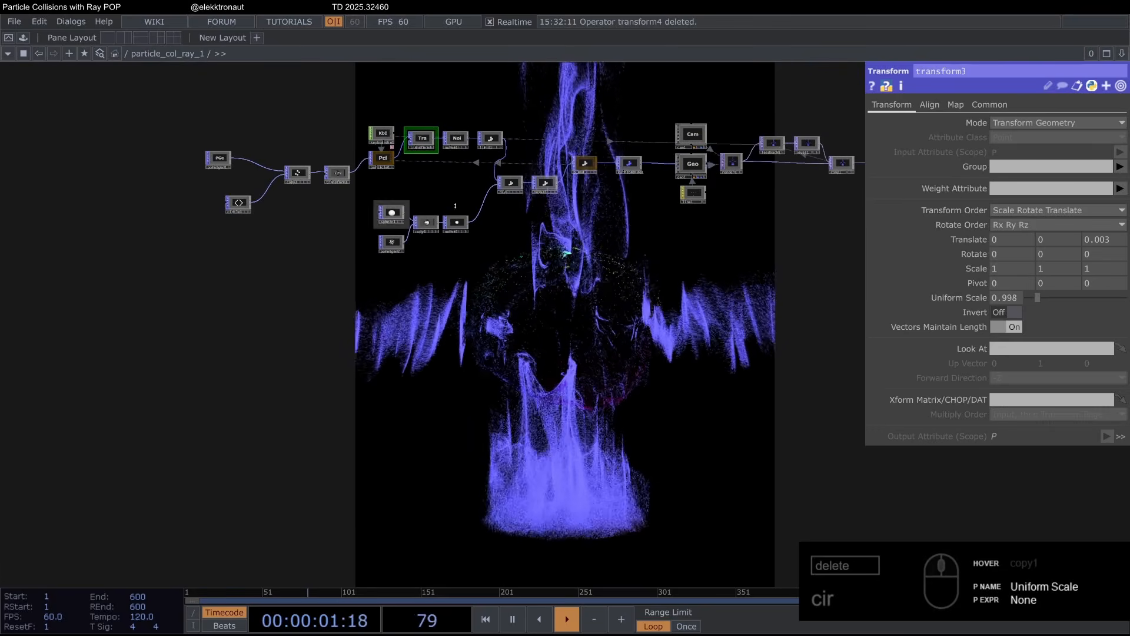
scroll(523, 204, "up", 5)
left_click_drag(379, 354, 741, 352)
scroll(429, 112, "up", 2)
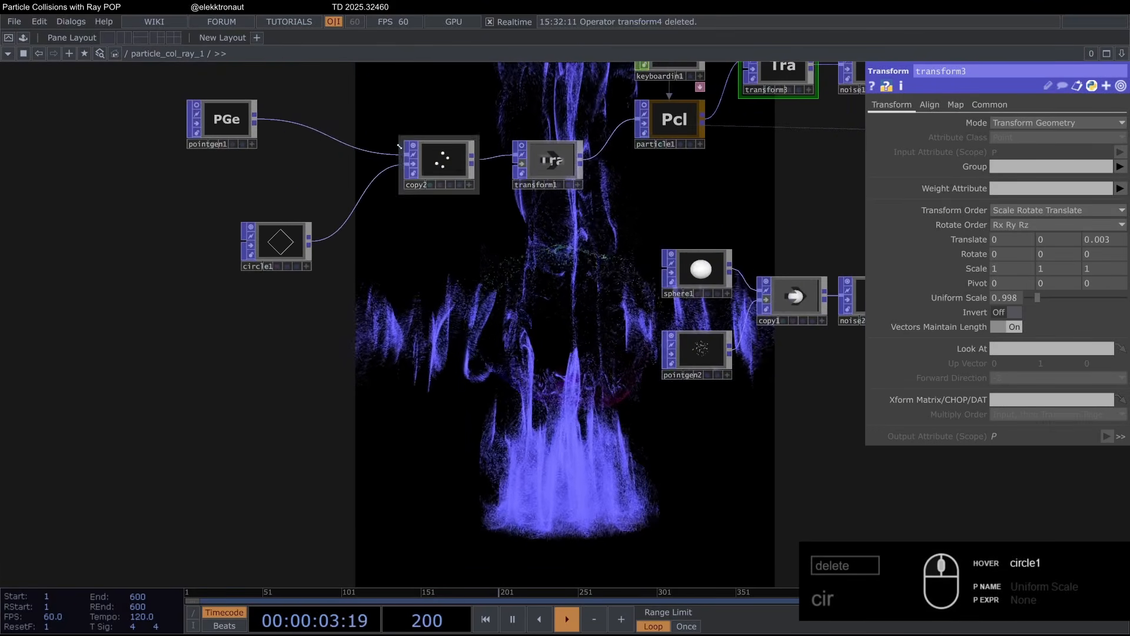
scroll(398, 180, "down", 2)
left_click_drag(483, 238, 271, 260)
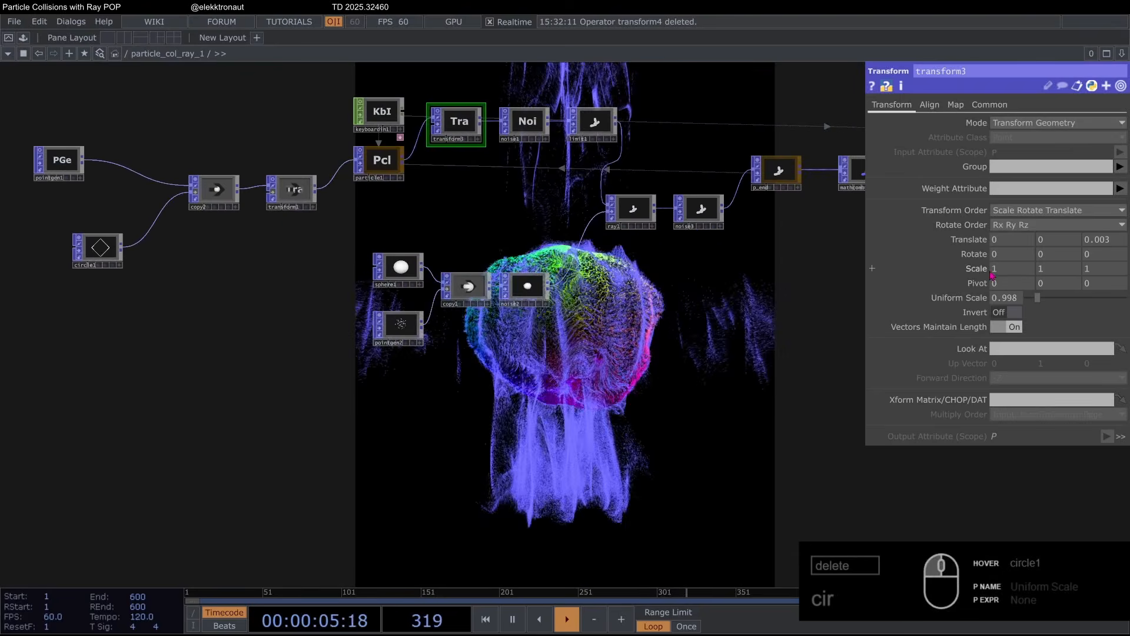
type("1")
left_click(1098, 240)
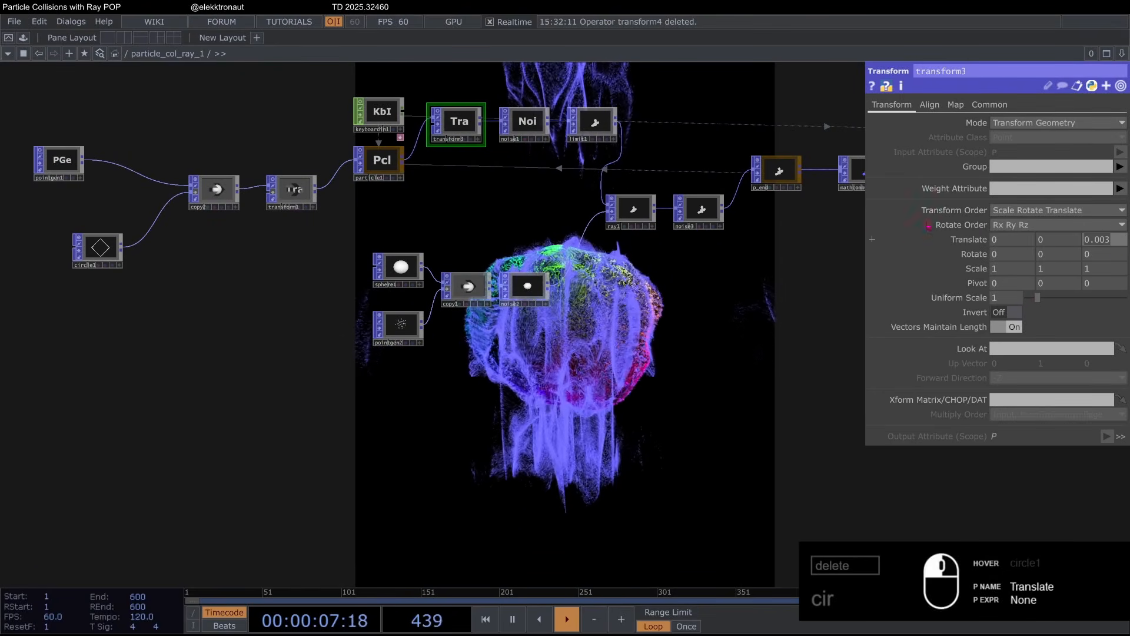
type("0")
key("Return")
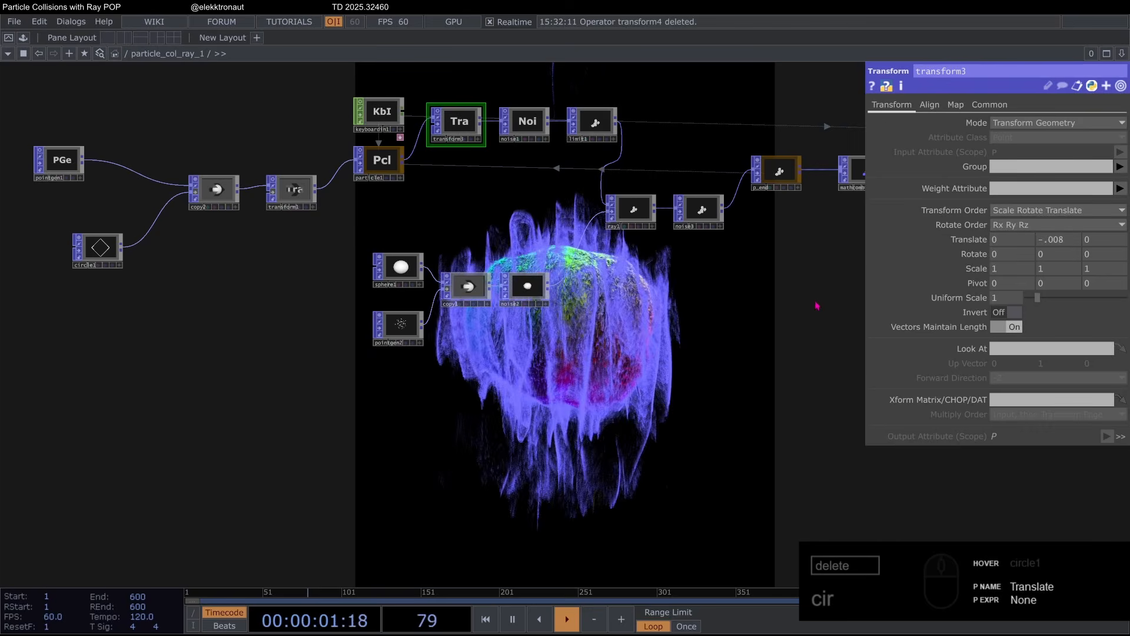
left_click_drag(749, 311, 613, 310)
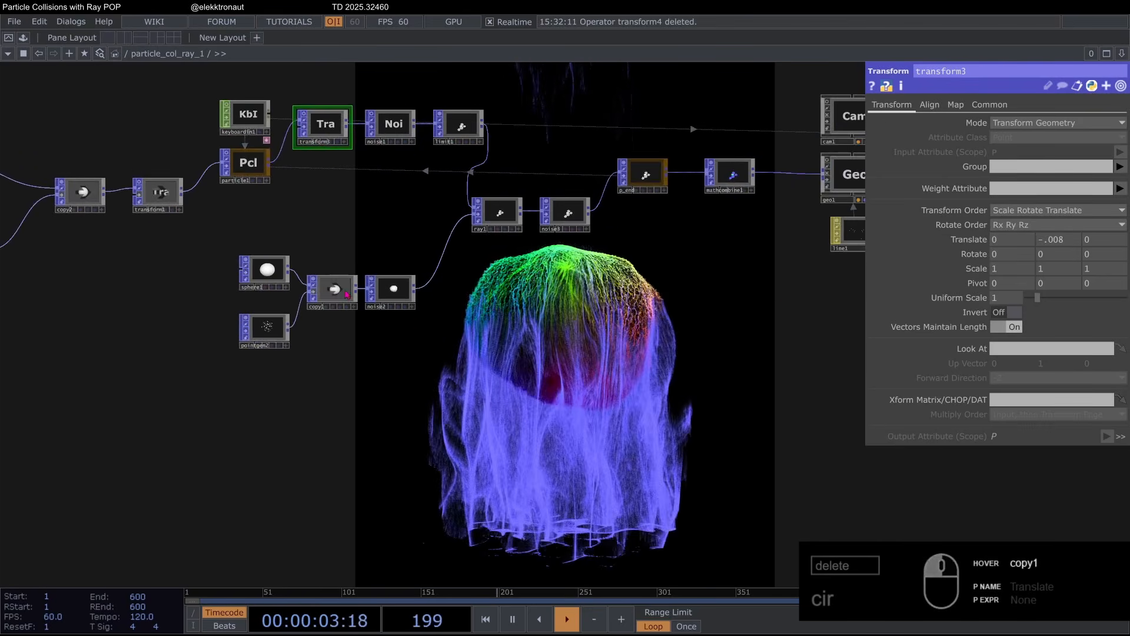
Step: Restart the particle simulation and show the parameters of transform1 feeding the particle operator
scroll(347, 285, "up", 3)
scroll(428, 286, "down", 5)
left_click_drag(489, 323, 440, 346)
scroll(502, 326, "up", 2)
key("1")
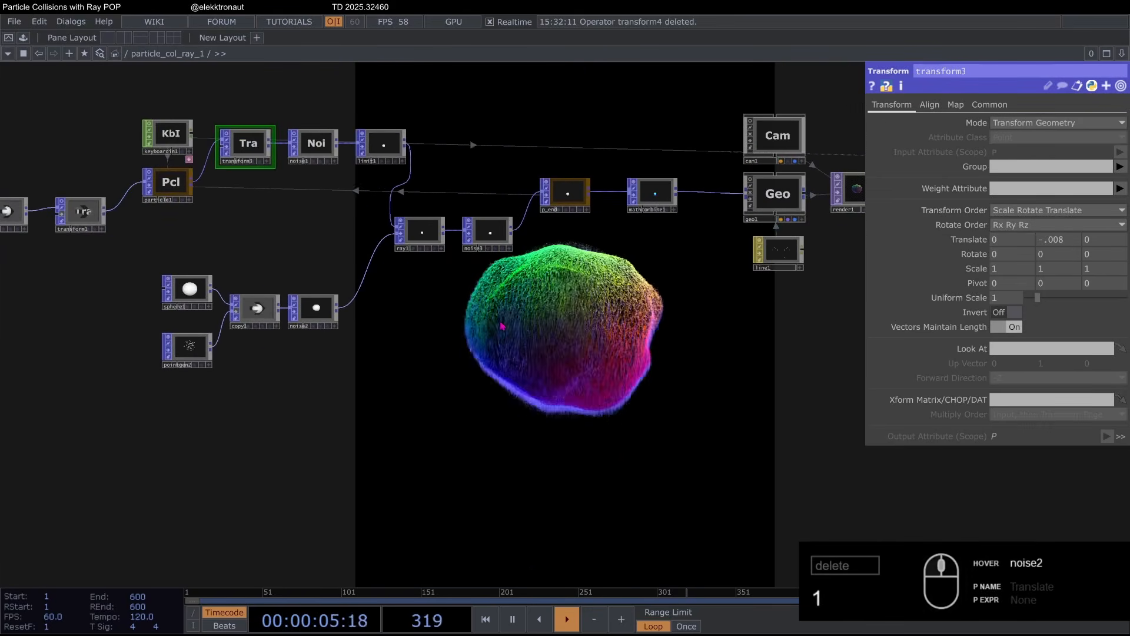
left_click_drag(502, 326, 658, 339)
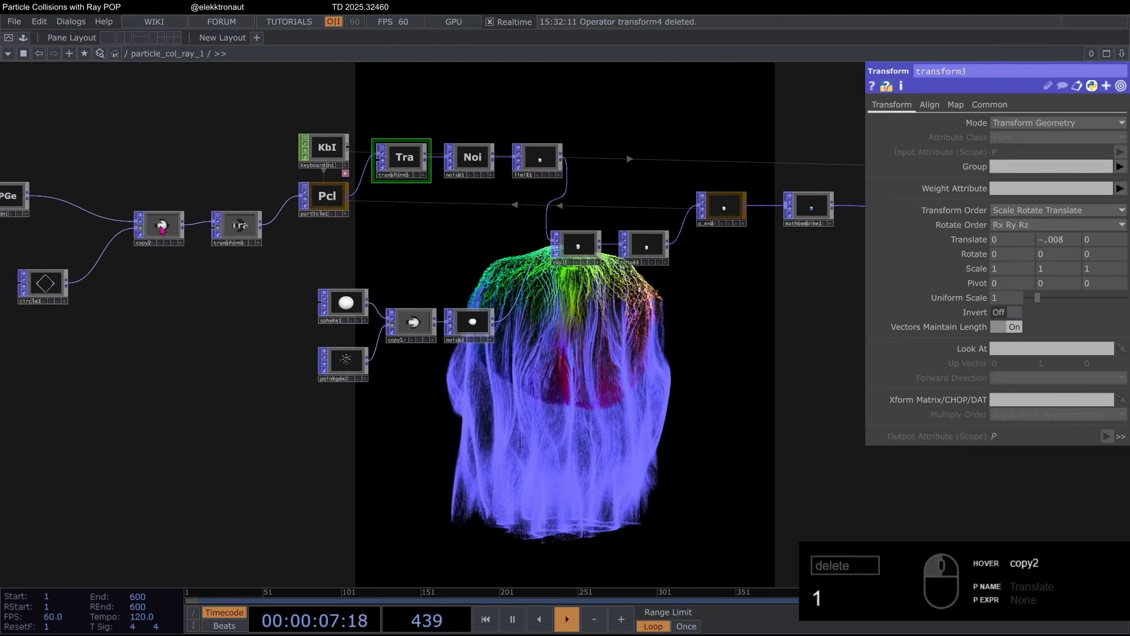
left_click(238, 231)
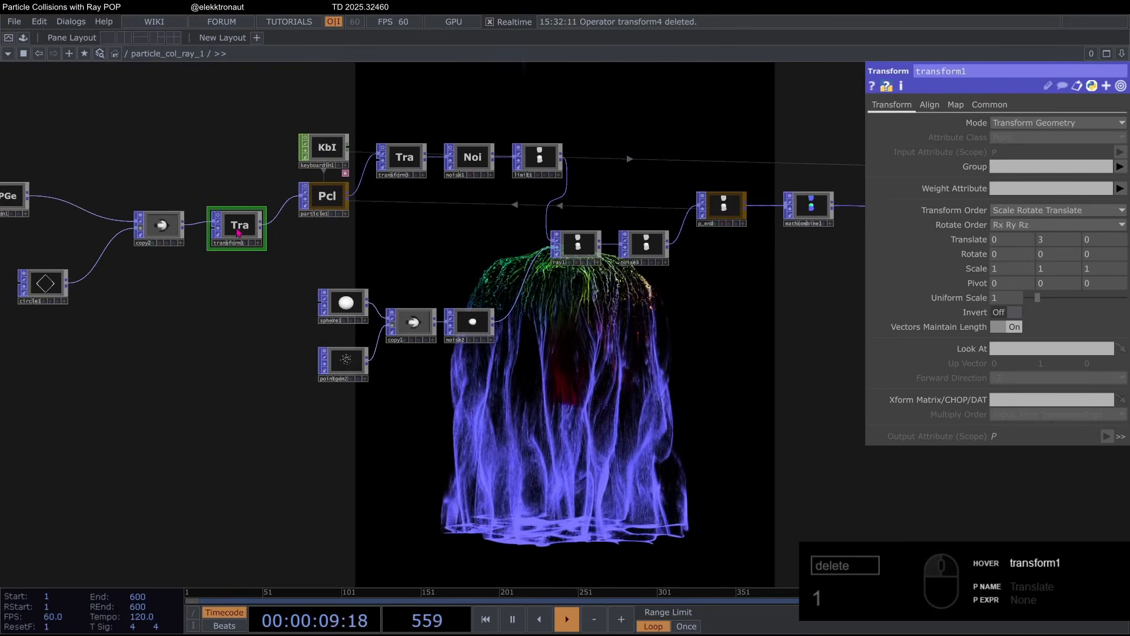
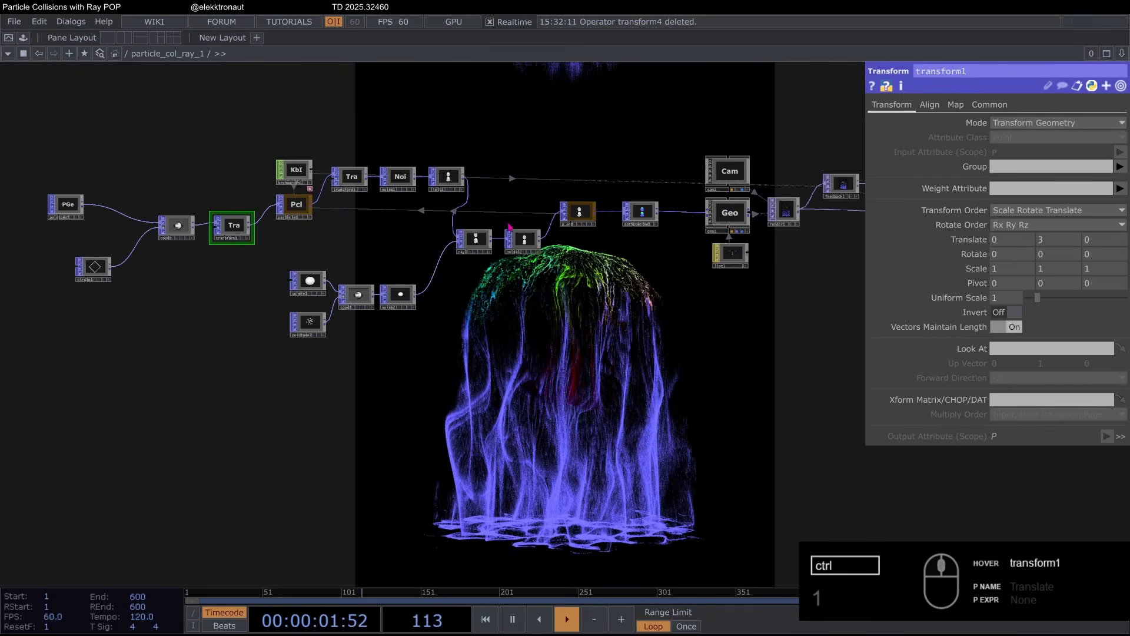
Step: Save the project and leave particle_col_ray_1 for the root network
key("ctrl+s")
left_click_drag(656, 178, 383, 247)
scroll(380, 279, "down", 6)
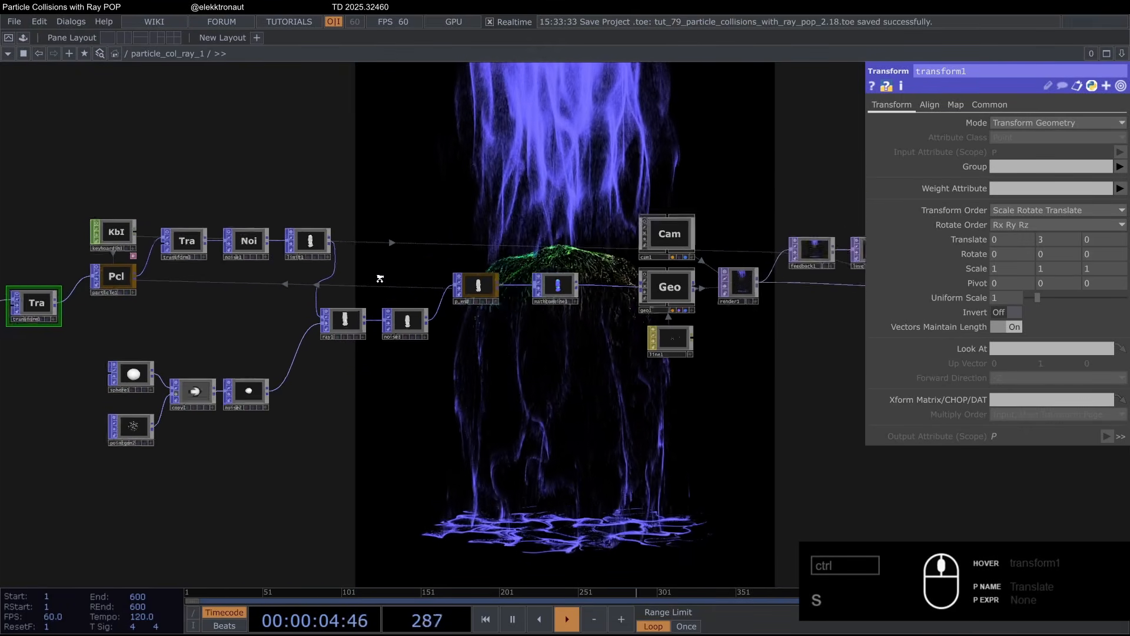
scroll(379, 279, "down", 3)
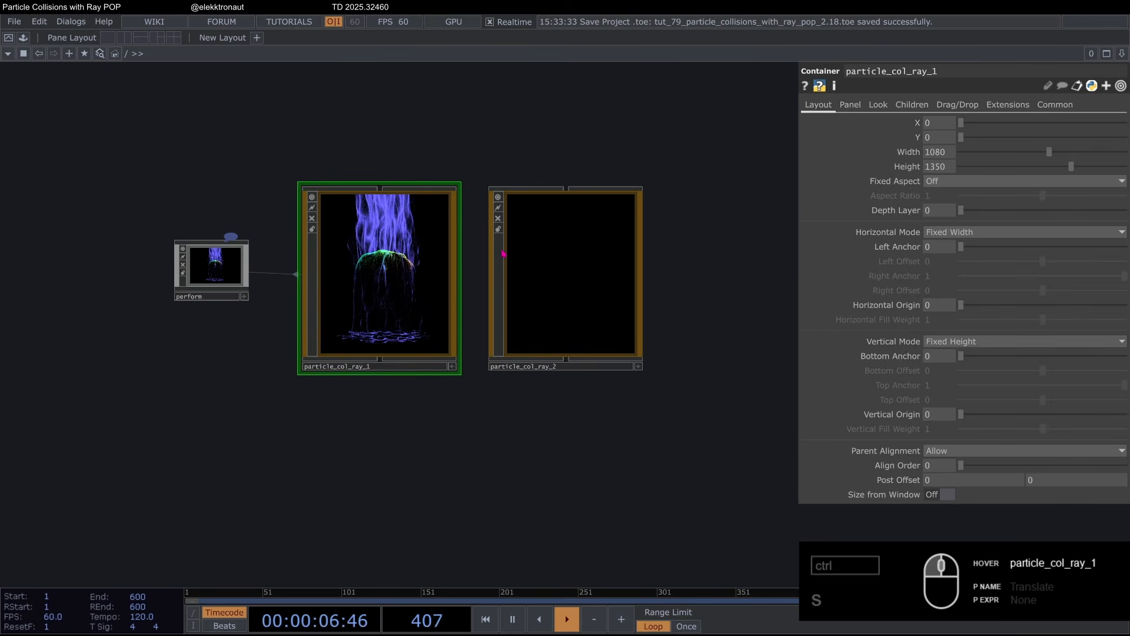
Step: Enter particle_col_ray_2 and examine the chain from the particle and ray operators to mathcombine2
scroll(608, 331, "up", 4)
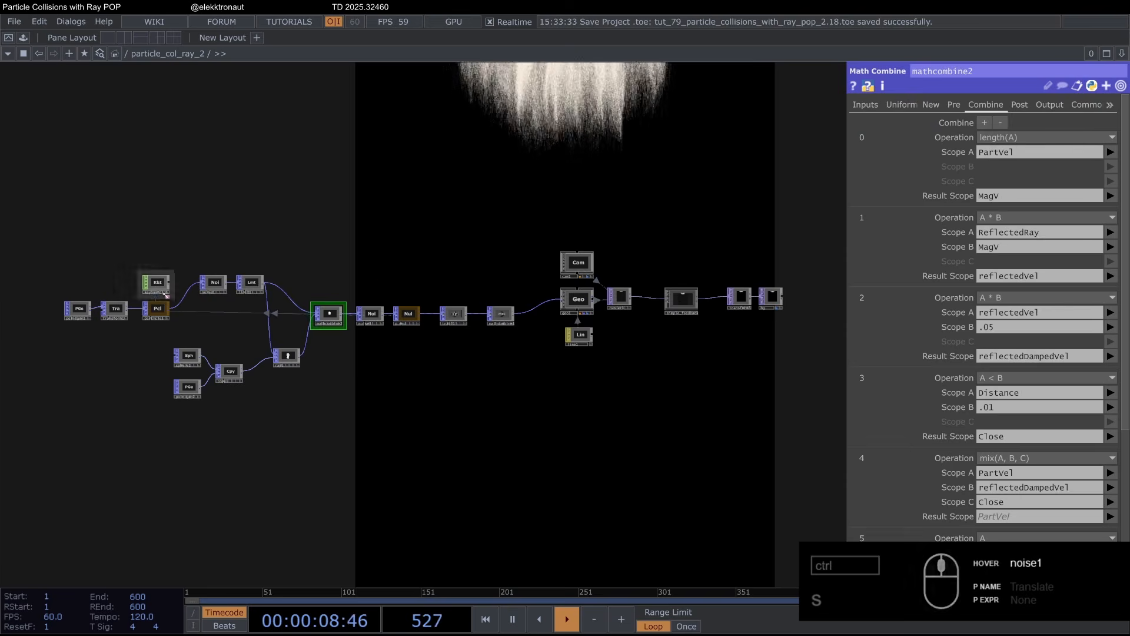
scroll(383, 282, "up", 2)
left_click_drag(382, 282, 472, 255)
scroll(203, 296, "up", 2)
left_click_drag(462, 308, 281, 308)
scroll(282, 309, "down", 2)
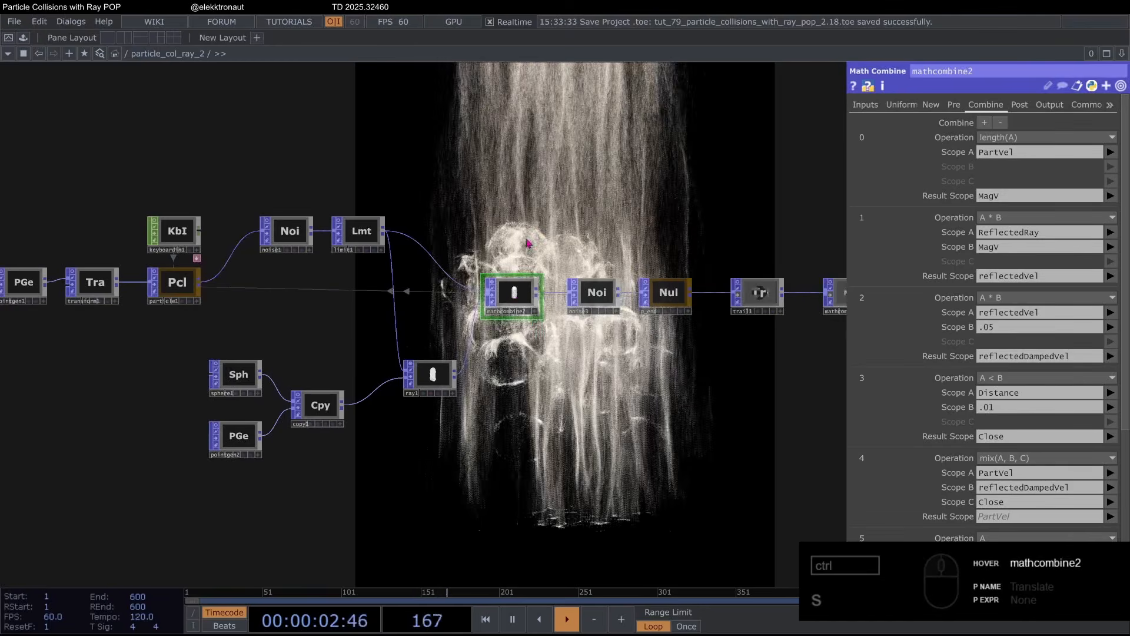
left_click_drag(410, 314, 427, 248)
scroll(550, 287, "up", 2)
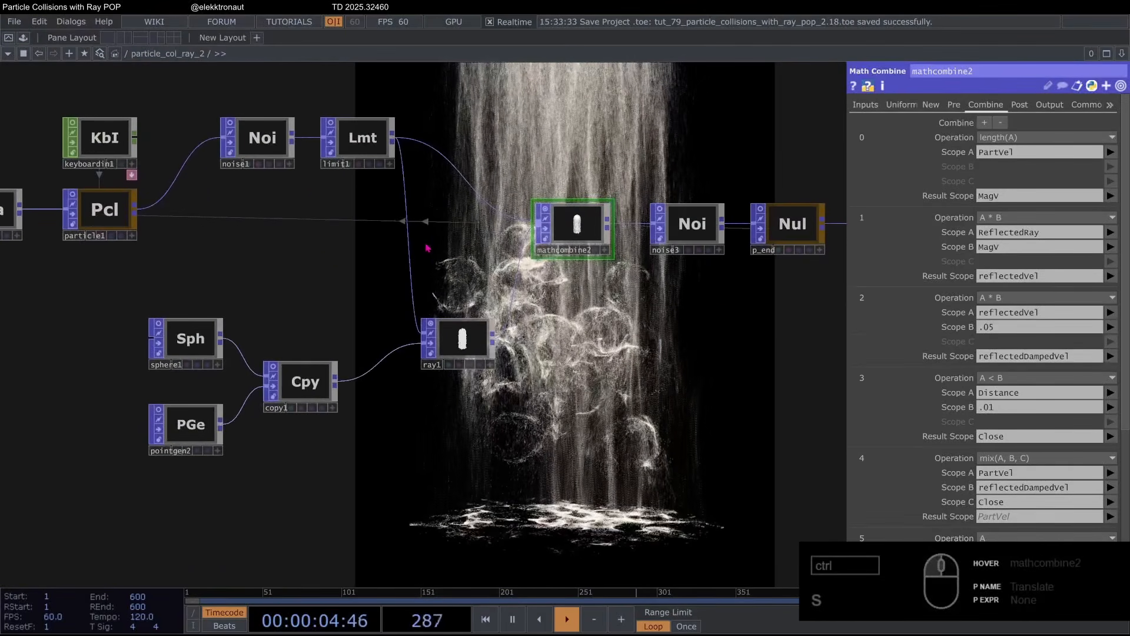
Step: Compare the outputs of both particle containers at root level and re-enter particle_col_ray_2
scroll(575, 269, "down", 6)
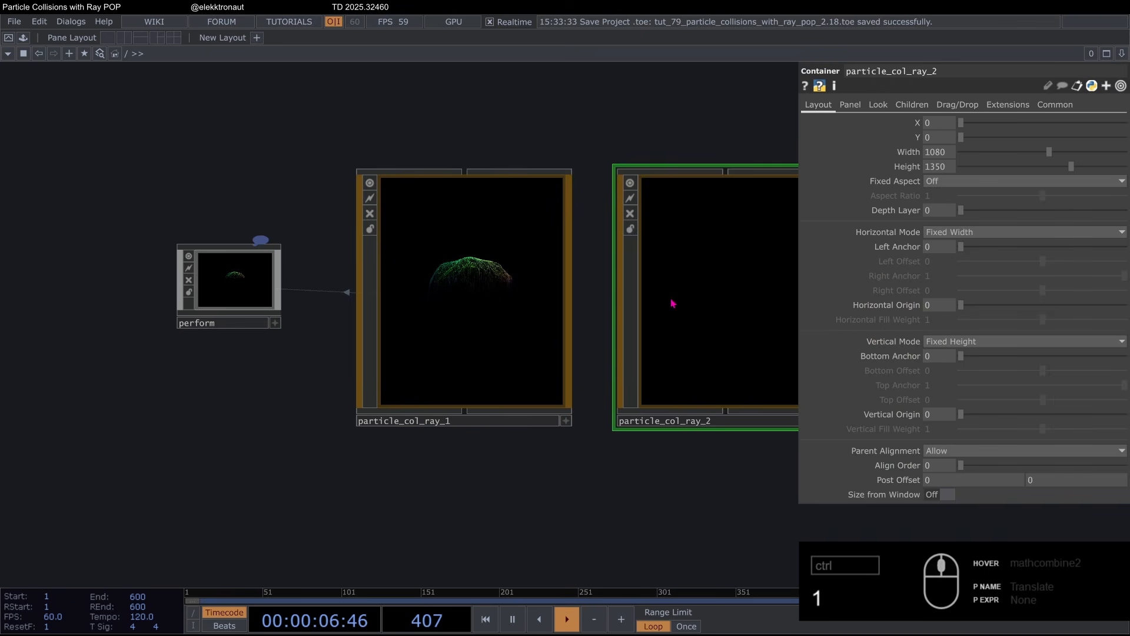
scroll(479, 248, "up", 4)
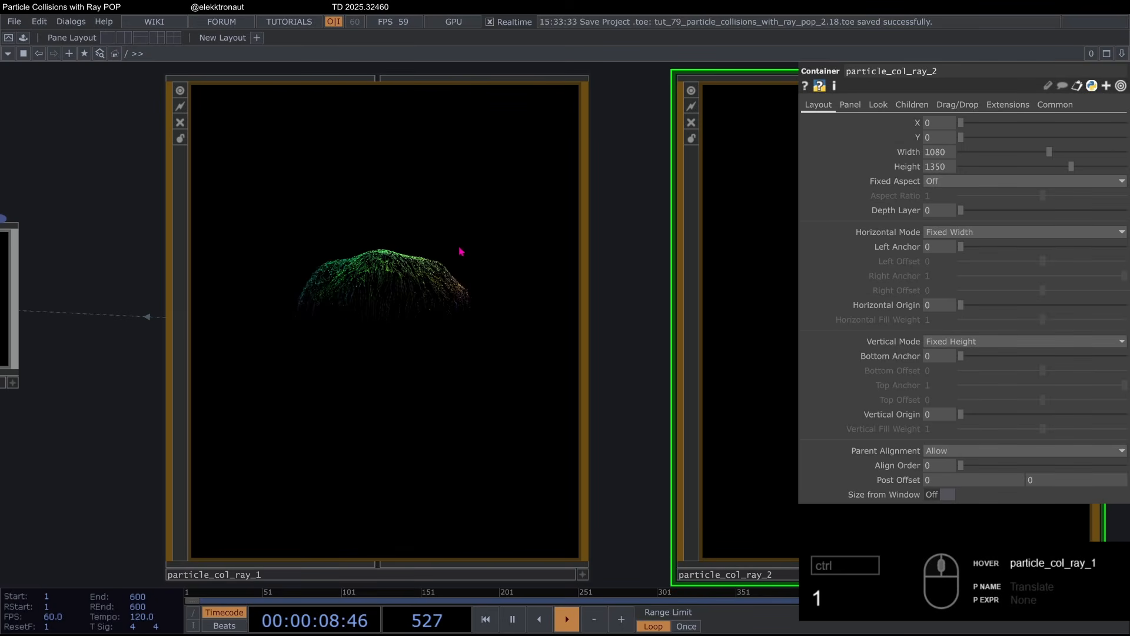
scroll(638, 254, "down", 2)
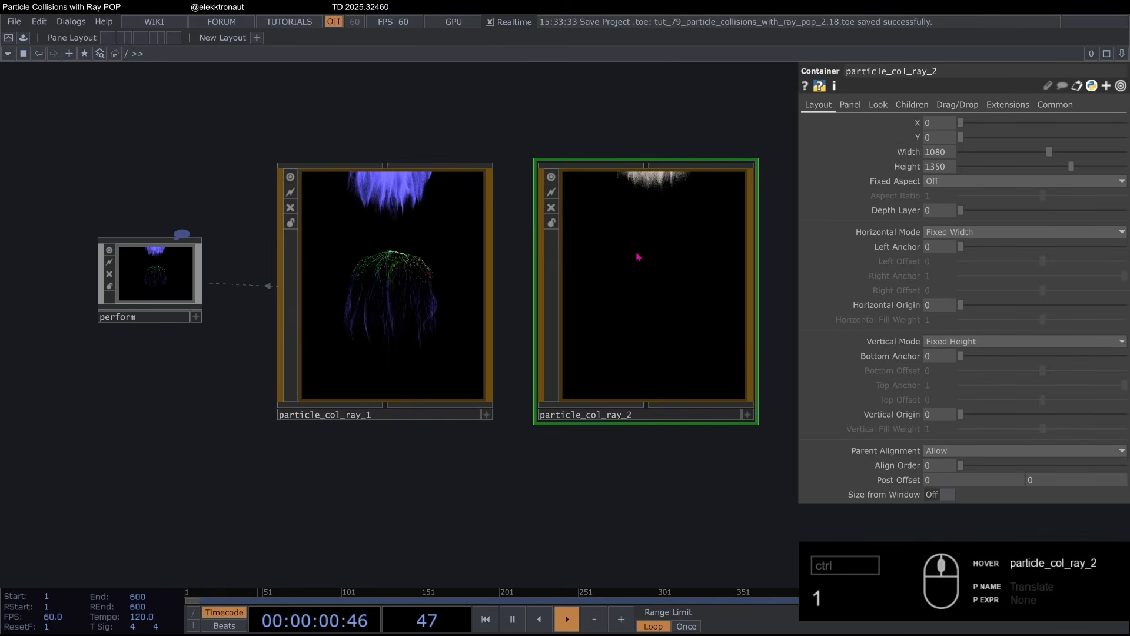
scroll(673, 238, "up", 4)
scroll(673, 238, "up", 5)
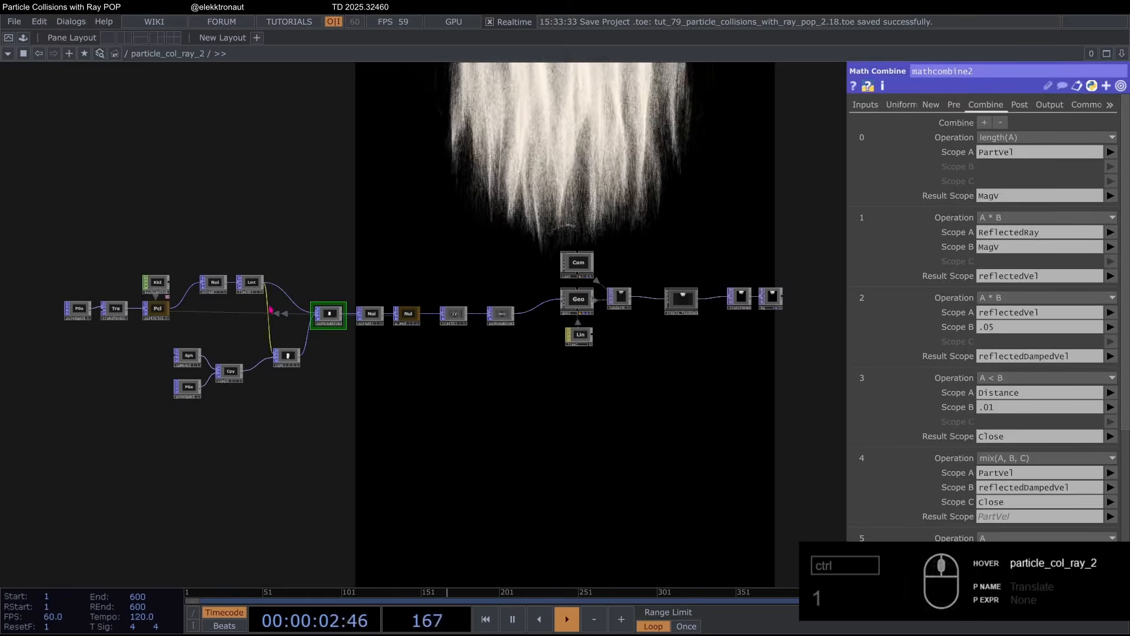
Step: Try .5 as Scope B of combine operation 2 in mathcombine2, the factor damping reflectedVel
scroll(624, 219, "up", 2)
scroll(550, 209, "down", 3)
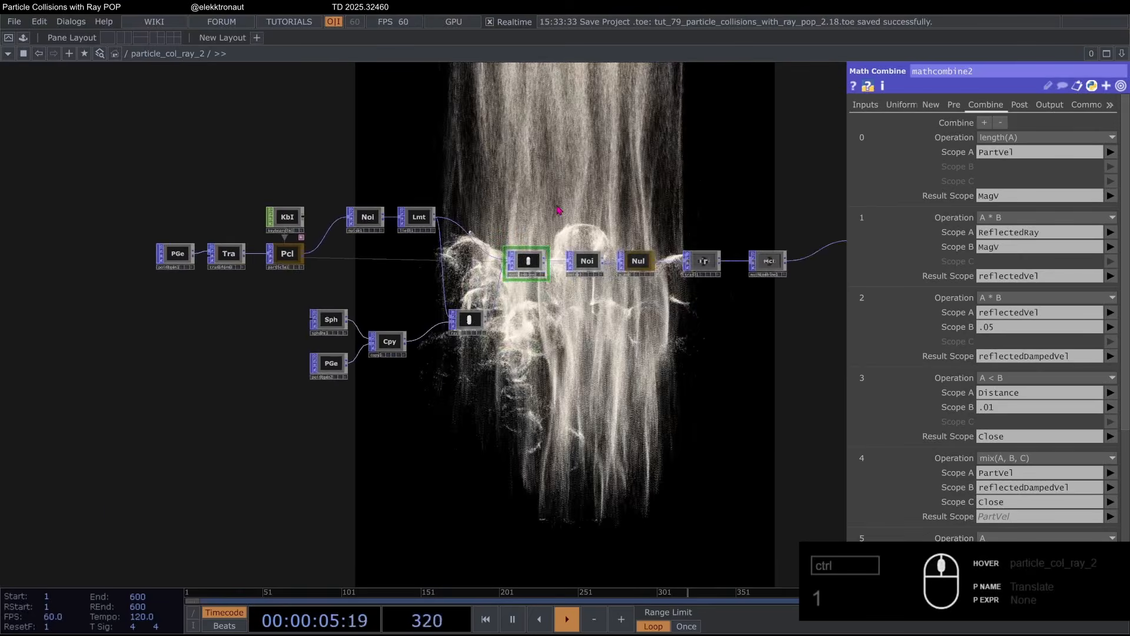
scroll(591, 285, "up", 2)
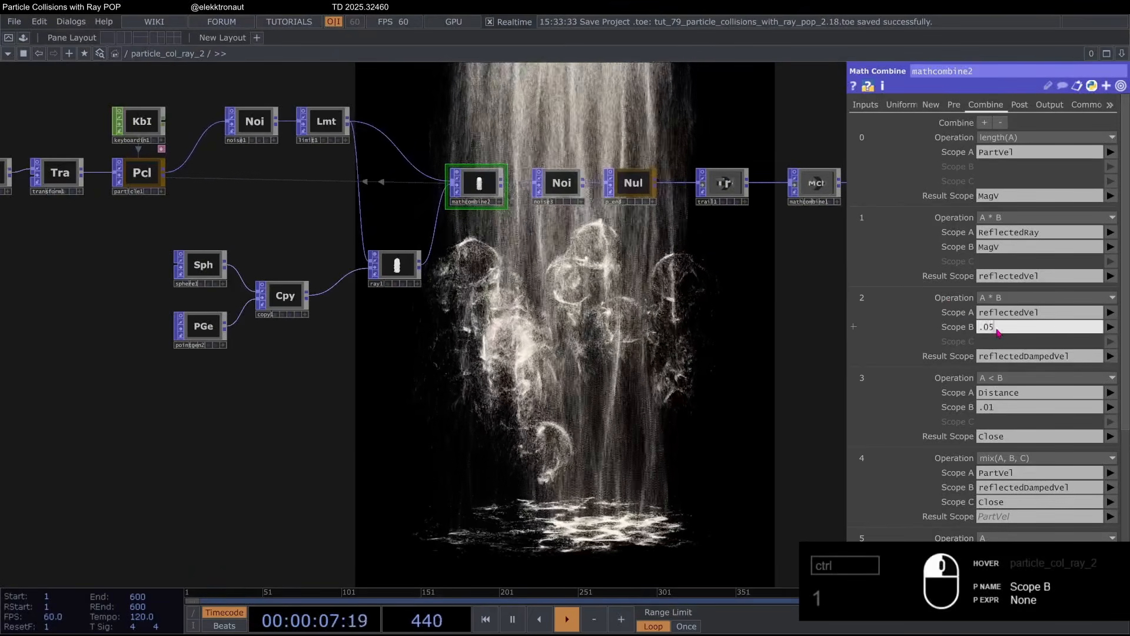
key("BackSpace")
key("Return")
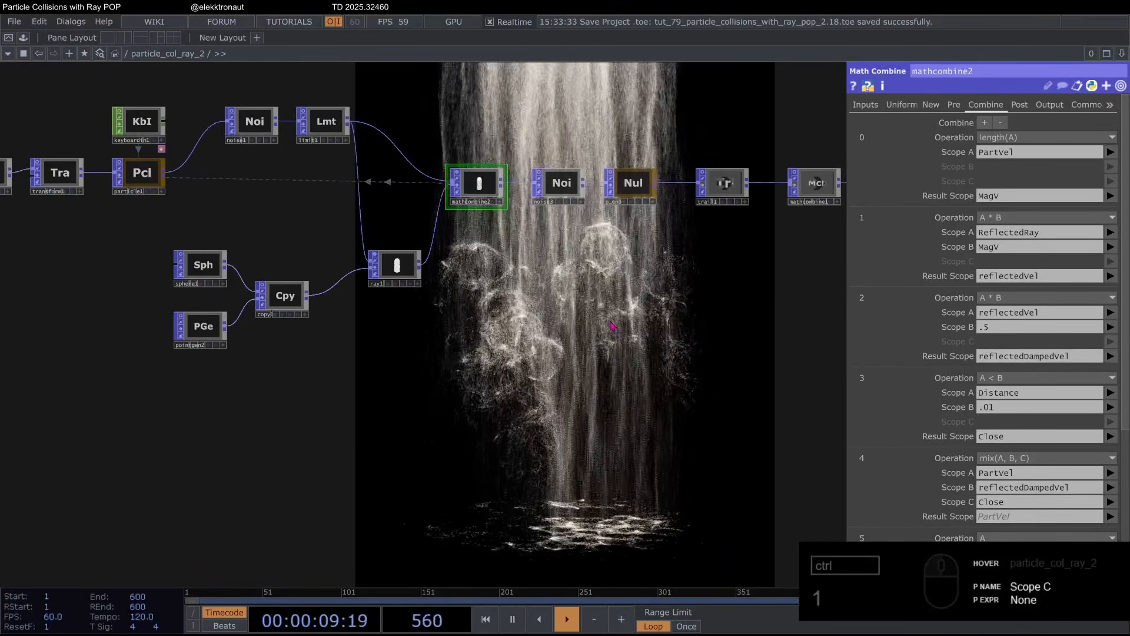
Step: Undo the last change to the reflectedVel damping factor in mathcombine2 after watching the particles' bounce
left_click_drag(579, 248, 537, 209)
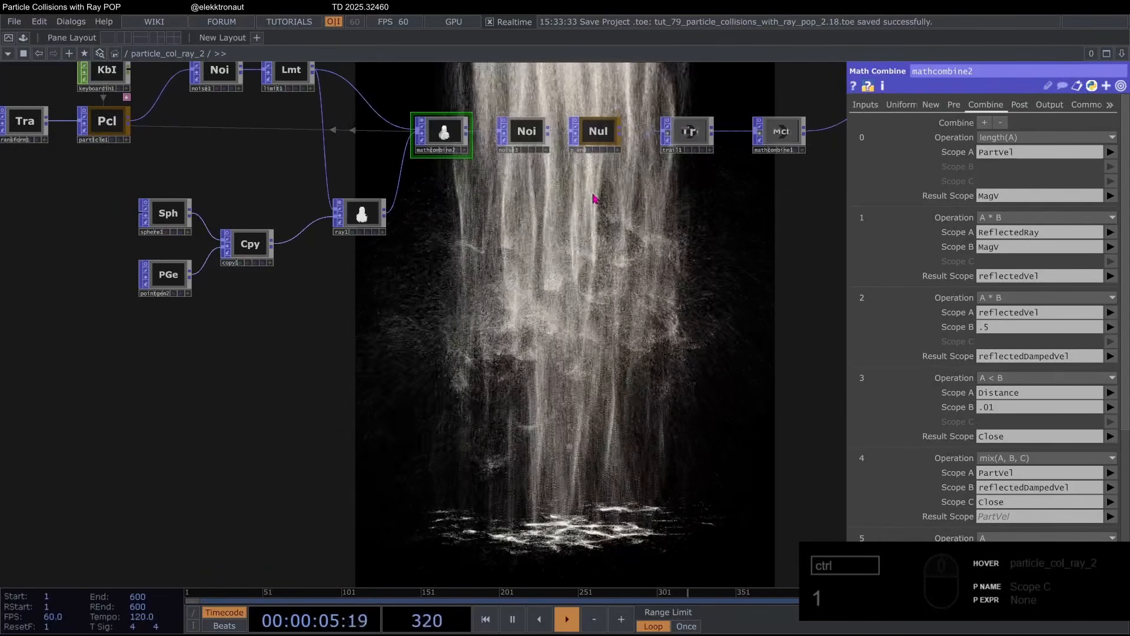
left_click_drag(499, 200, 542, 269)
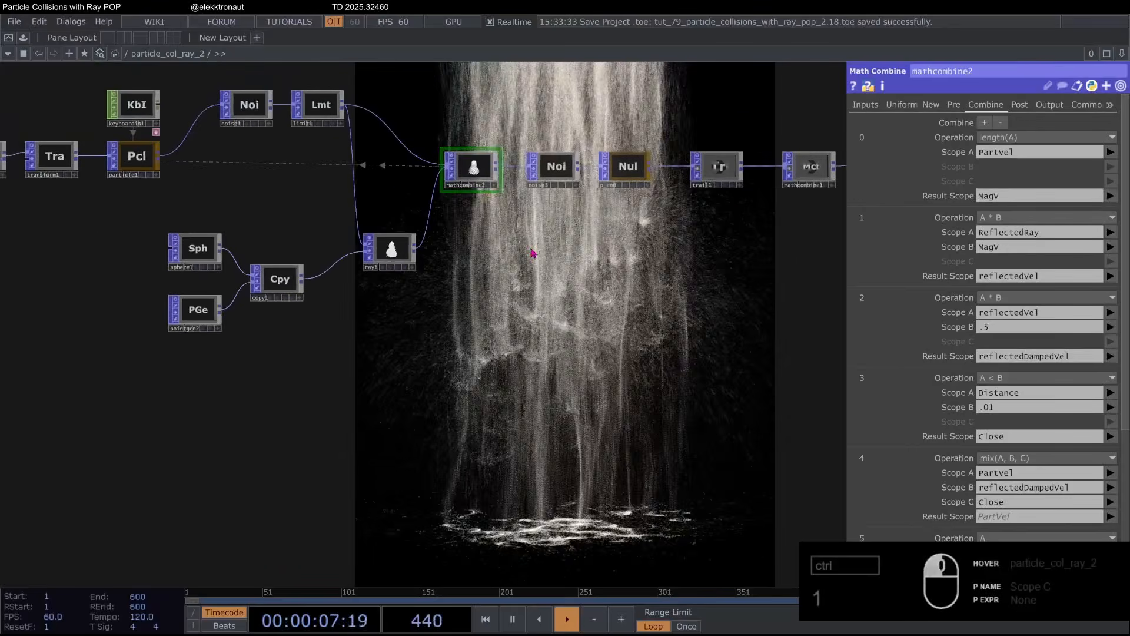
key("ctrl+z")
mouse_move(353, 277)
left_mouse_down()
mouse_move(438, 289)
mouse_move(357, 297)
left_mouse_up()
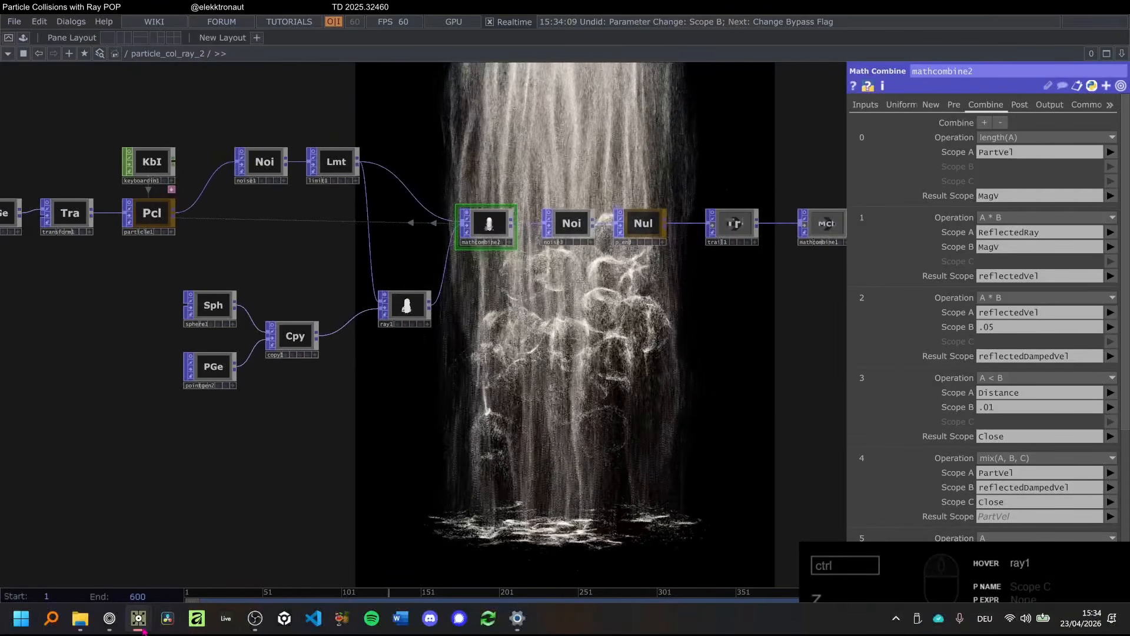
Step: Switch to the open TouchDesigner Overview project and view the Basic Collisions example in ParticleBasics
mouse_move(138, 618)
left_click(390, 559)
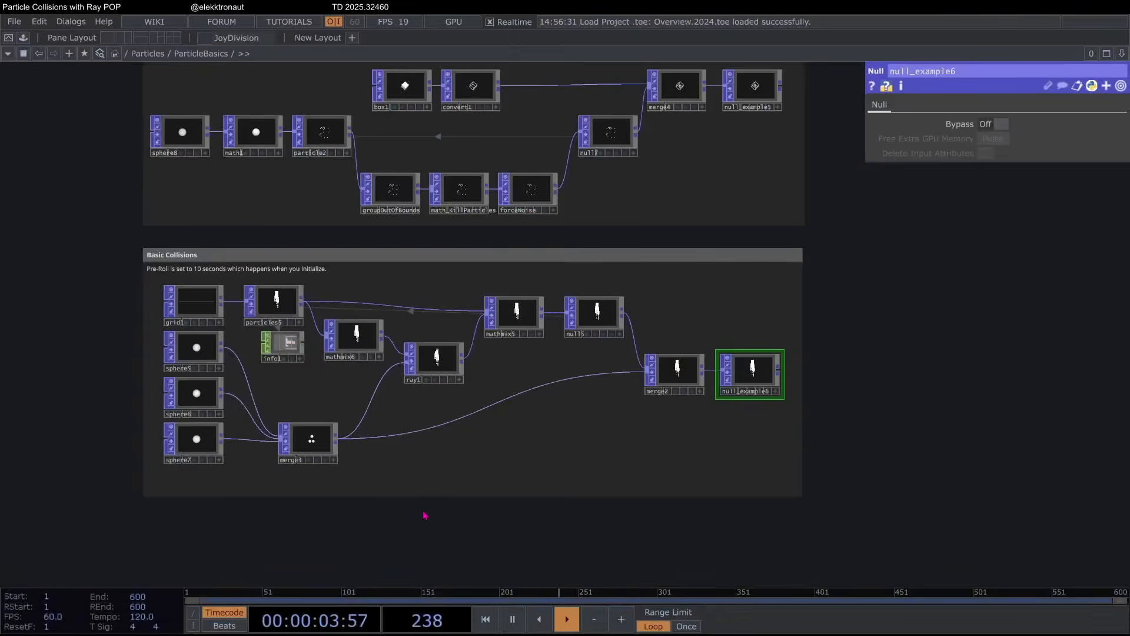
scroll(547, 254, "down", 6)
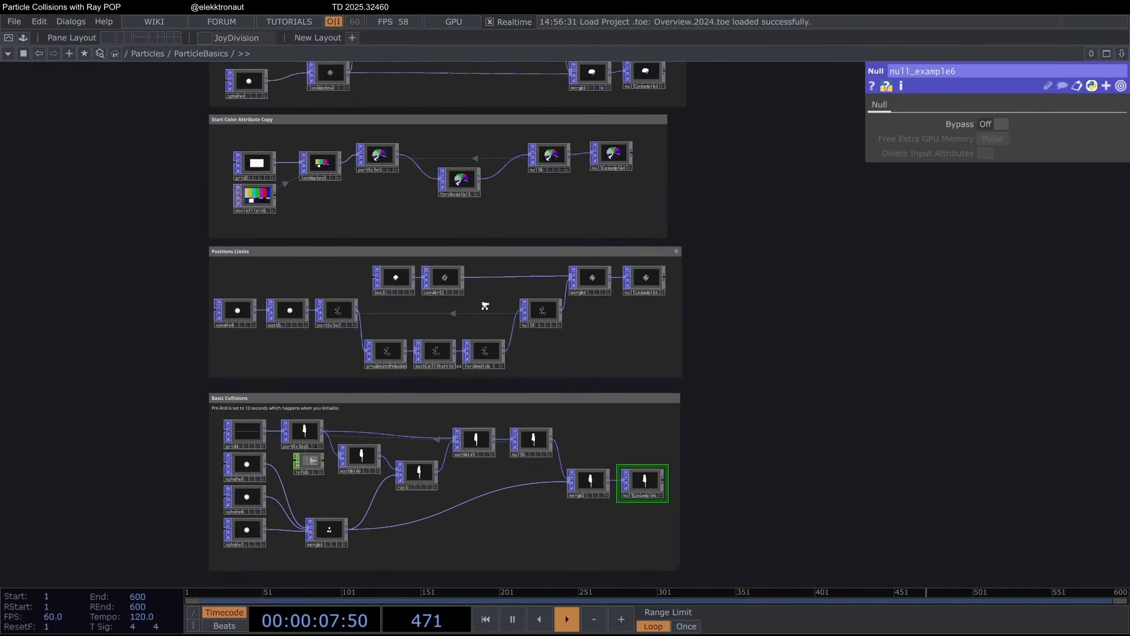
scroll(487, 311, "up", 3)
Step: Go up to the Overview project's root to locate the Particles component and re-enter ParticleBasics
scroll(487, 311, "down", 6)
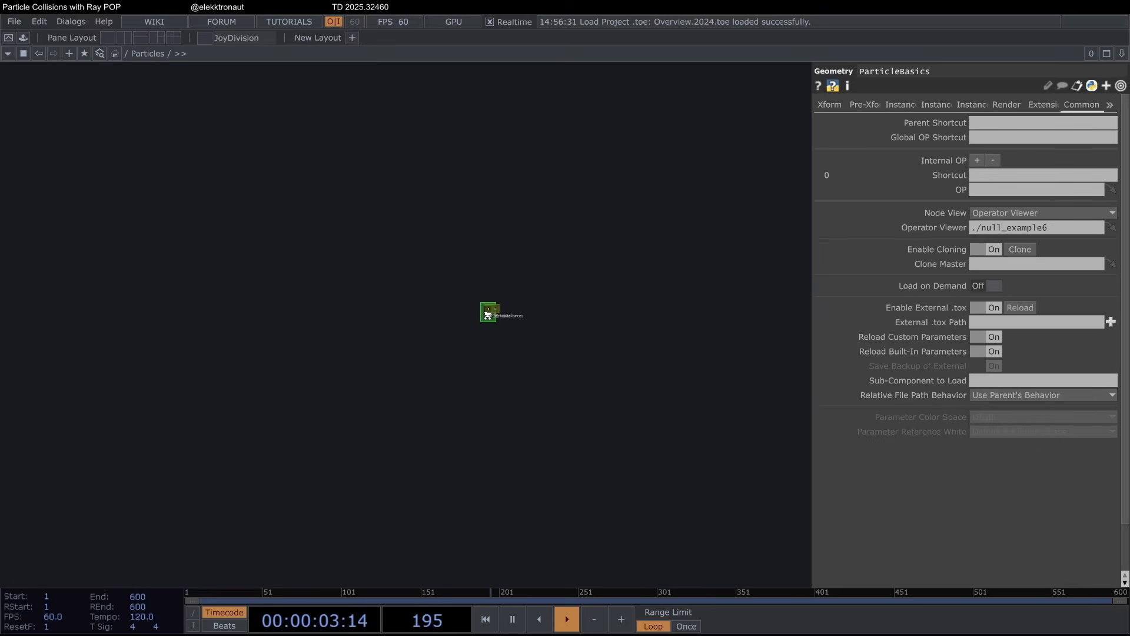
scroll(488, 314, "down", 8)
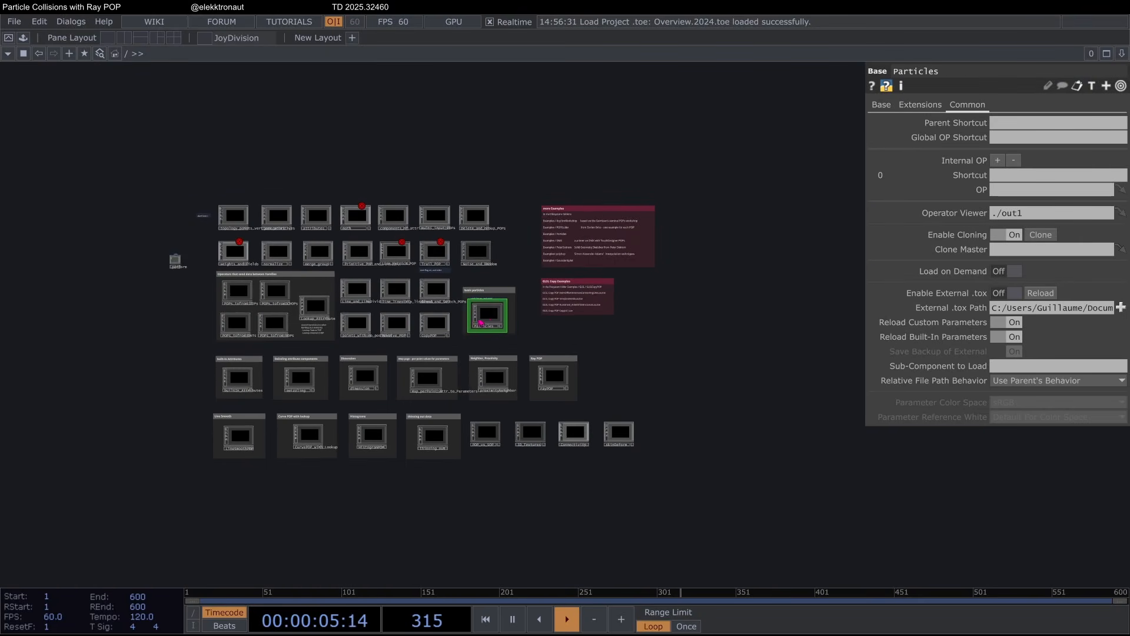
scroll(477, 318, "up", 4)
scroll(478, 313, "up", 10)
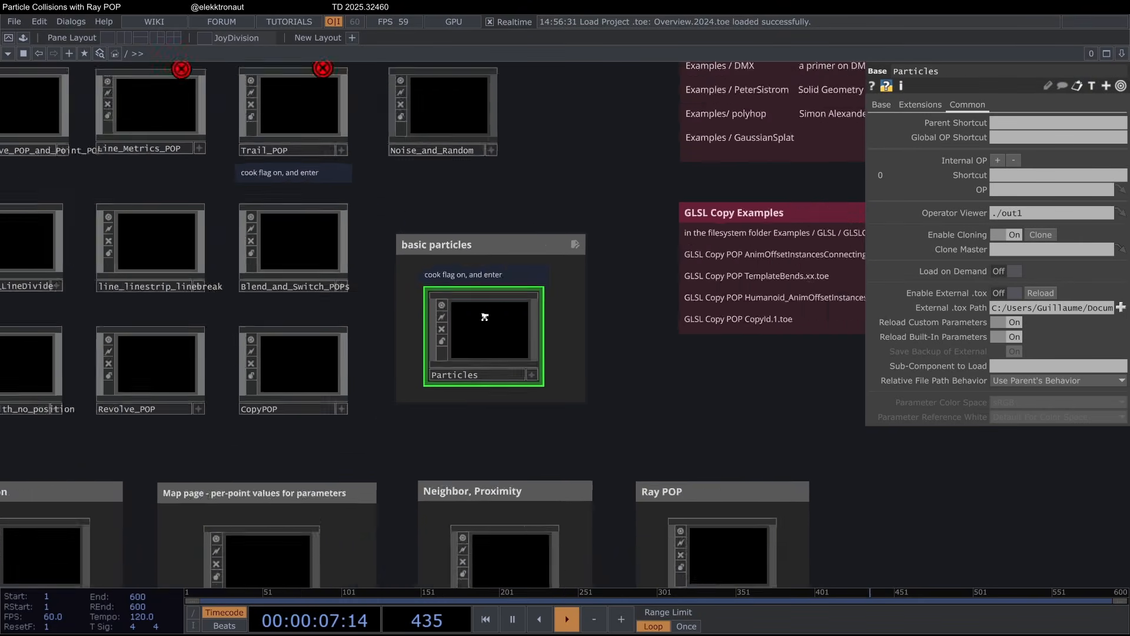
scroll(244, 359, "up", 4)
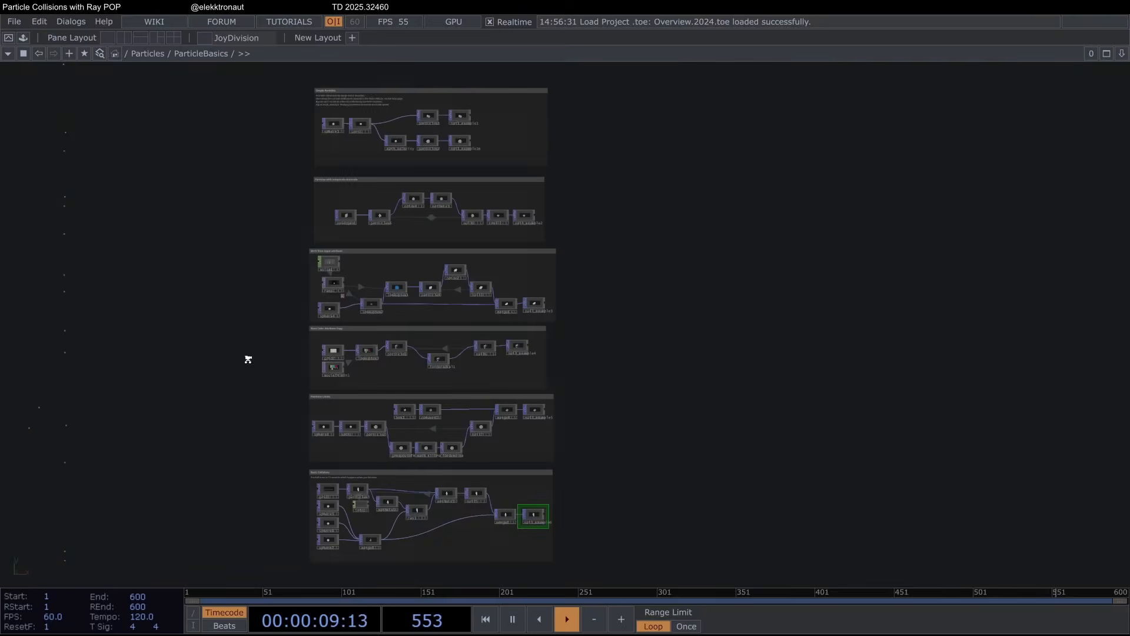
Step: Examine the Basic Collisions network and the combine operations of its mathmix5 operator
scroll(507, 388, "up", 6)
scroll(471, 377, "down", 10)
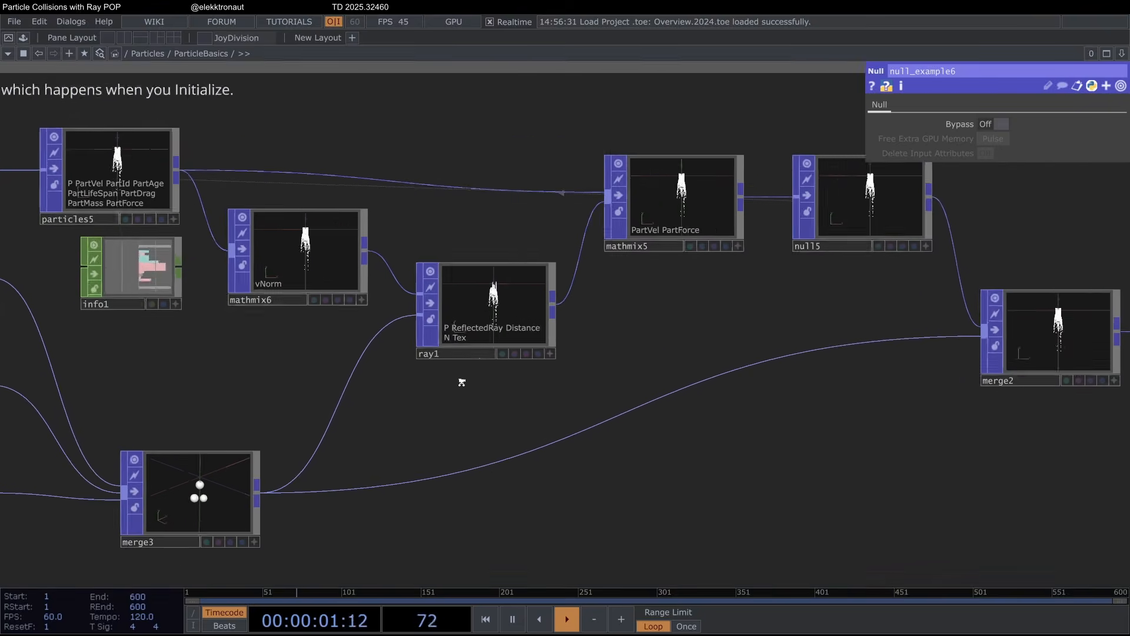
scroll(743, 422, "up", 3)
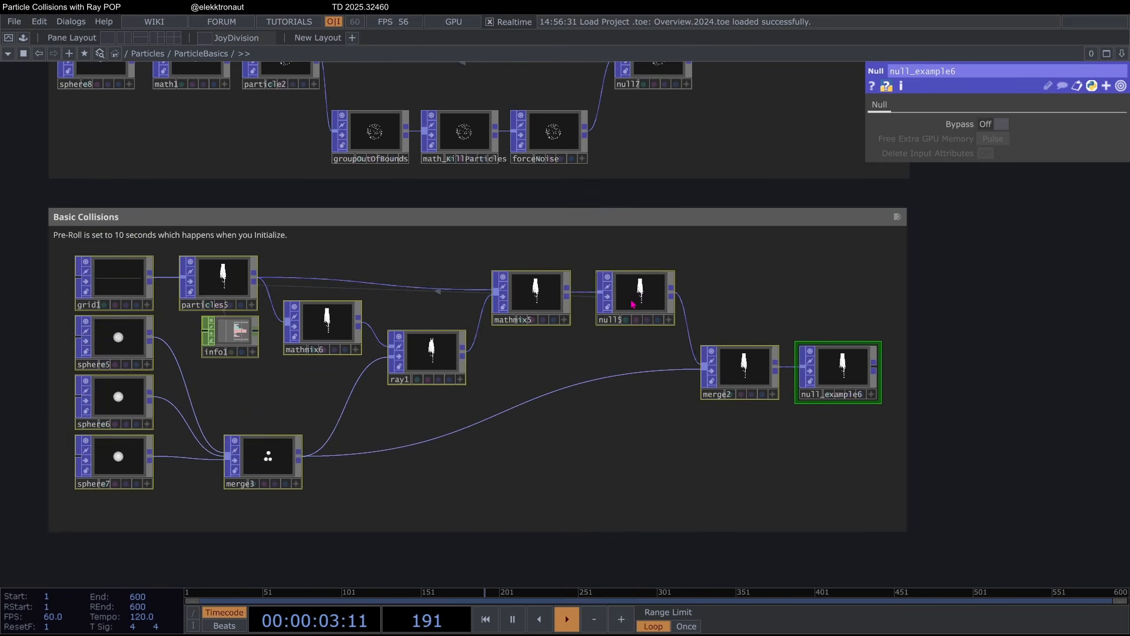
left_click(638, 298)
scroll(530, 300, "up", 5)
left_click(532, 279)
scroll(533, 279, "up", 4)
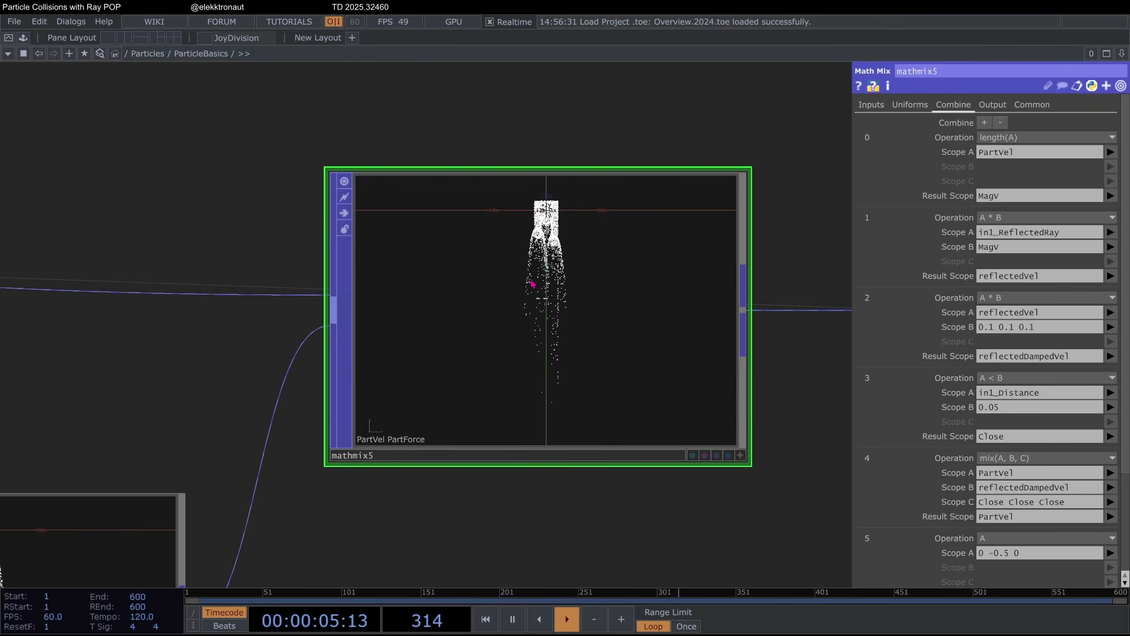
scroll(533, 280, "down", 8)
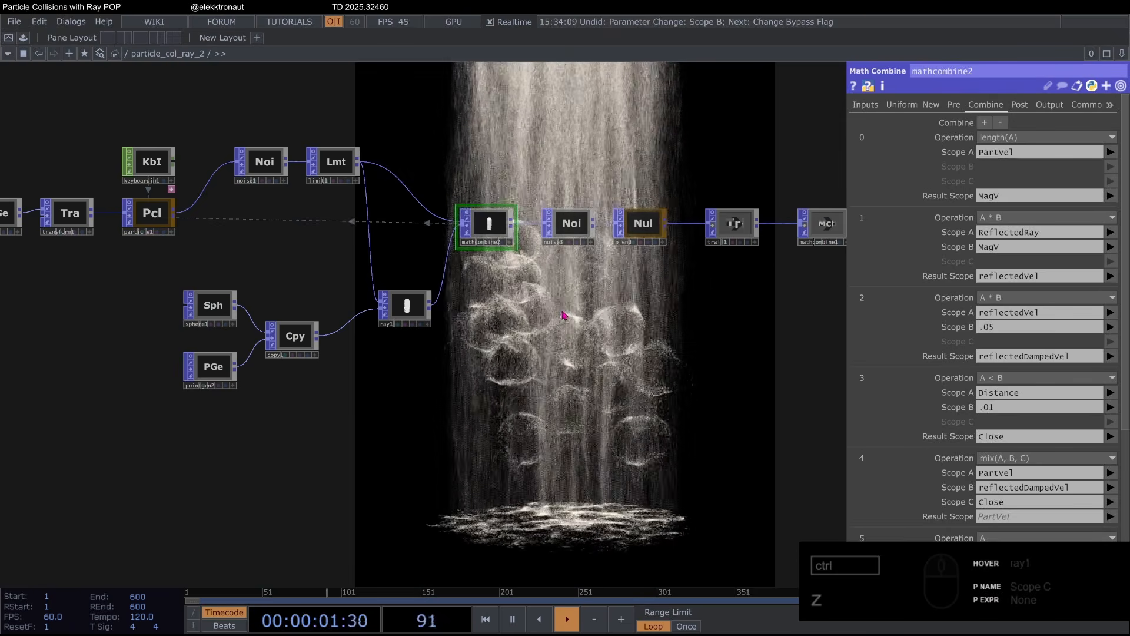
Step: Return to the particle collisions project and select ray1 in particle_col_ray_2
left_click_drag(563, 315, 677, 336)
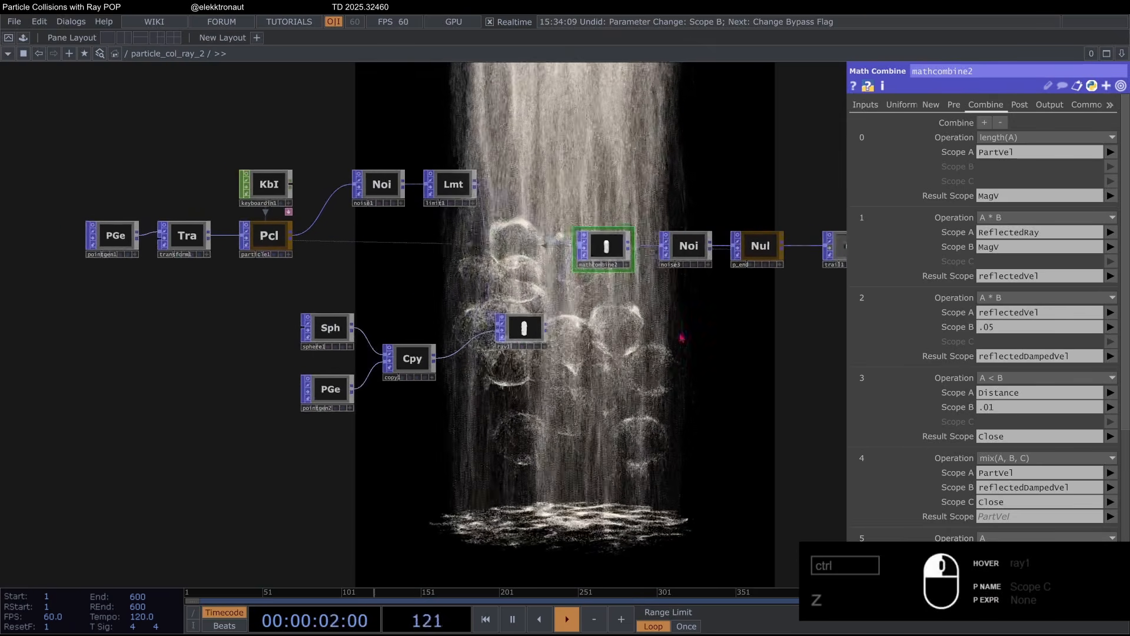
scroll(598, 243, "up", 3)
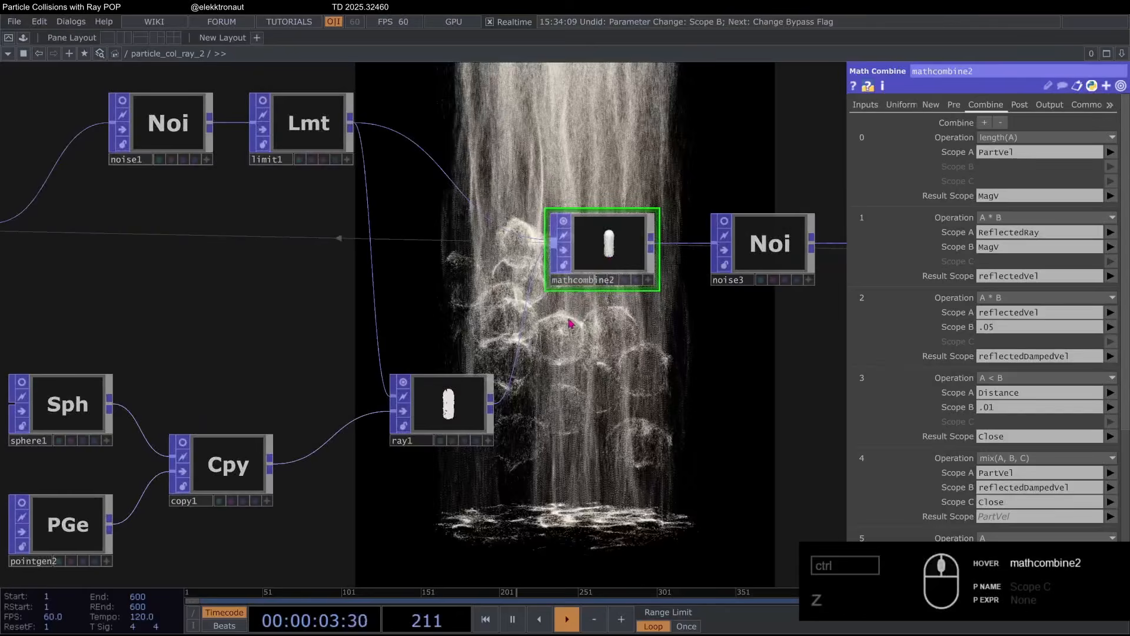
left_click(459, 403)
Step: Enter particle_col_ray_1 from the root network, view its ray1 parameters, and return to the root
scroll(617, 372, "down", 10)
scroll(617, 372, "down", 3)
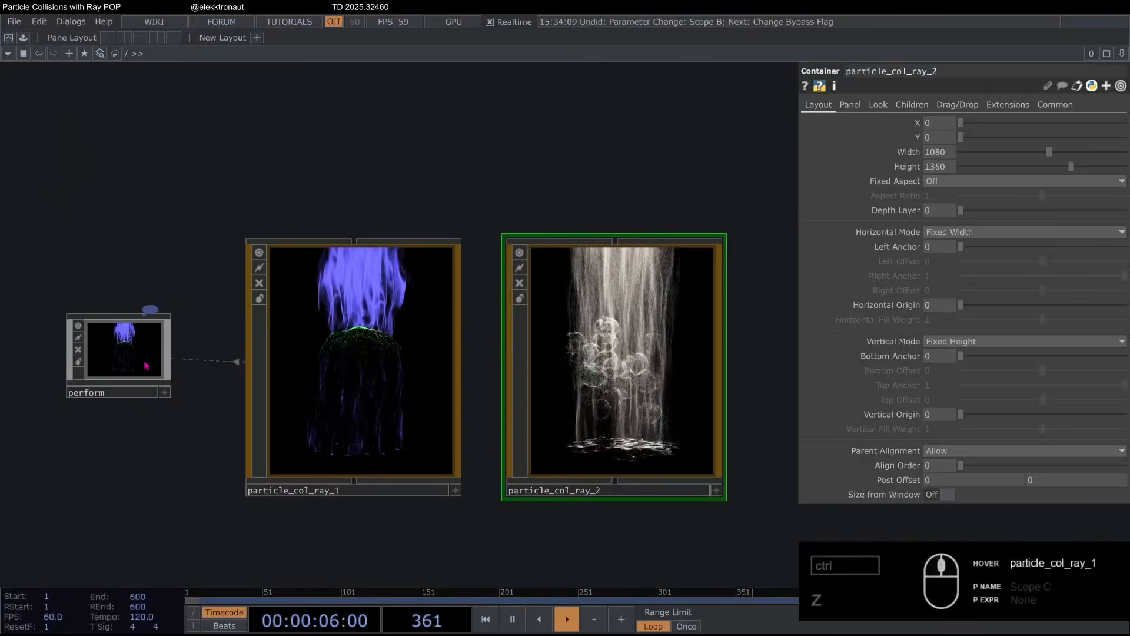
scroll(391, 391, "up", 10)
scroll(330, 323, "up", 3)
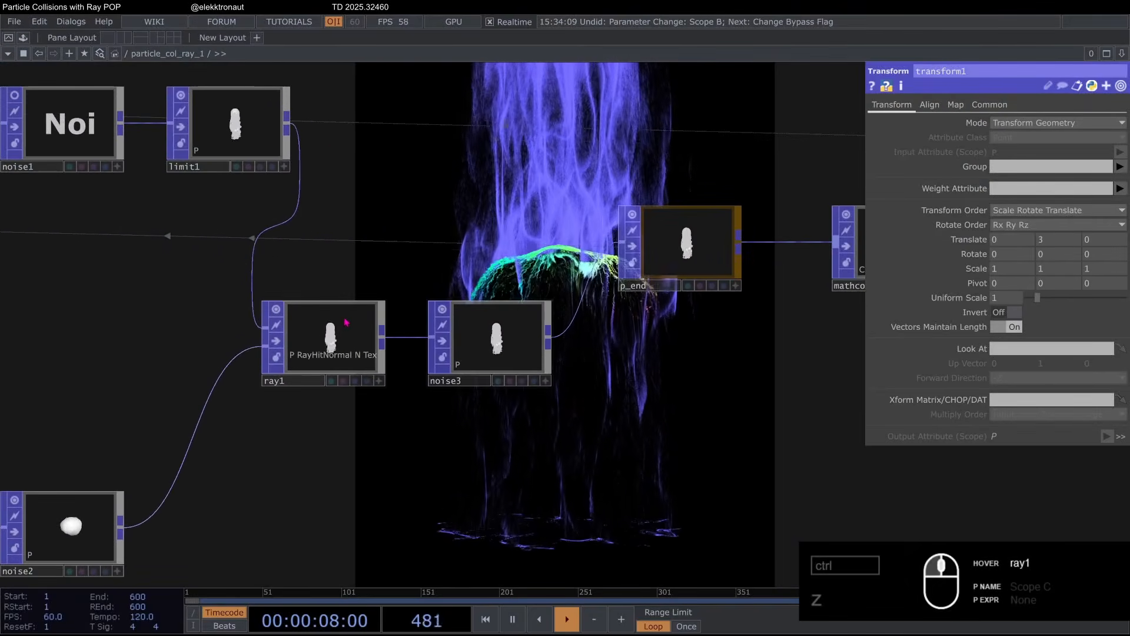
left_click(332, 324)
scroll(332, 324, "down", 3)
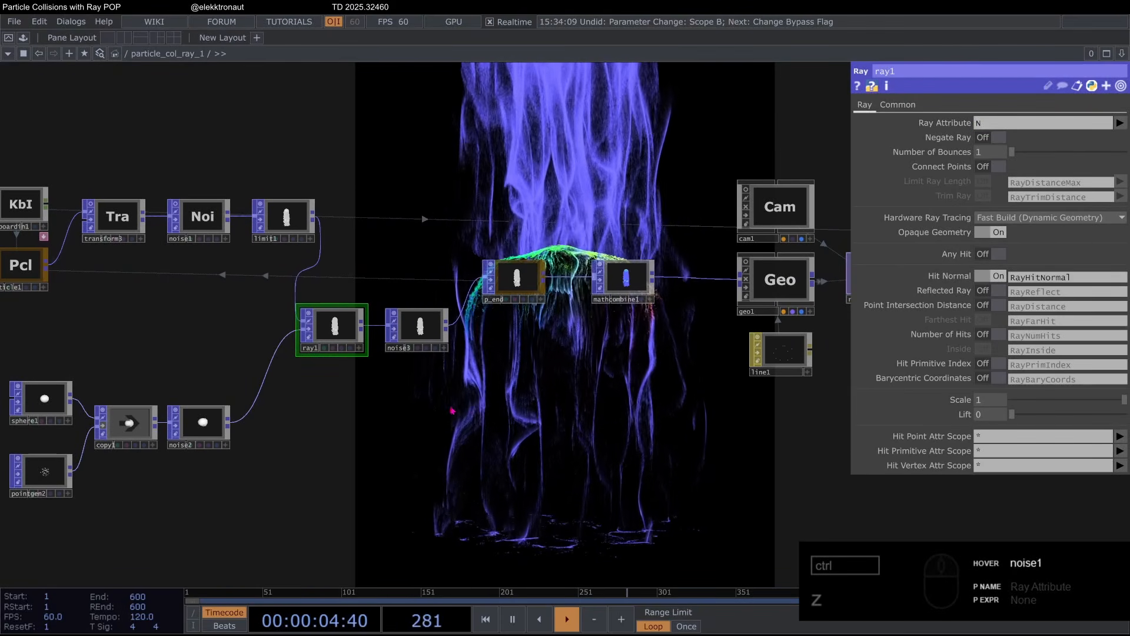
scroll(557, 281, "down", 8)
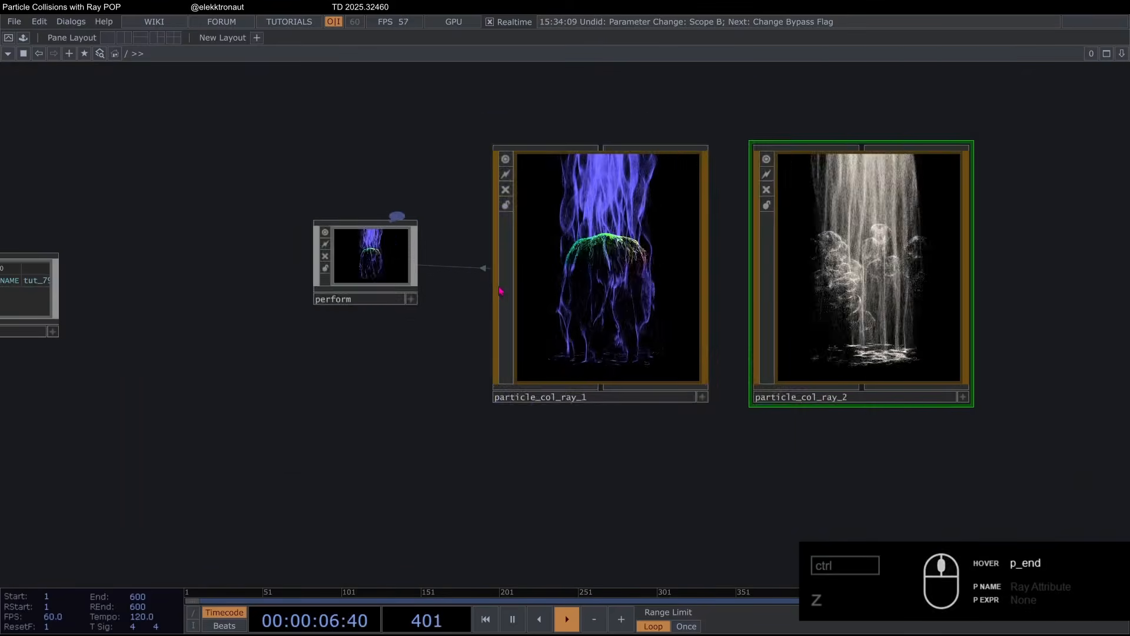
Step: Enter the particle_col_ray_2 network and delete its mathcombine2 and ray1 operators
scroll(736, 295, "up", 6)
scroll(210, 352, "up", 6)
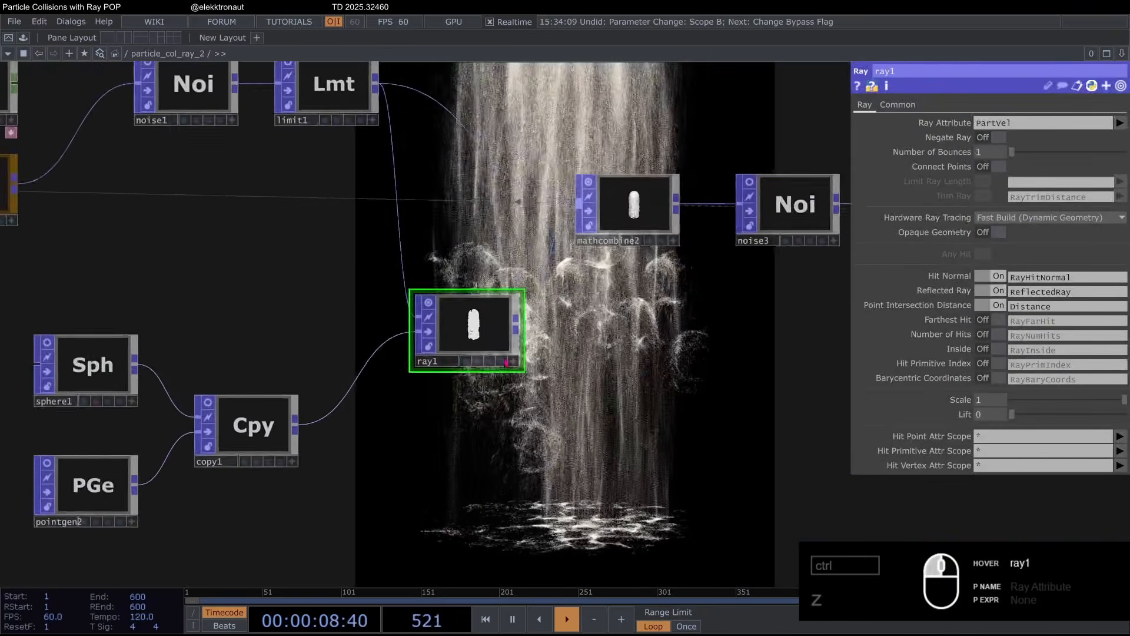
scroll(504, 324, "down", 3)
scroll(484, 353, "up", 3)
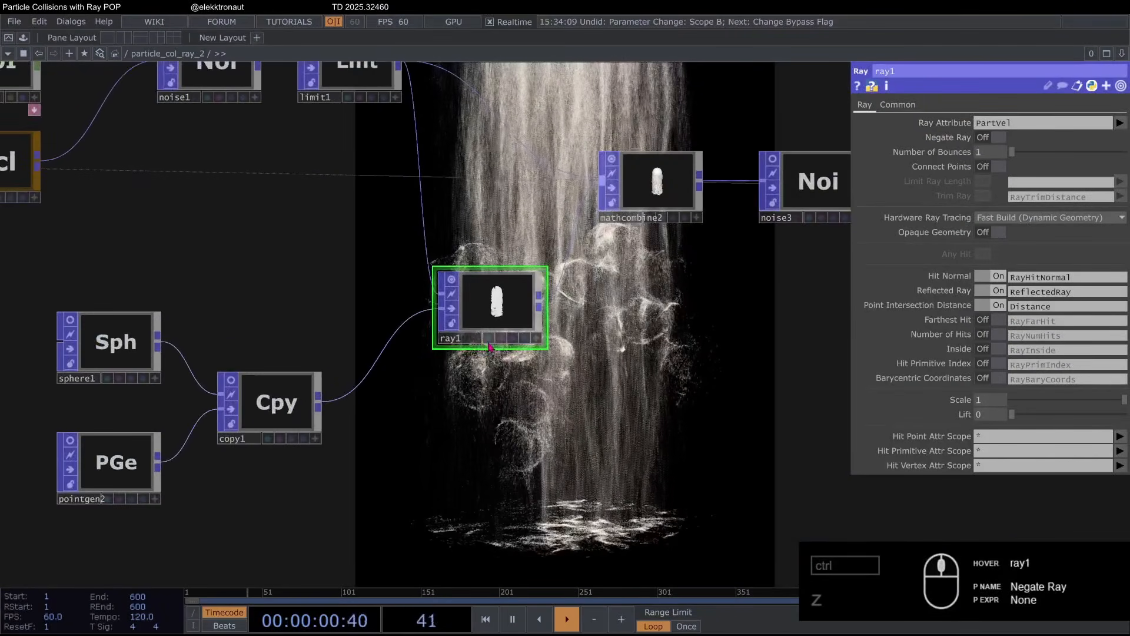
left_click(571, 269)
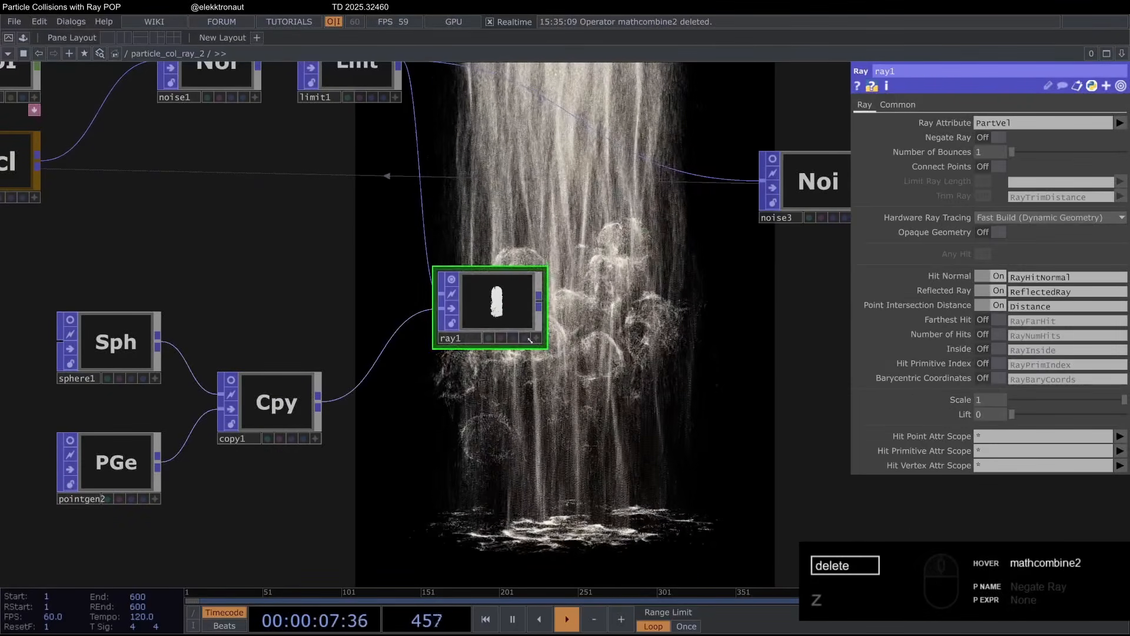
key("Delete")
scroll(565, 246, "down", 4)
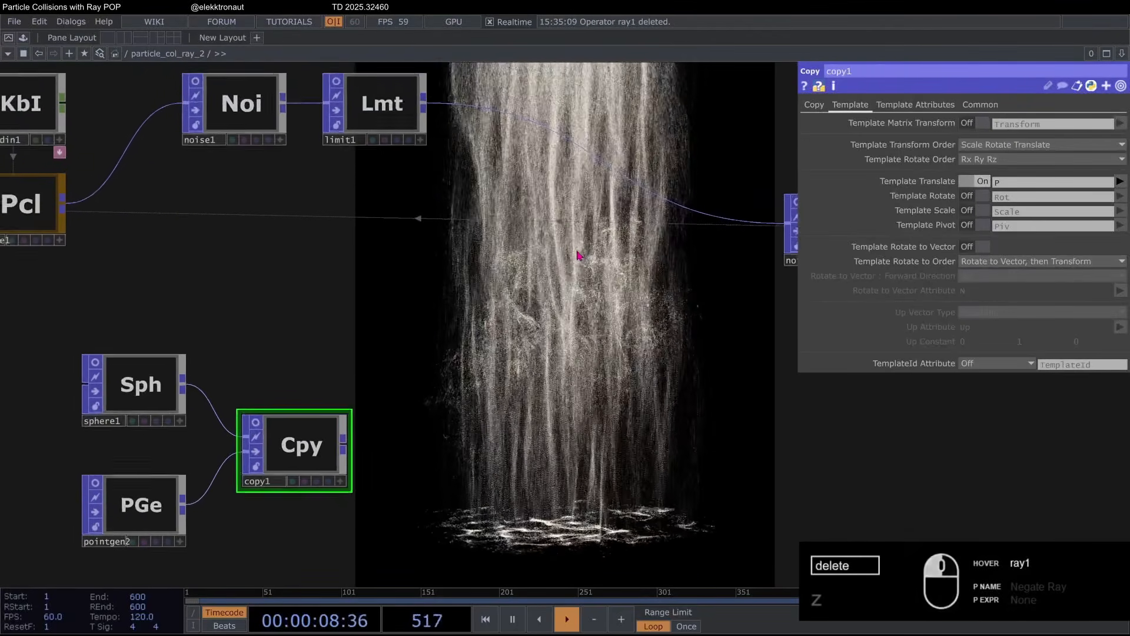
Step: Examine the particle motion without collisions, pausing and resuming playback, and inspect particle1's Initial Velocity and noise1's parameters
key("space")
left_click_drag(564, 246, 499, 267)
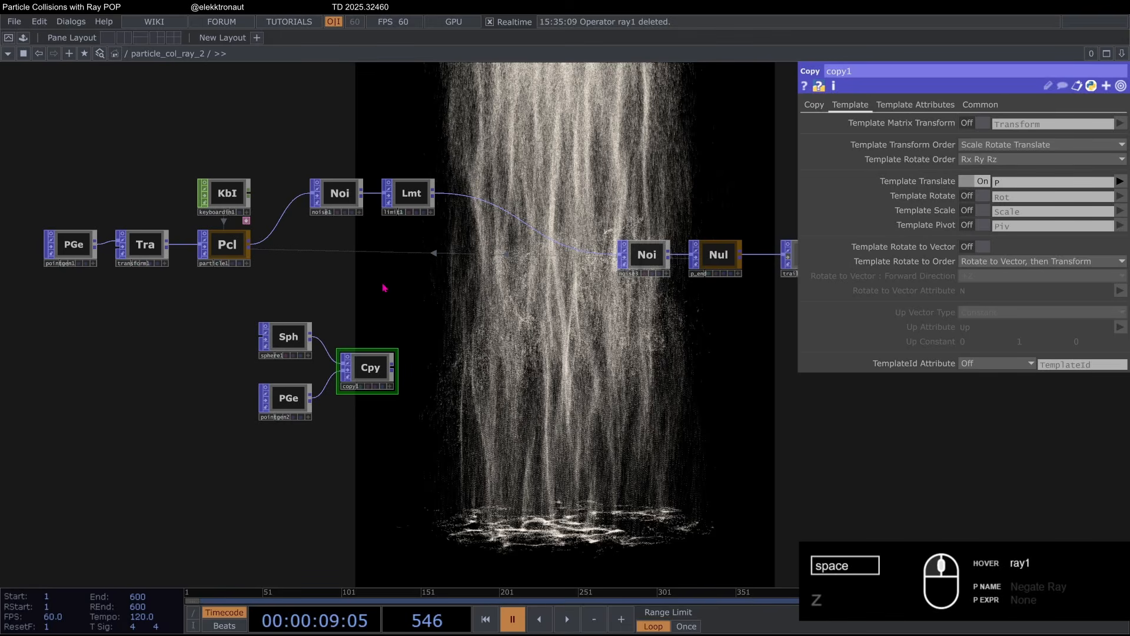
key("space")
scroll(466, 277, "up", 3)
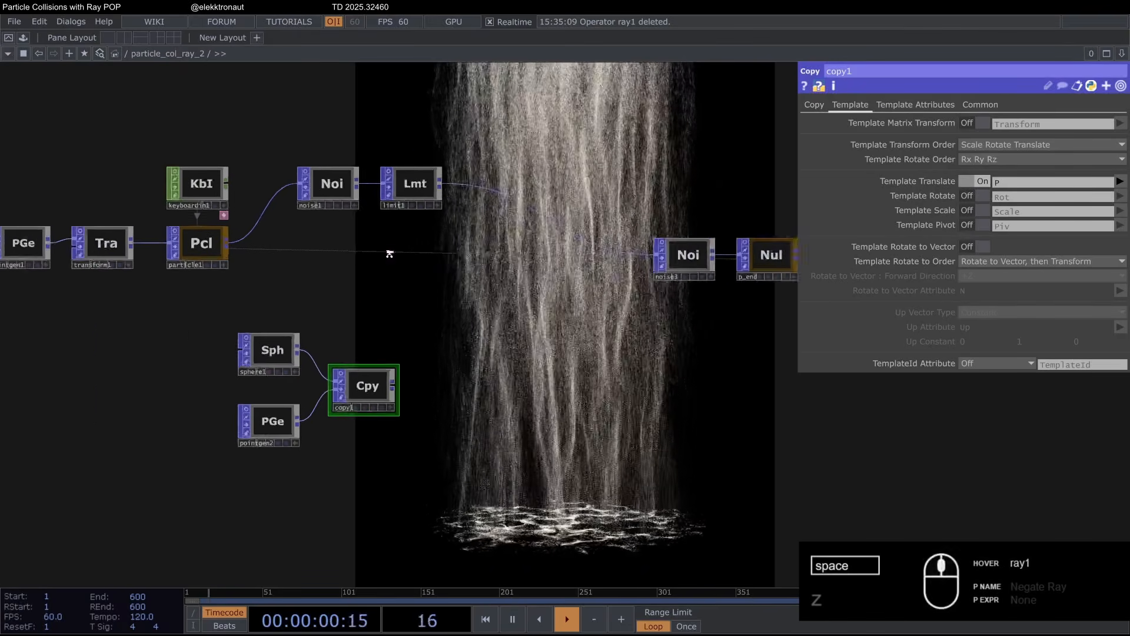
key("space")
left_click(237, 250)
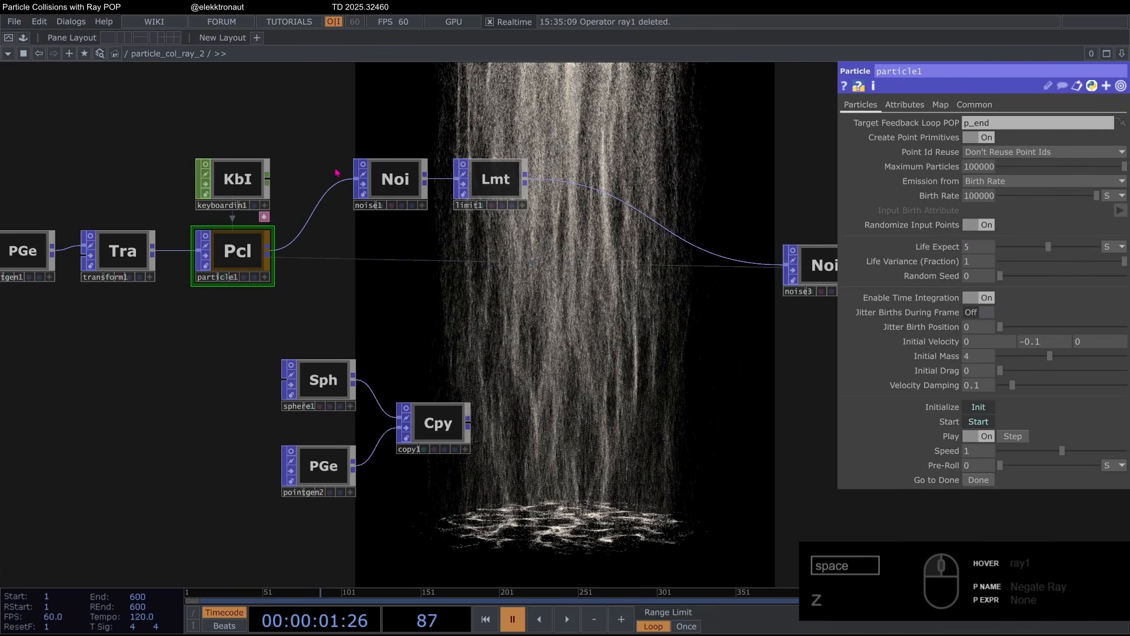
key("space")
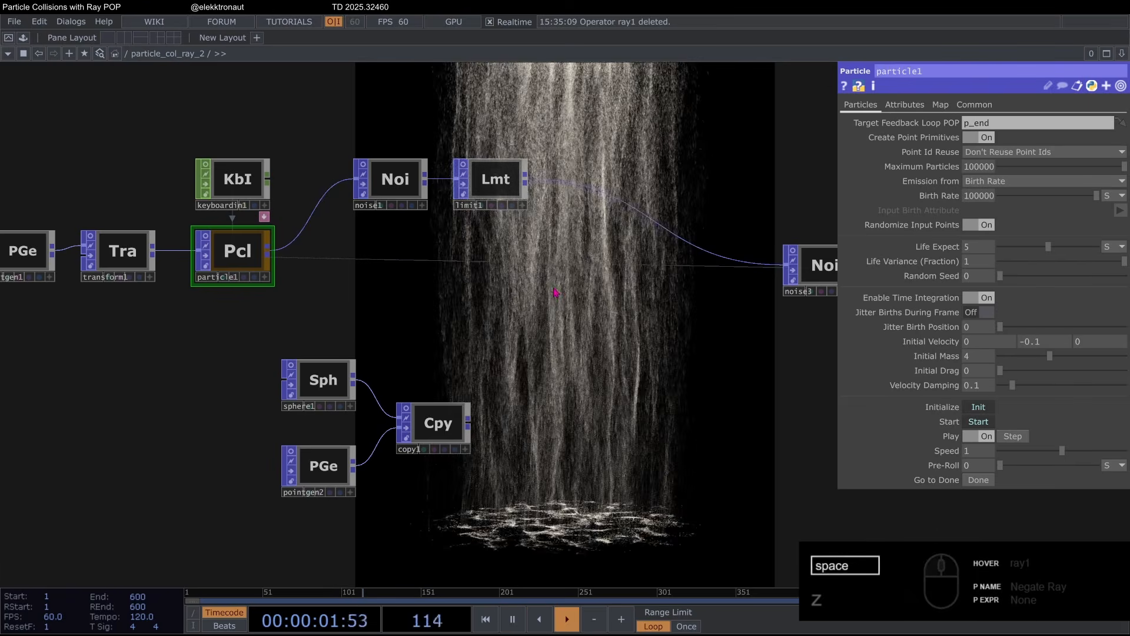
left_click_drag(653, 343, 558, 363)
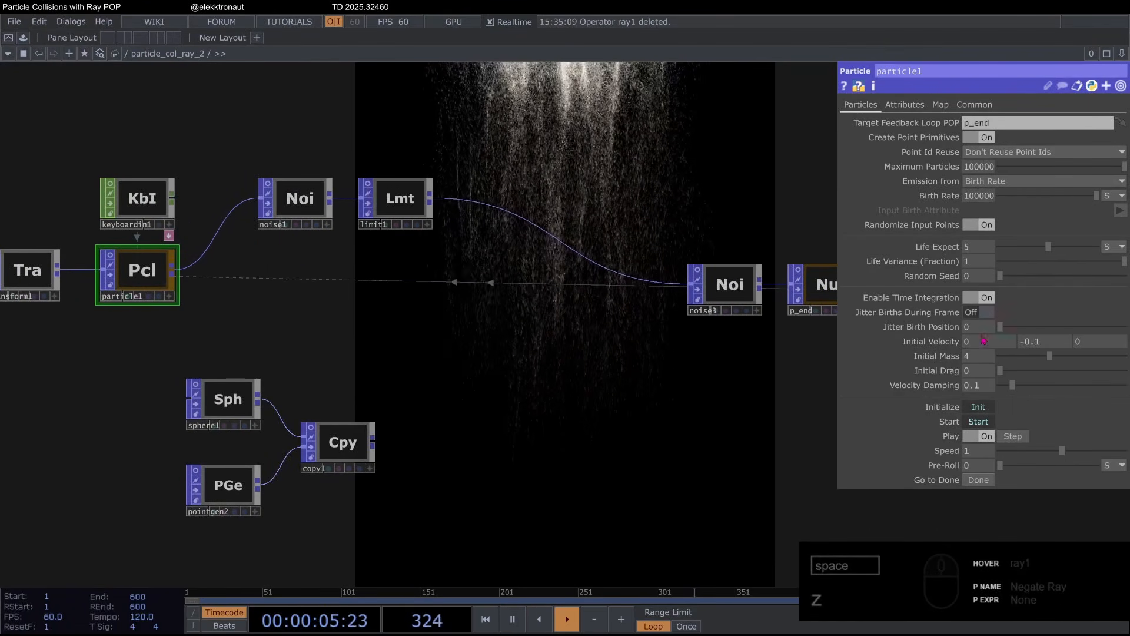
left_click(1047, 345)
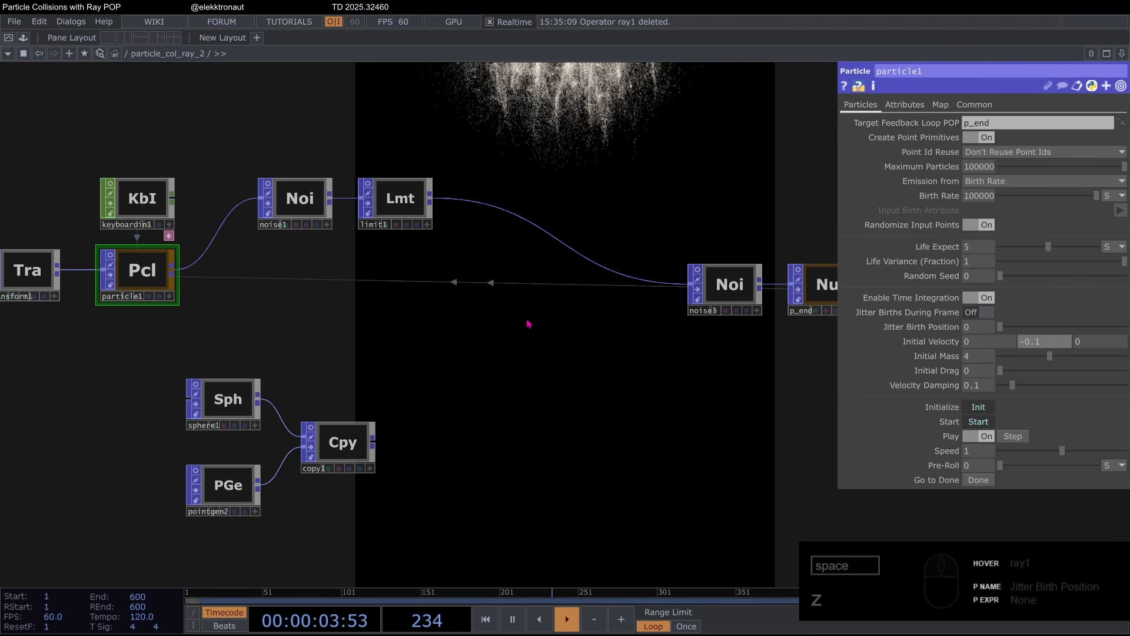
left_click(318, 200)
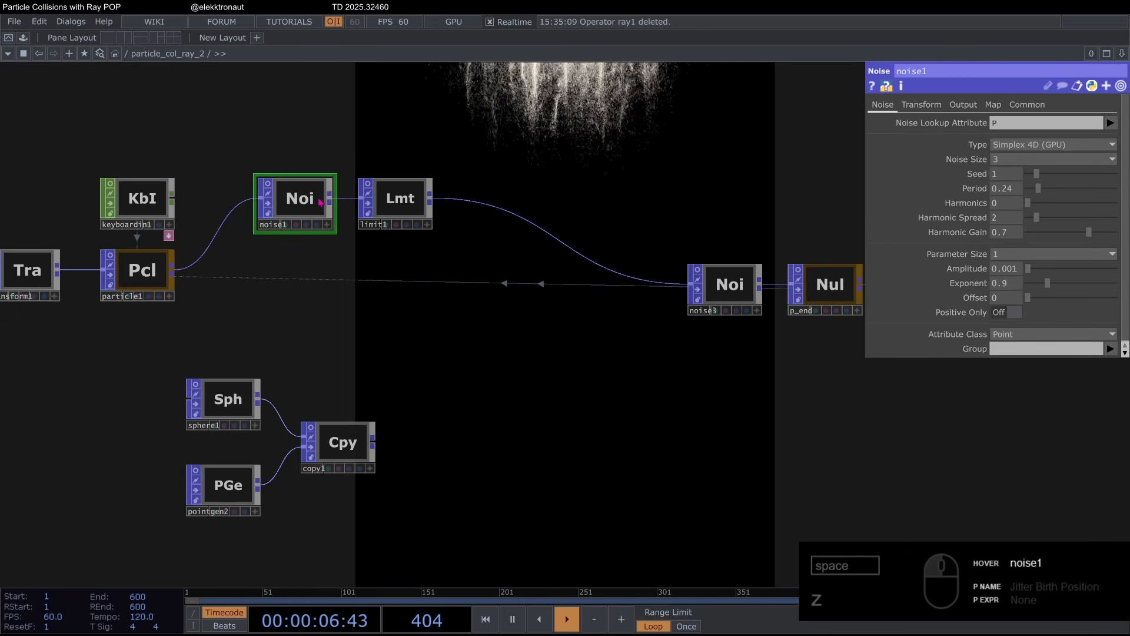
left_click(146, 278)
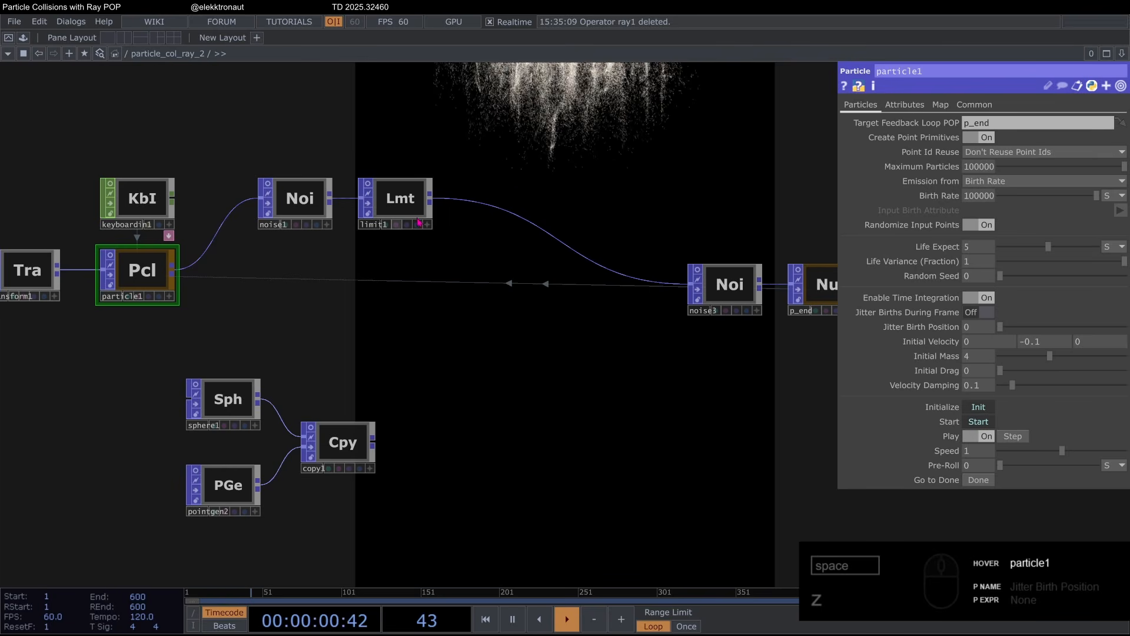
Step: Branch a new Ray POP off limit1 and connect copy1 to its second input
right_click(438, 204)
type("ray")
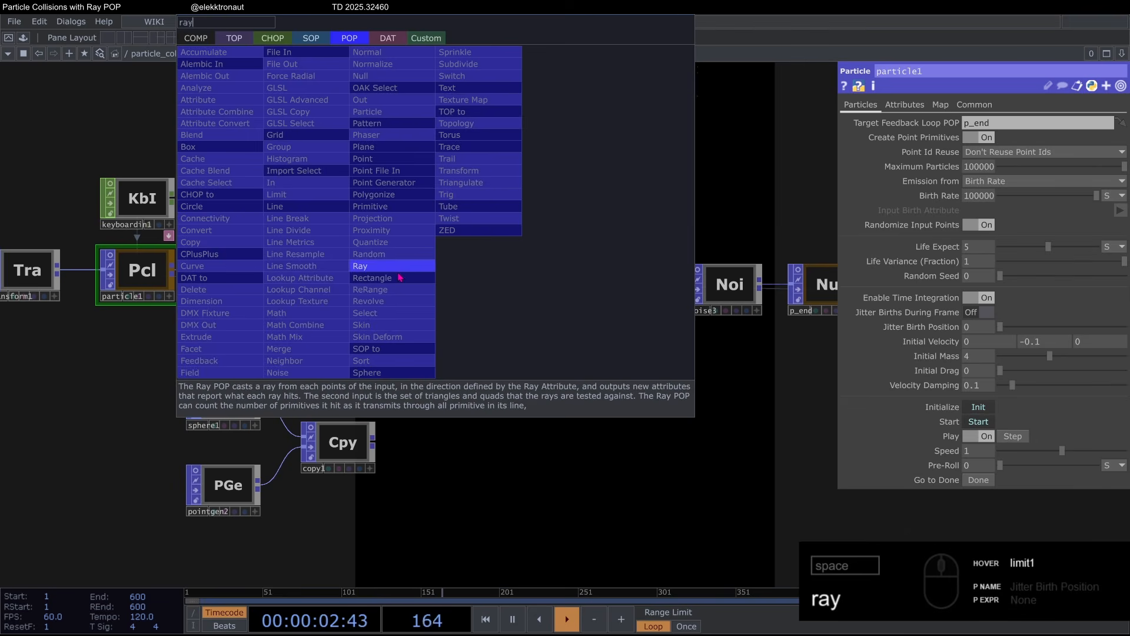
left_click(387, 262)
left_click(526, 335)
left_click_drag(525, 334, 526, 363)
mouse_move(373, 442)
left_mouse_down()
mouse_move(417, 399)
mouse_move(490, 361)
left_mouse_up()
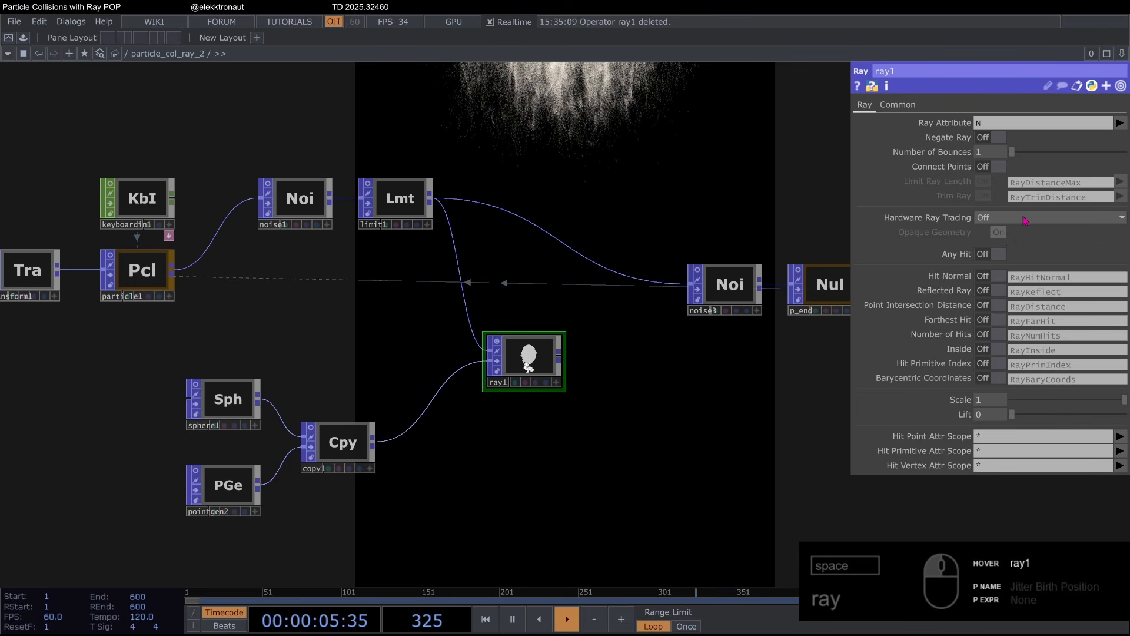
Step: Set ray1's Hardware Ray Tracing to Fast Build (Dynamic Geometry) and enable Hit Normal, Reflected Ray and Point Intersection Distance
left_click(1025, 220)
left_click(997, 253)
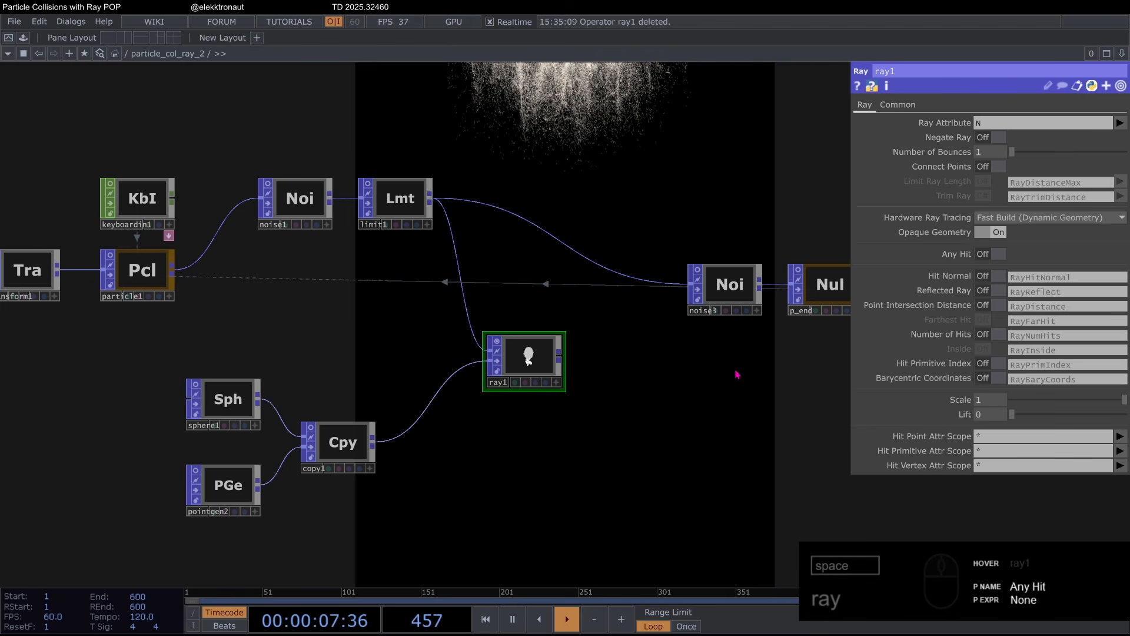
scroll(506, 353, "up", 3)
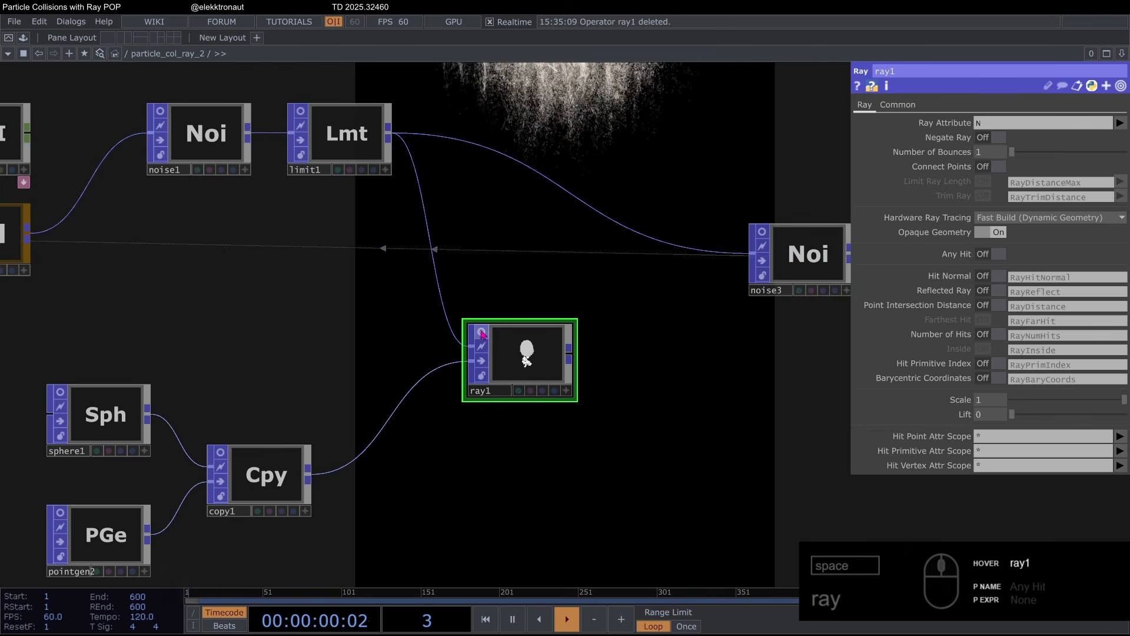
scroll(481, 333, "down", 3)
left_click(998, 276)
left_click(998, 290)
left_click(999, 305)
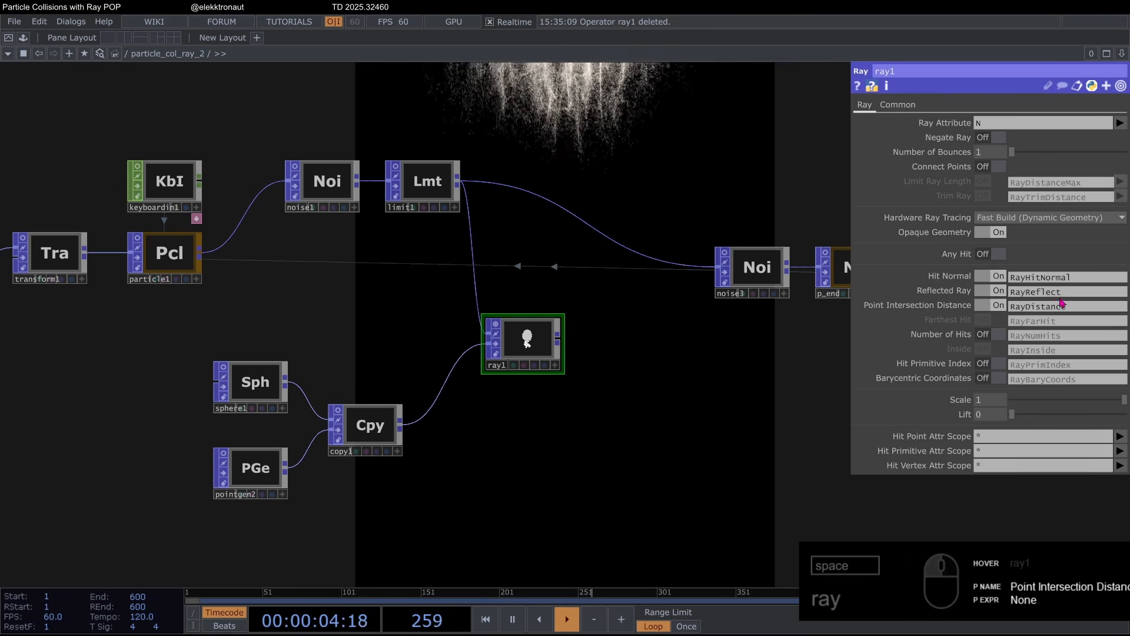
Step: Rename ray1's intersection distance output to Distance and reflected output to ReflectedRay, and set its Ray Attribute to PartVel
left_click_drag(1025, 306, 972, 306)
key("BackSpace")
key("Return")
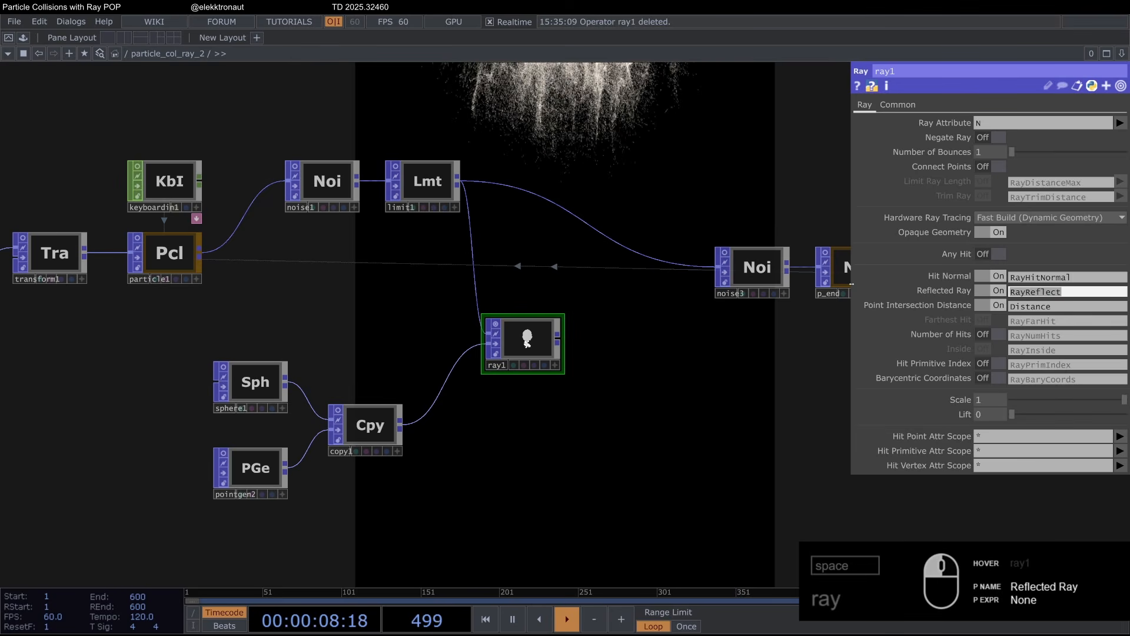
left_click_drag(1027, 292, 1009, 292)
key("BackSpace")
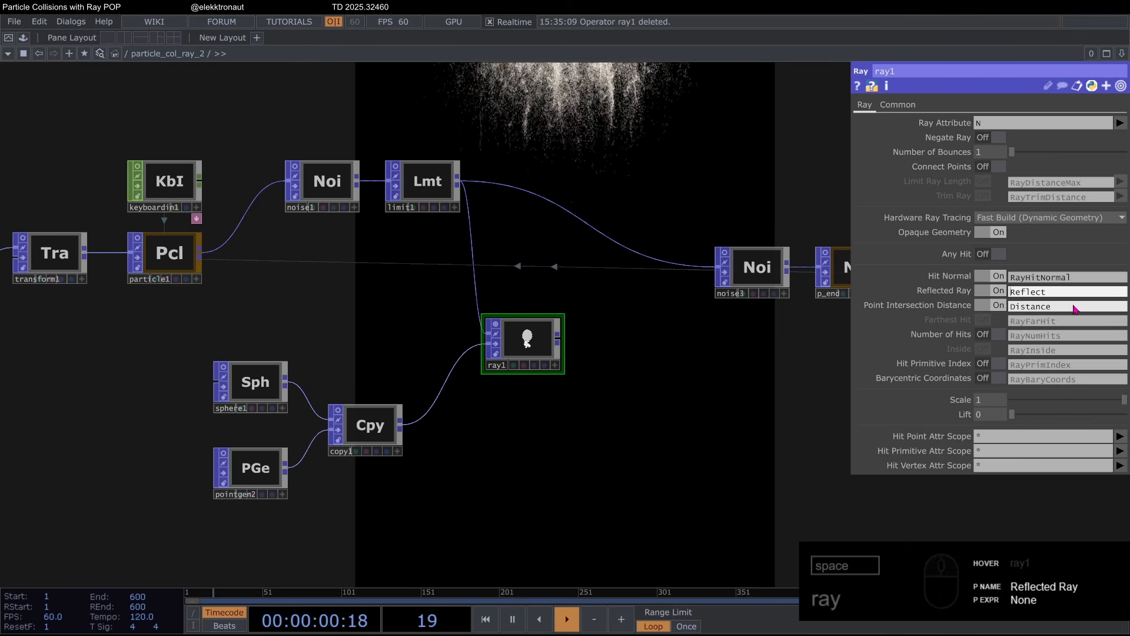
type("edRay")
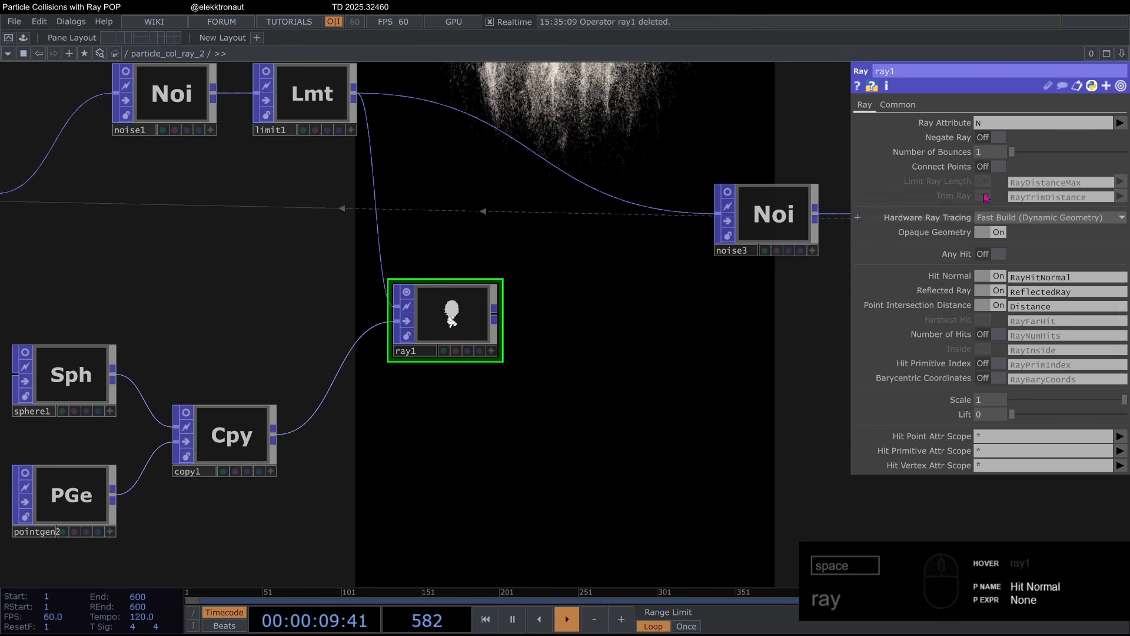
left_click(1119, 122)
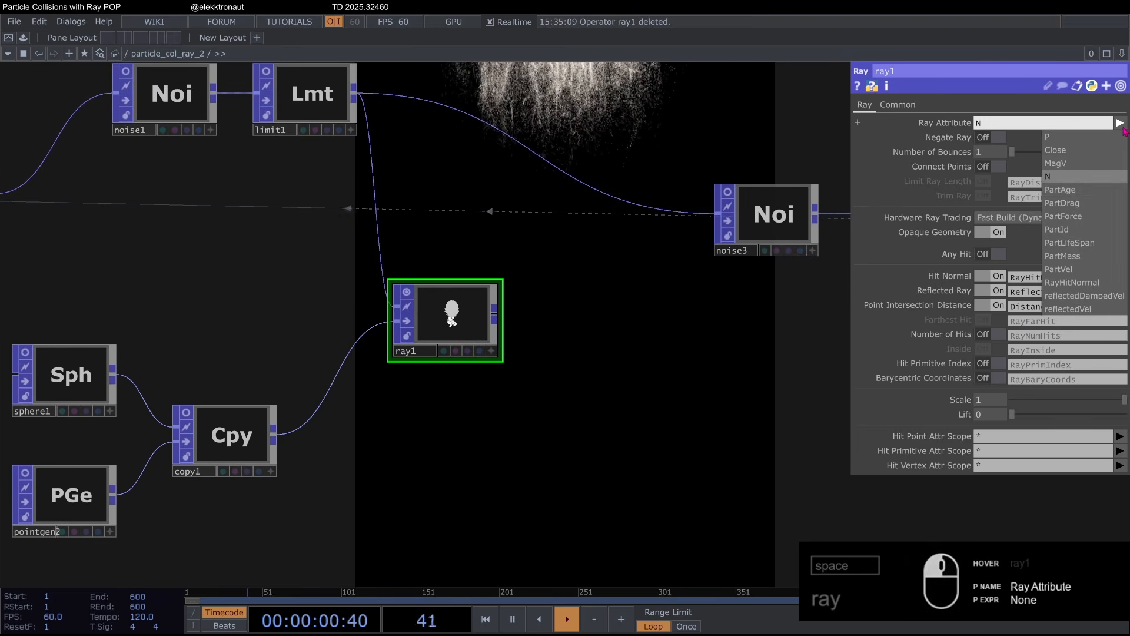
left_click(1080, 269)
Step: Insert a Math Combine POP between limit1 and noise3 and connect ray1 as its second input
scroll(393, 322, "down", 2)
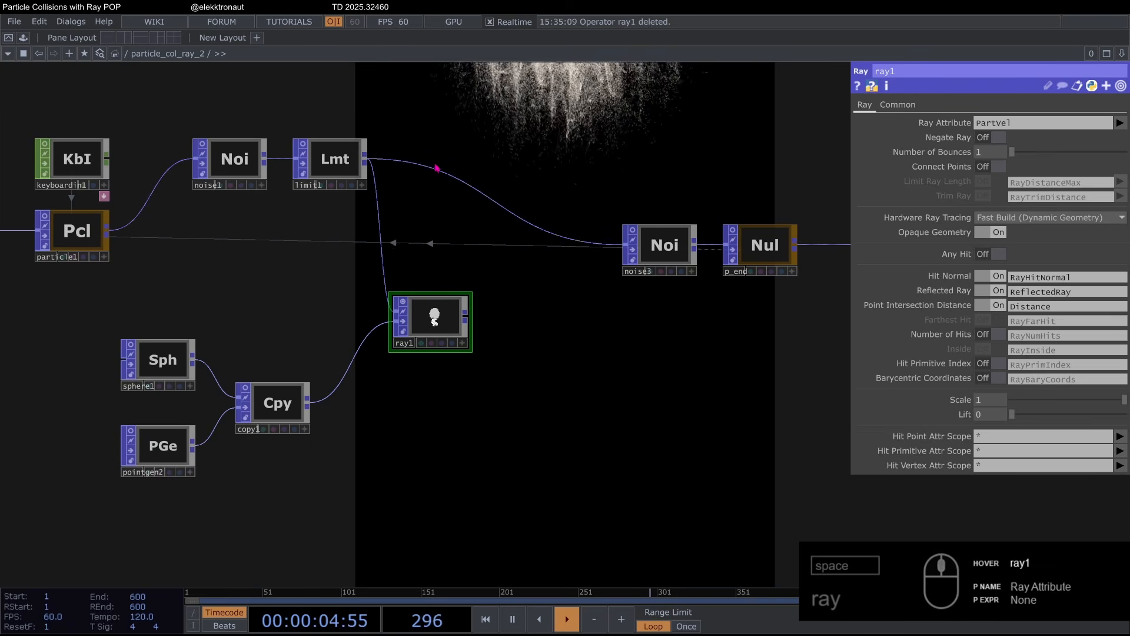
right_click(452, 175)
left_click(483, 158)
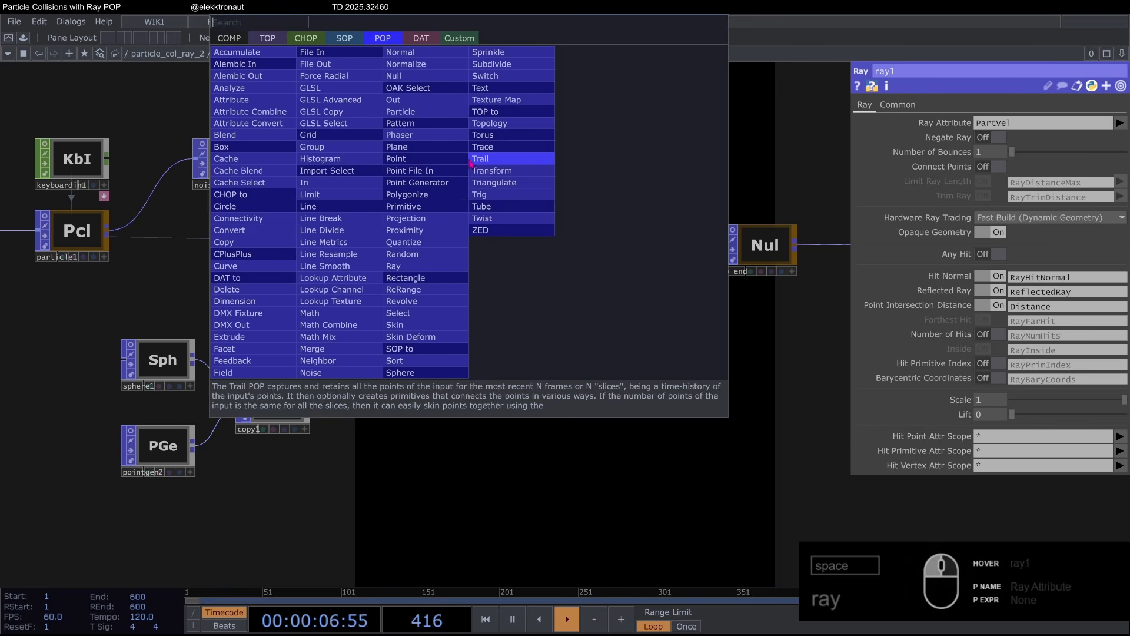
type("ma")
left_click(328, 324)
left_click(521, 271)
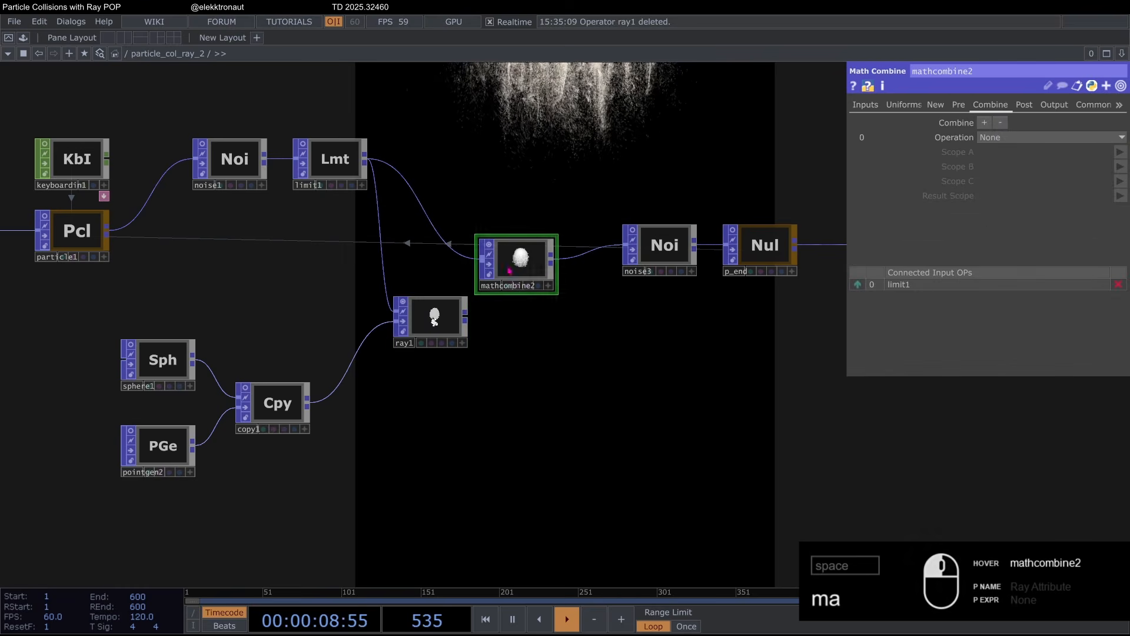
scroll(521, 275, "up", 2)
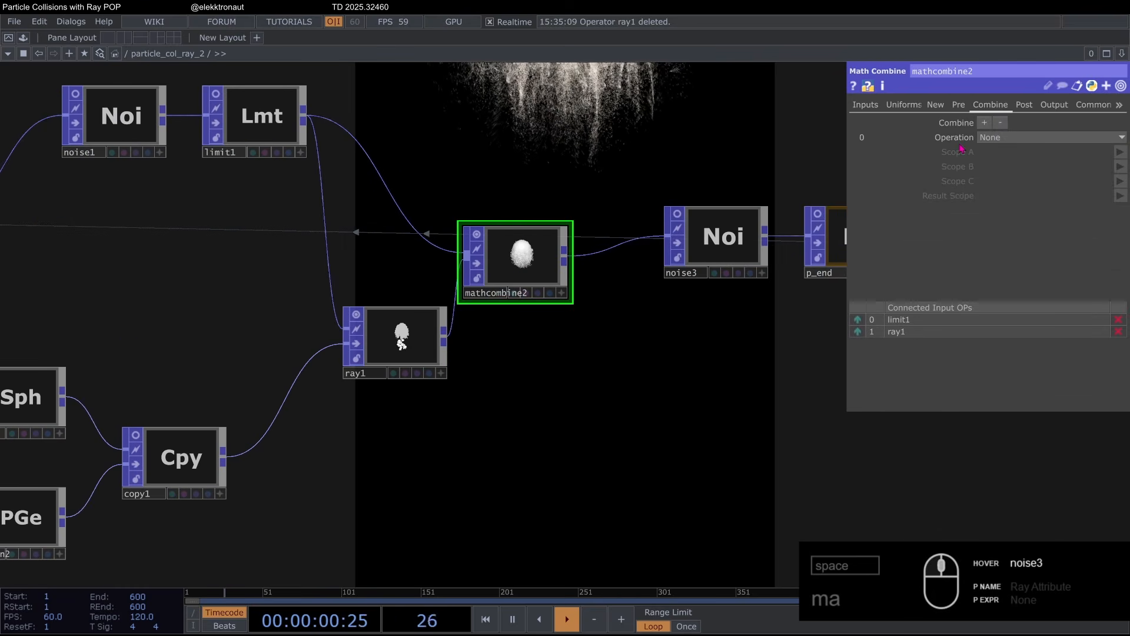
Step: Set the Input Attributes of mathcombine2's second input to * so all of ray1's attributes are available
left_click(869, 107)
left_click_drag(686, 150, 684, 208)
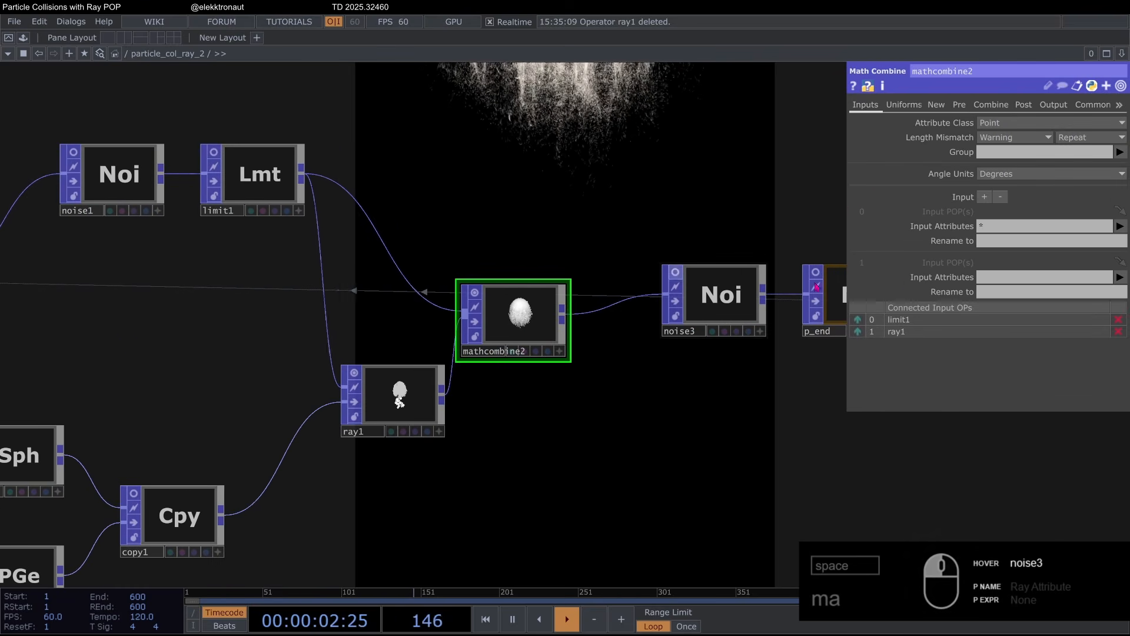
left_click(1021, 283)
type("*")
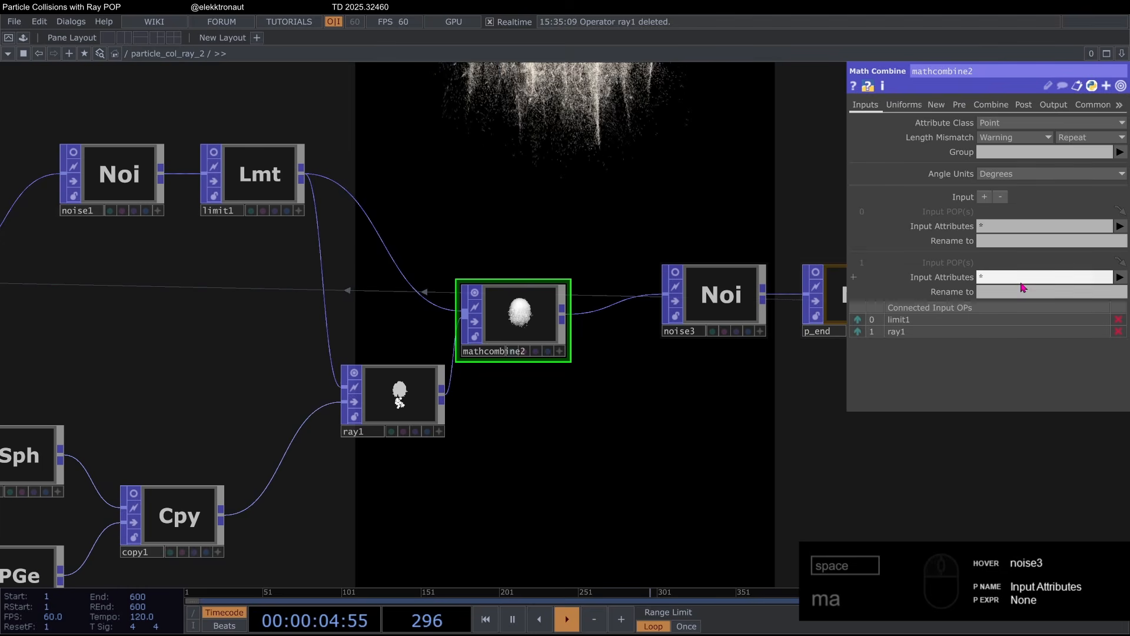
scroll(441, 365, "up", 4)
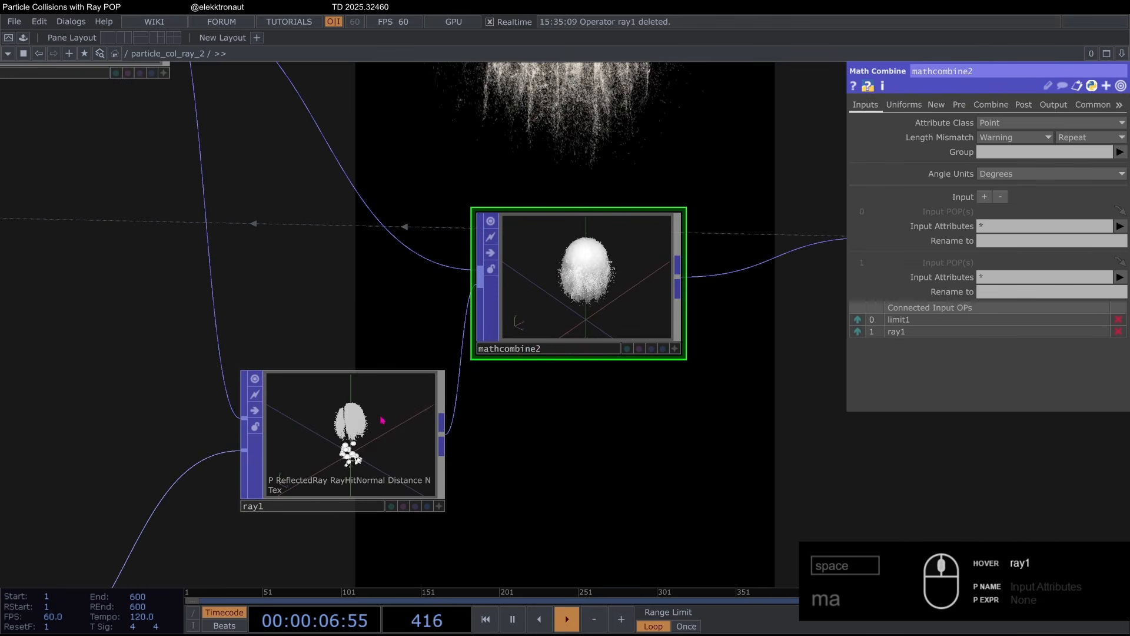
scroll(468, 321, "down", 4)
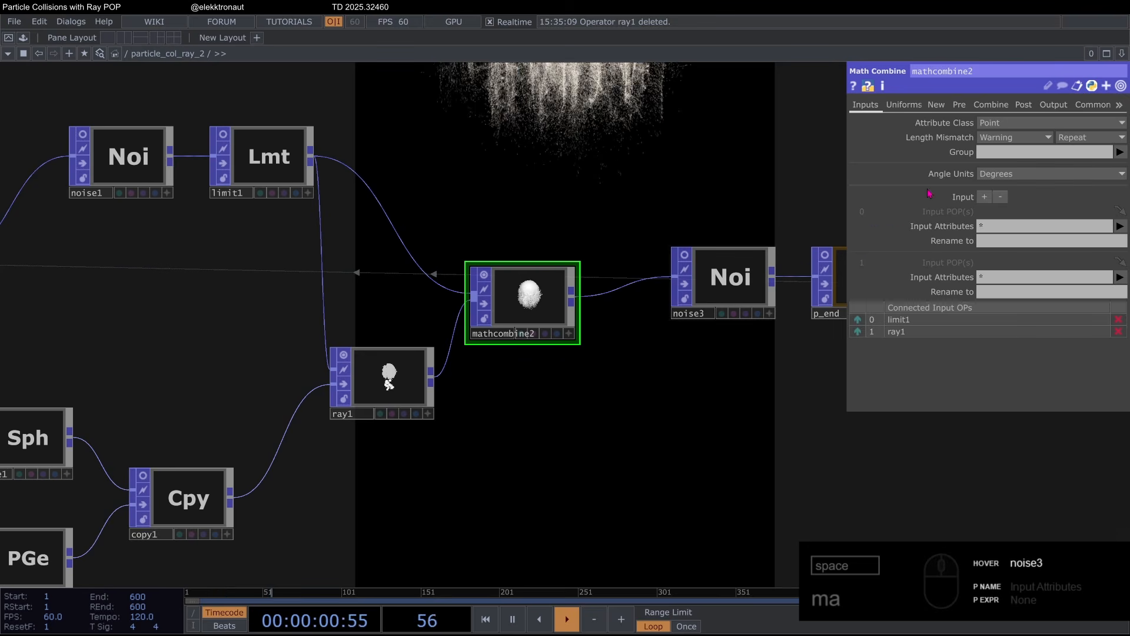
Step: Set mathcombine2's first combine operation to length(A) with Scope A PartVel and Result Scope MagV
left_click(991, 104)
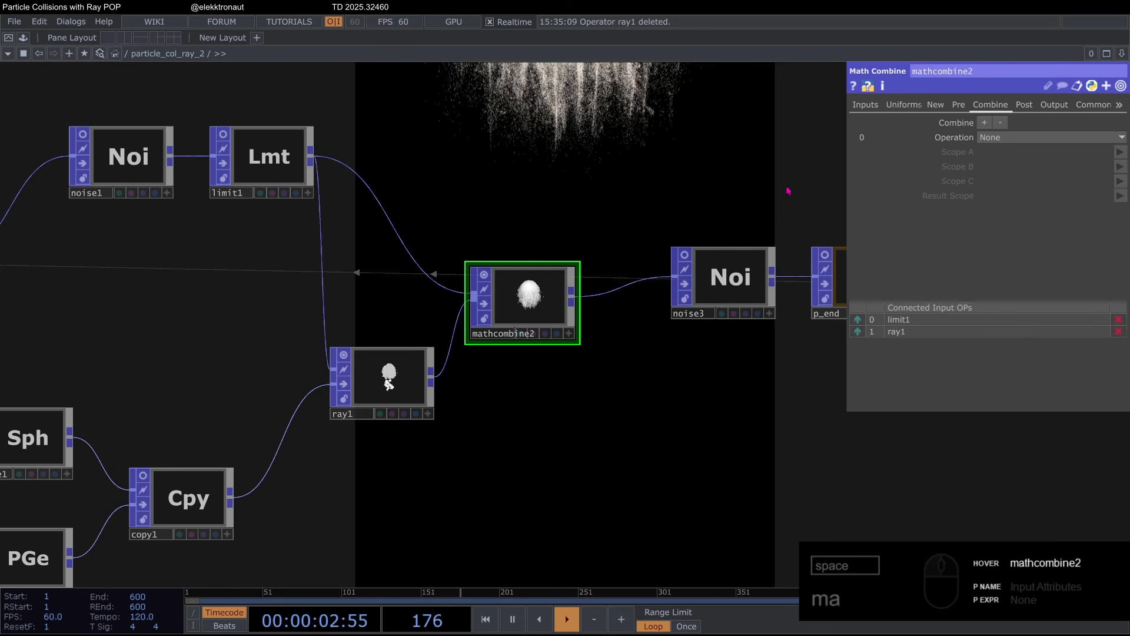
left_click_drag(727, 174, 738, 174)
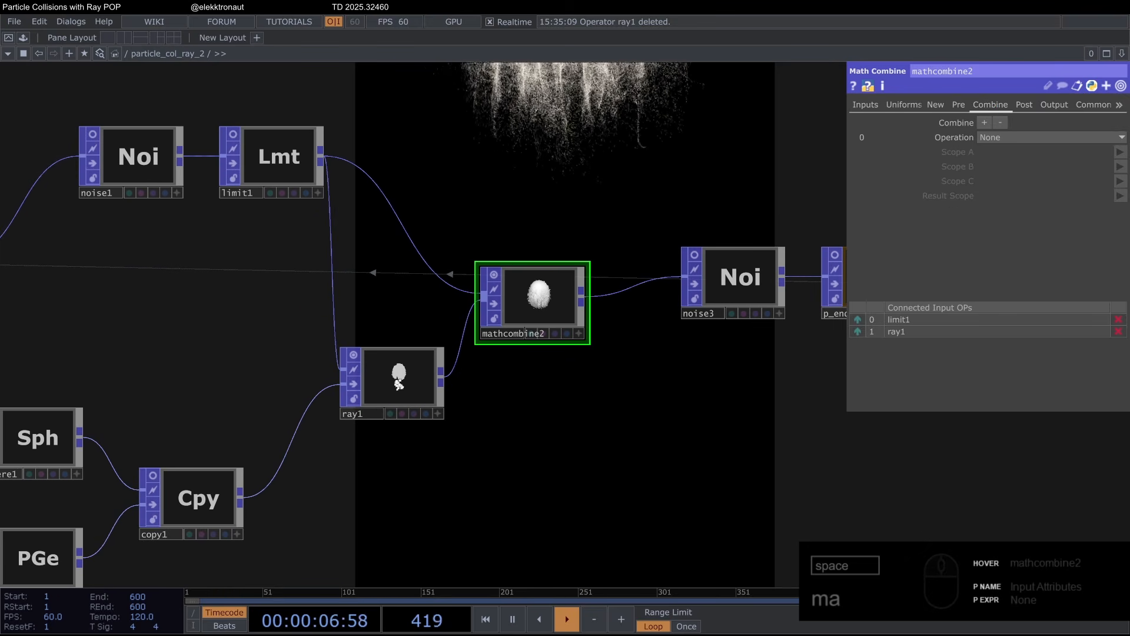
left_click(1001, 139)
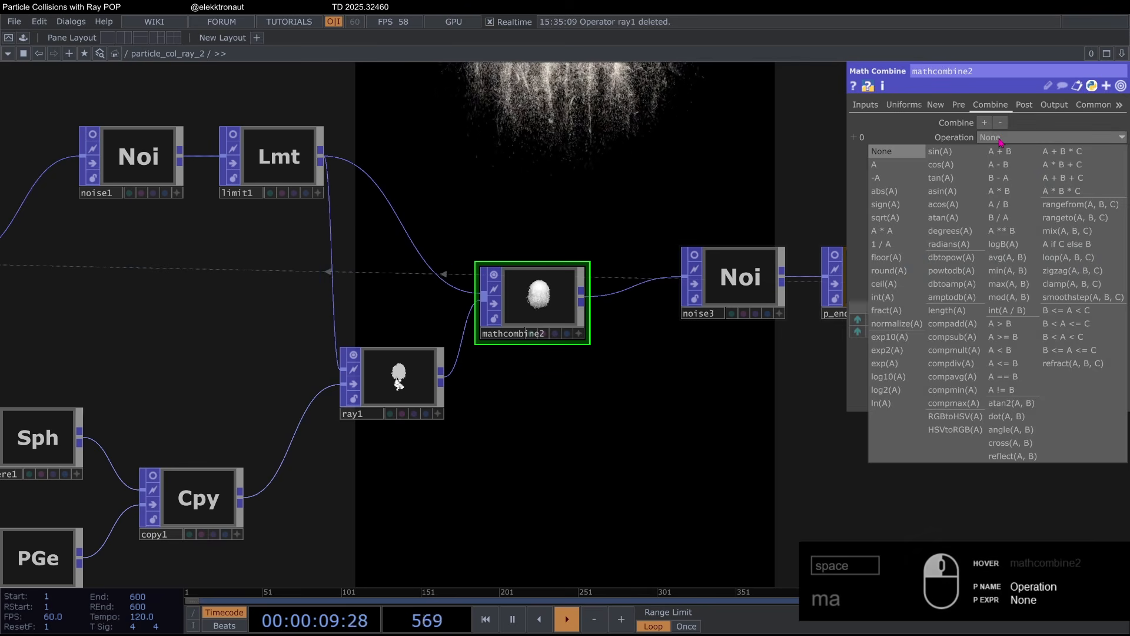
left_click(946, 310)
left_click(1120, 153)
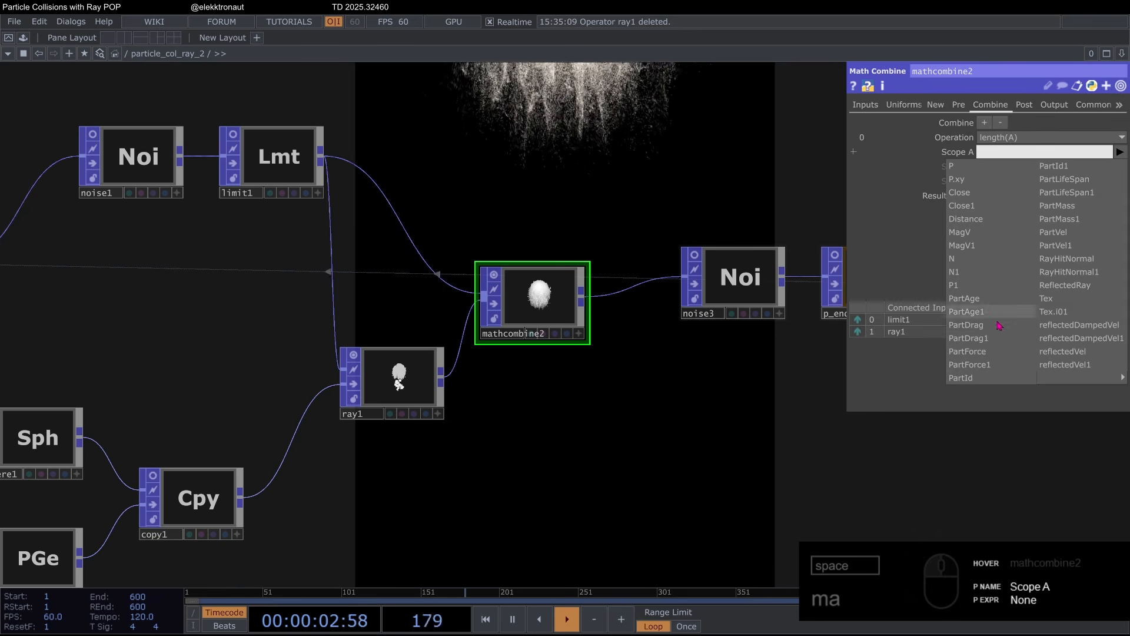
left_click(1068, 232)
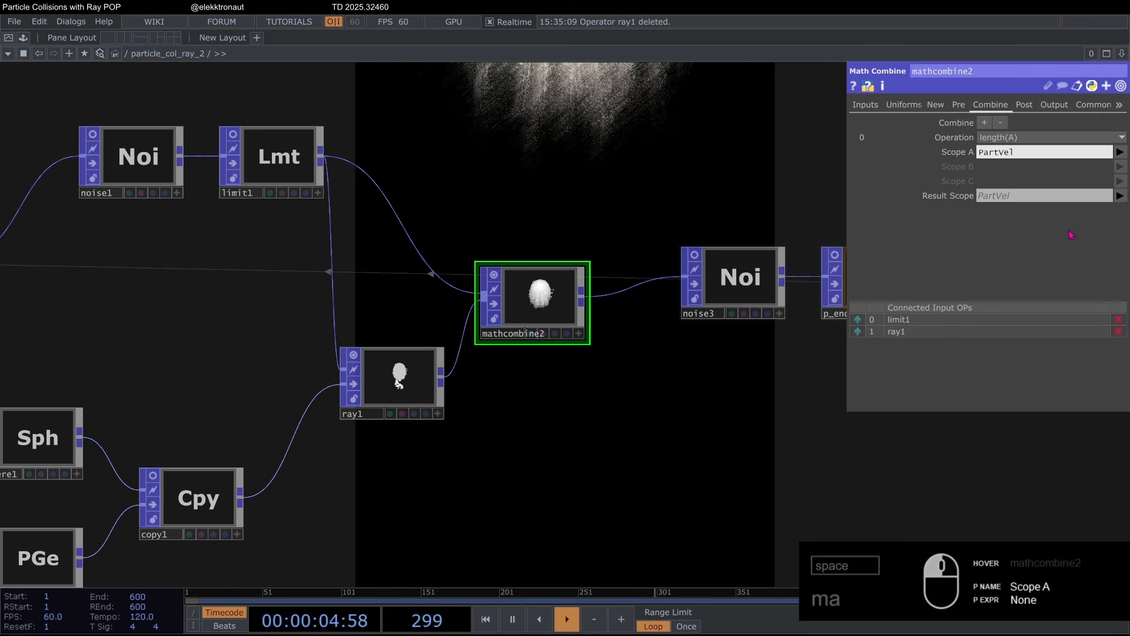
left_click(1064, 196)
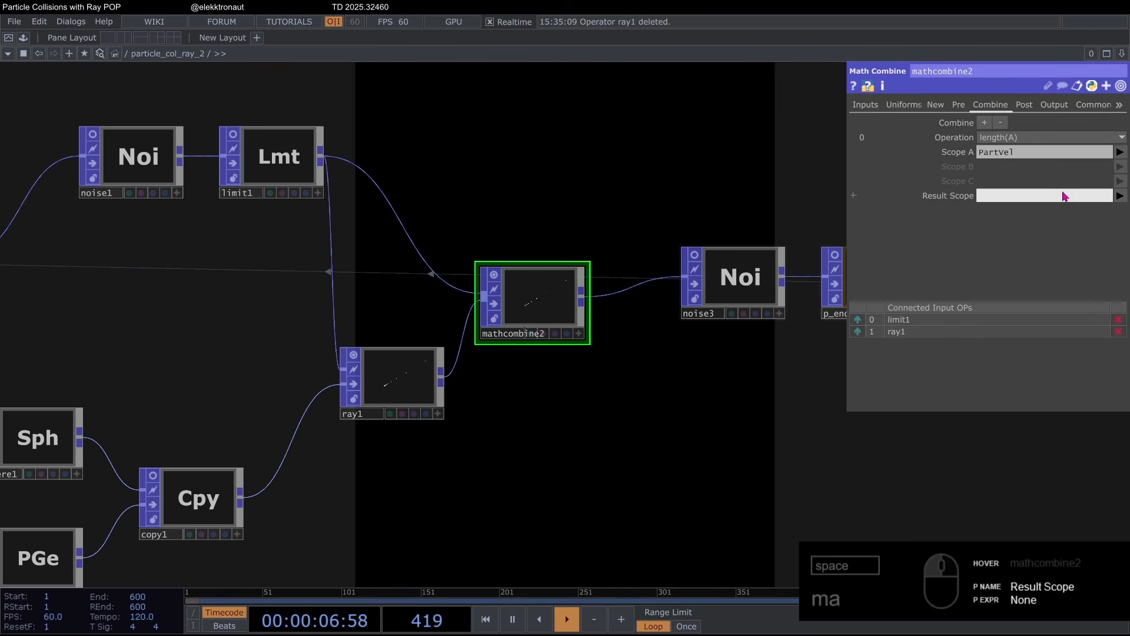
type("MagV")
key("Return")
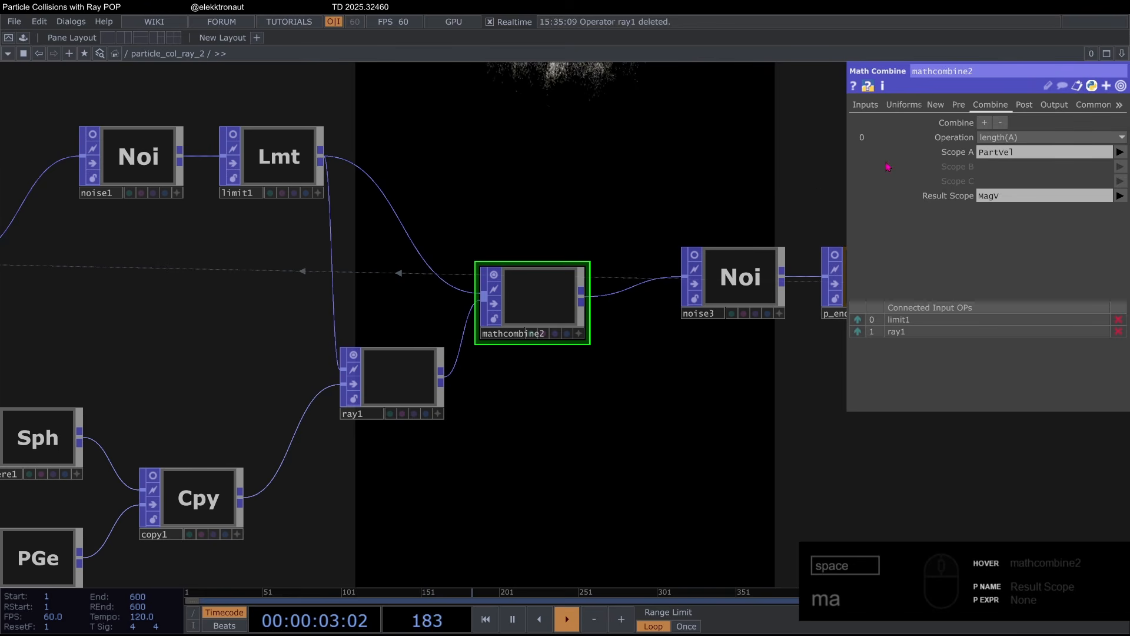
Step: Move the ray1 node slightly down and away from mathcombine2 in the network
left_click_drag(512, 162, 529, 180)
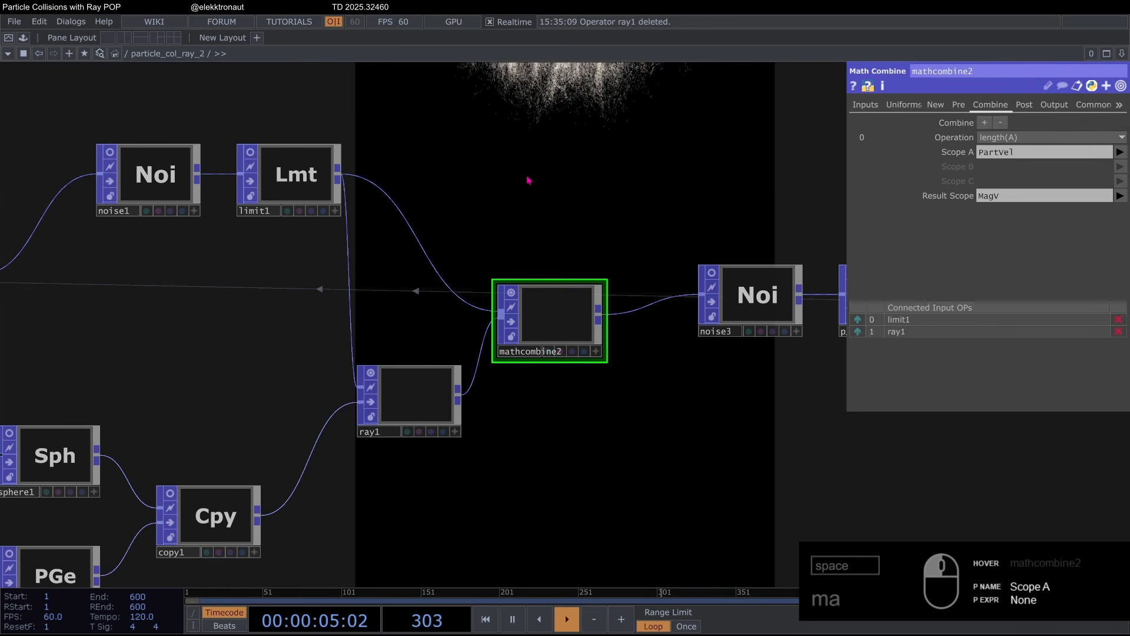
left_click_drag(645, 205, 672, 196)
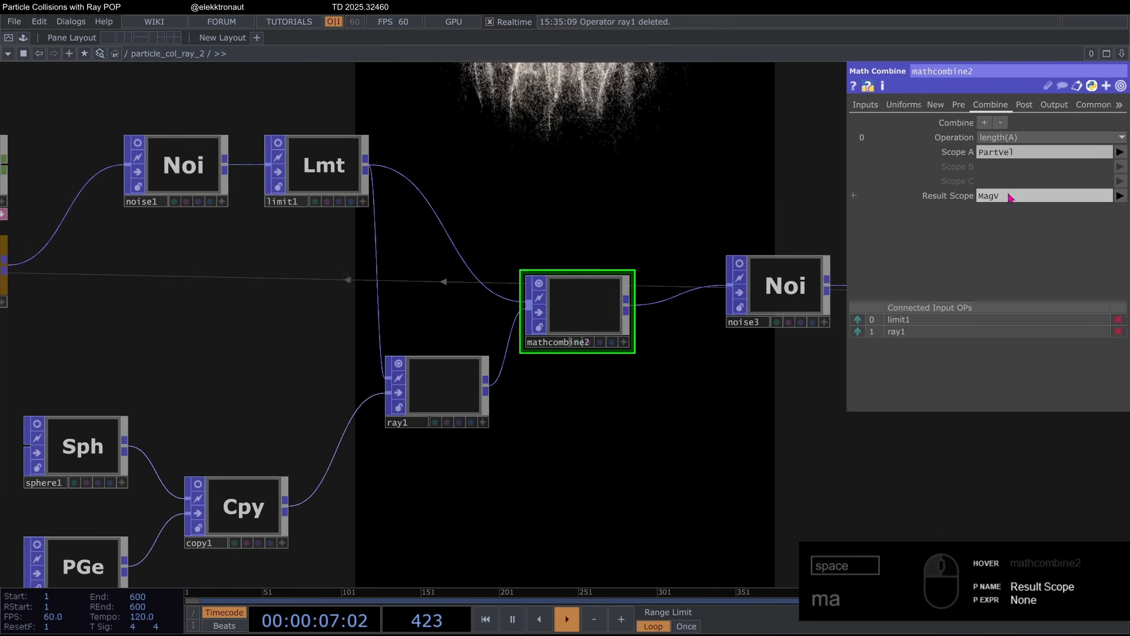
left_click_drag(472, 393, 453, 414)
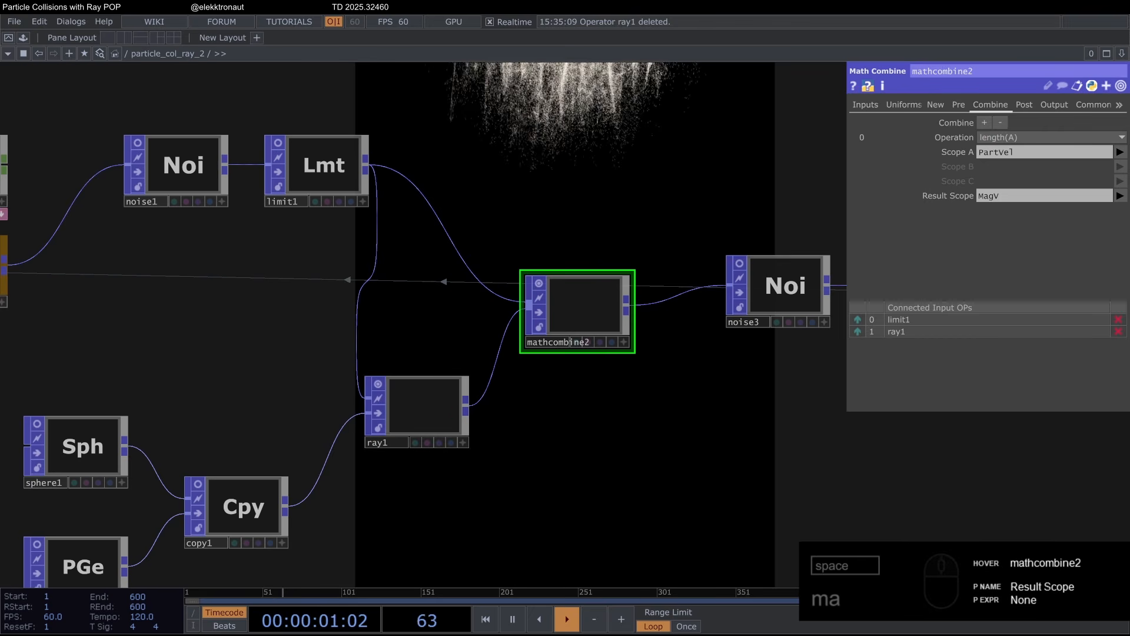
Step: Add a second combine operation A * B with Scope A ReflectedRay, Scope B MagV and Result Scope reflectedVel
left_click(984, 123)
left_click(1017, 218)
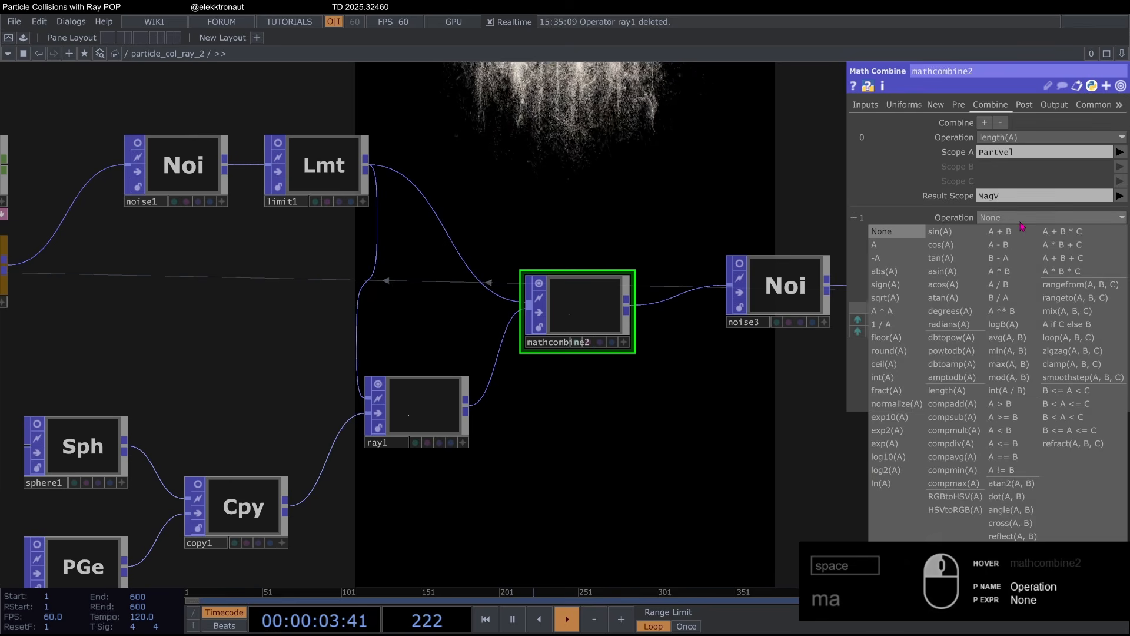
left_click(1014, 270)
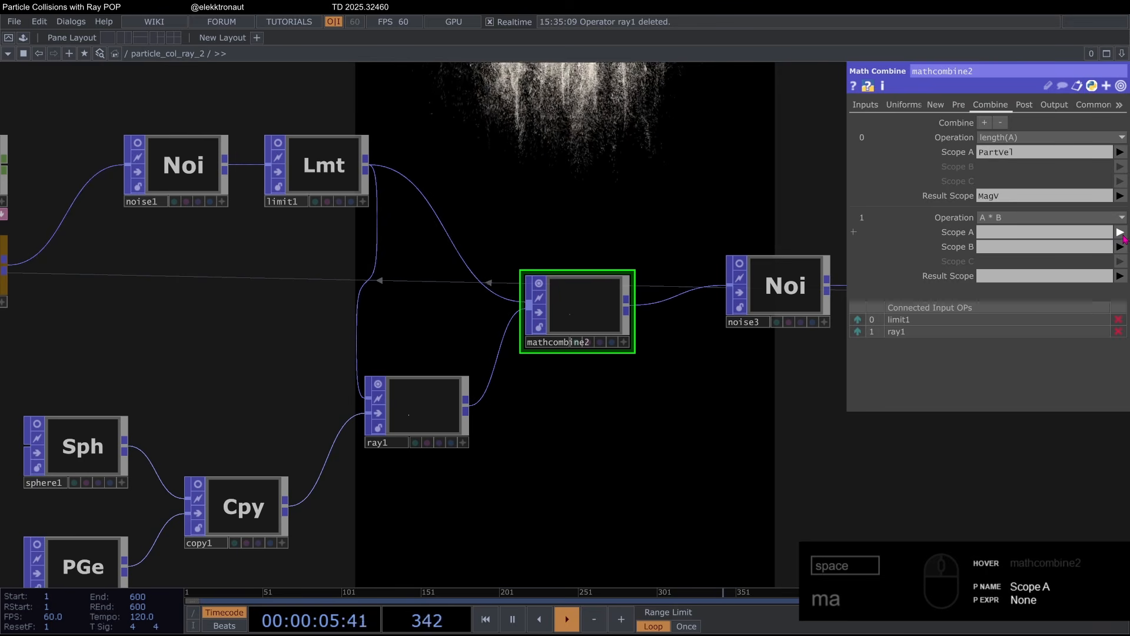
left_click(1120, 232)
left_click(1065, 365)
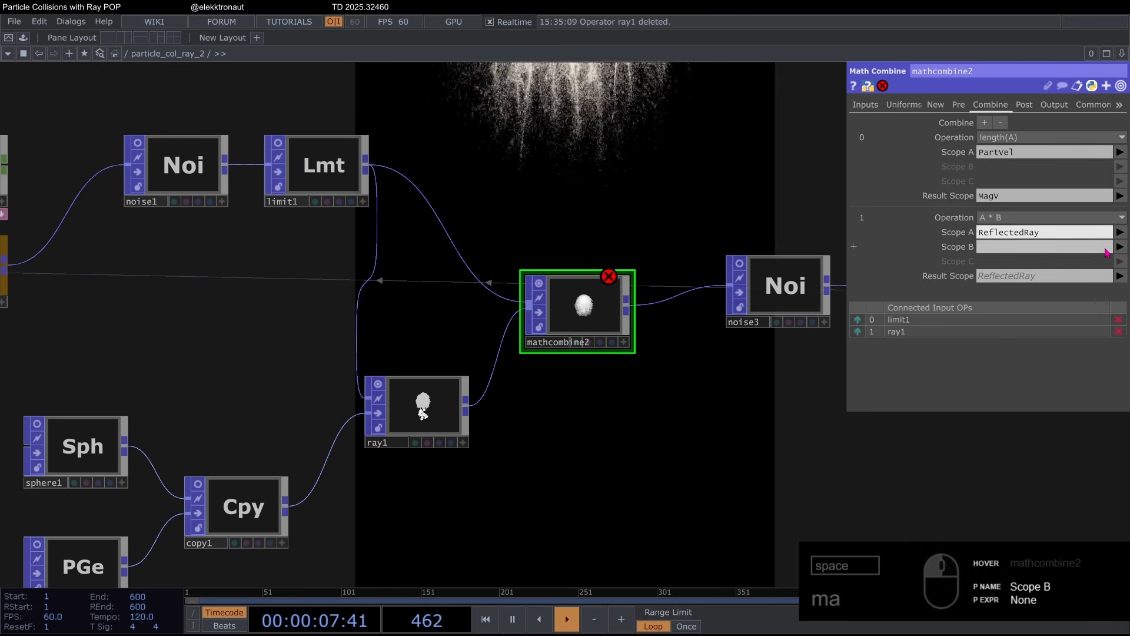
left_click(1120, 247)
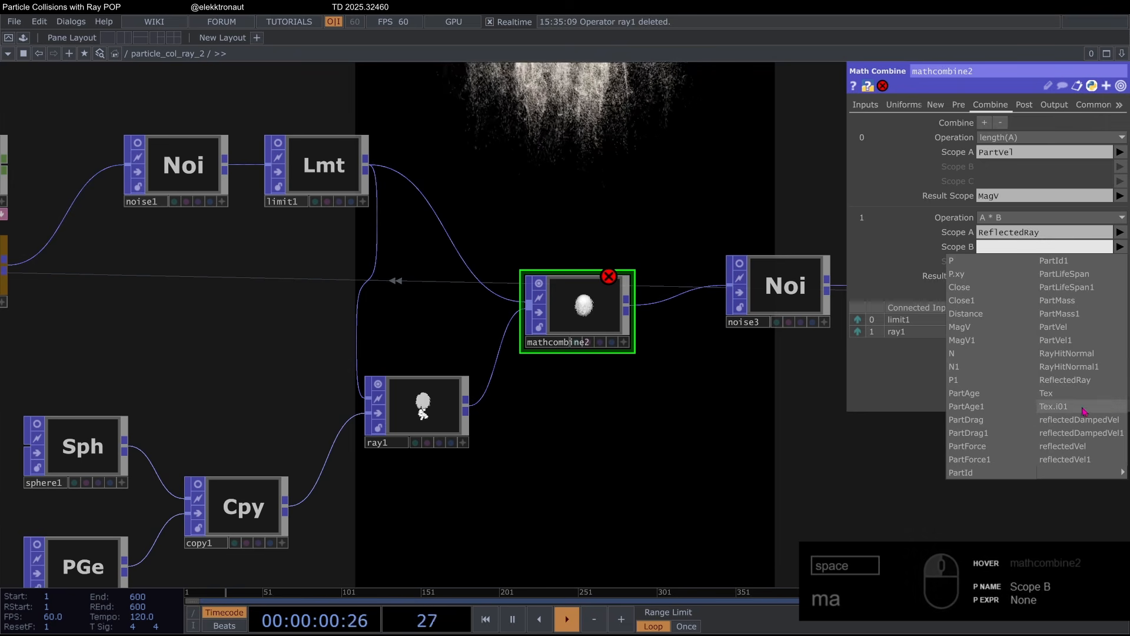
left_click(959, 327)
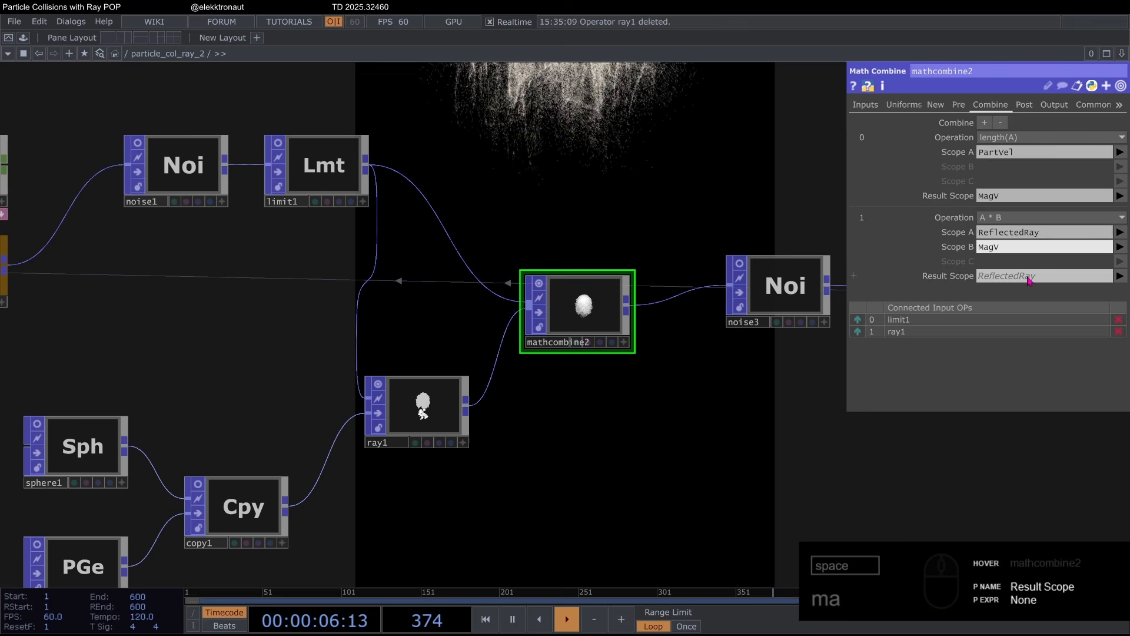
left_click(1029, 280)
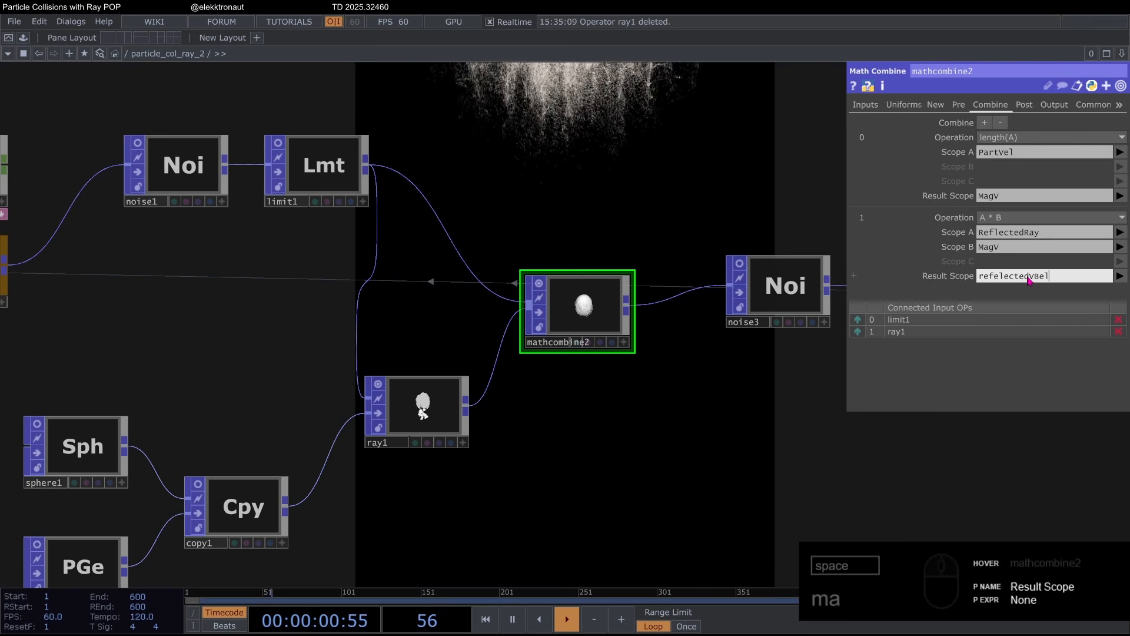
left_click(677, 218)
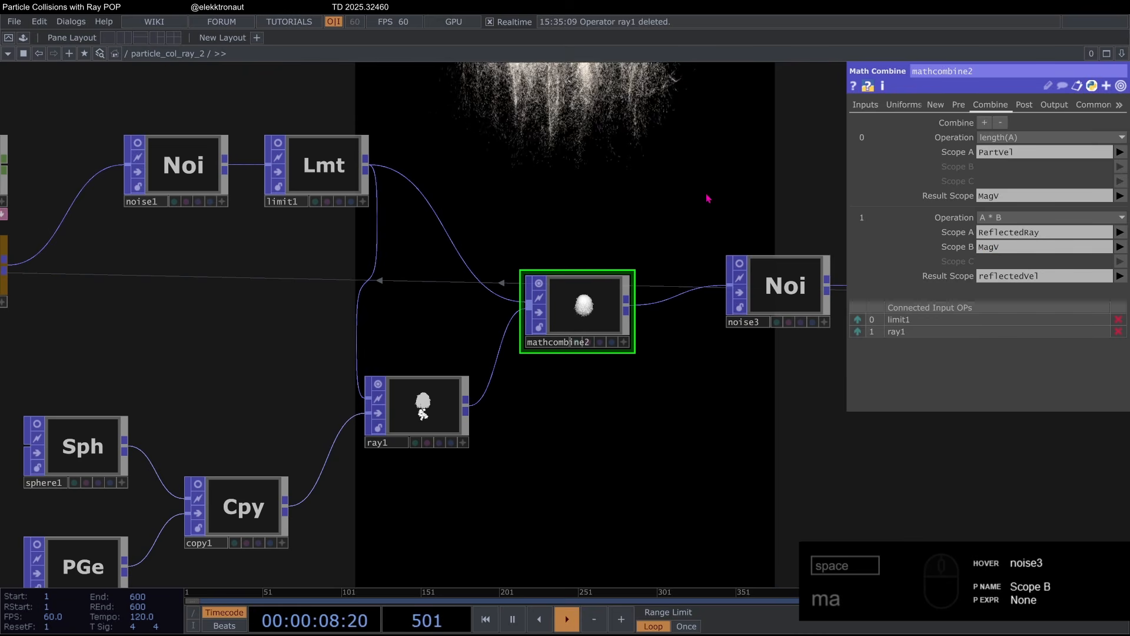
Step: Examine ray1's output attributes and Reflected Ray setting, and how mathcombine2 multiplies that direction by MagV
left_click_drag(706, 197, 696, 204)
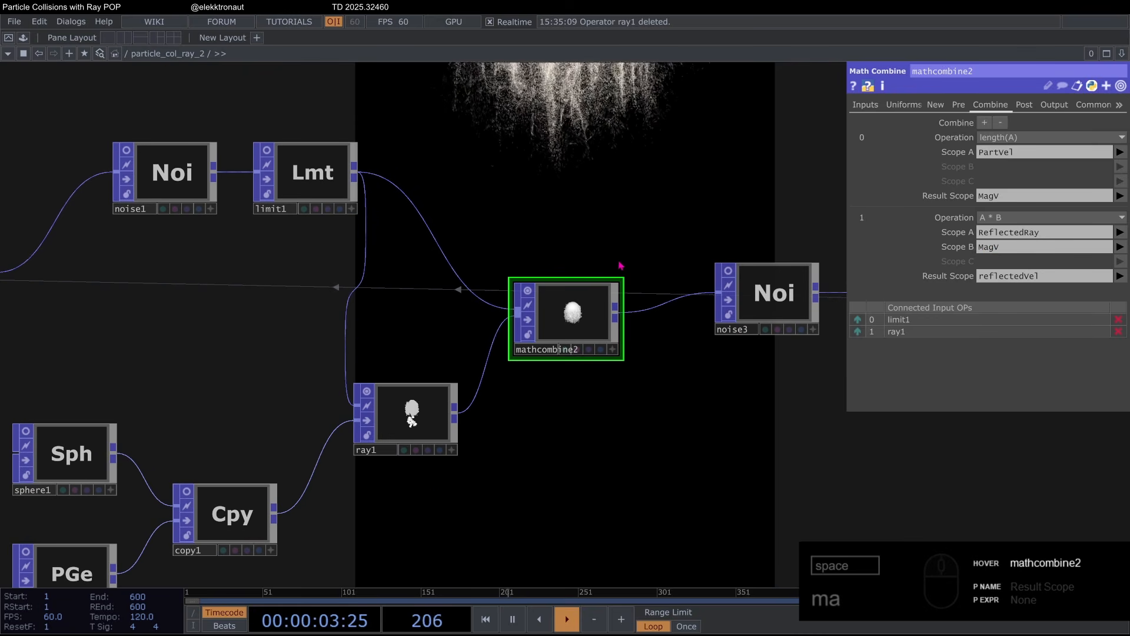
left_click_drag(621, 266, 604, 287)
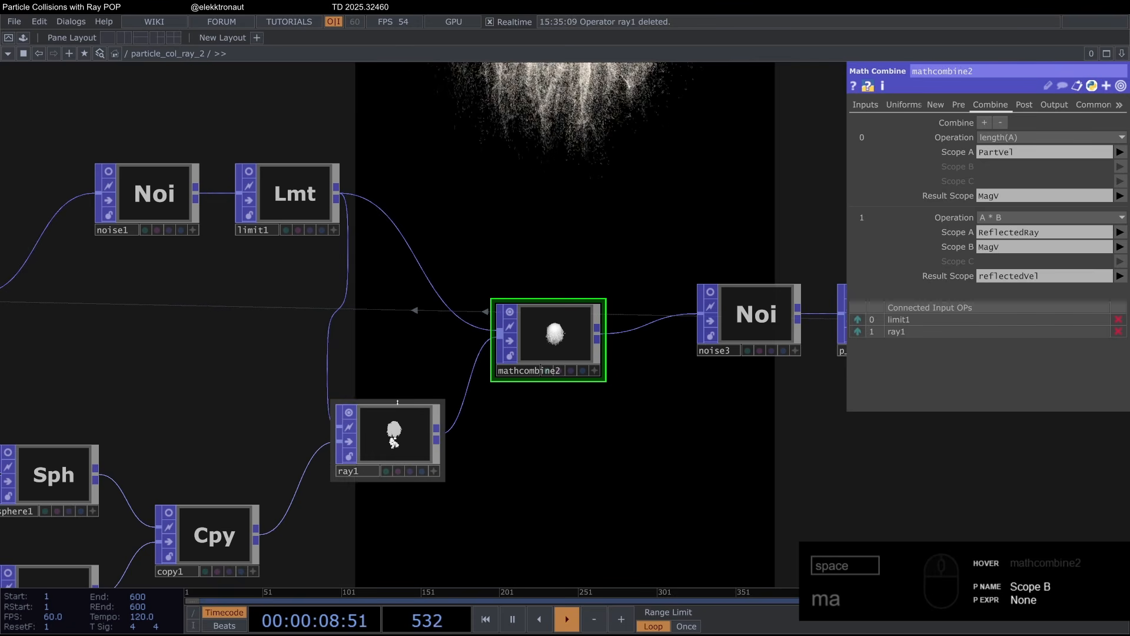
scroll(462, 420, "up", 4)
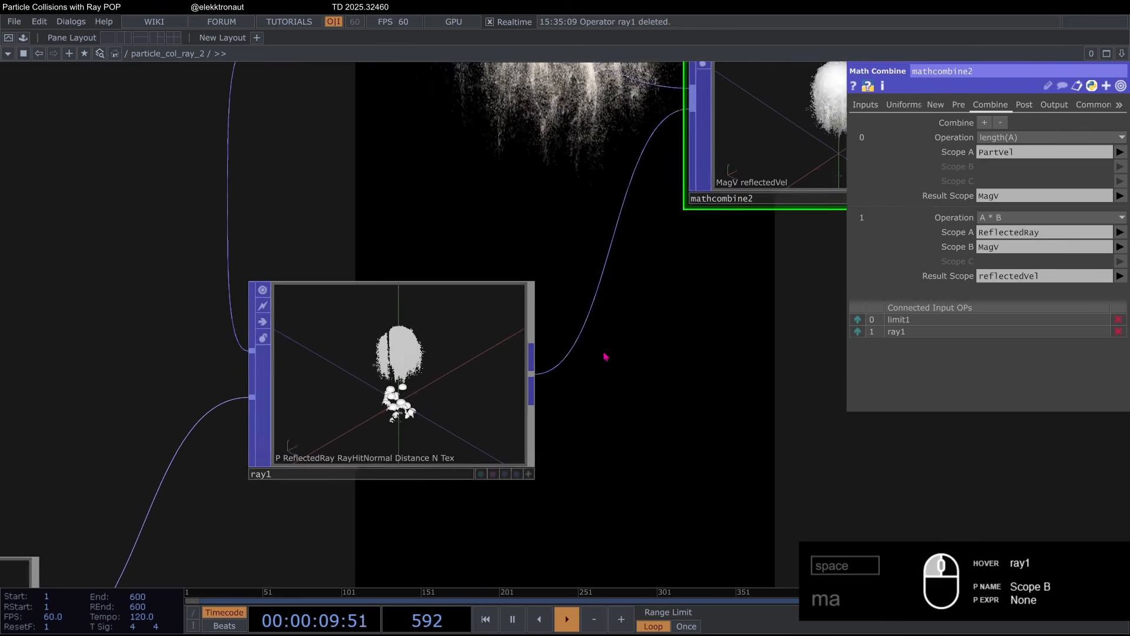
scroll(606, 355, "down", 3)
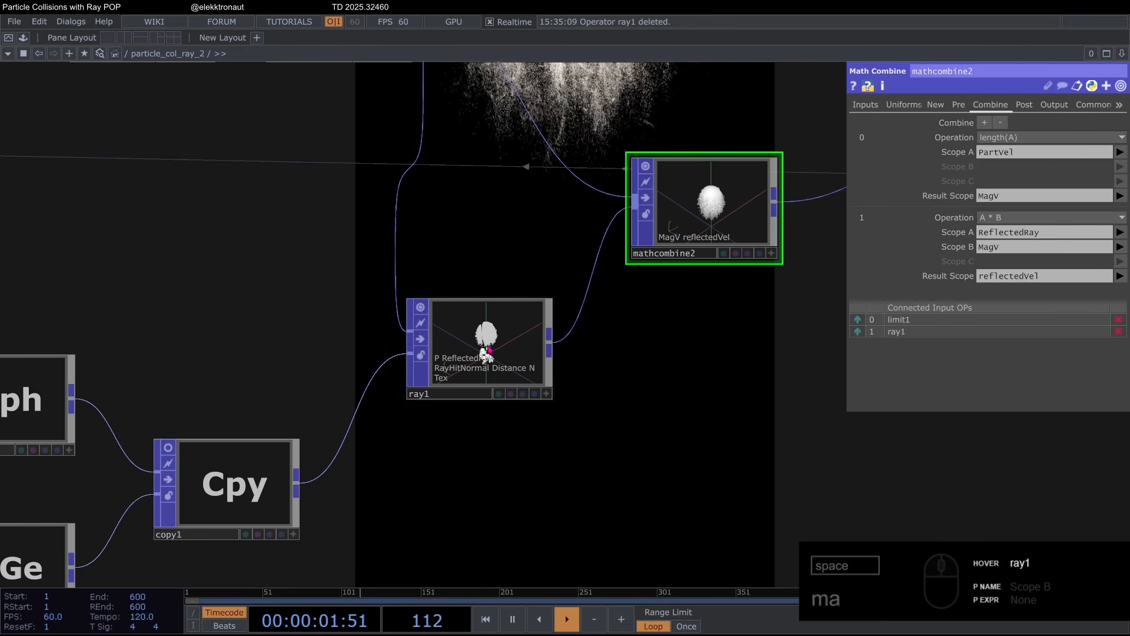
scroll(253, 486, "down", 4)
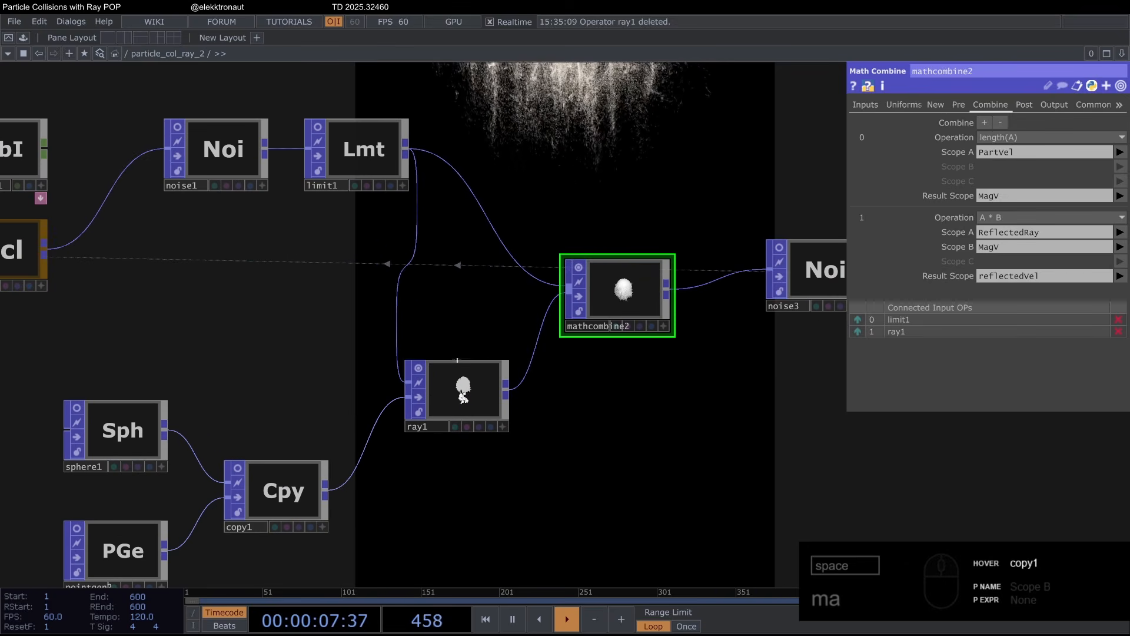
left_click(473, 397)
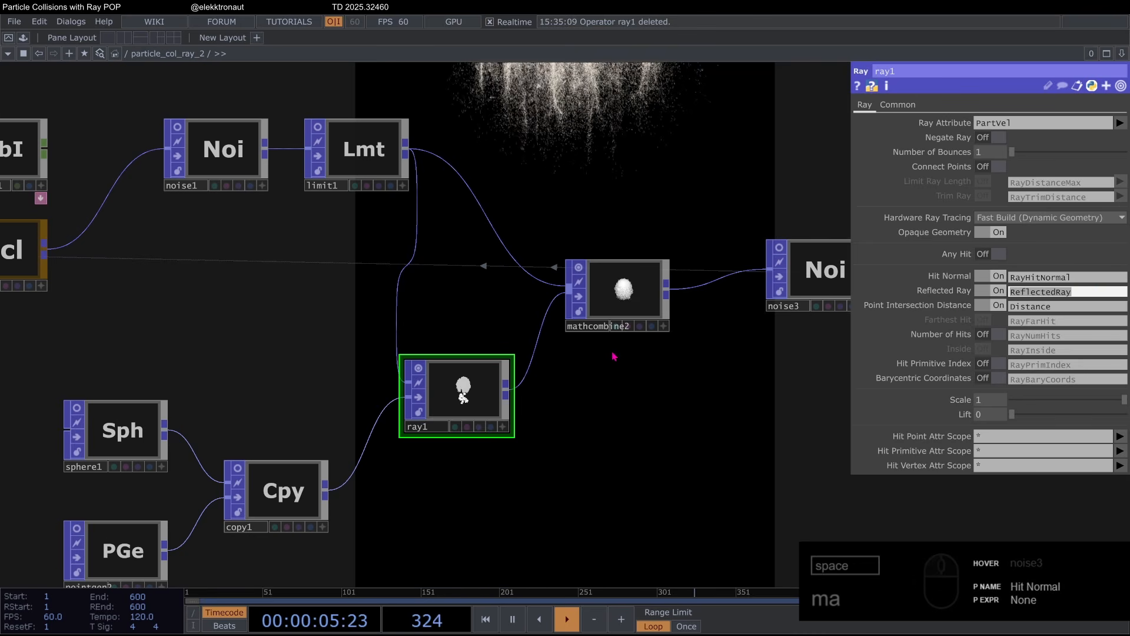
left_click_drag(632, 338, 568, 343)
left_click(562, 308)
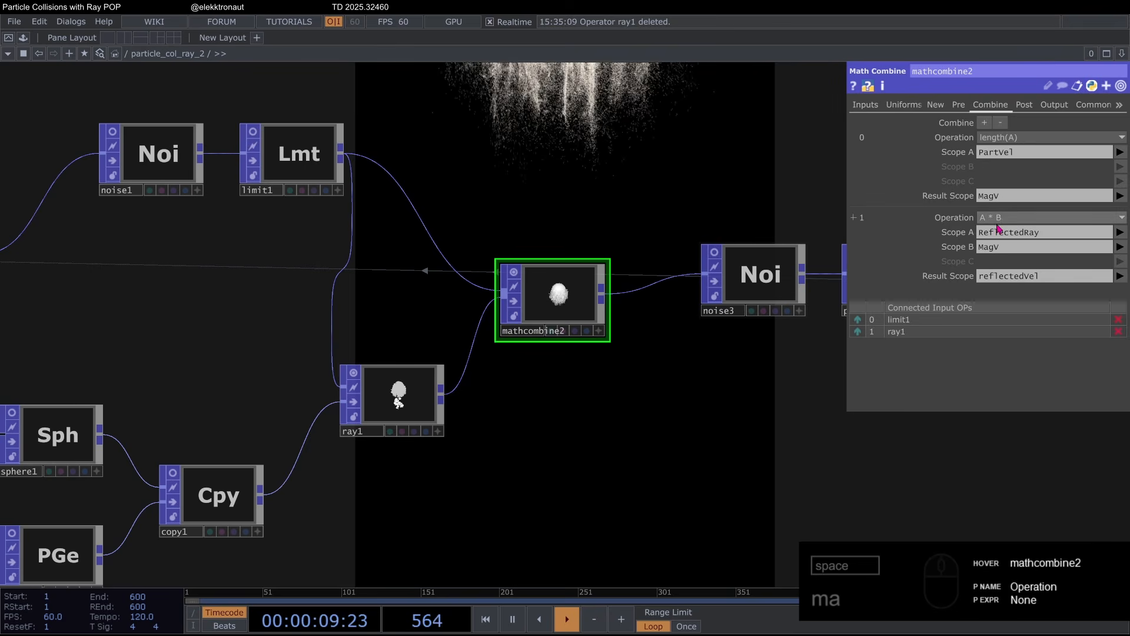
left_click(1001, 247)
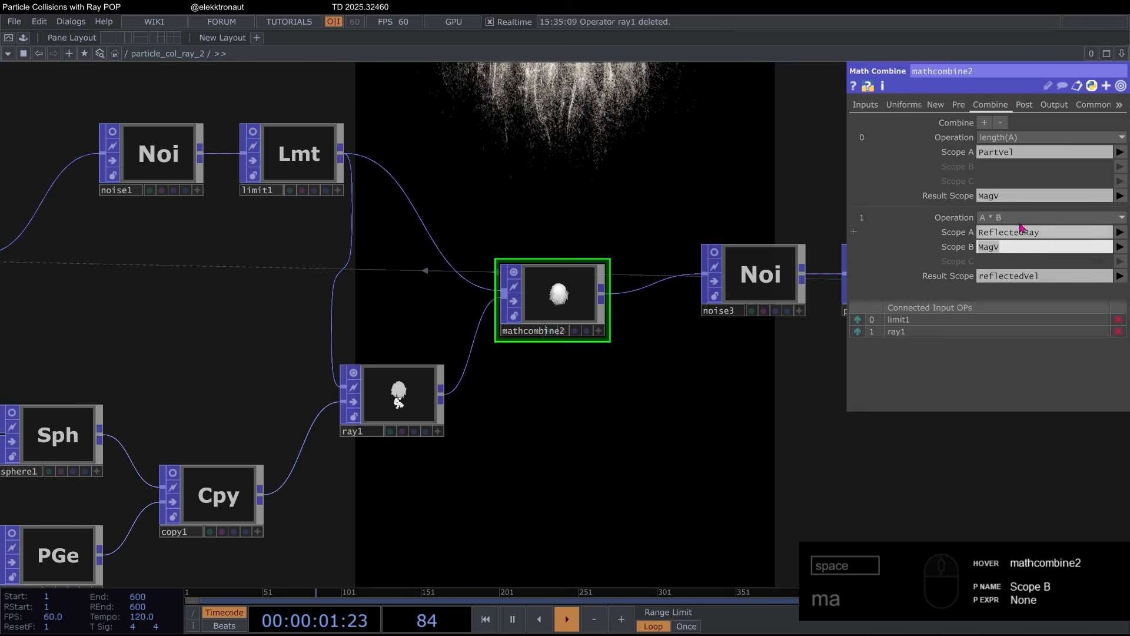
left_click(705, 179)
Step: Add a third combine operation A * B to mathcombine2 with Scope A reflectedVel and Scope B .05
left_click(985, 123)
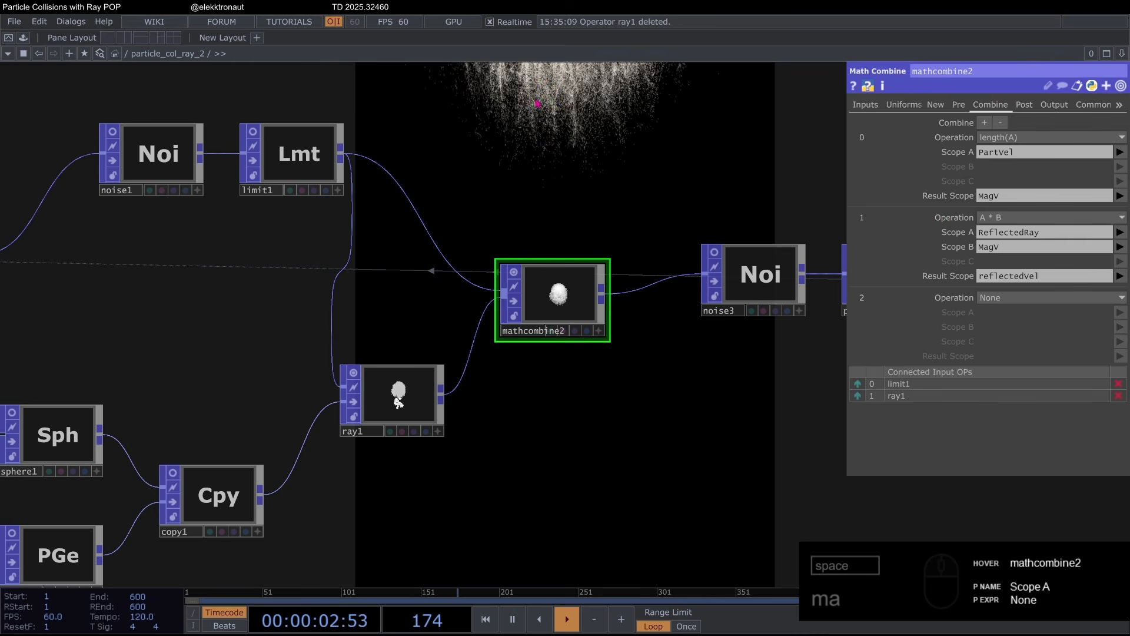
left_click(1030, 298)
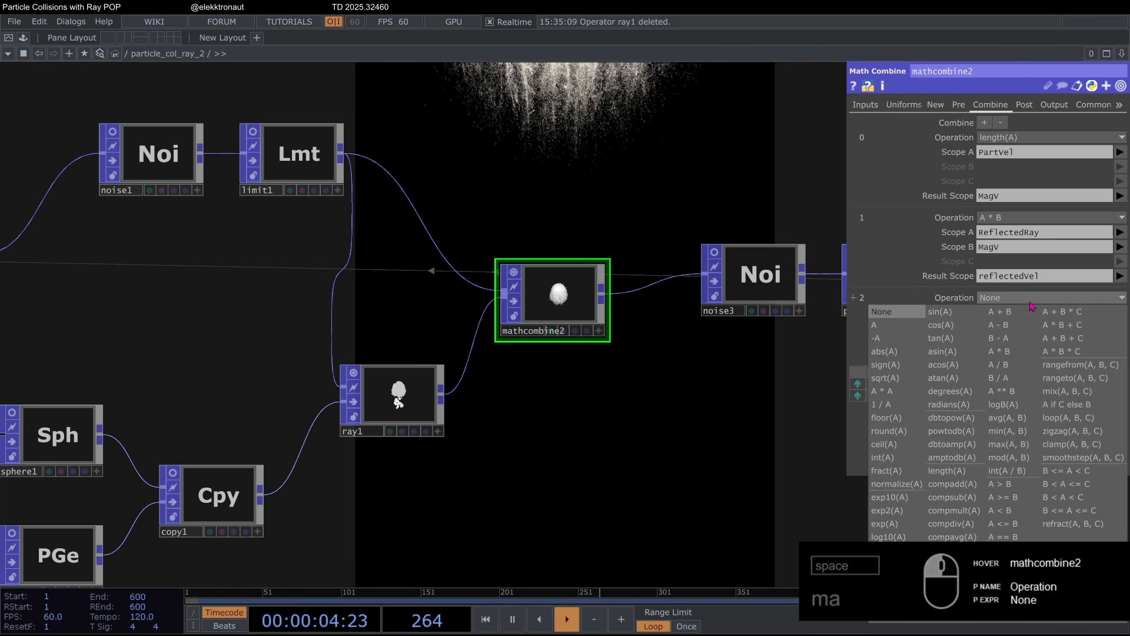
left_click(1008, 351)
left_click(1120, 312)
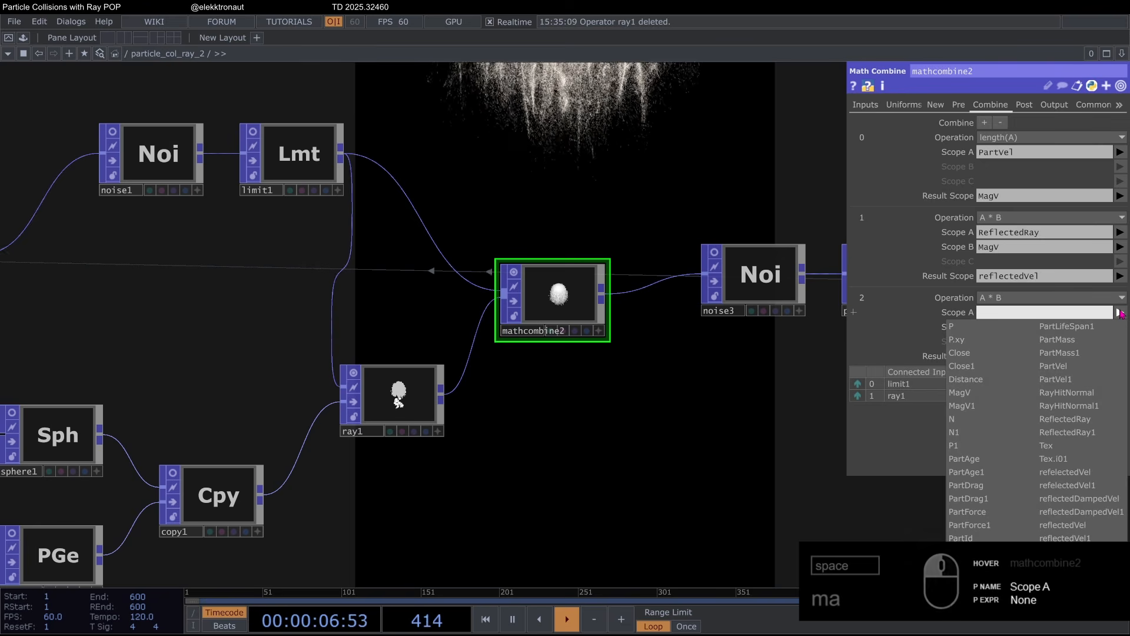
left_click(1066, 524)
left_click(1036, 328)
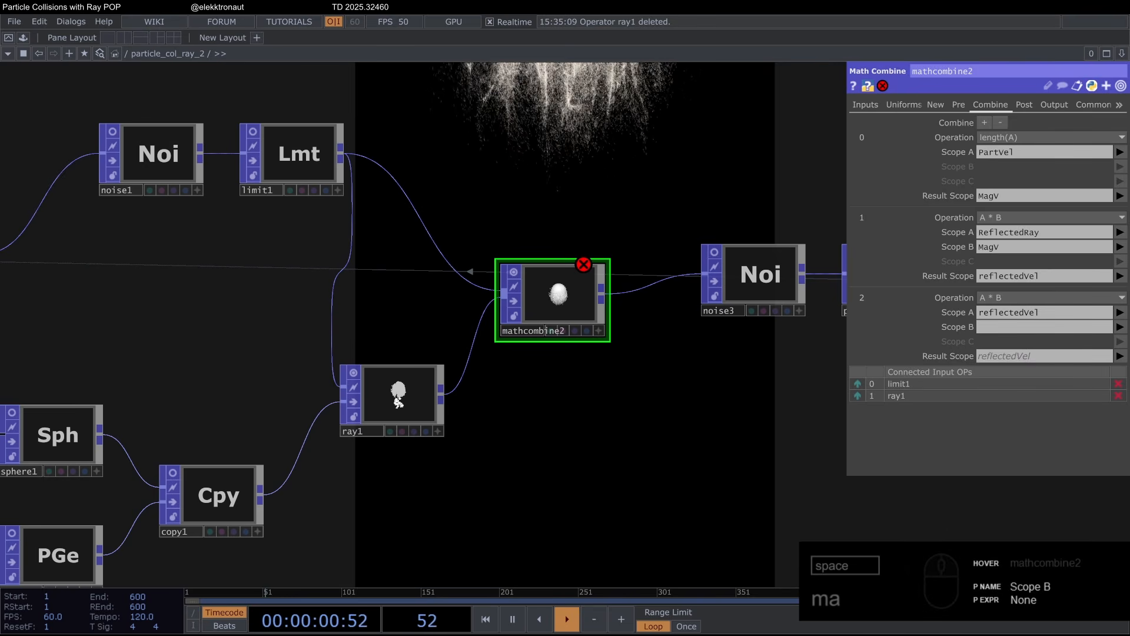
left_click(1010, 332)
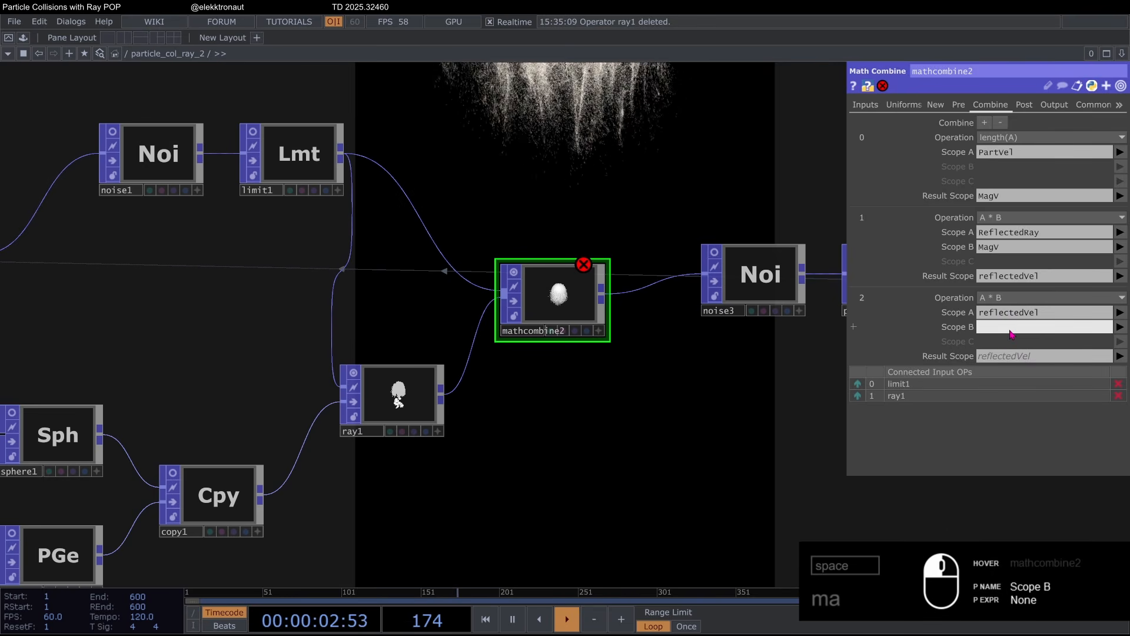
type(".05")
key("Tab")
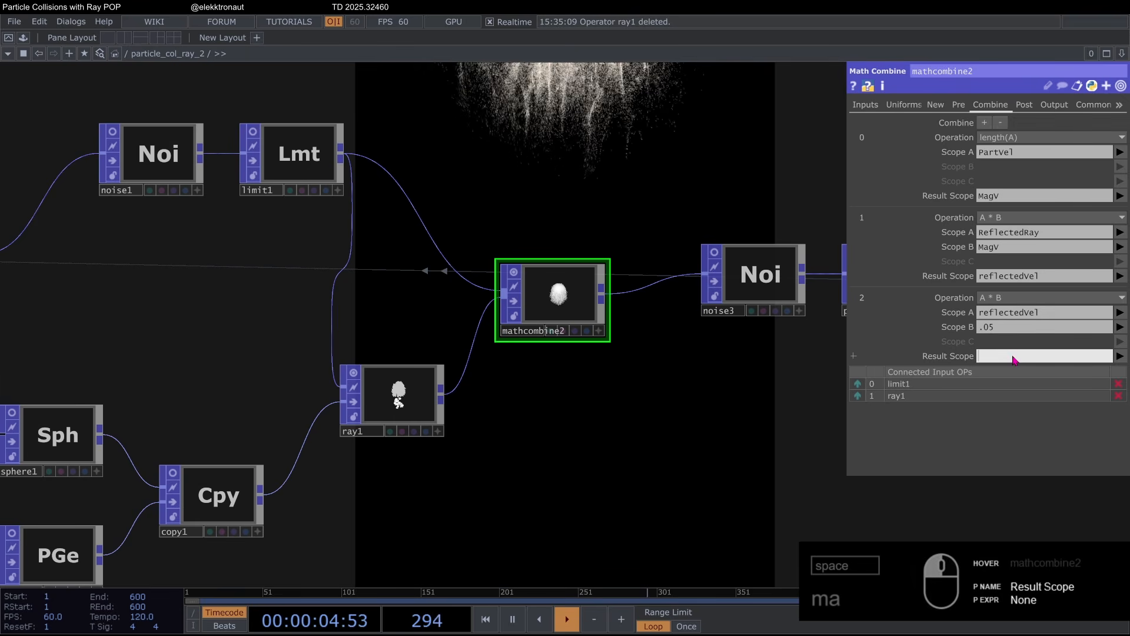
Step: Set the third combine operation's Result Scope to reflectedDampedVel, based on a copy of its Scope A name
left_click_drag(1045, 313, 900, 308)
key("ctrl+c")
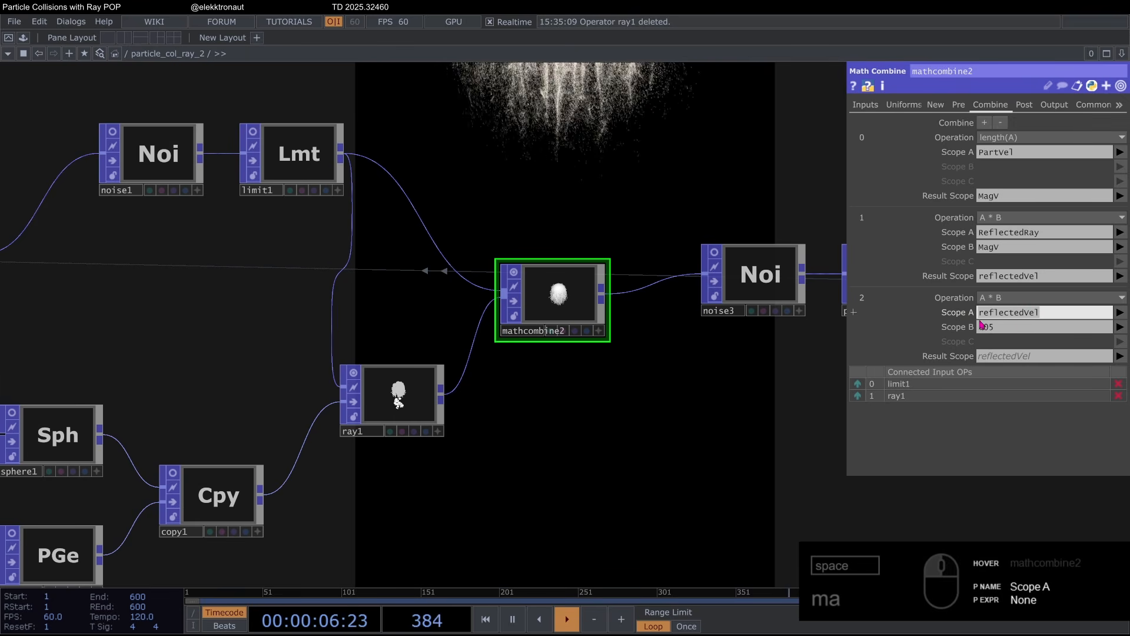
left_click(1009, 357)
key("ctrl+v")
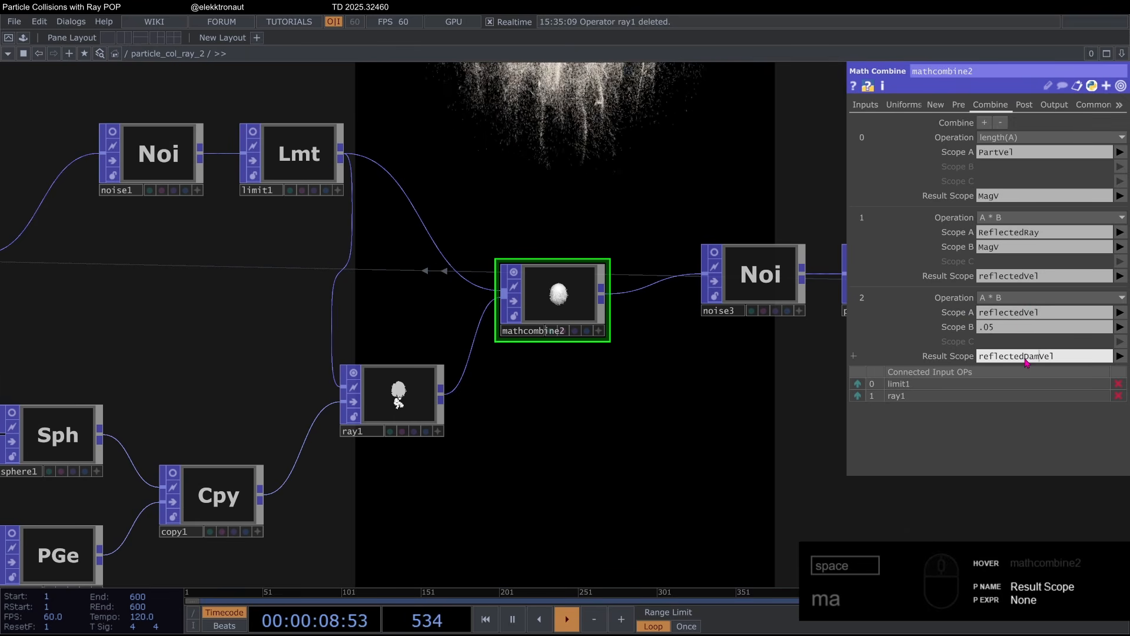
key("Return")
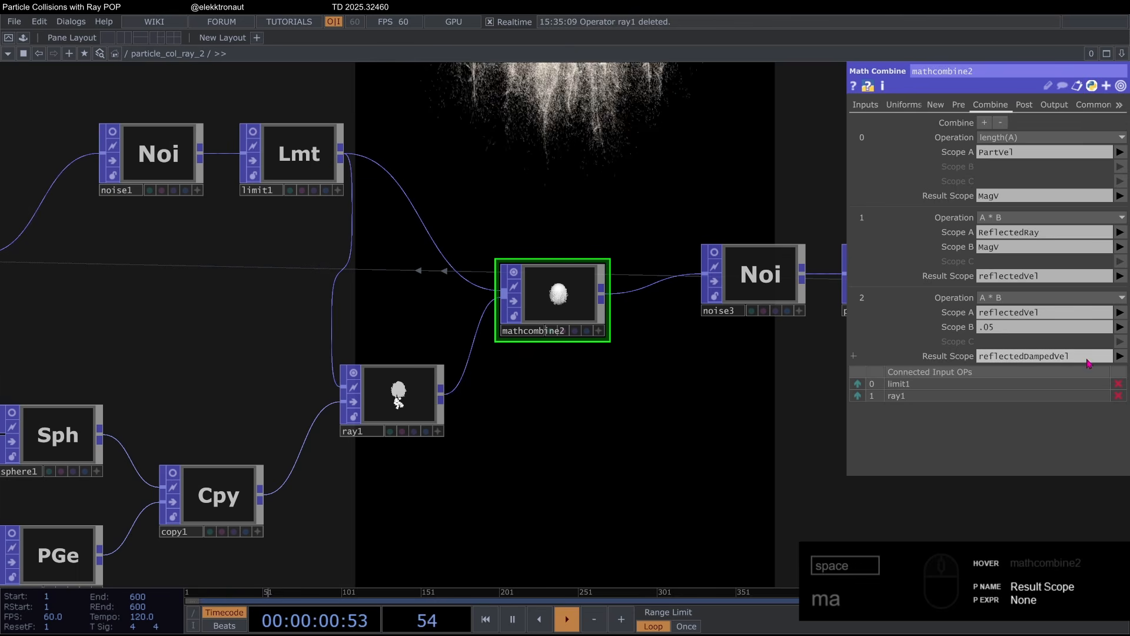
left_click_drag(686, 386, 588, 376)
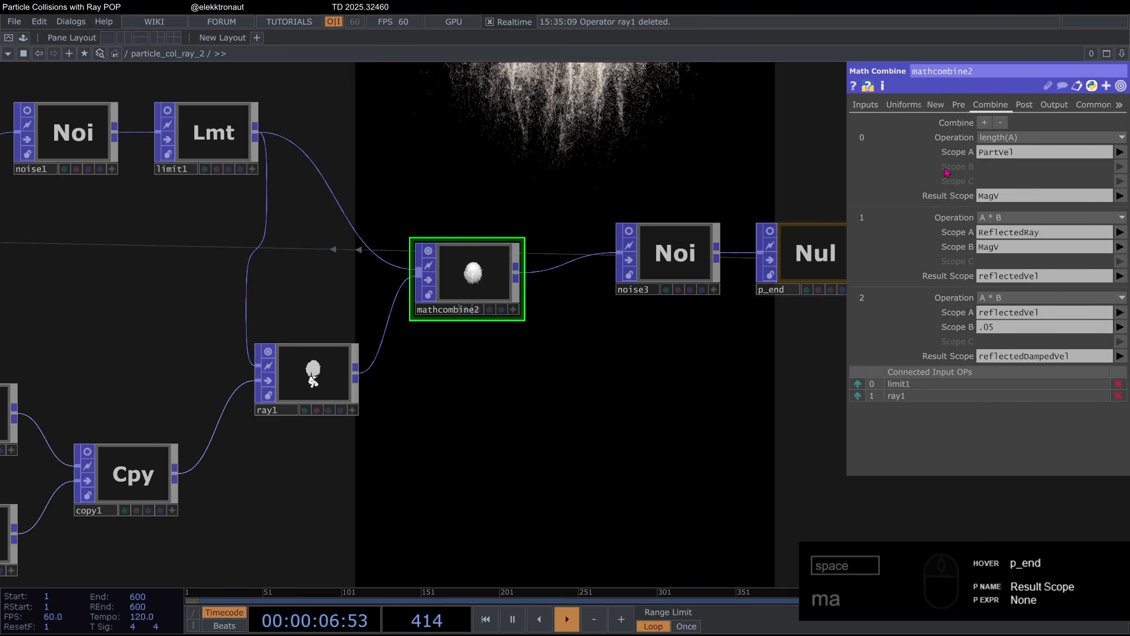
Step: Add a fourth combine operation A < B to mathcombine2 with Scope A Distance
left_click(984, 123)
left_click(1019, 377)
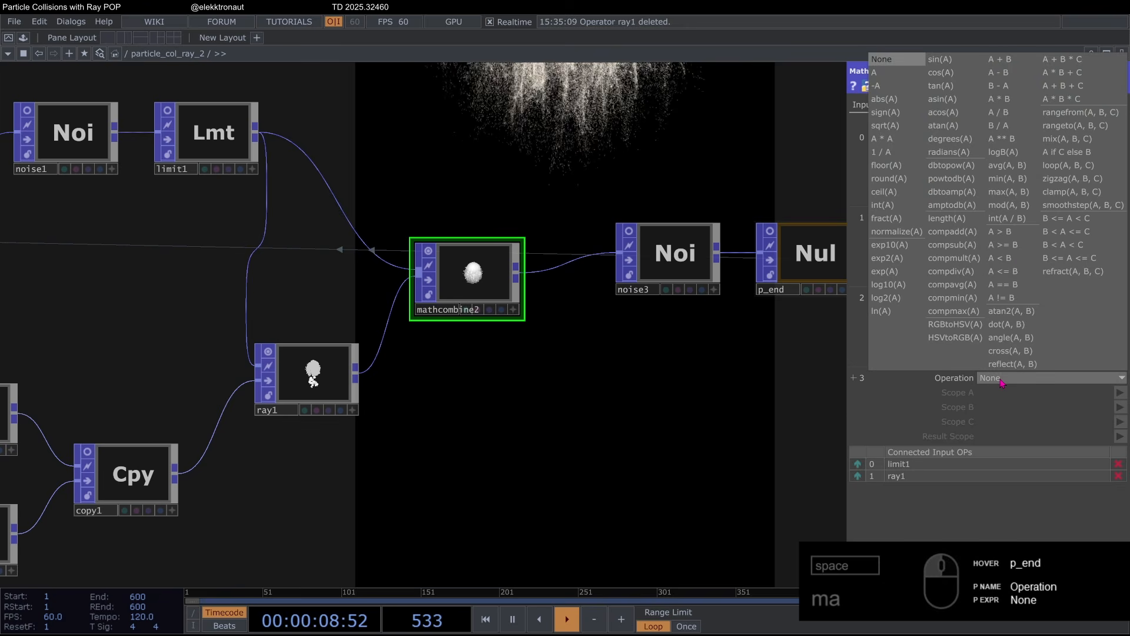
left_click(1013, 258)
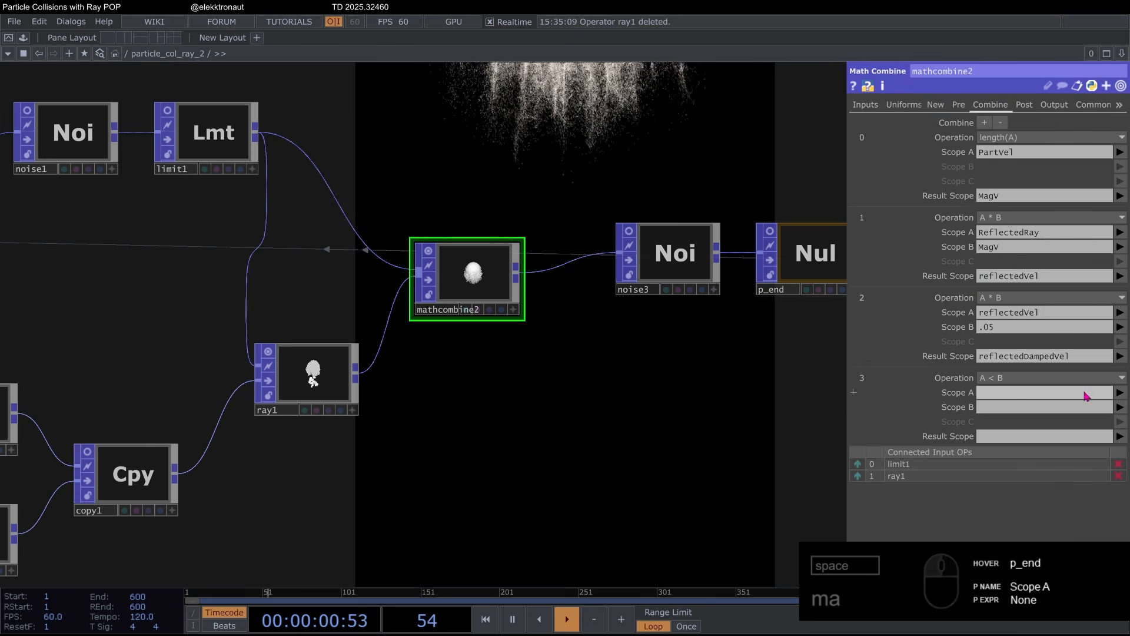
left_click(1096, 391)
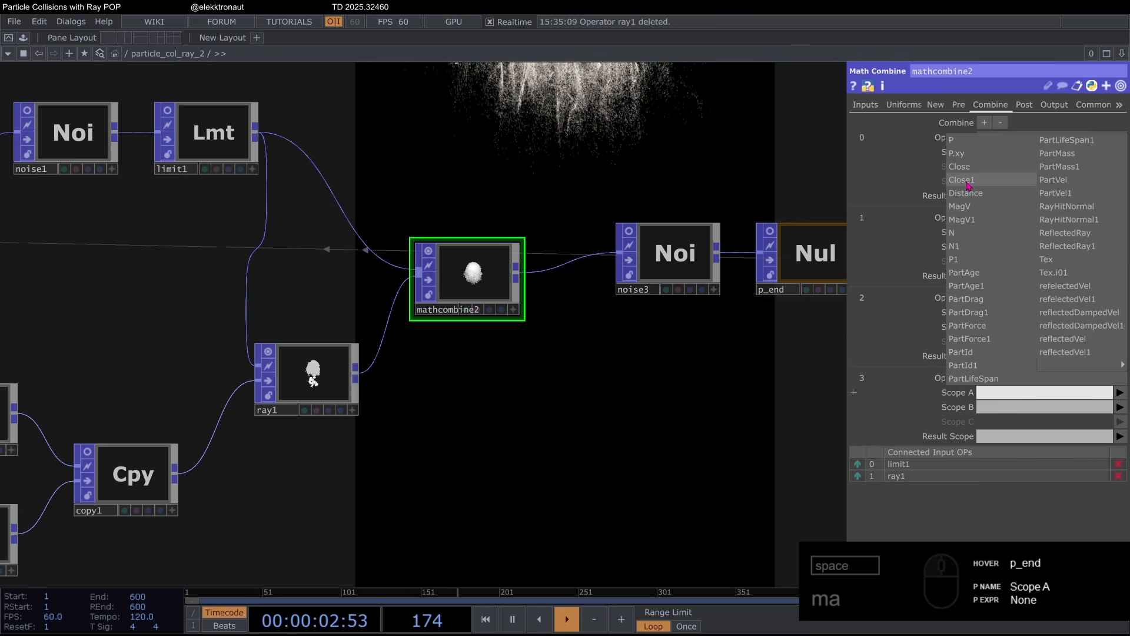
left_click(989, 182)
Step: Check ray1's Point Intersection Distance setting, and set the fourth combine operation's Scope B to .01 and Result Scope to Close
left_click(858, 476)
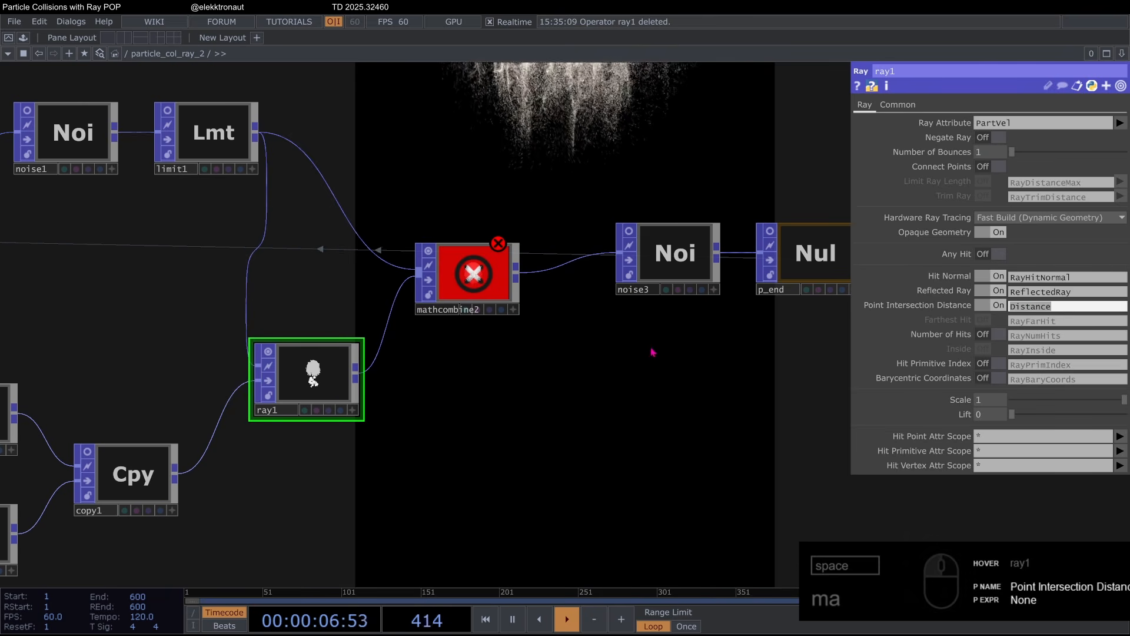
left_click(471, 277)
left_click_drag(463, 410, 581, 379)
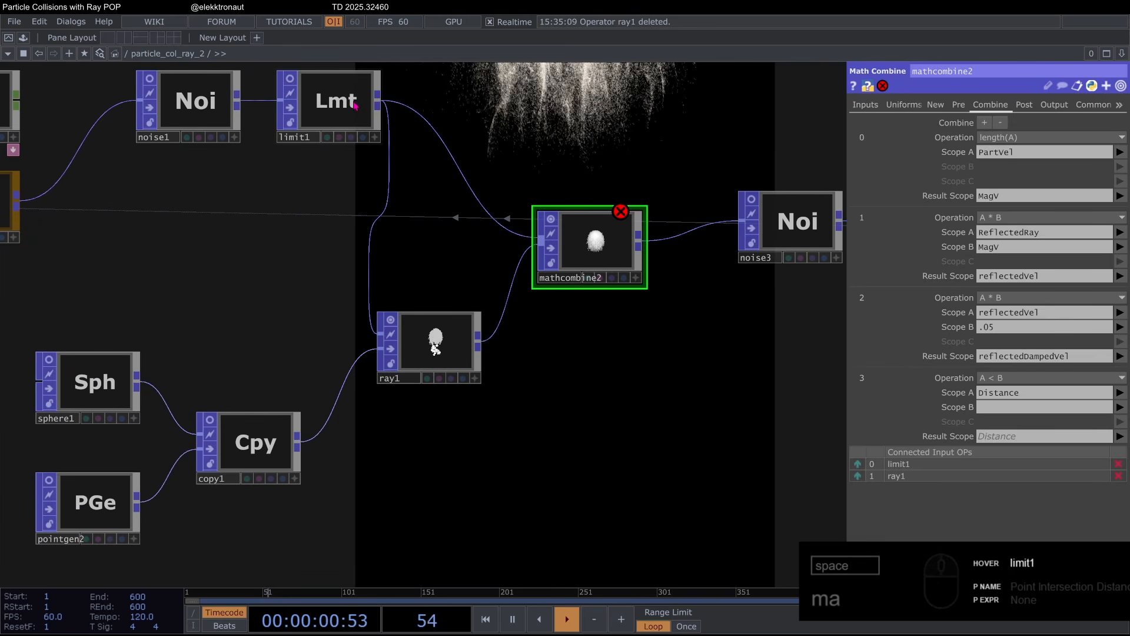
left_click_drag(462, 474, 483, 467)
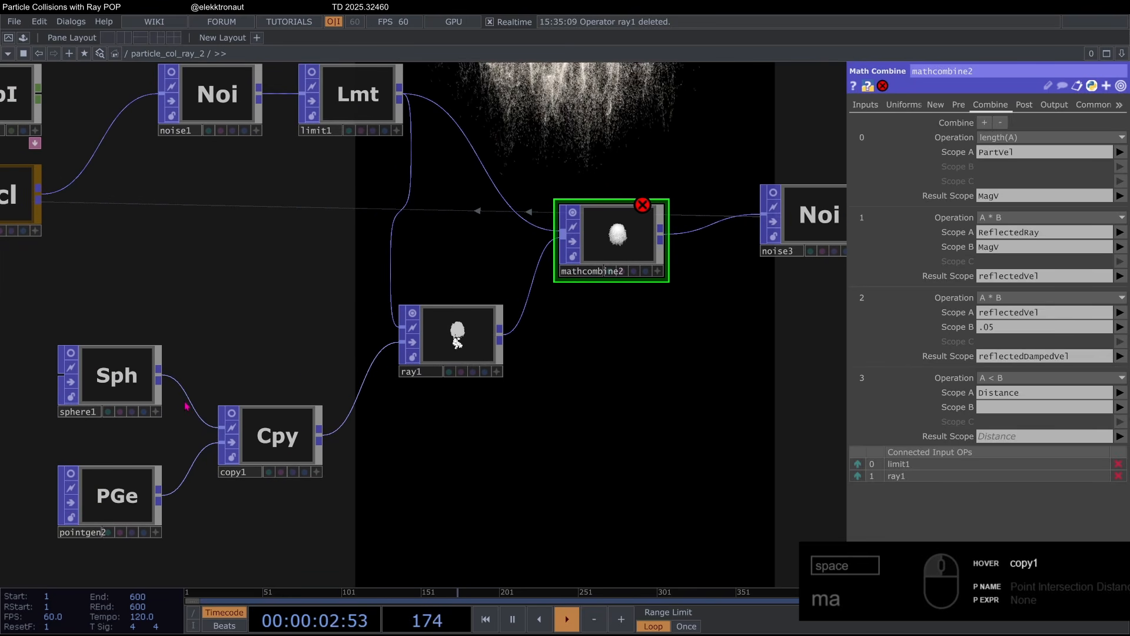
left_click_drag(538, 406, 501, 431)
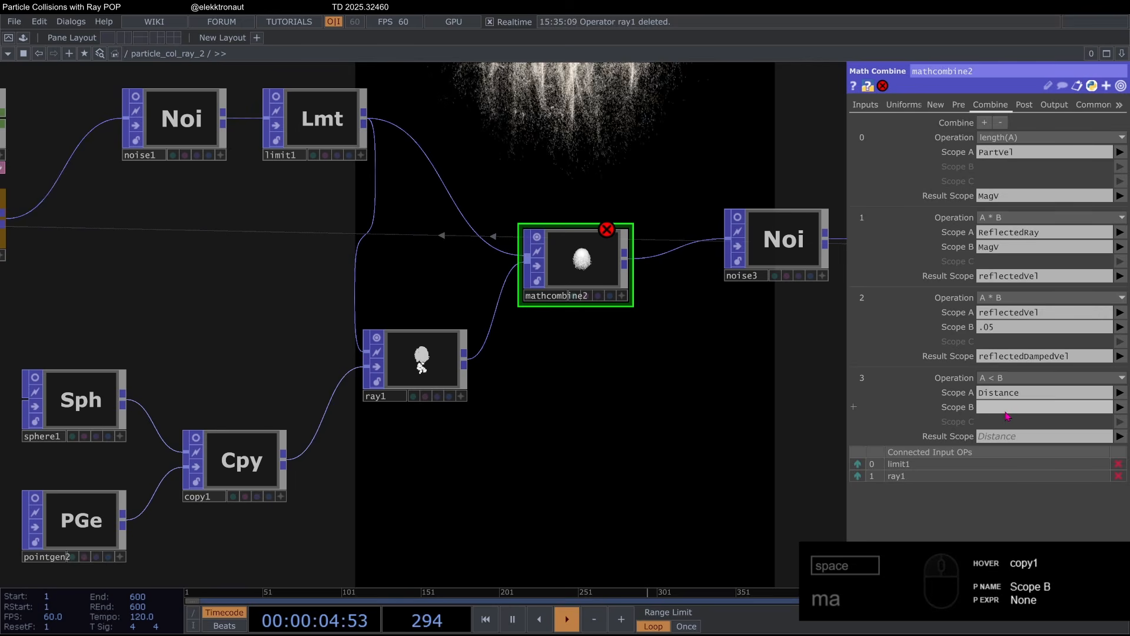
left_click(1006, 412)
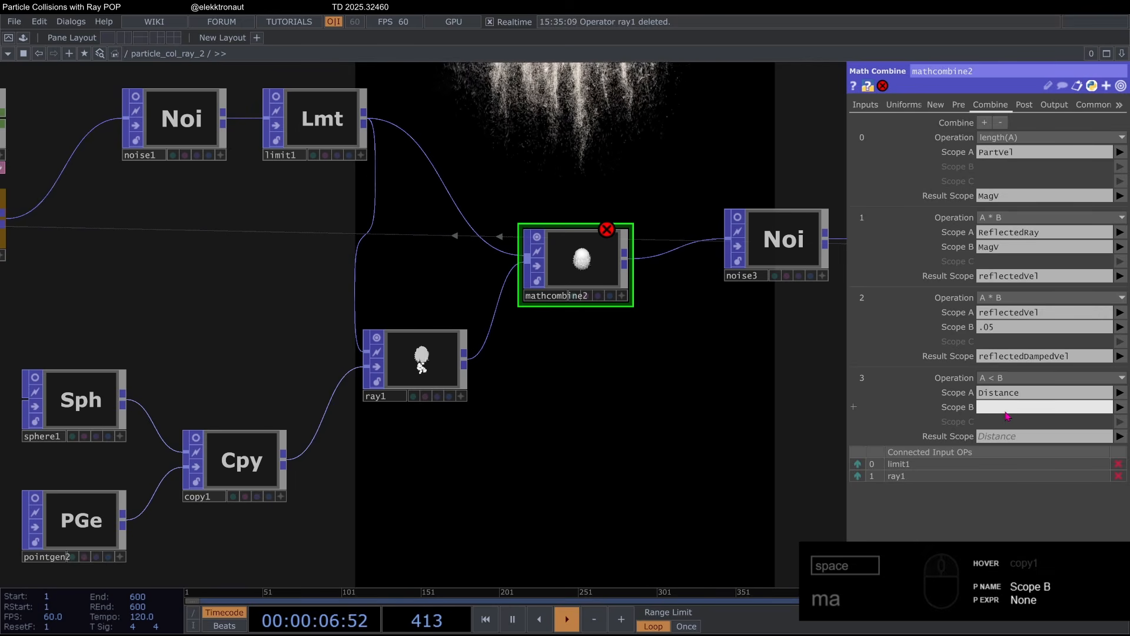
left_click(1030, 440)
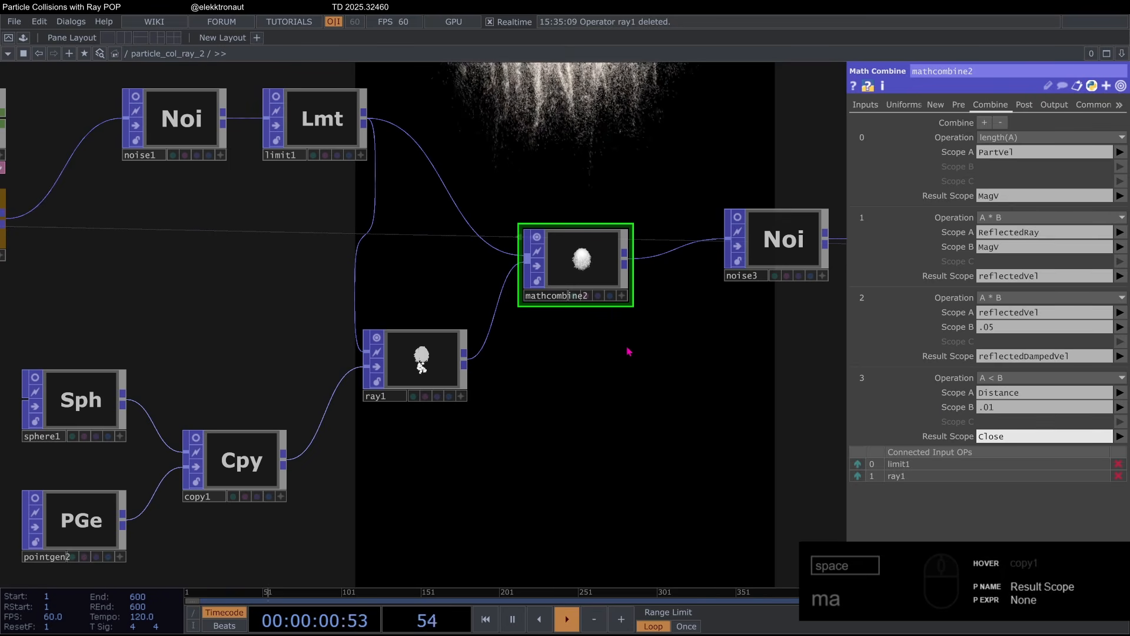
left_click(659, 351)
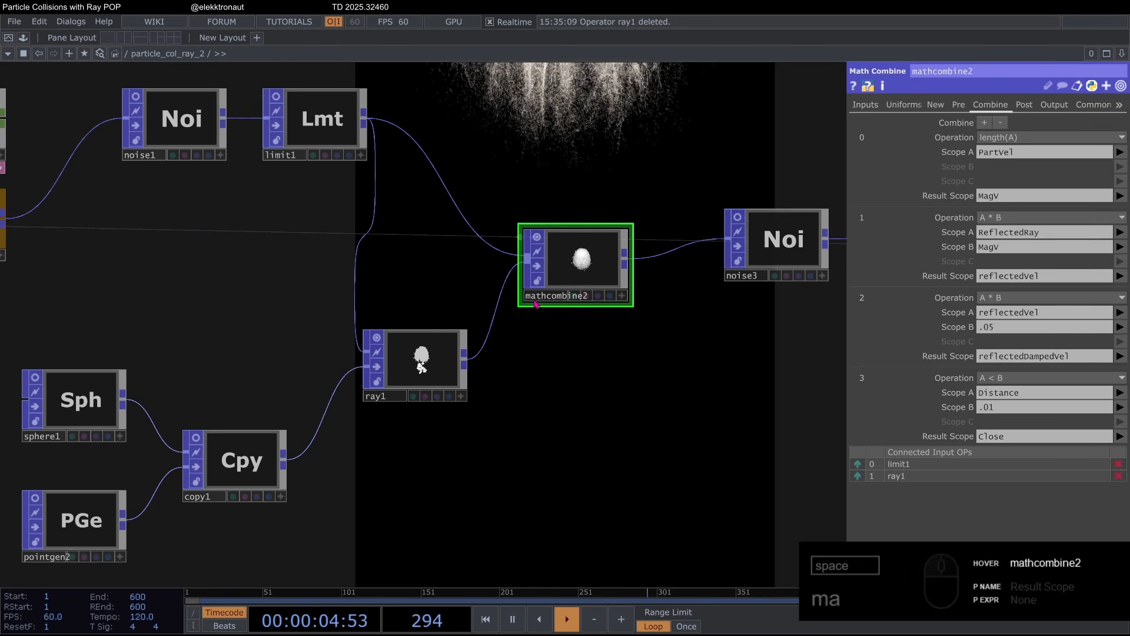
Step: Add a fifth combine operation mix(A, B, C) to mathcombine2 with Scope A PartVel
left_click_drag(535, 408, 470, 328)
left_click_drag(419, 383, 427, 419)
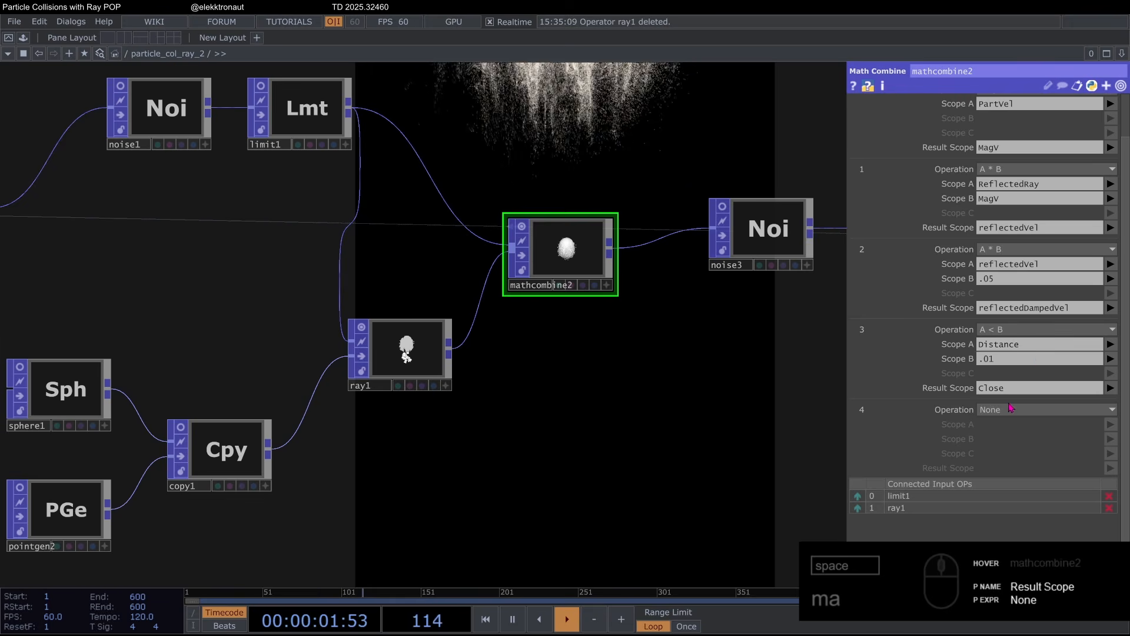
left_click(1011, 406)
left_click(1095, 172)
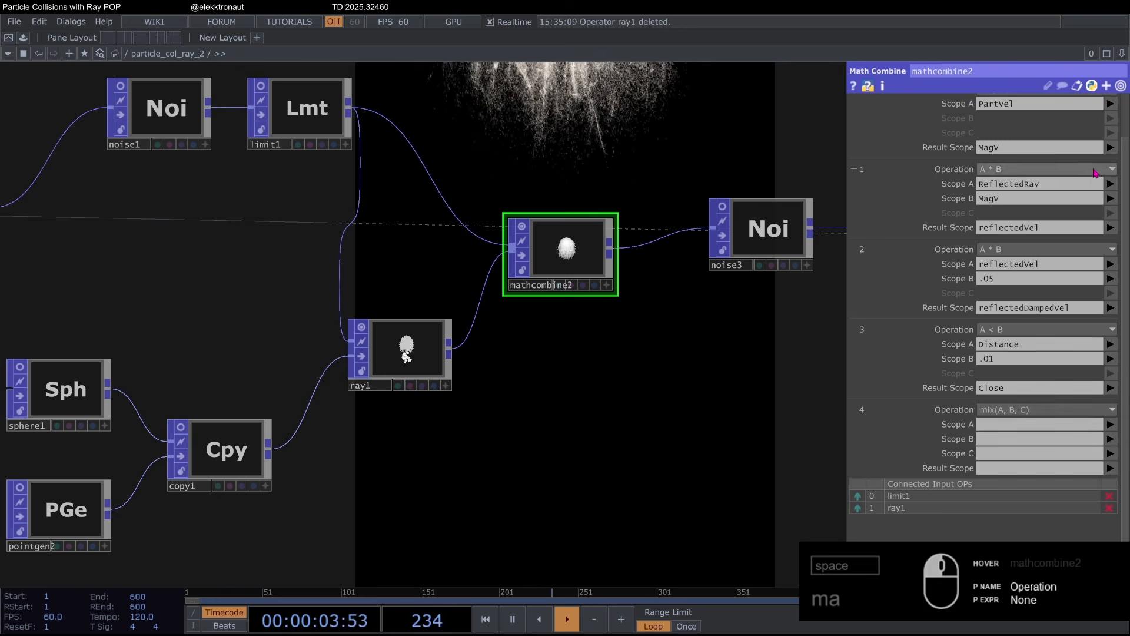
left_click(1110, 424)
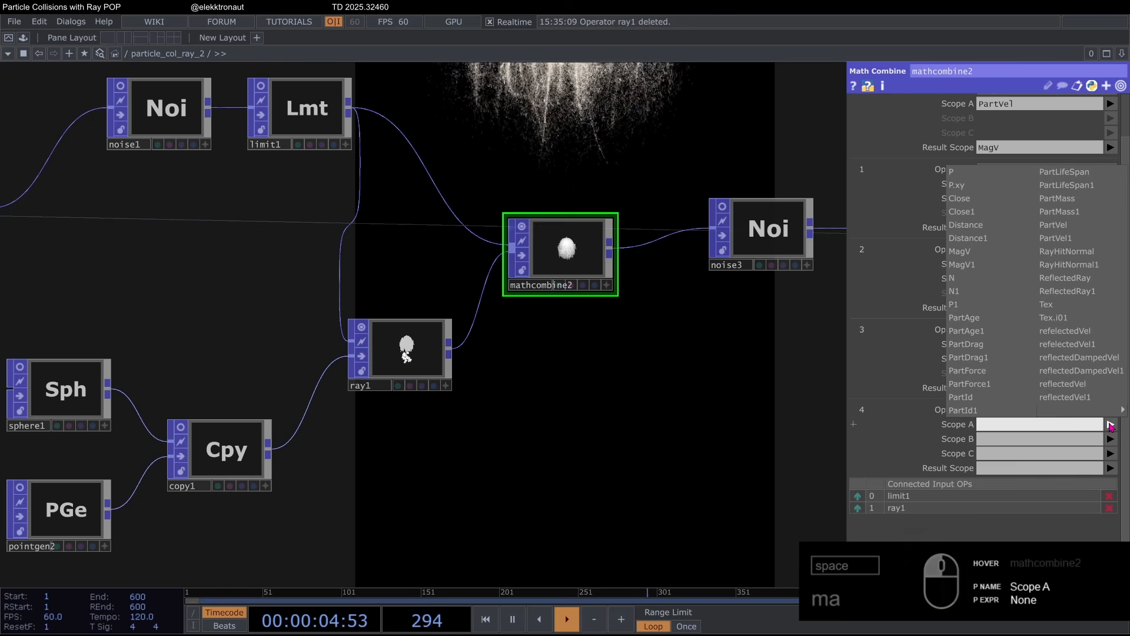
left_click(1070, 230)
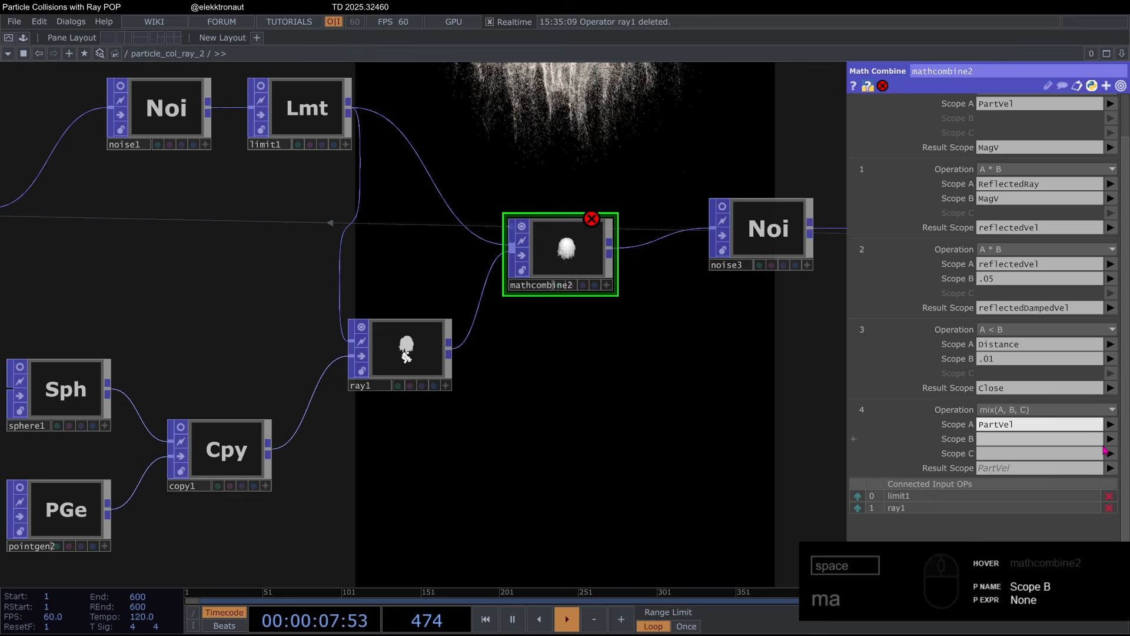
Step: Set the mix operation's Scope B to reflectedDampedVel and Scope C to Close
left_click(1109, 439)
left_click(1077, 382)
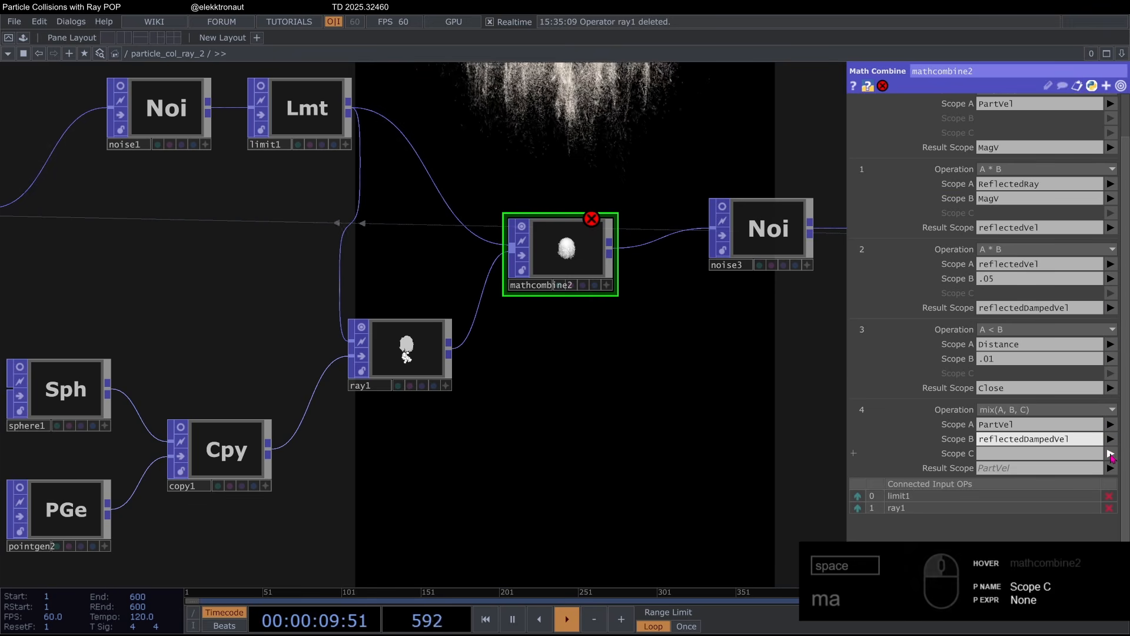
left_click(1111, 454)
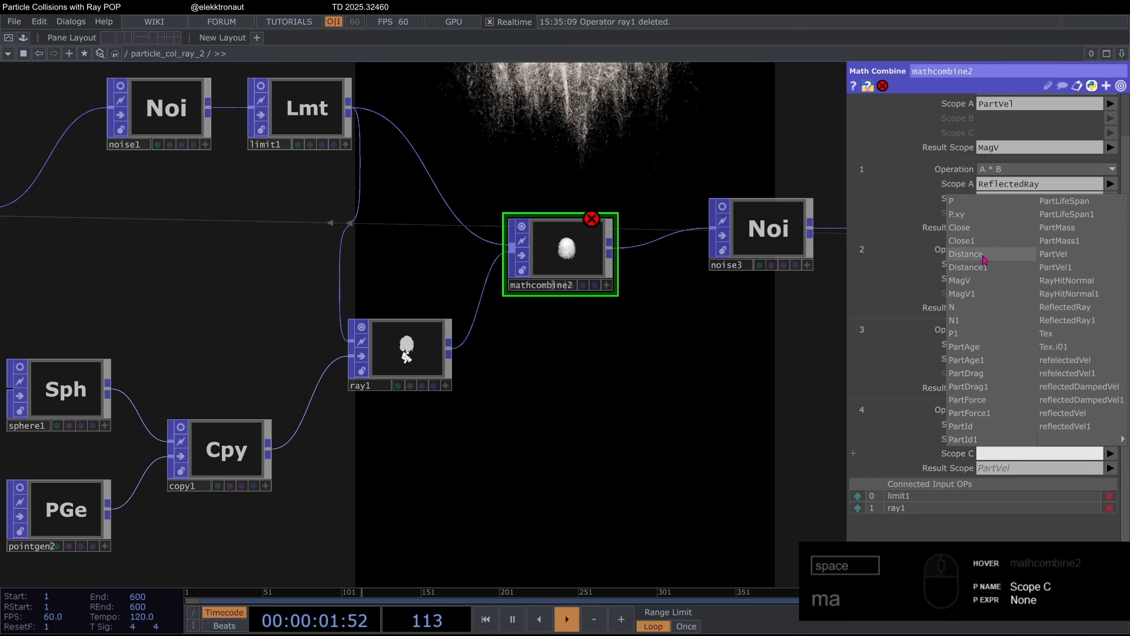
left_click(978, 232)
scroll(836, 454, "down", 3)
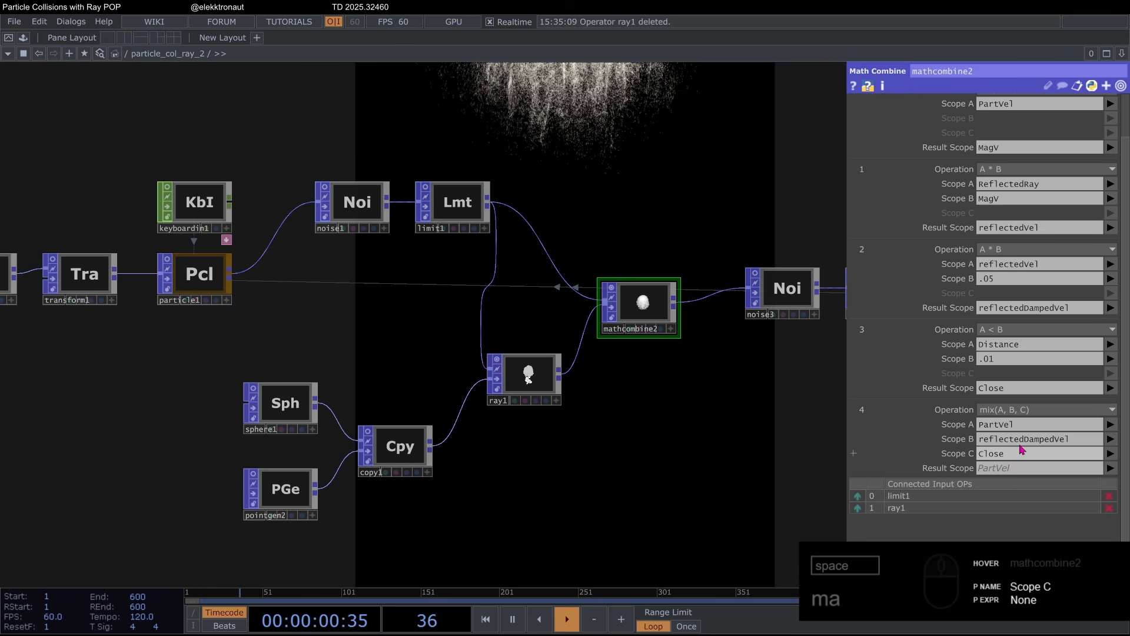
left_click(999, 454)
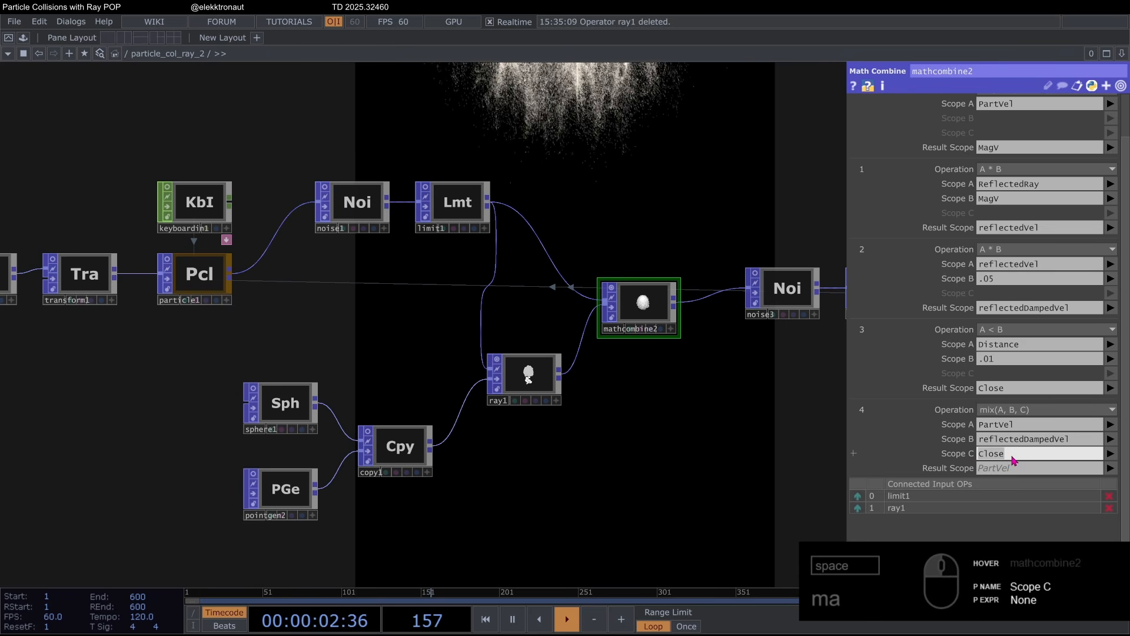
left_click(983, 425)
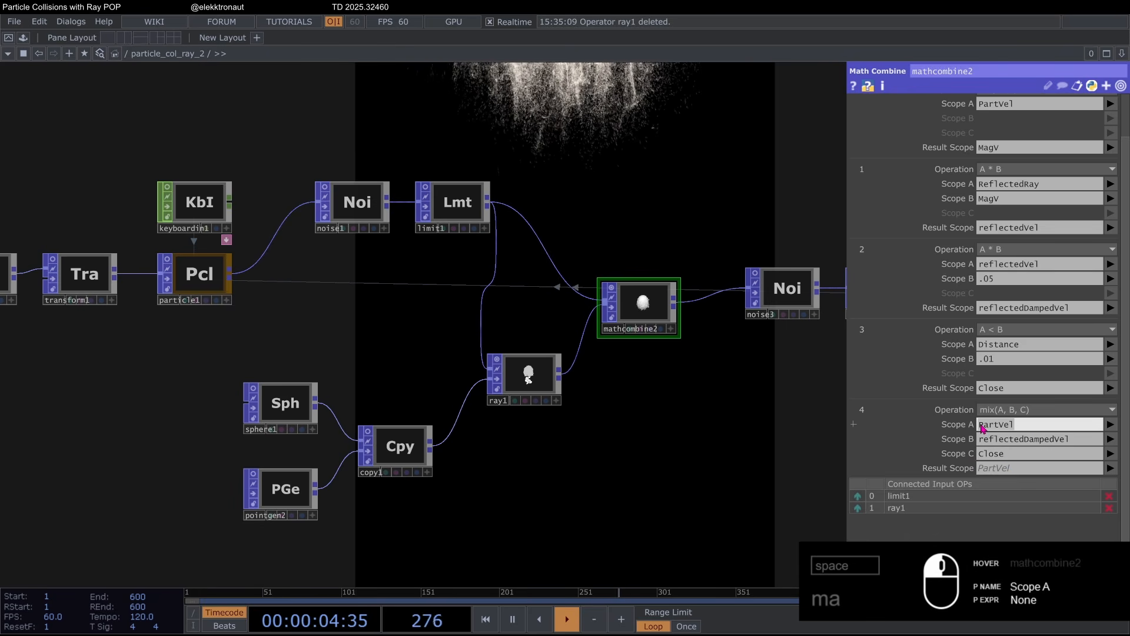
left_click(1016, 455)
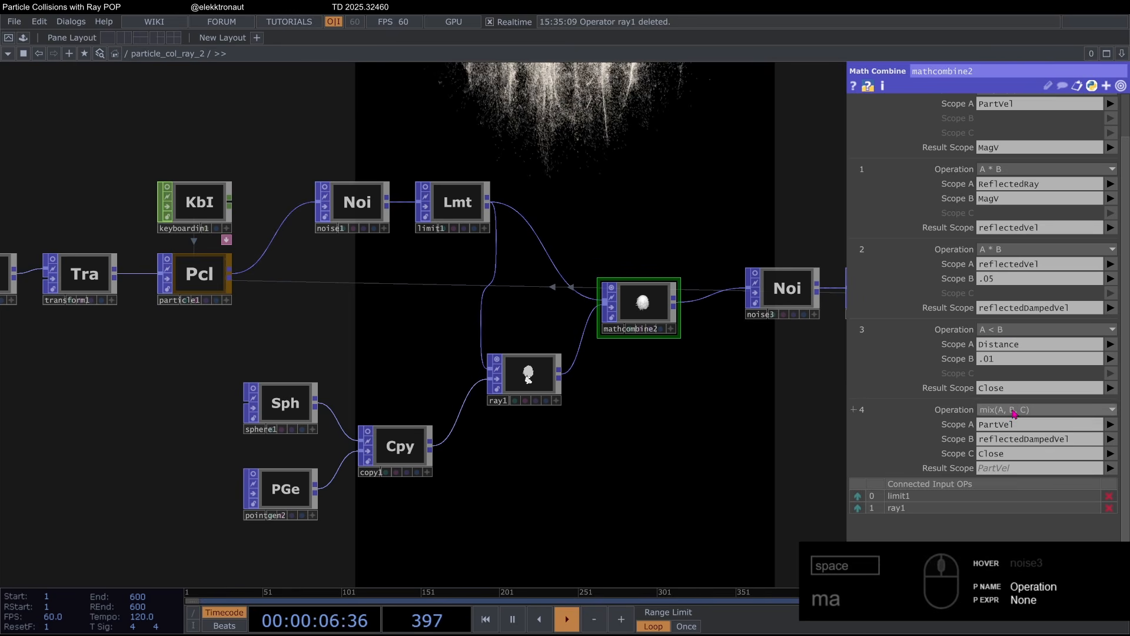
Step: Add a sixth combine operation A to mathcombine2 with Scope A 0 -1 0
scroll(989, 277, "up", 2)
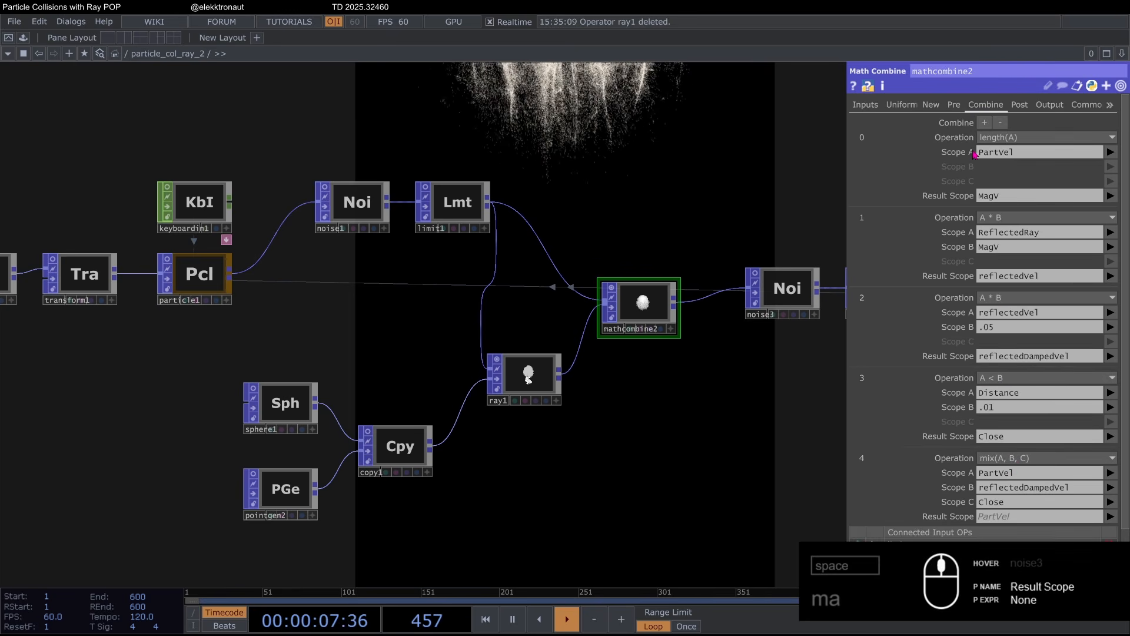
left_click(984, 123)
scroll(1001, 235, "down", 2)
left_click(1036, 409)
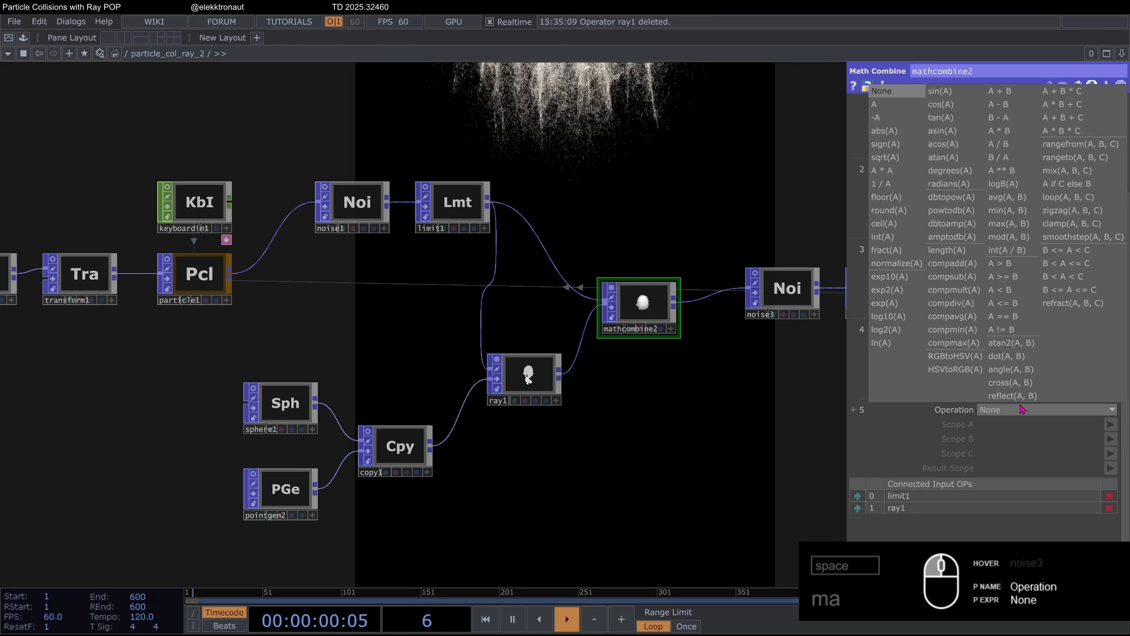
left_click(888, 111)
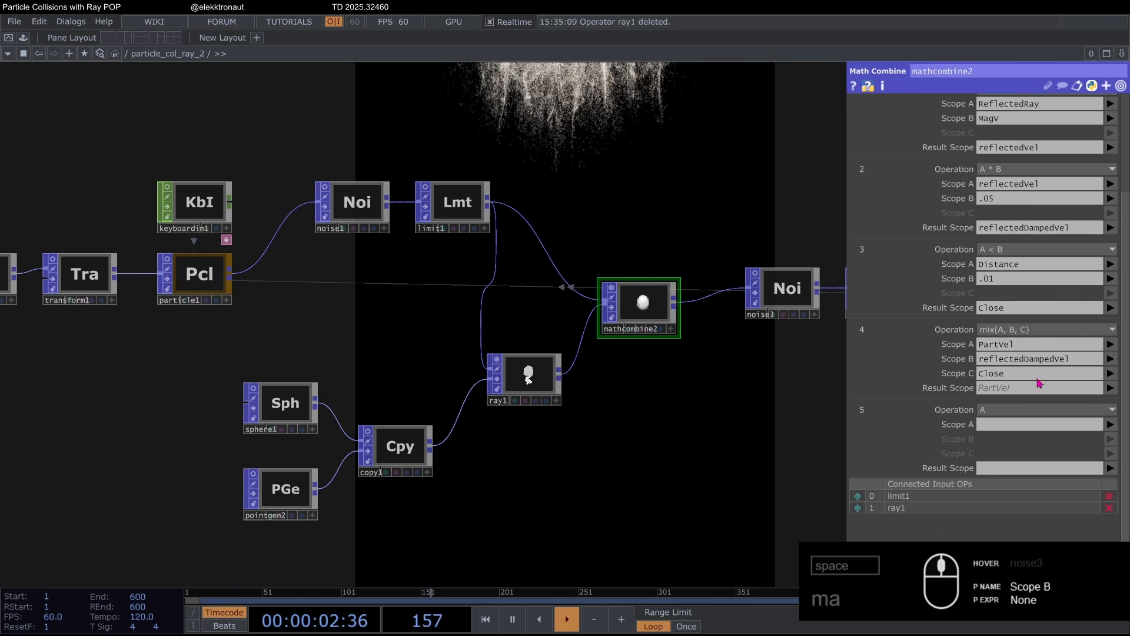
left_click(1002, 424)
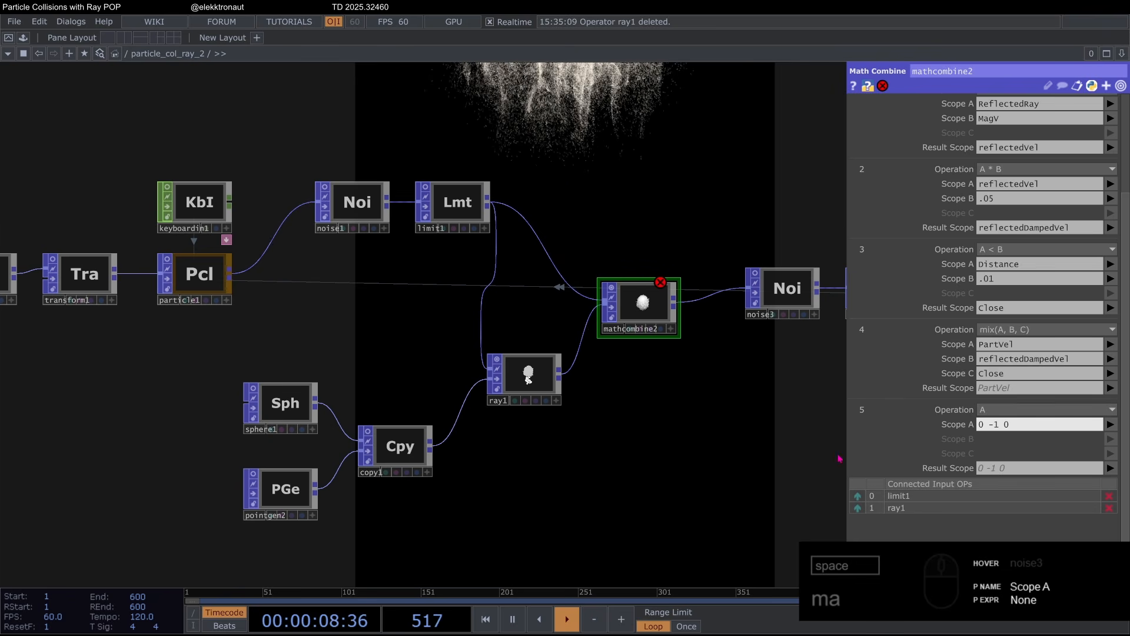
left_click(1023, 425)
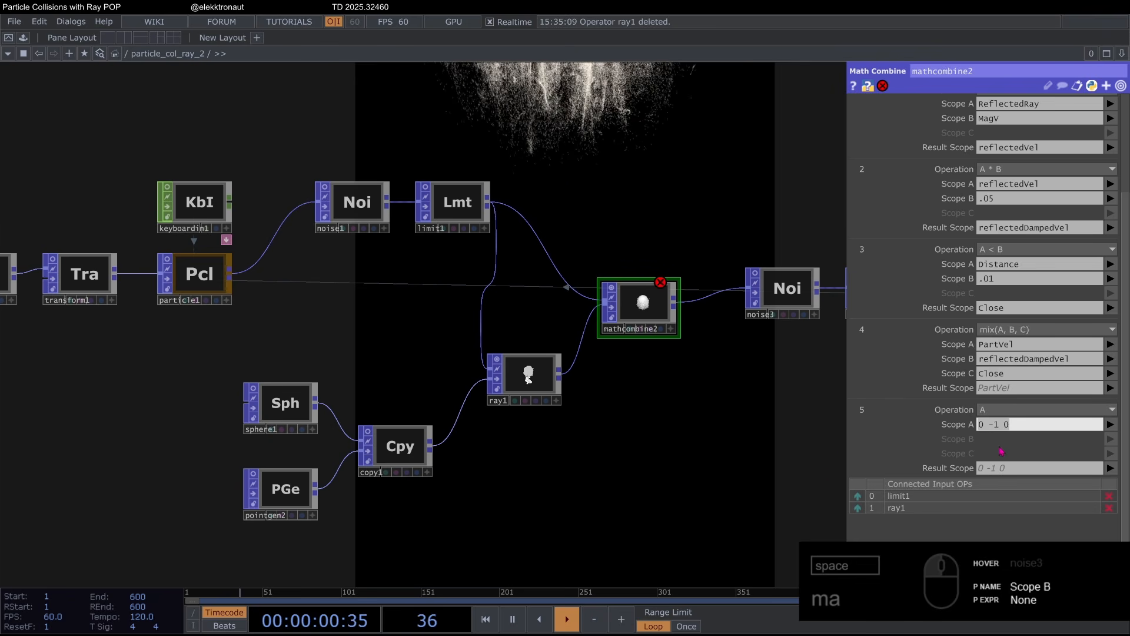
Step: Set the sixth combine operation's Result Scope to PartForce and watch the particles fall
left_click(1018, 467)
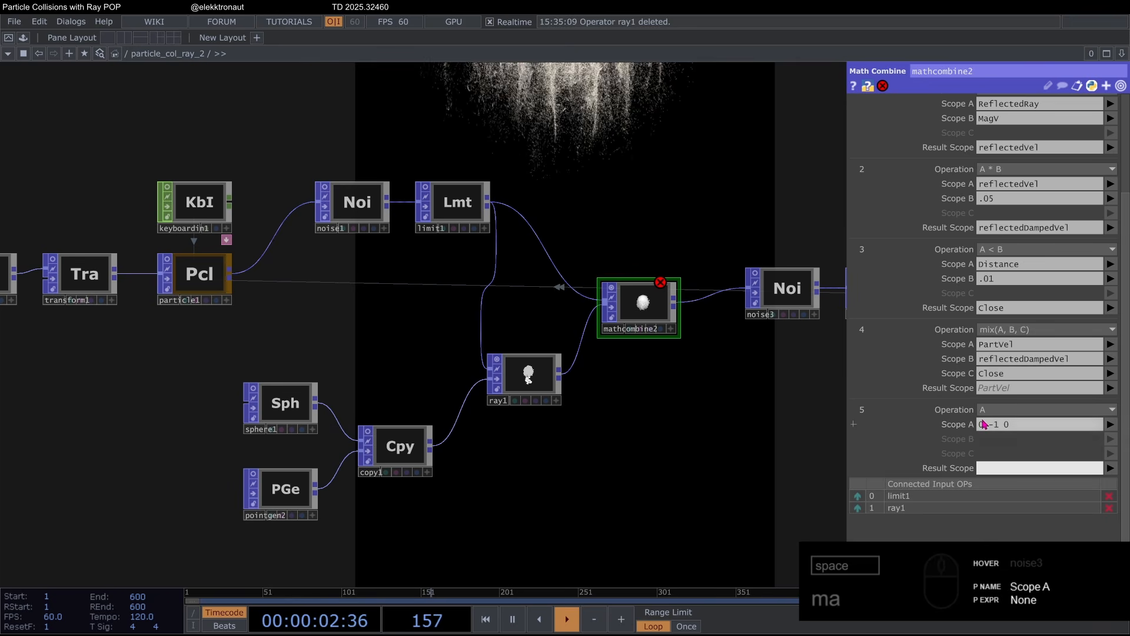
left_click(1111, 468)
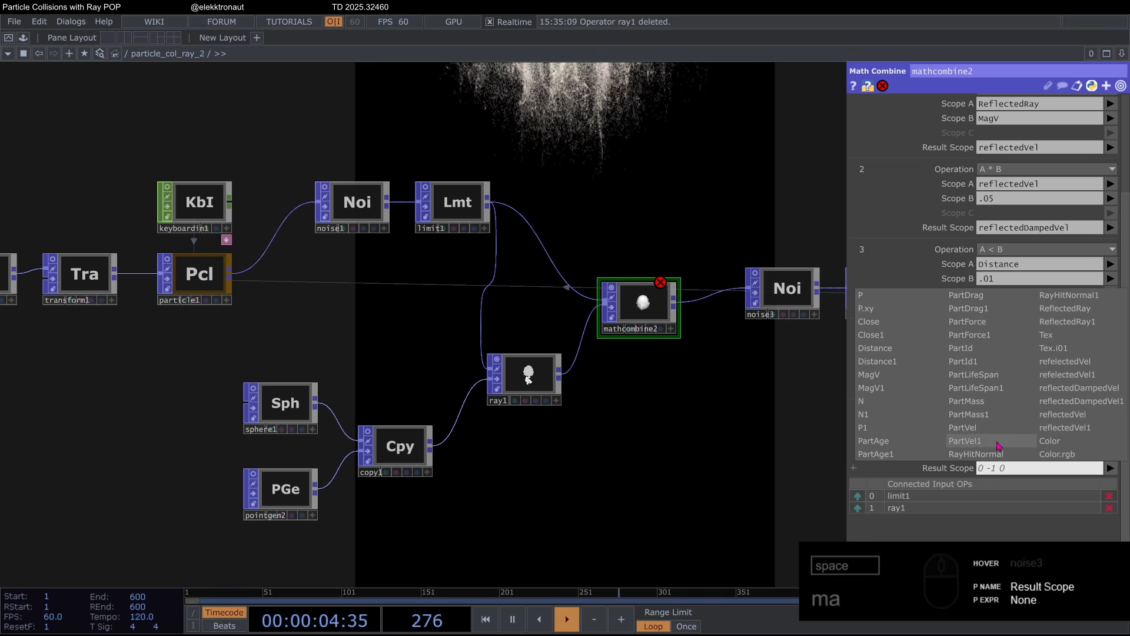
left_click(967, 321)
left_click_drag(557, 164, 507, 202)
left_click_drag(408, 149, 405, 162)
left_click_drag(656, 198, 619, 180)
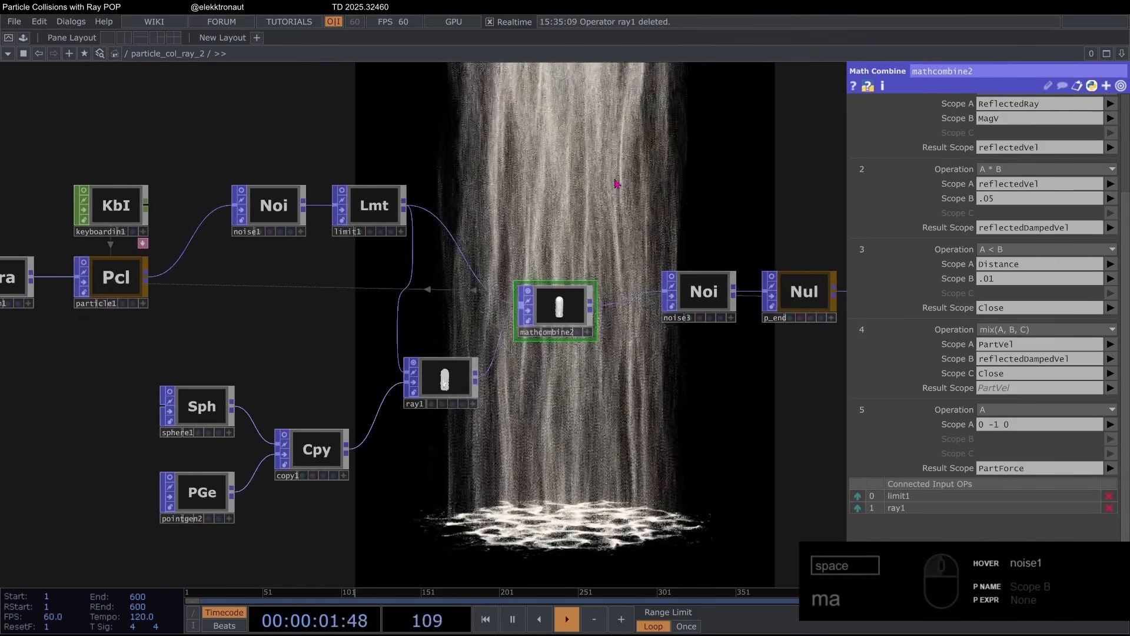
scroll(552, 180, "down", 3)
scroll(572, 347, "up", 3)
left_click_drag(574, 343, 608, 269)
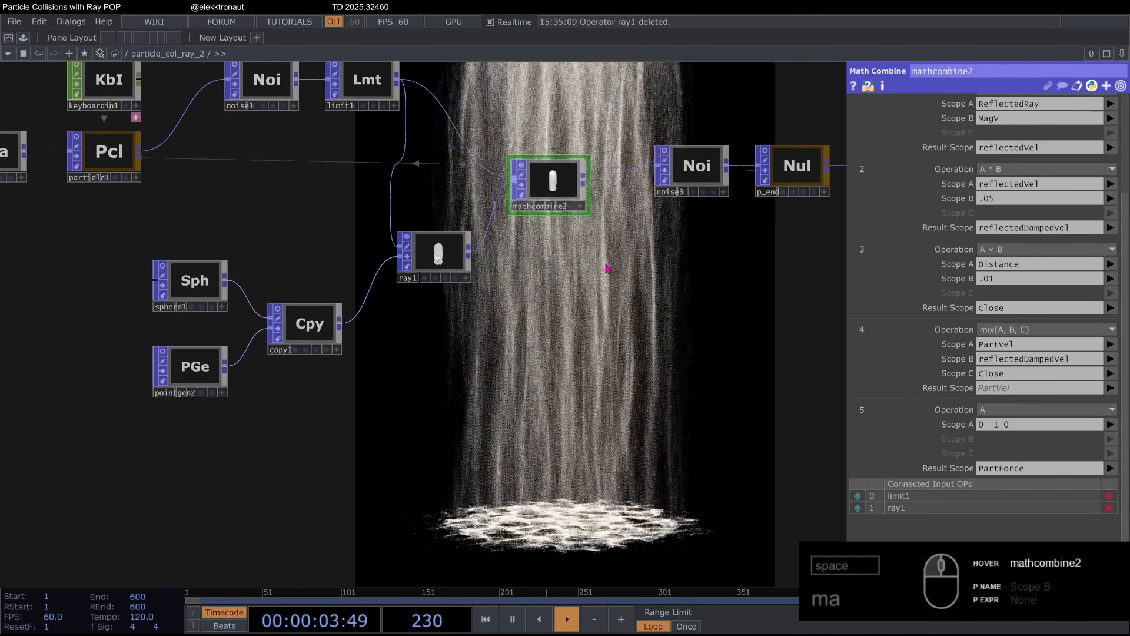
Step: Bypass noise3, restart the particles and observe their collisions with the spheres
scroll(971, 362, "down", 1)
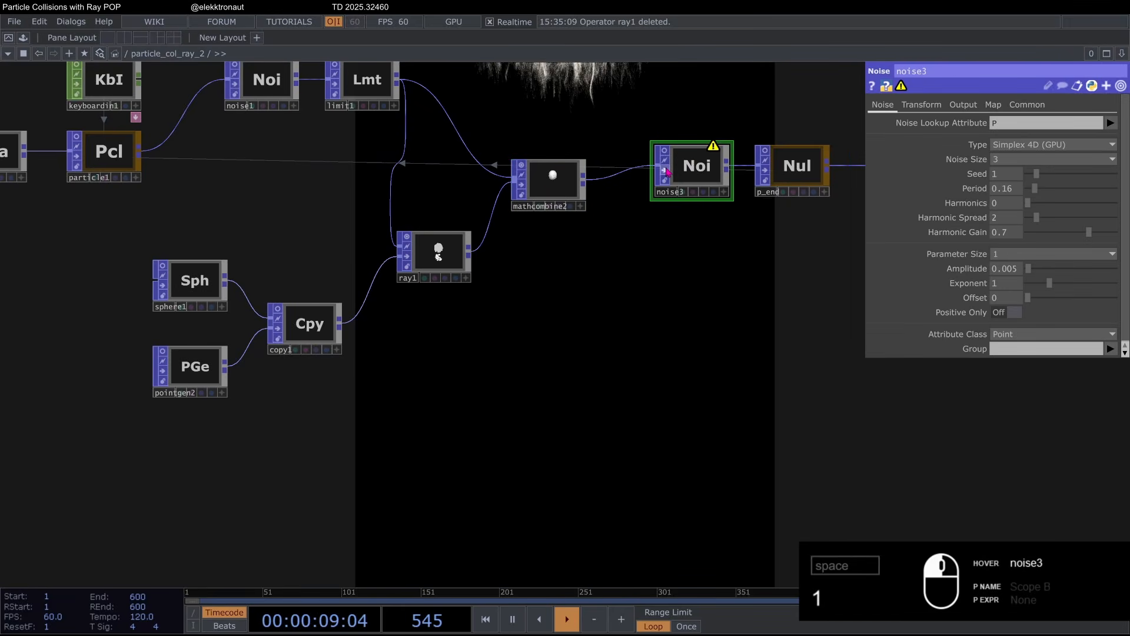
left_click_drag(579, 275, 640, 286)
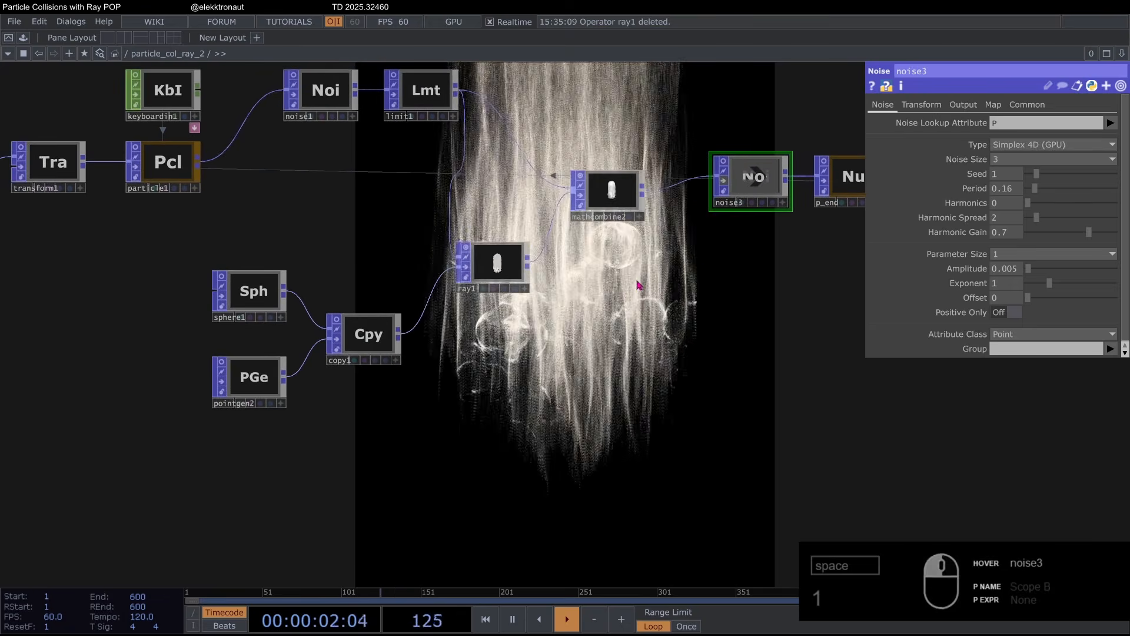
scroll(748, 228, "up", 3)
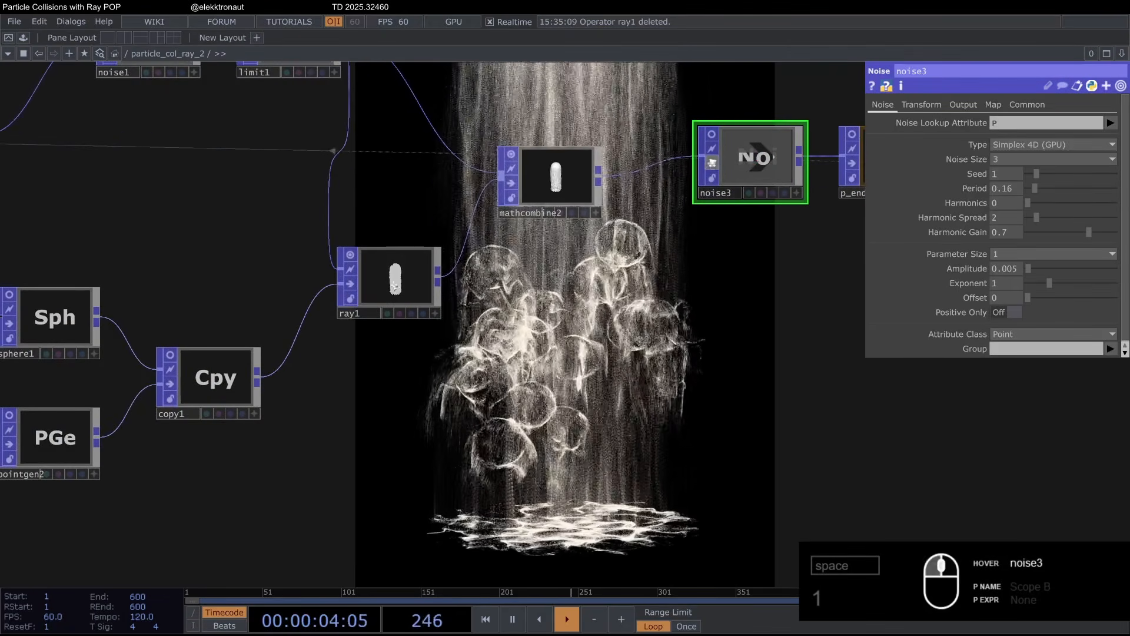
scroll(712, 163, "down", 3)
left_click_drag(580, 263, 547, 279)
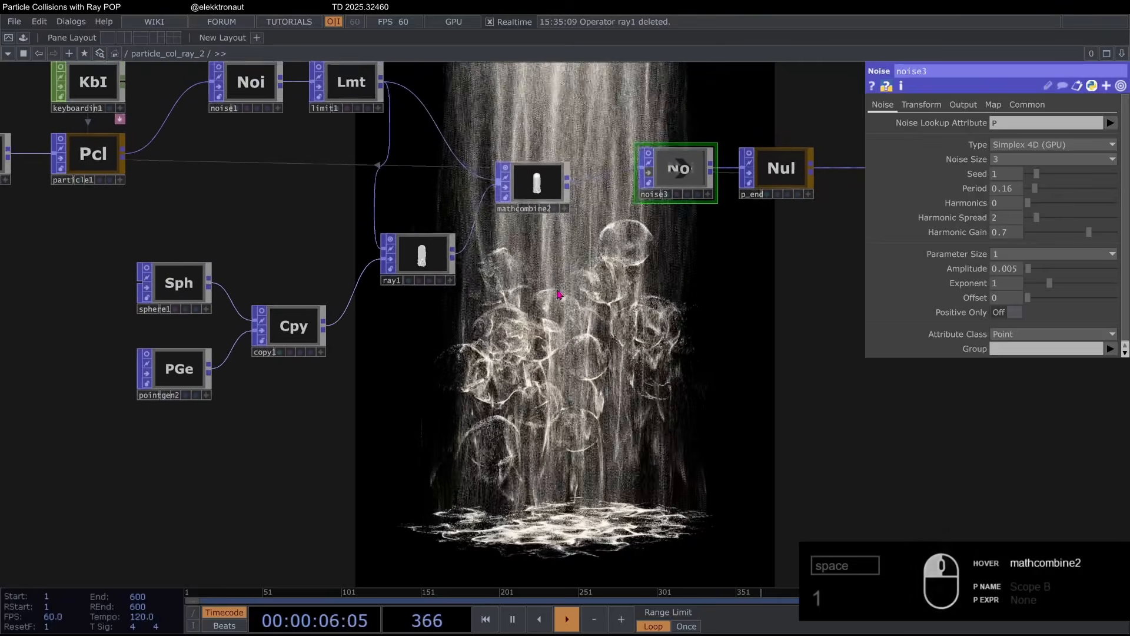
Step: Change Scope A of mathcombine2's PartForce operation to 0 -.5 0 and restart the particles
left_click(532, 185)
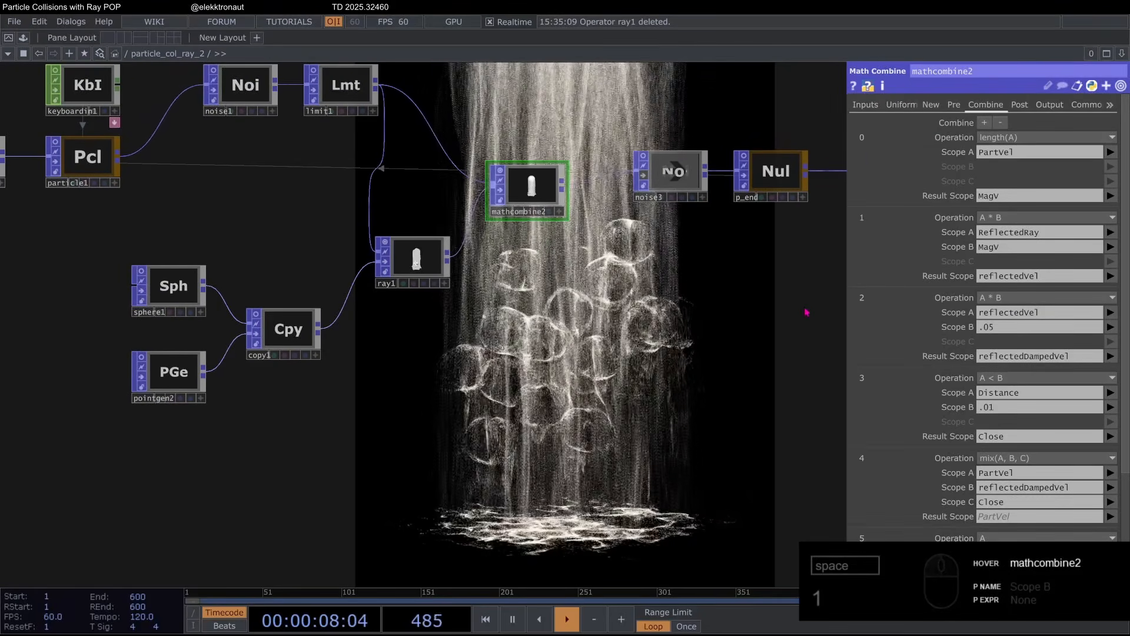
scroll(977, 354, "down", 3)
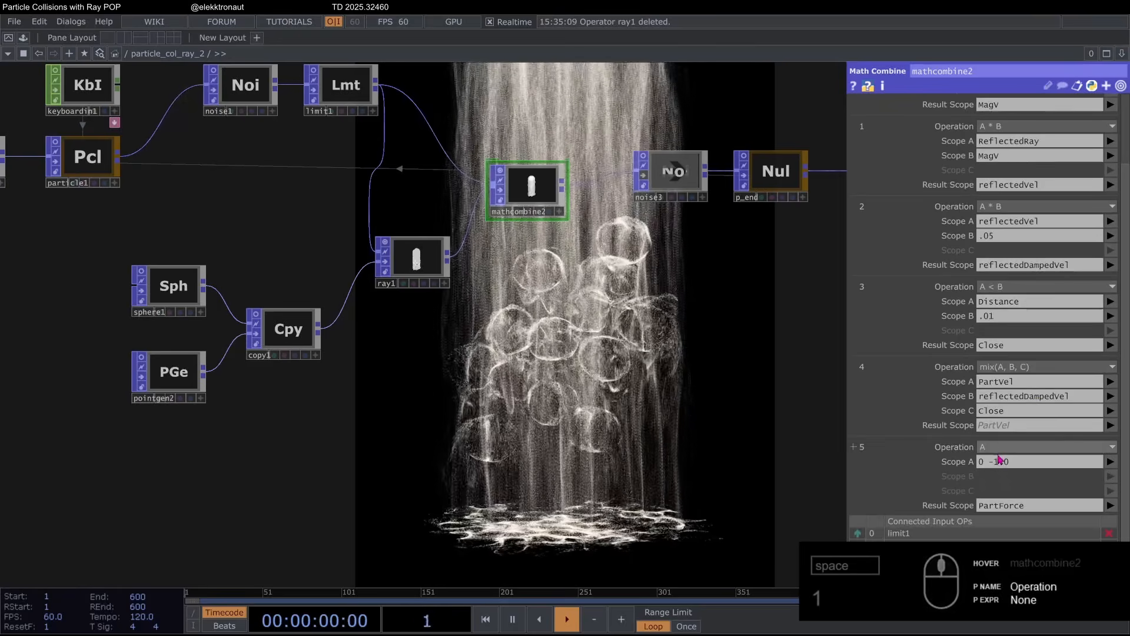
left_click(1001, 462)
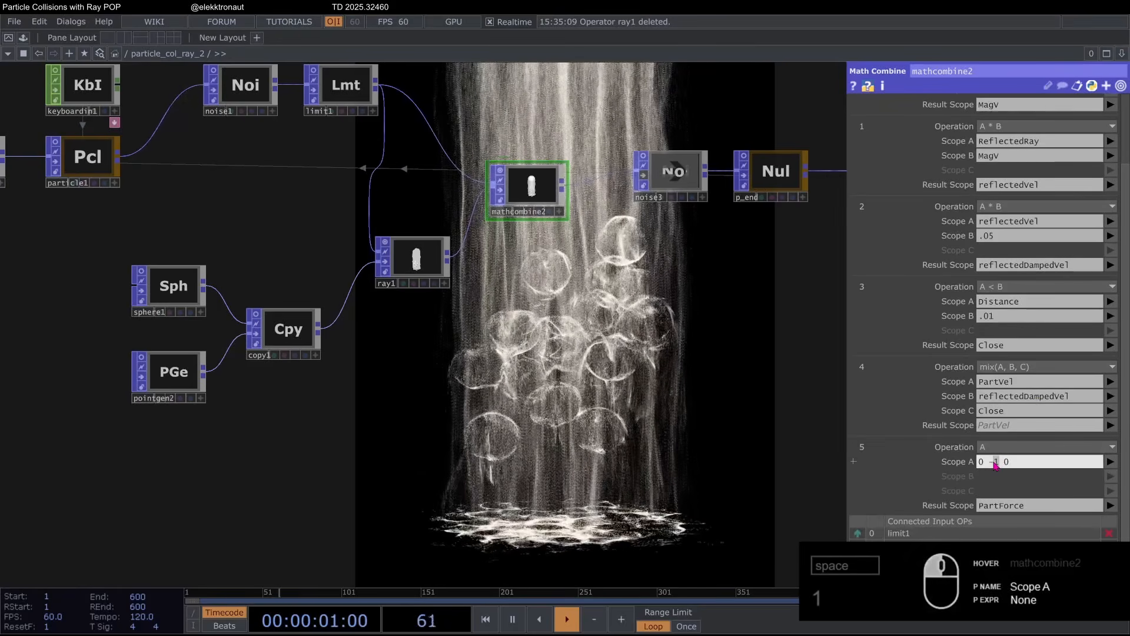
type(".5")
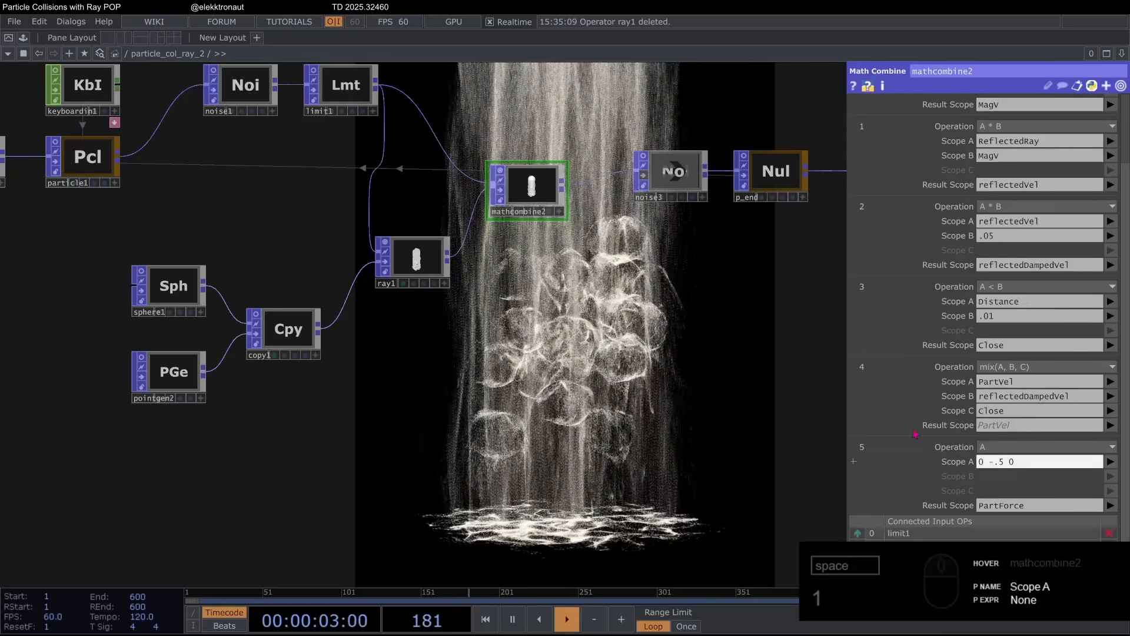
left_click_drag(653, 247, 640, 267)
key("1")
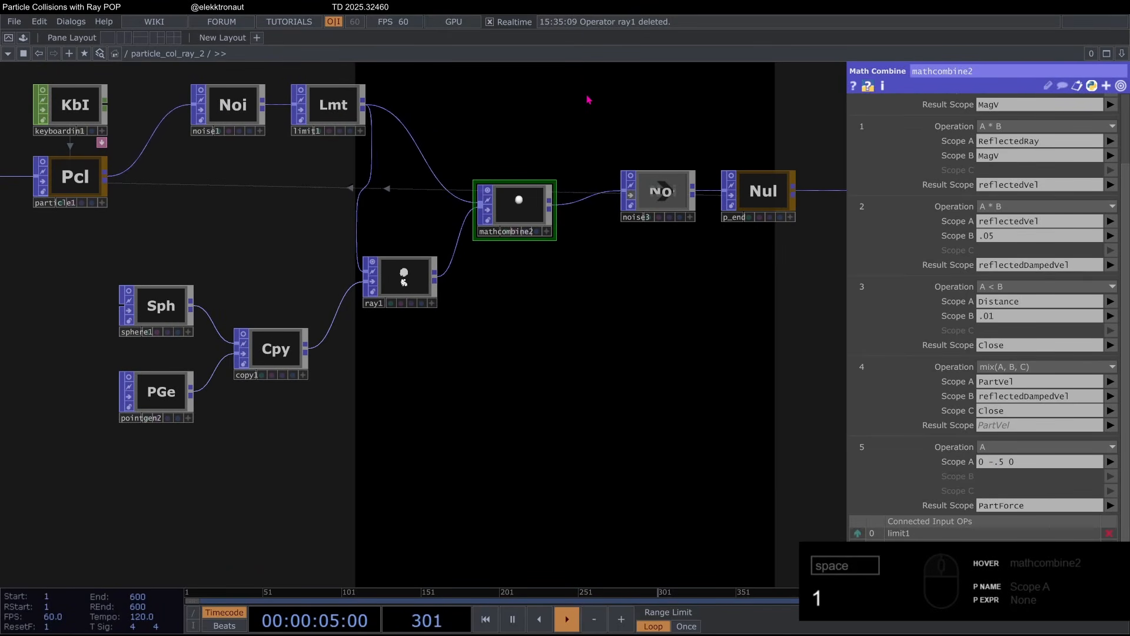
Step: Try a distance threshold of .5 in mathcombine2's Close operation, watch the particles and undo the change
left_click_drag(606, 326, 603, 379)
left_click_drag(594, 339, 557, 248)
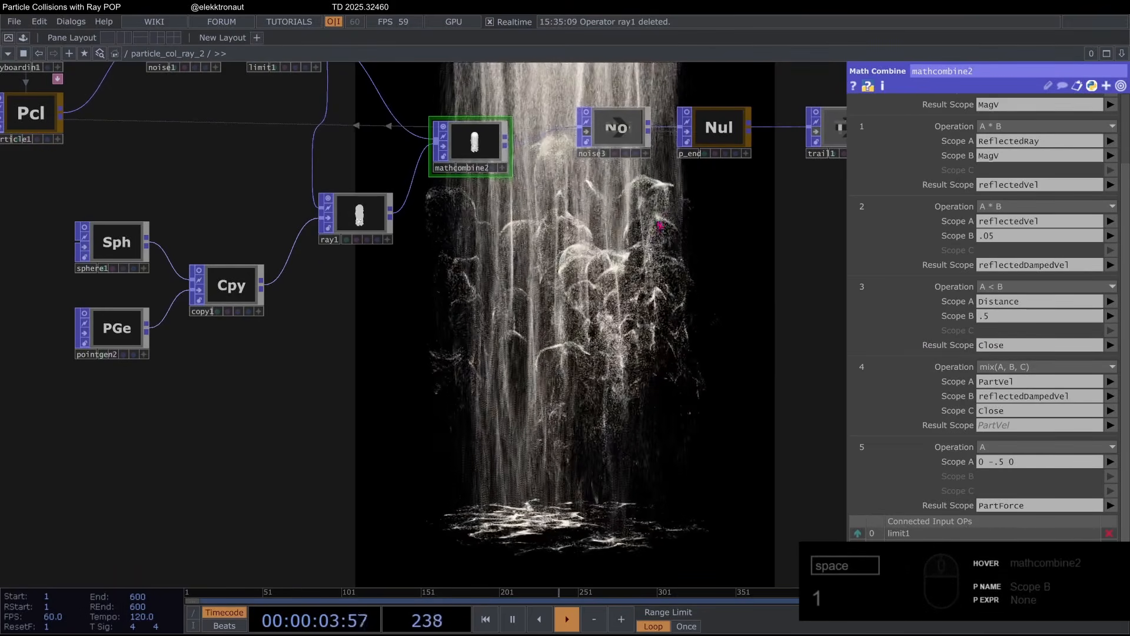
left_click_drag(560, 235, 576, 187)
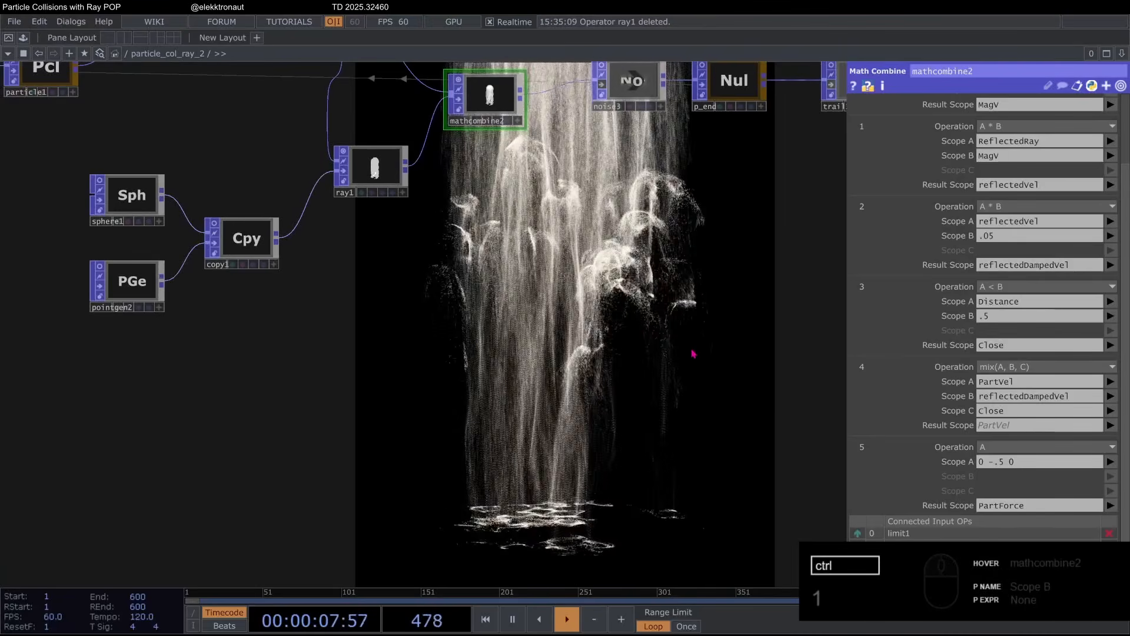
key("ctrl+z")
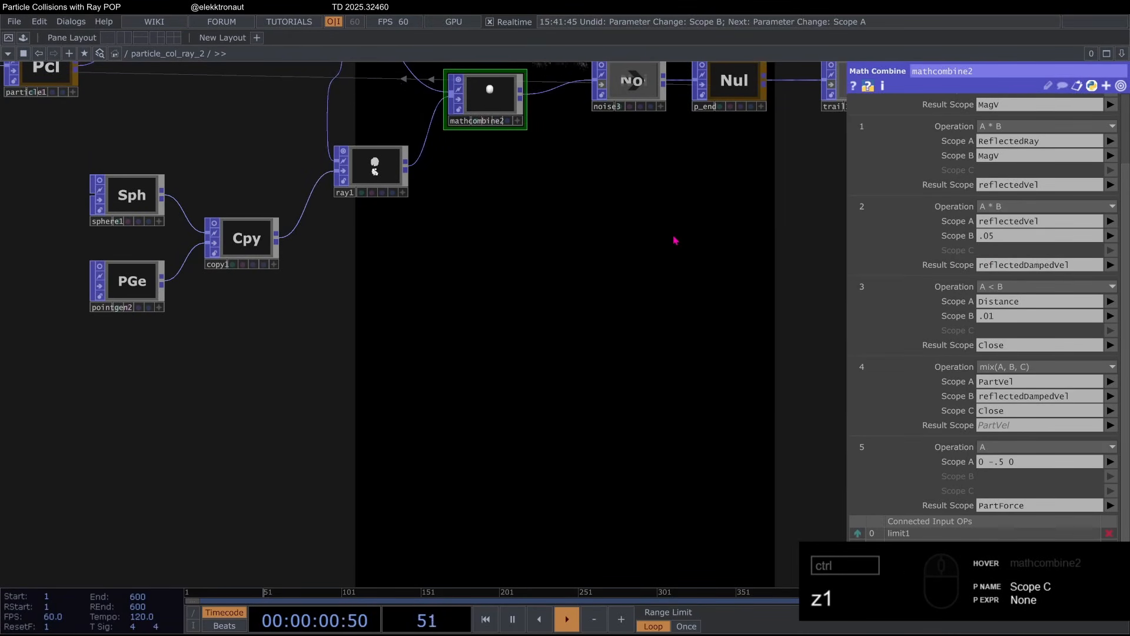
left_click_drag(675, 240, 652, 186)
left_click_drag(784, 235, 785, 288)
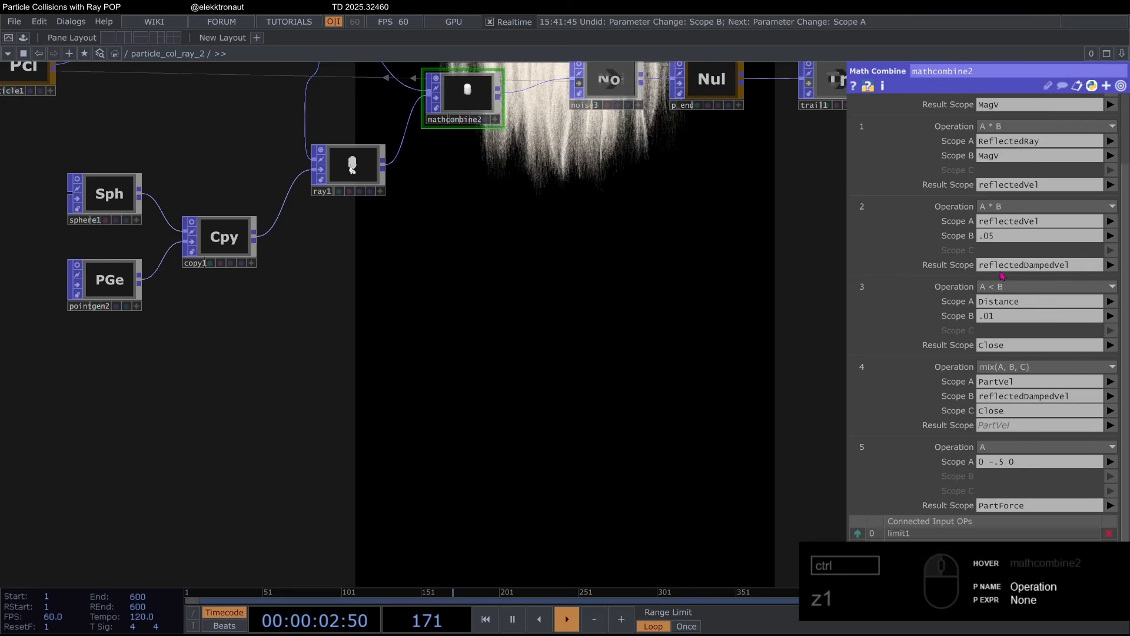
Step: Try damping multipliers of .5, 1 and .02 in mathcombine2's reflectedDampedVel operation and compare the collisions
left_click_drag(1004, 238, 987, 238)
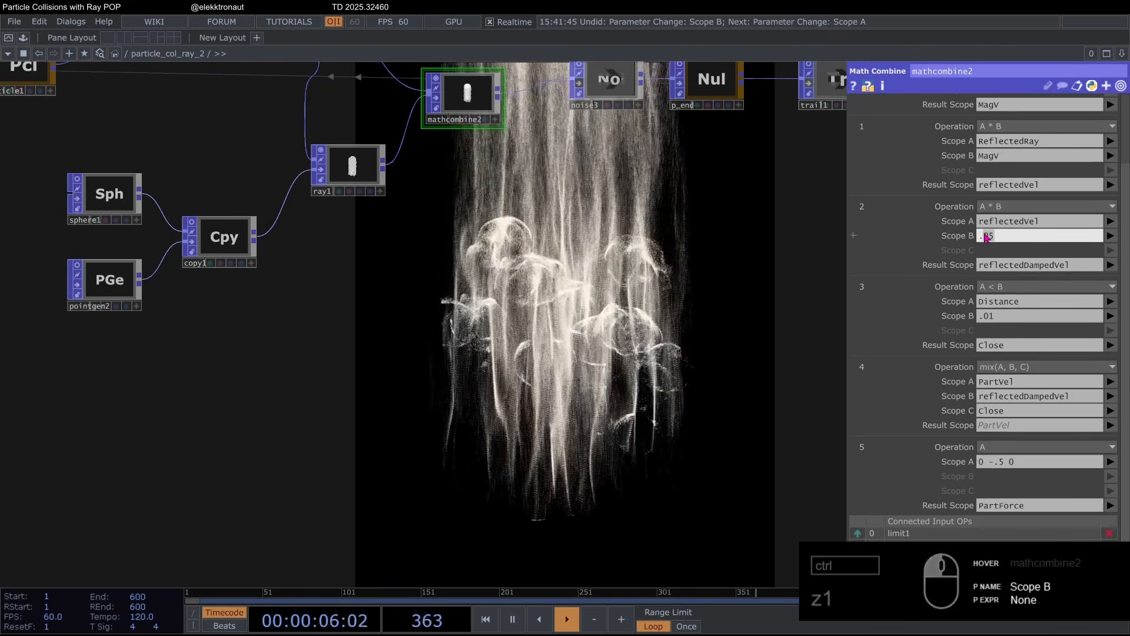
type("5")
key("Return")
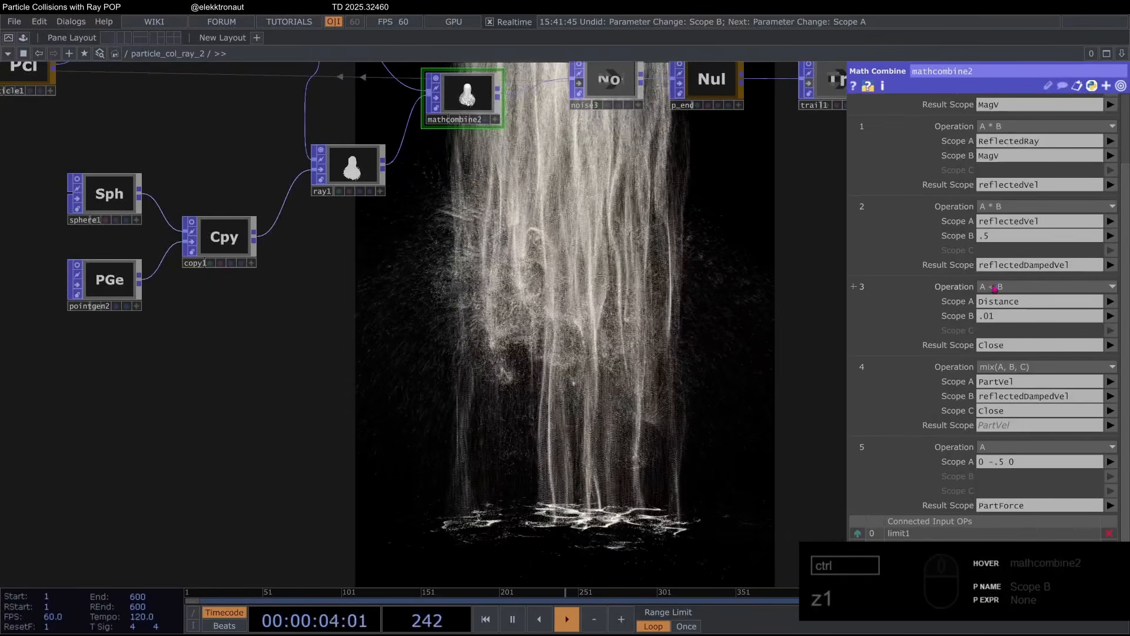
left_click_drag(995, 236, 963, 236)
type("1")
key("Return")
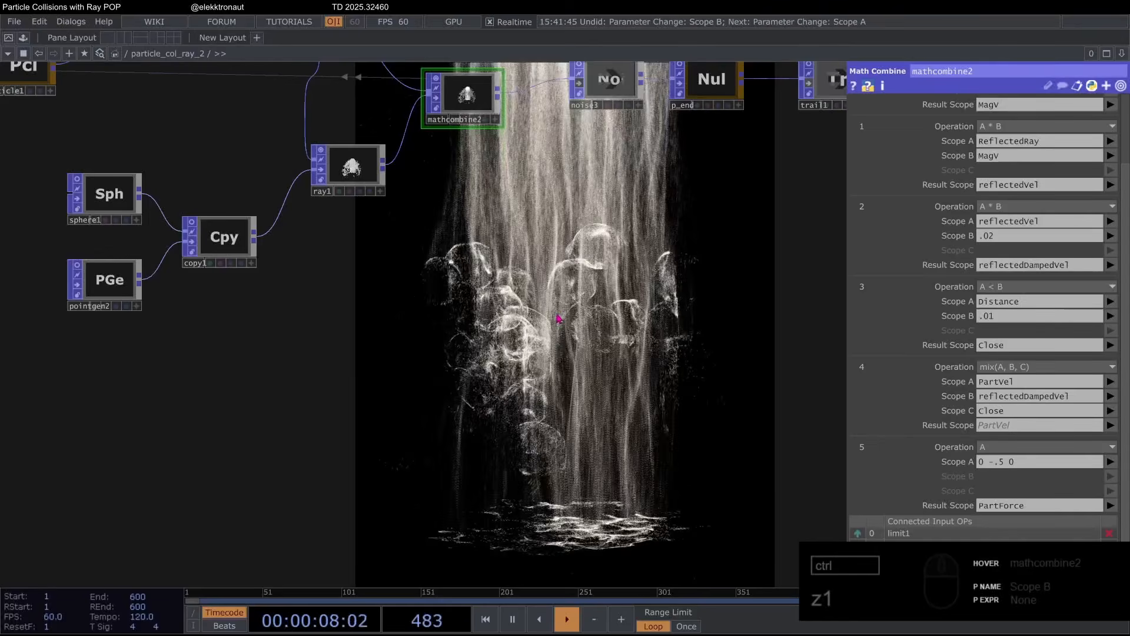
left_click_drag(592, 283, 594, 341)
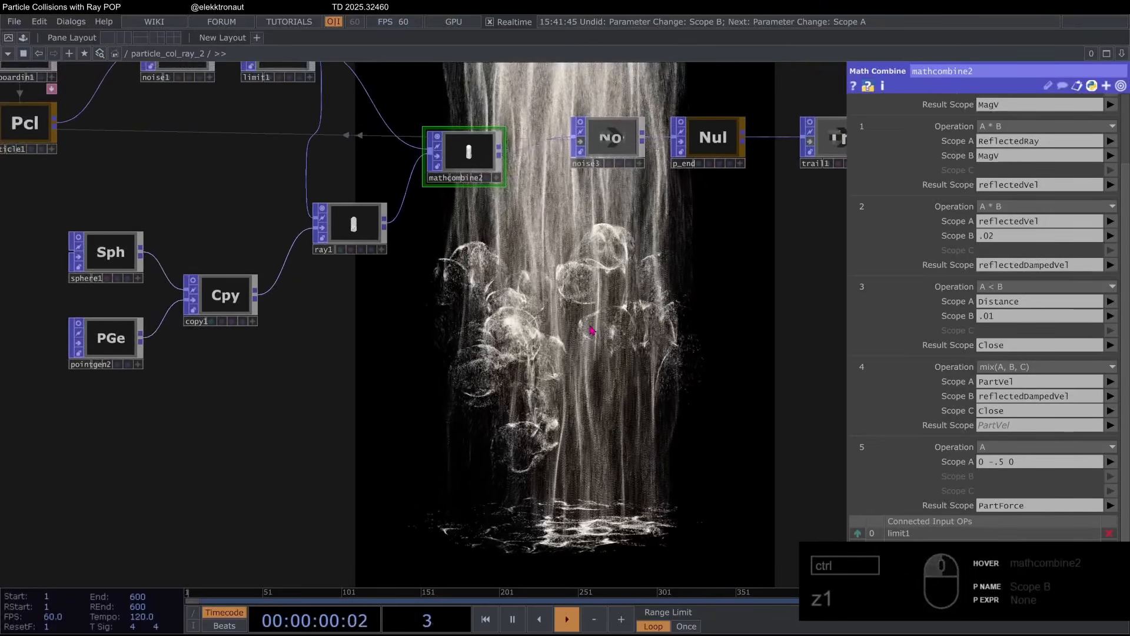
left_click_drag(525, 290, 506, 297)
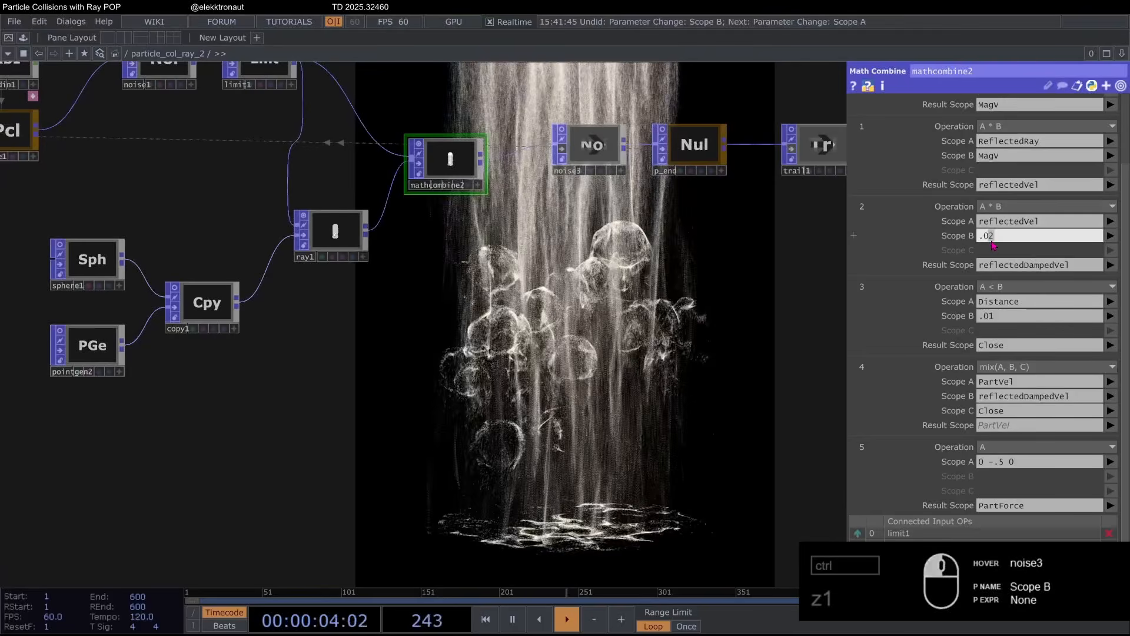
Step: Set the reflectedDampedVel operation's Scope B to .05 and save the project
type("5")
key("Return")
key("ctrl+s")
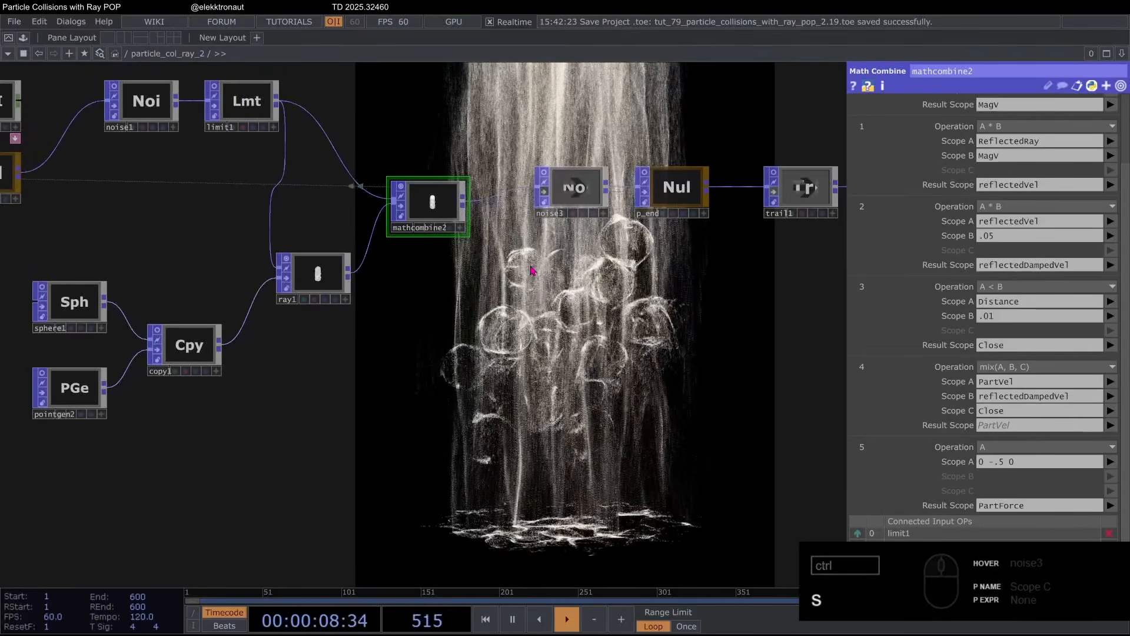
Step: Shift mathcombine2 toward noise3, delete noise3 and insert a new Noise POP between mathcombine2 and p_end
left_click_drag(445, 219, 473, 218)
left_click(573, 187)
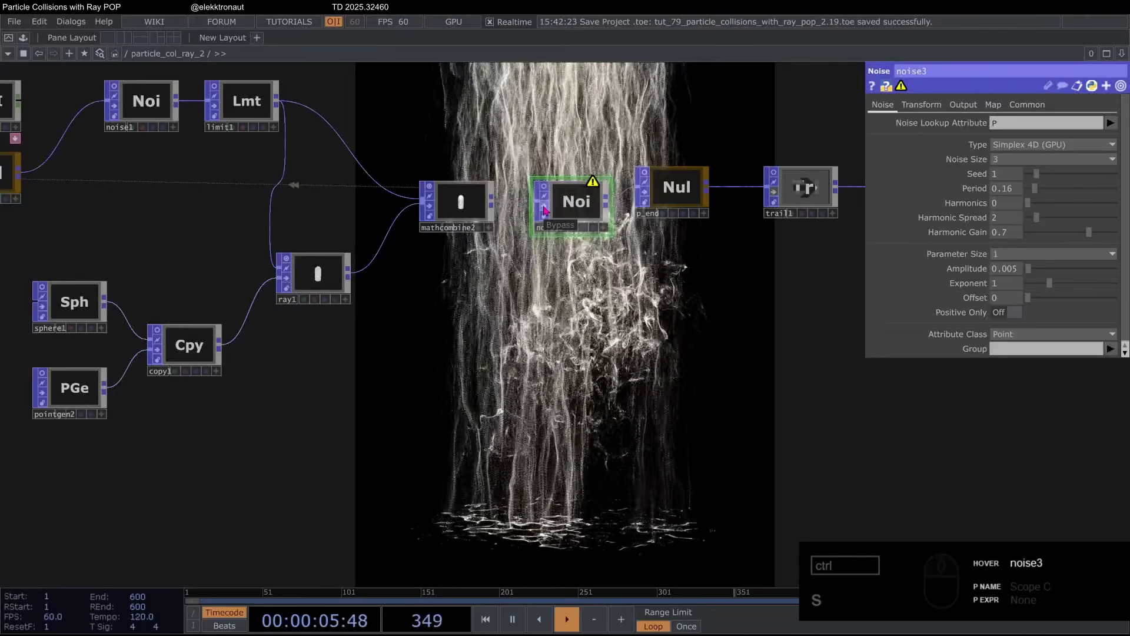
middle_click(576, 203)
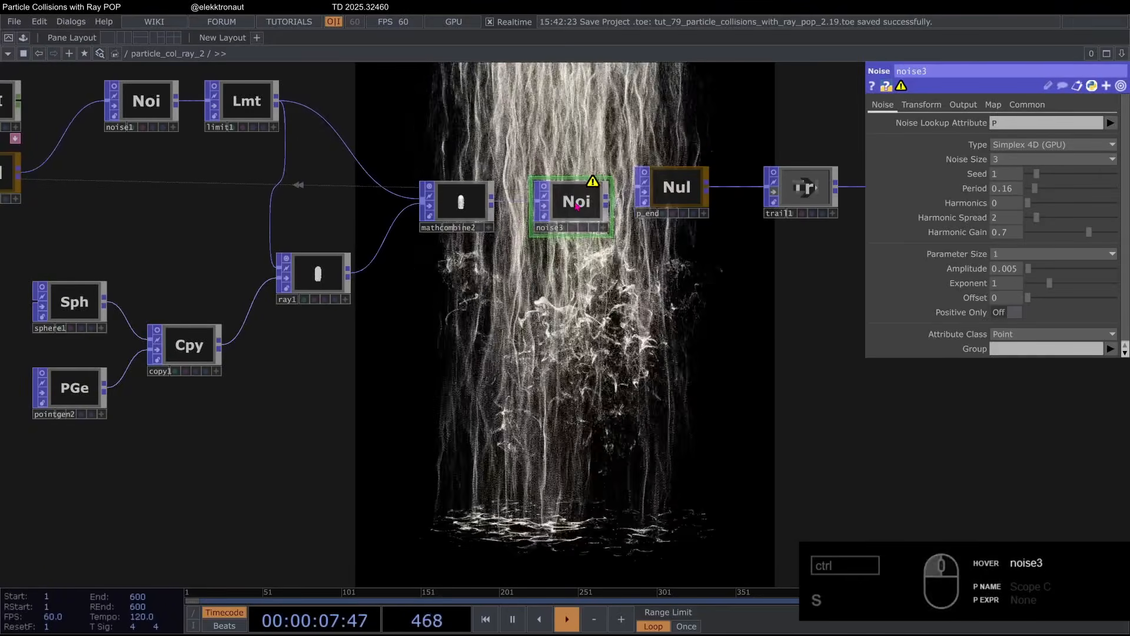
key("Delete")
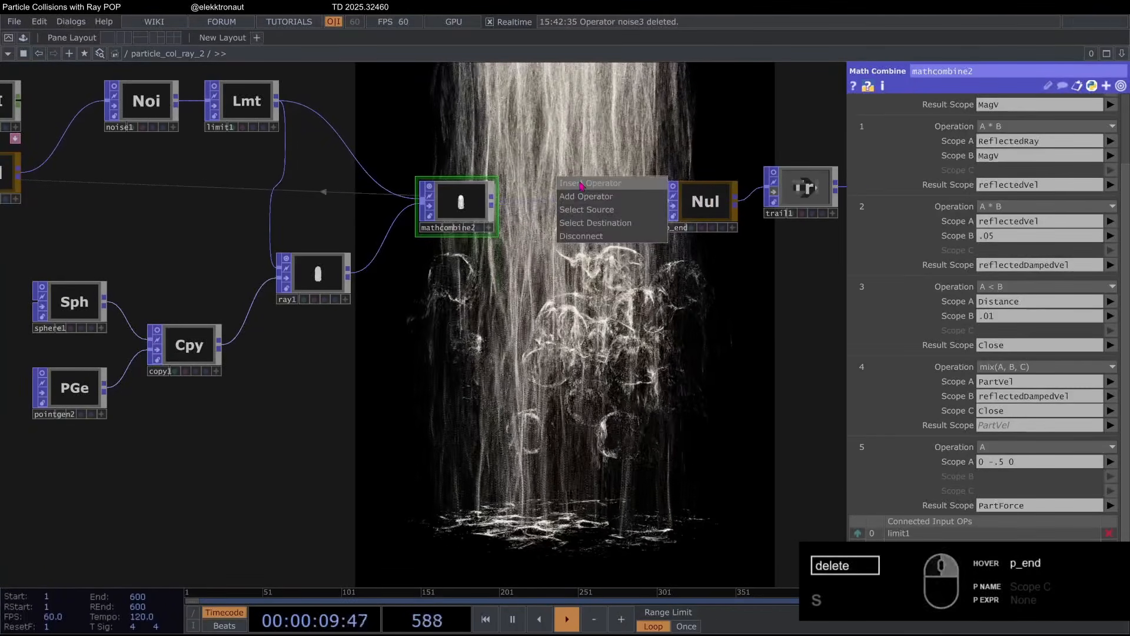
left_click(581, 183)
type("noi")
key("Return")
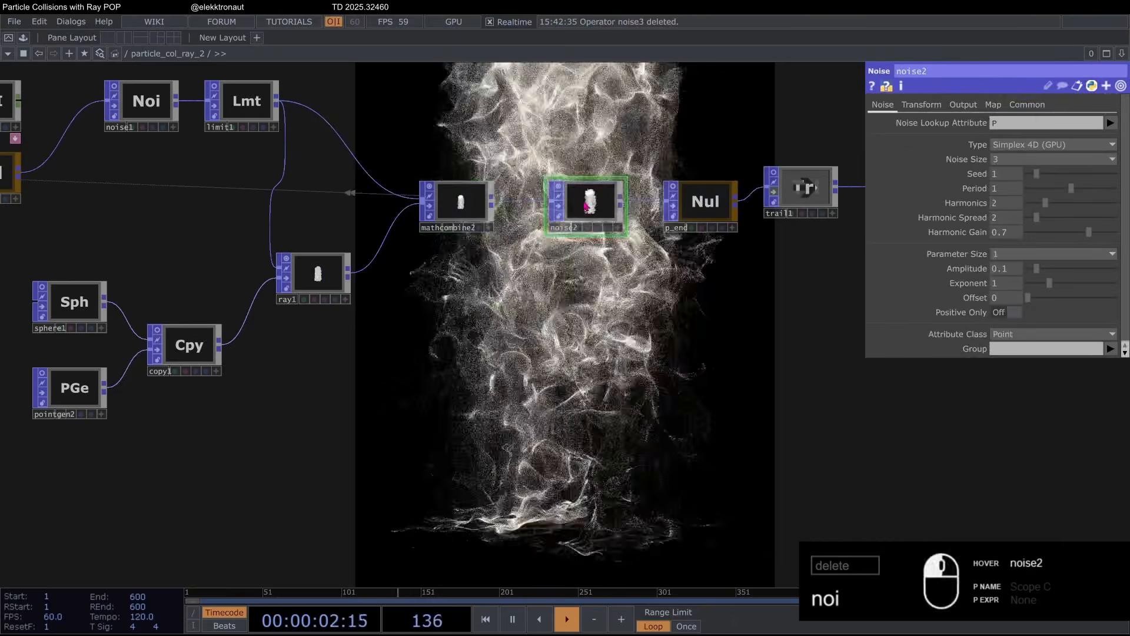
Step: Move ray1 closer to mathcombine2, and inspect mathcombine2's operator info and ray1's output attributes
left_click_drag(522, 179, 571, 200)
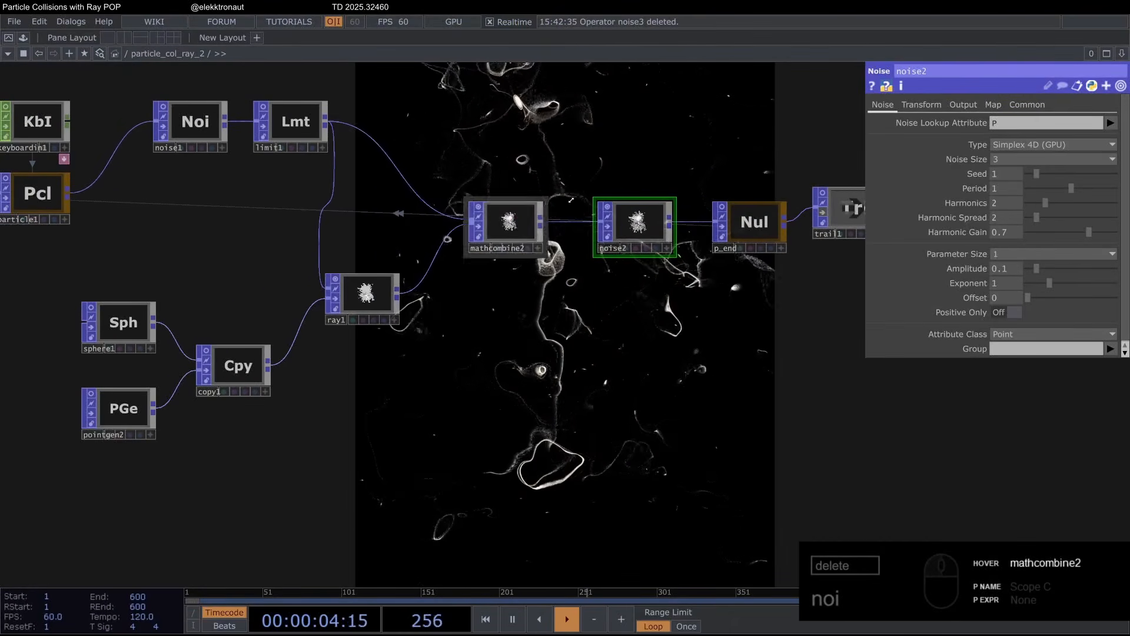
scroll(588, 195, "up", 3)
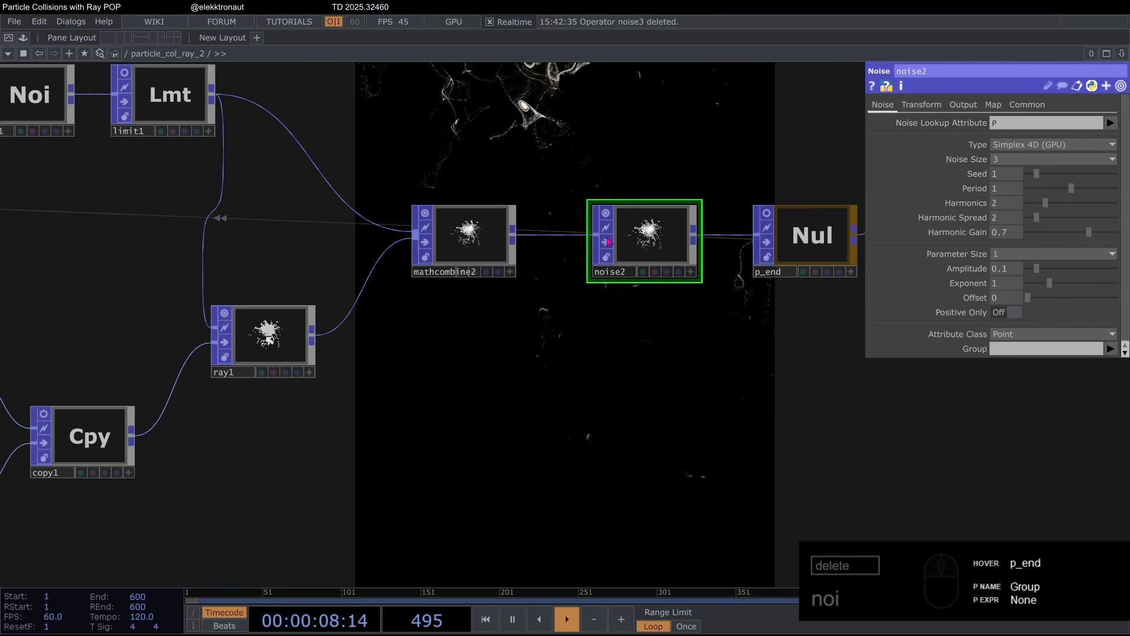
left_click_drag(262, 334, 302, 335)
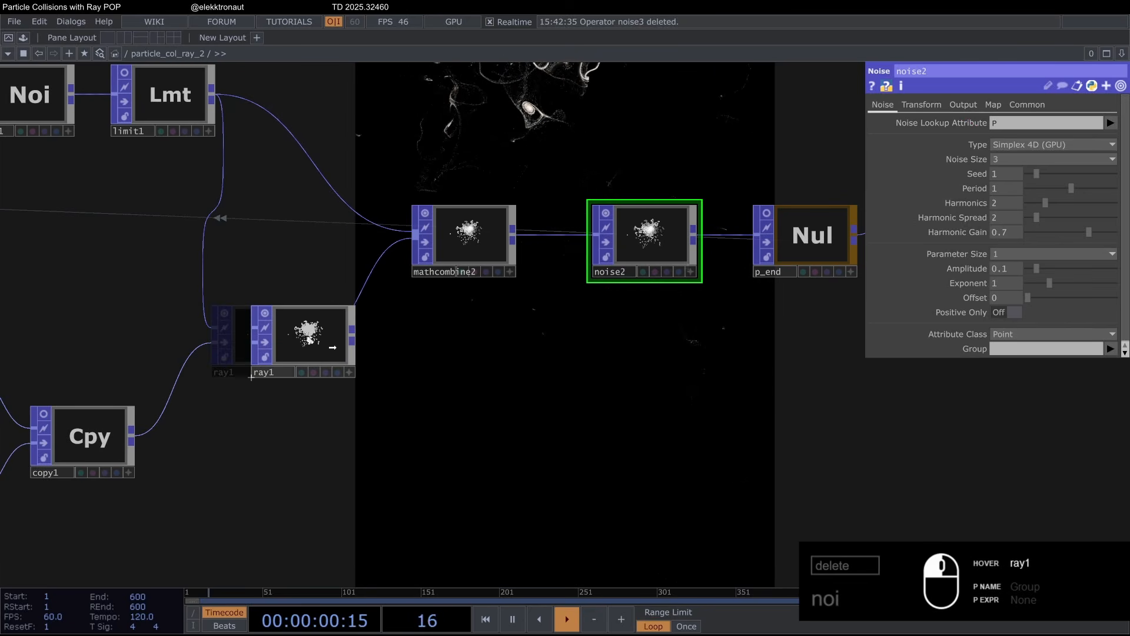
left_click(465, 248)
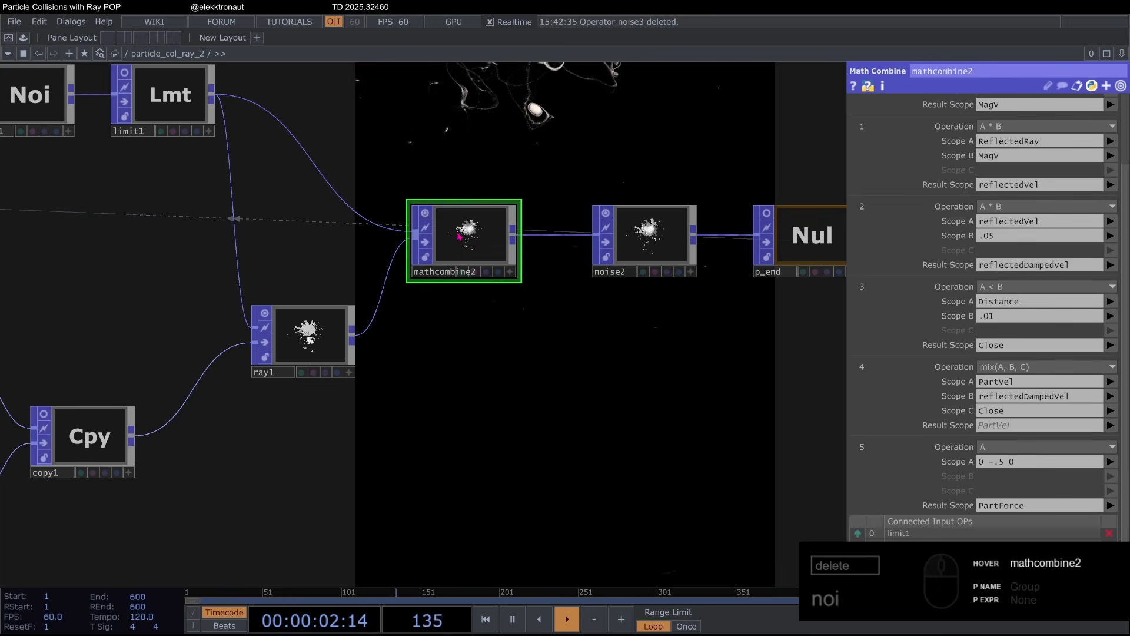
middle_click(476, 235)
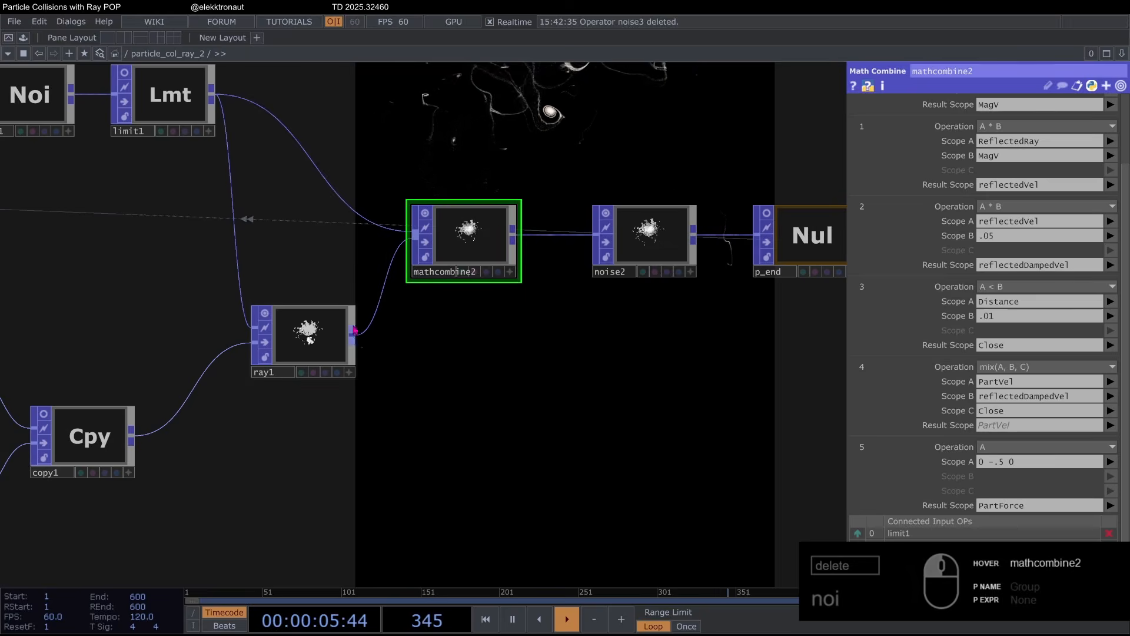
left_click(309, 335)
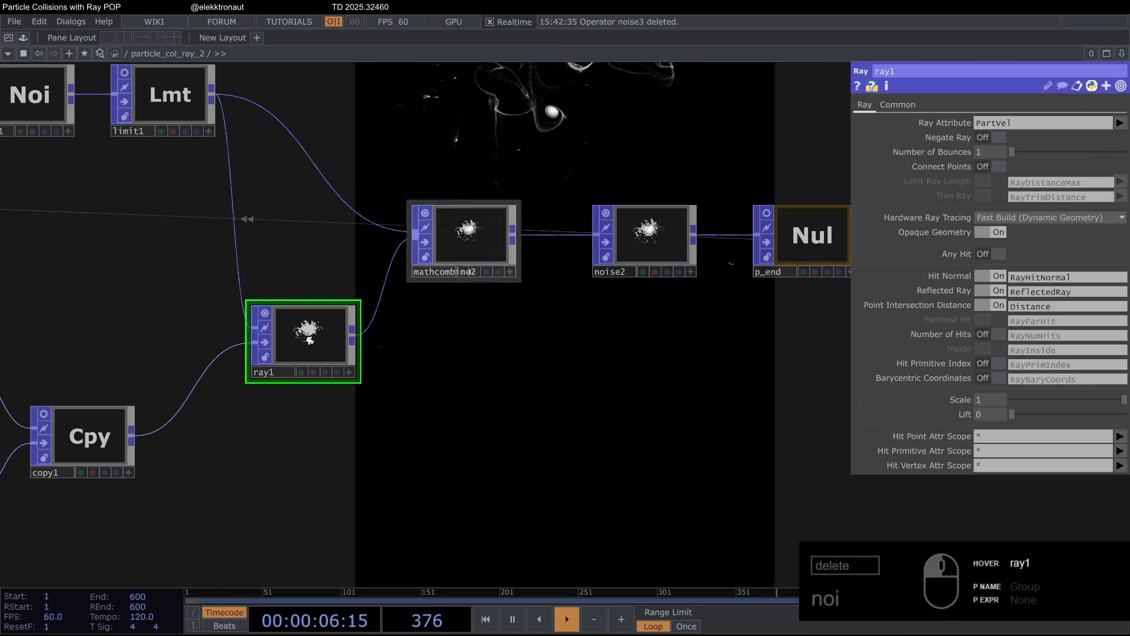
Step: Add a seventh combine operation A to mathcombine2 with RayHitNormal as Scope A
left_click(465, 236)
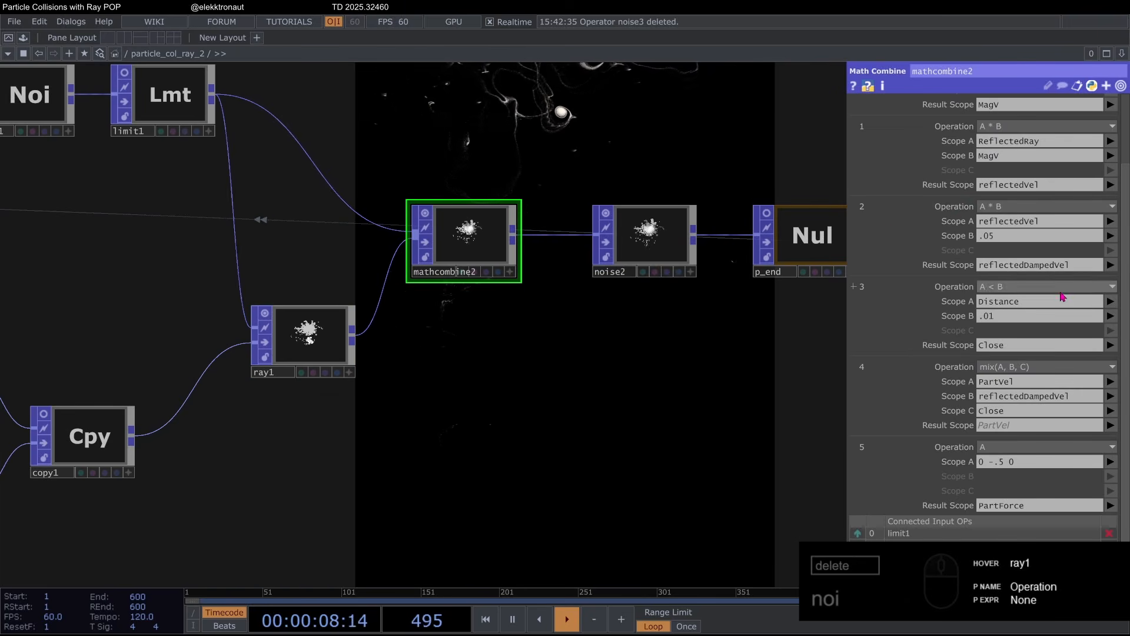
scroll(1061, 296, "down", 1)
scroll(945, 115, "up", 2)
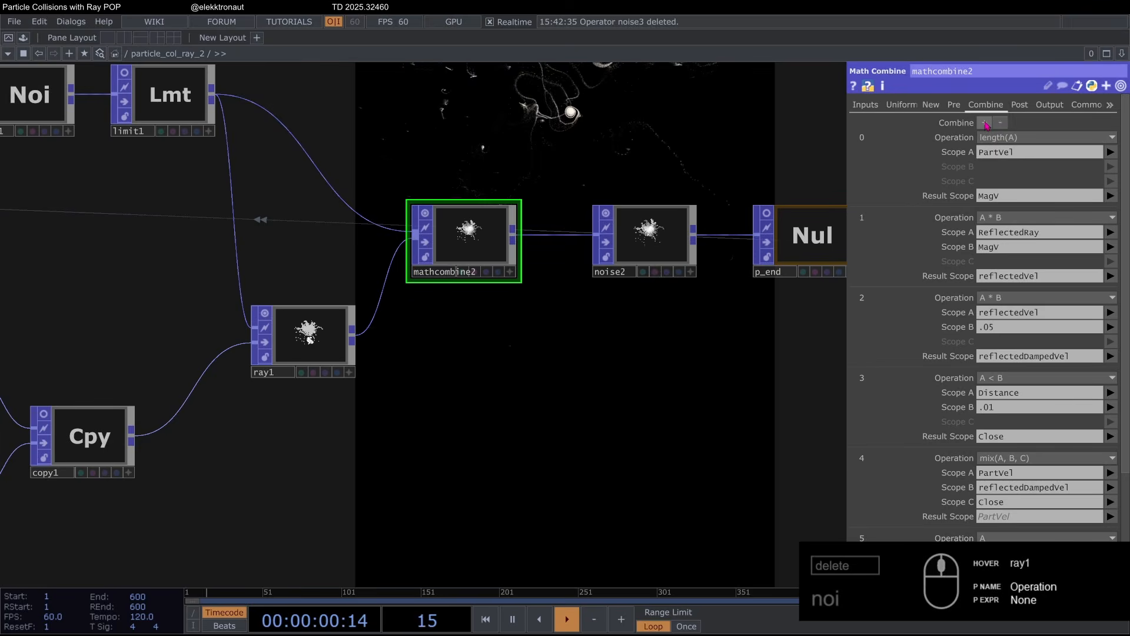
scroll(1017, 300, "down", 4)
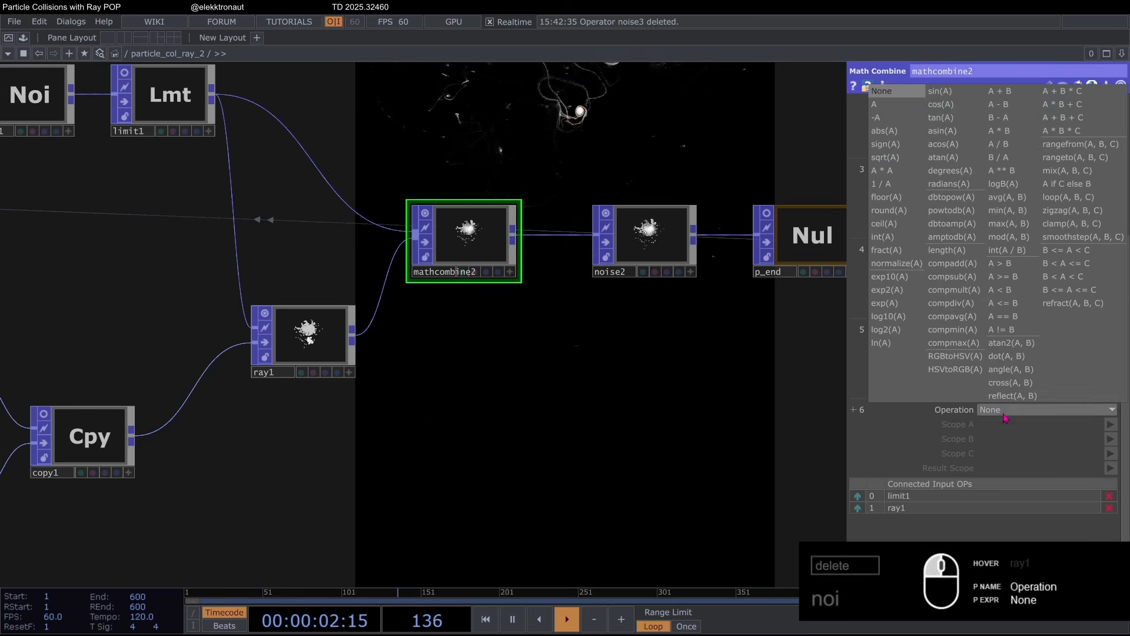
left_click(1015, 409)
left_click(897, 108)
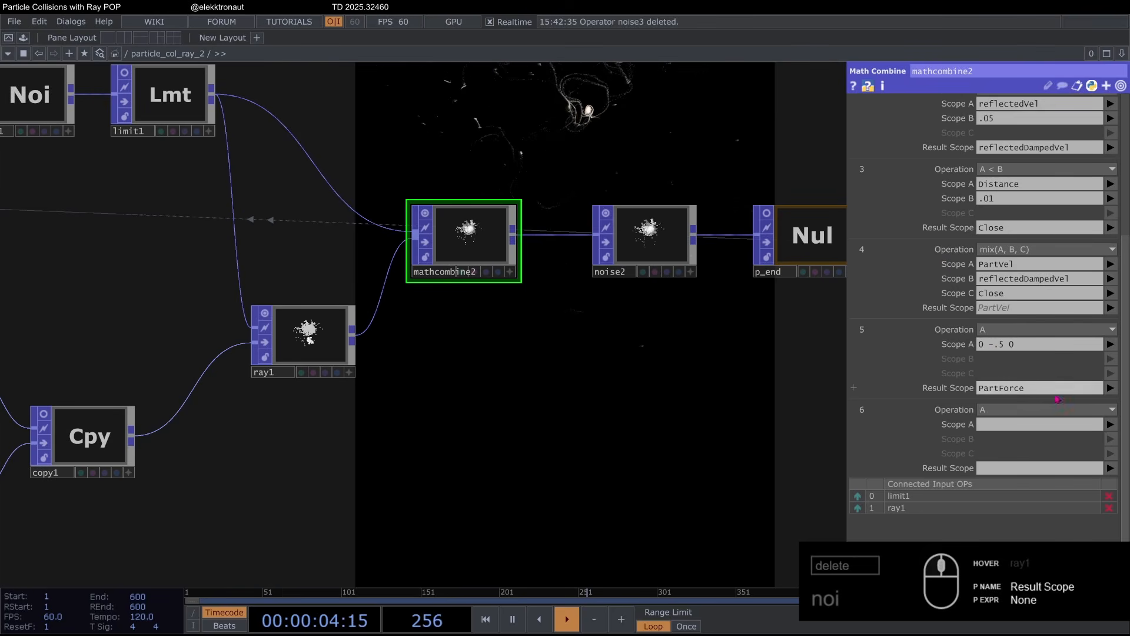
left_click(1110, 423)
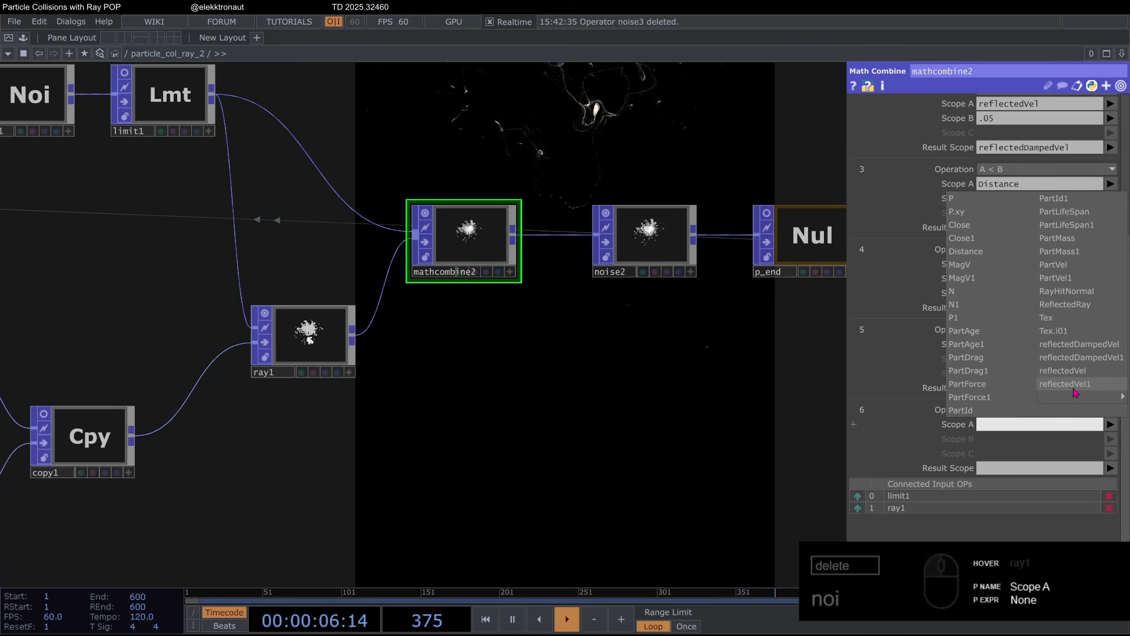
left_click(1087, 291)
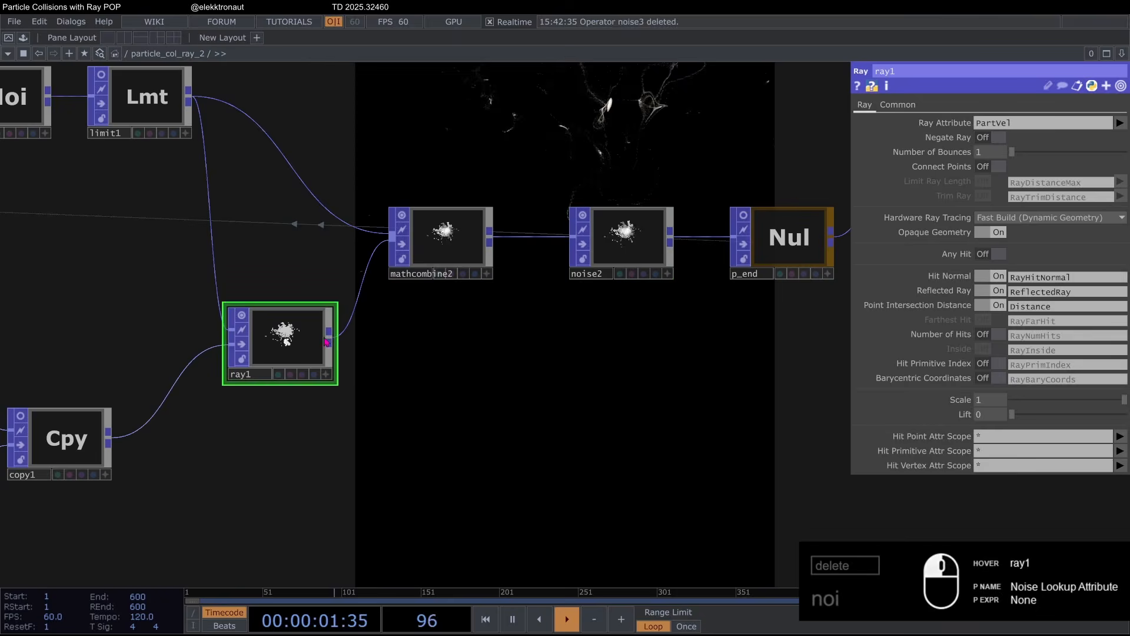
Step: Check mathcombine2's operator info and set the Element of noise2's first mapping to RayHitNormal
left_click(441, 241)
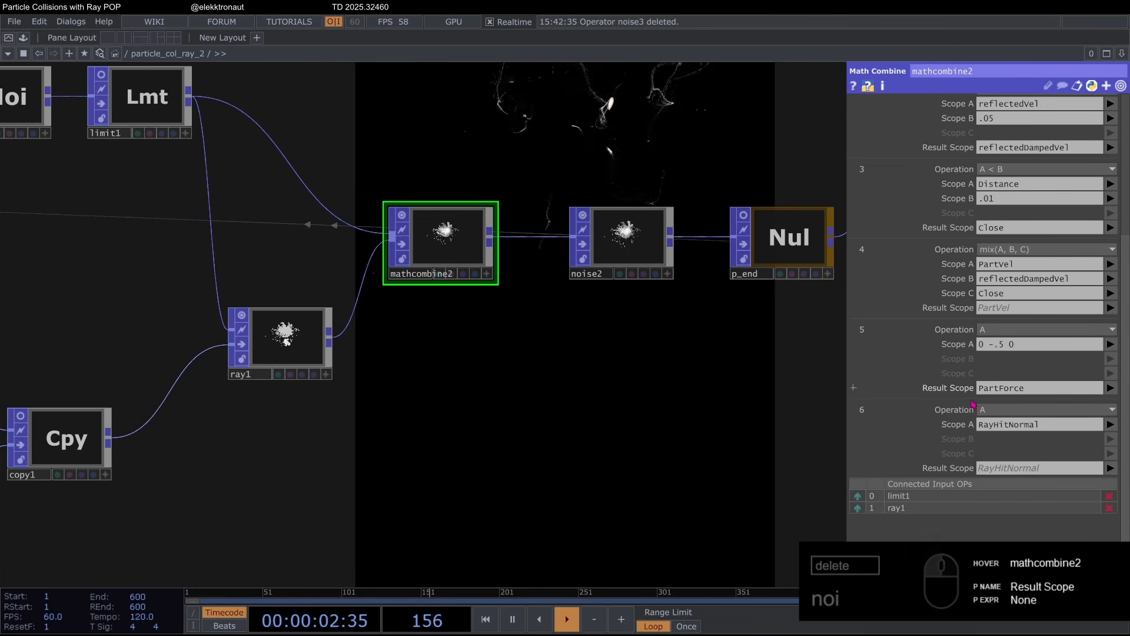
middle_click(472, 233)
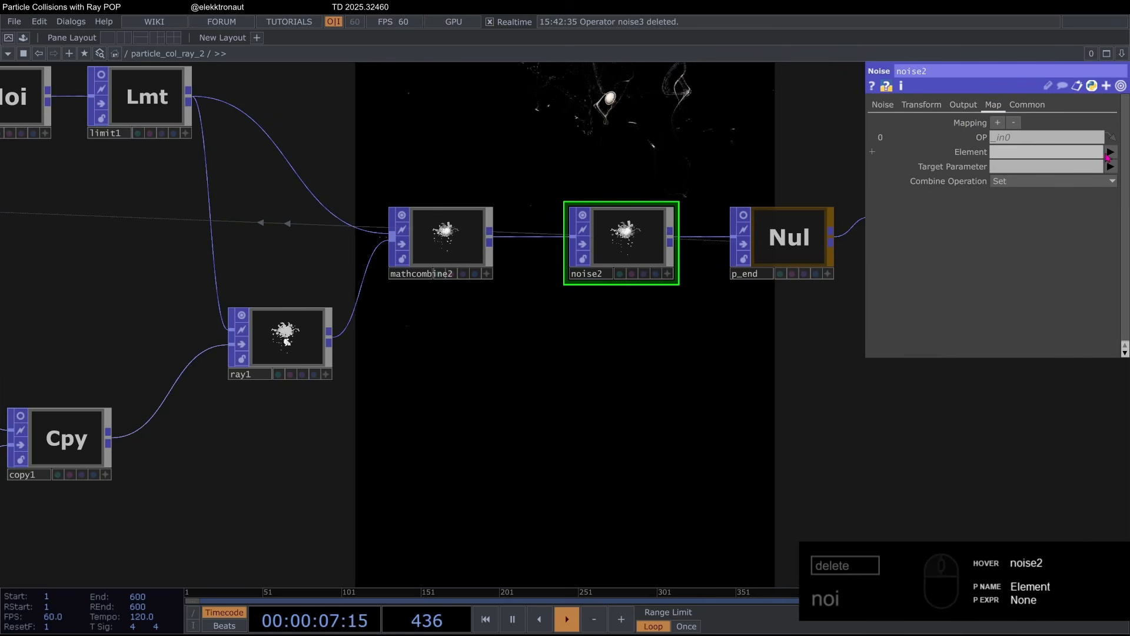
left_click(1111, 152)
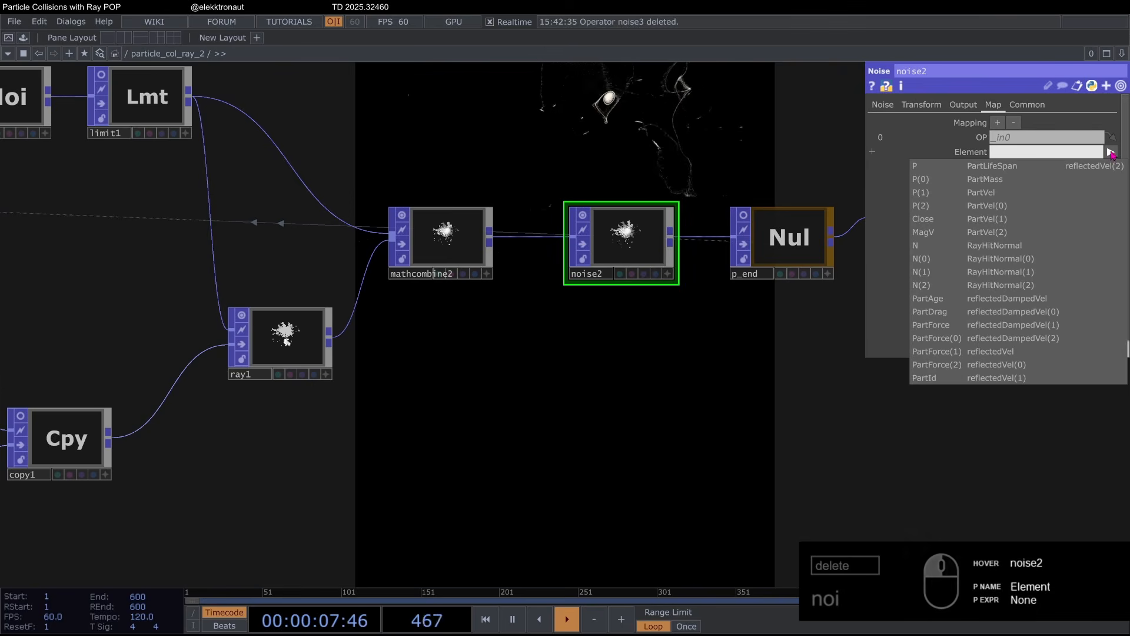
left_click(1001, 246)
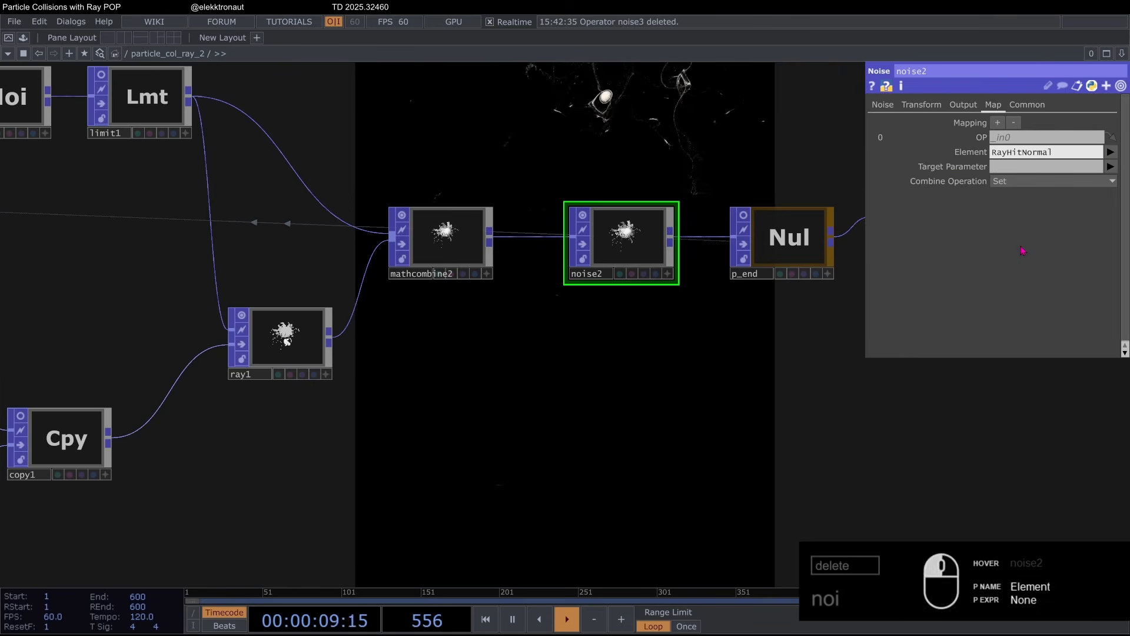
Step: Set noise2's first mapping to Target Parameter amp and its Element to RayHitNormal(0)
left_click(1110, 166)
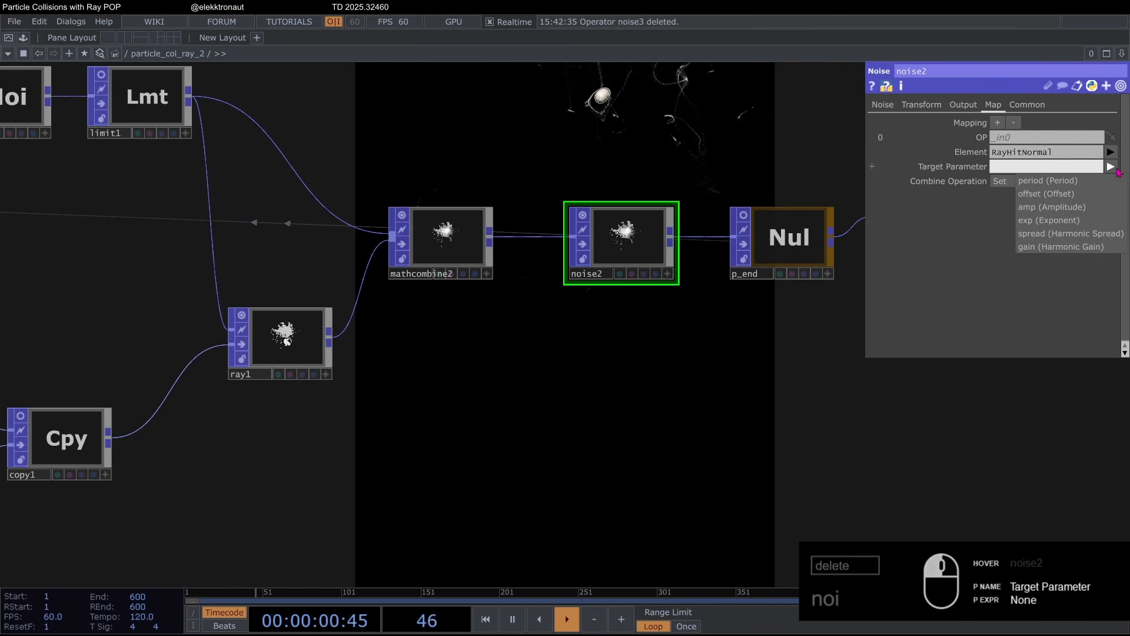
left_click(1076, 202)
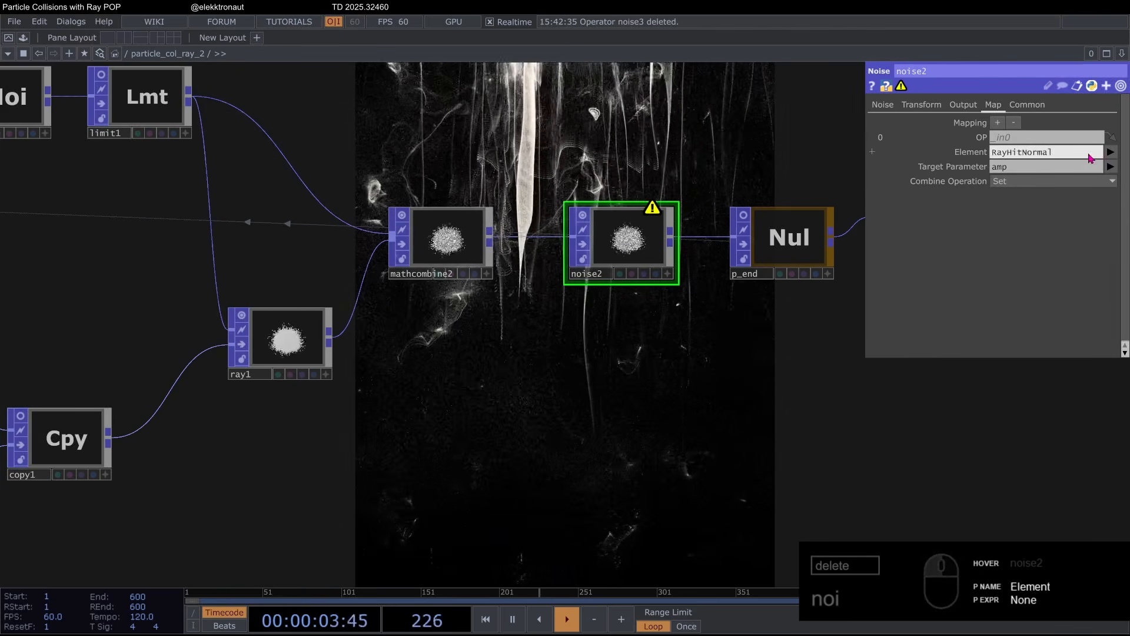
left_click(1111, 151)
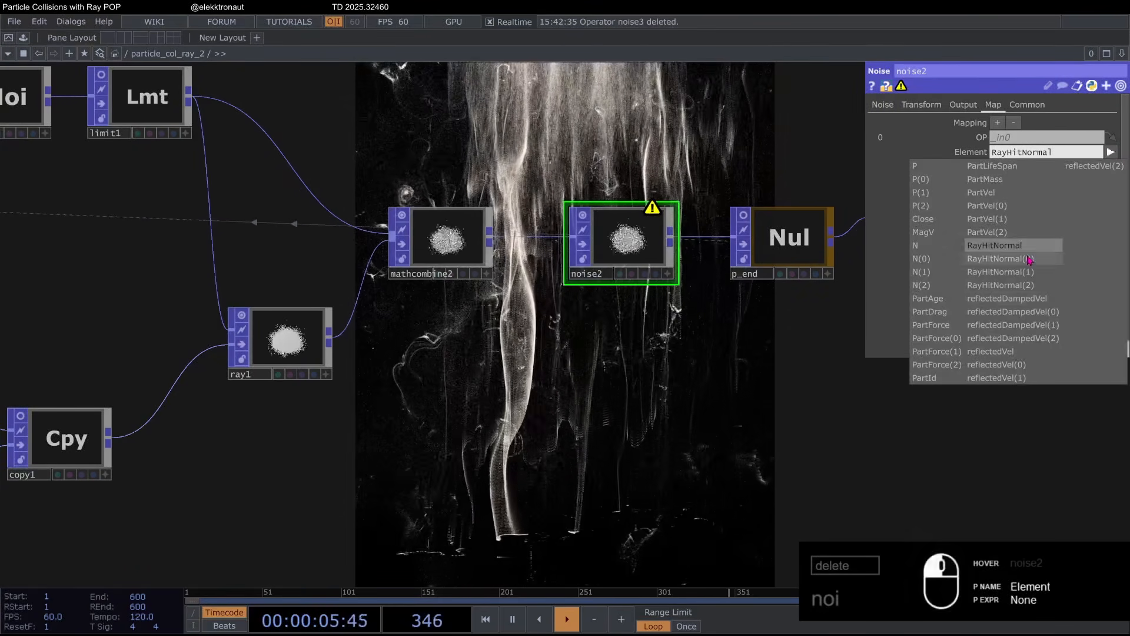
left_click(1001, 245)
left_click_drag(1057, 153, 820, 141)
key("Delete")
key("Return")
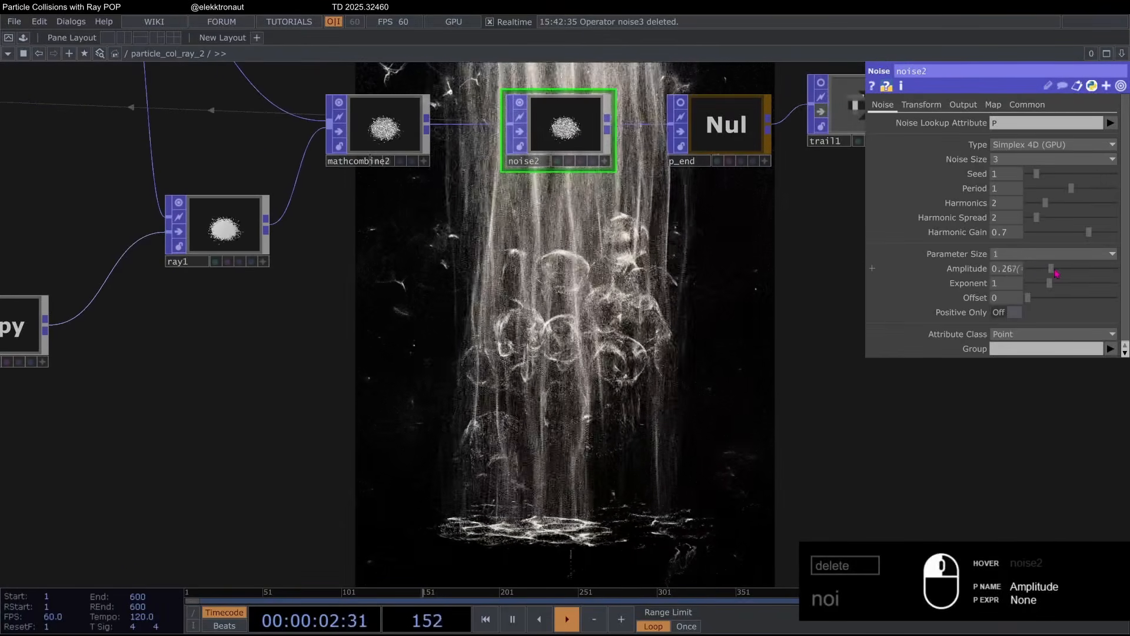
Step: Try different amplitudes on noise2, lowering it to 0, and restart the particle simulation to compare
left_click_drag(1071, 273, 1071, 272)
key("1")
scroll(517, 289, "down", 5)
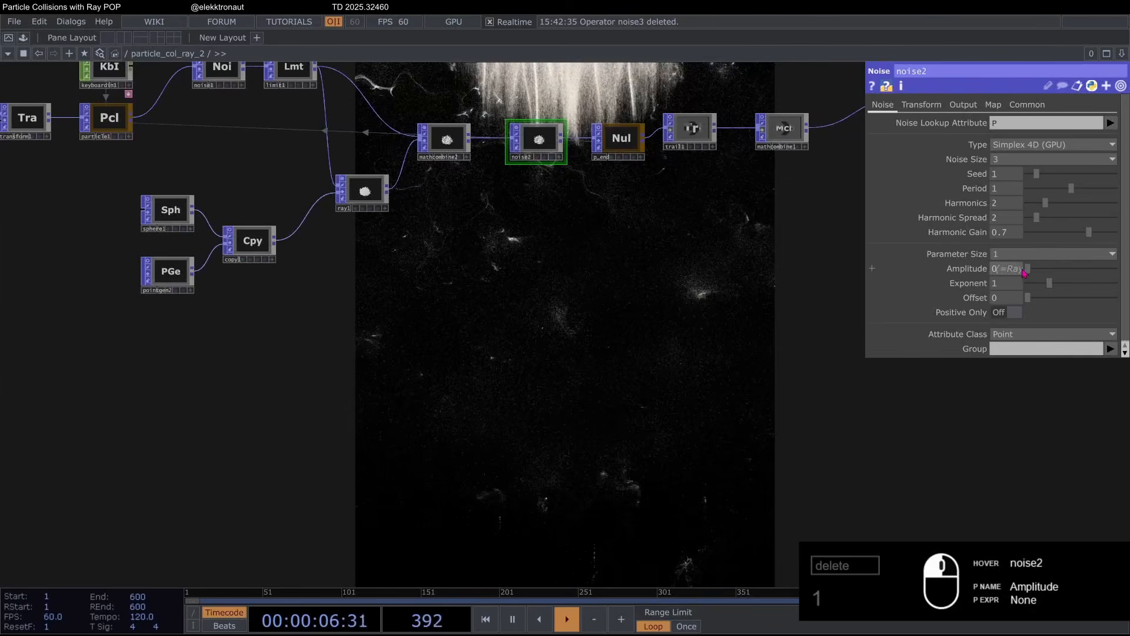
key("1")
Step: Set the Combine Operation of noise2's mapping to Multiply and noise2's Amplitude to 0.01
left_click(993, 104)
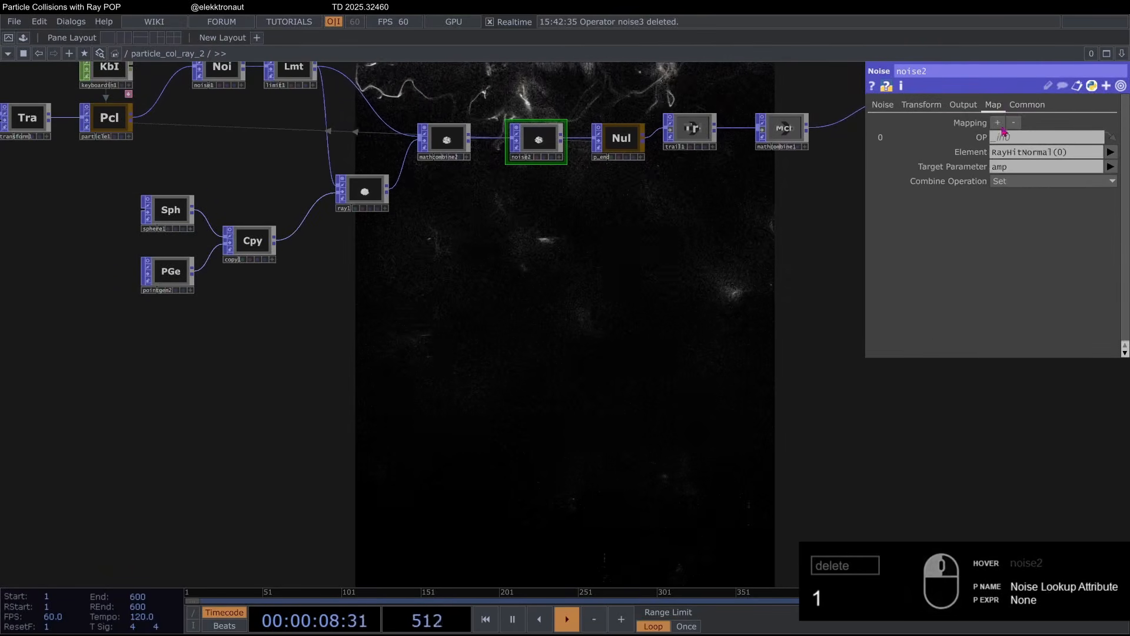
left_click(1014, 182)
left_click(1015, 210)
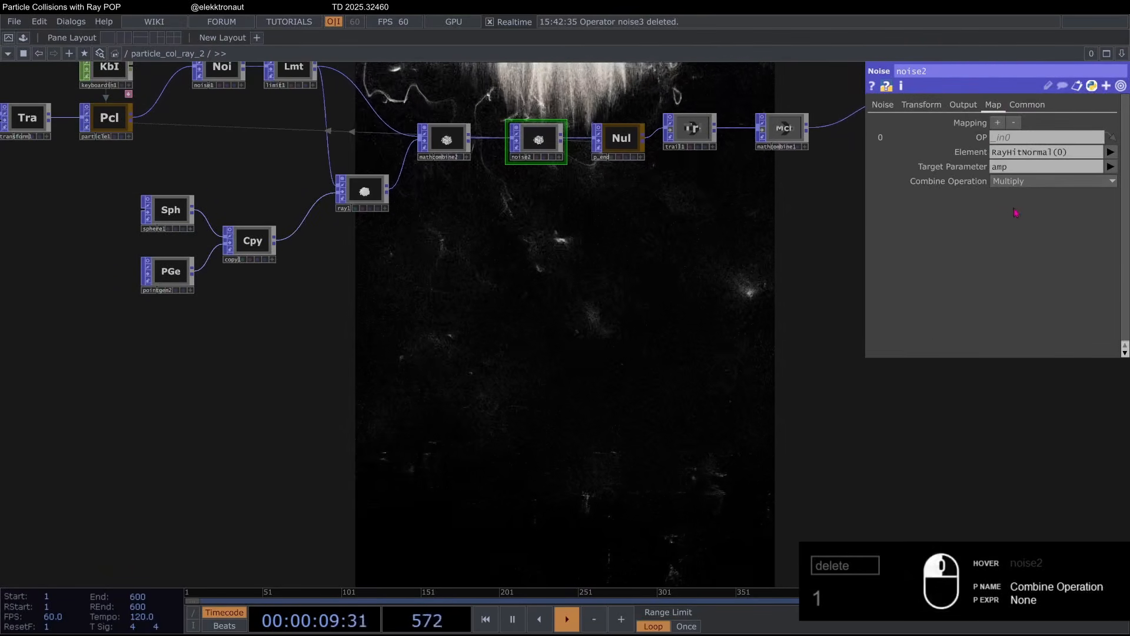
left_click(891, 110)
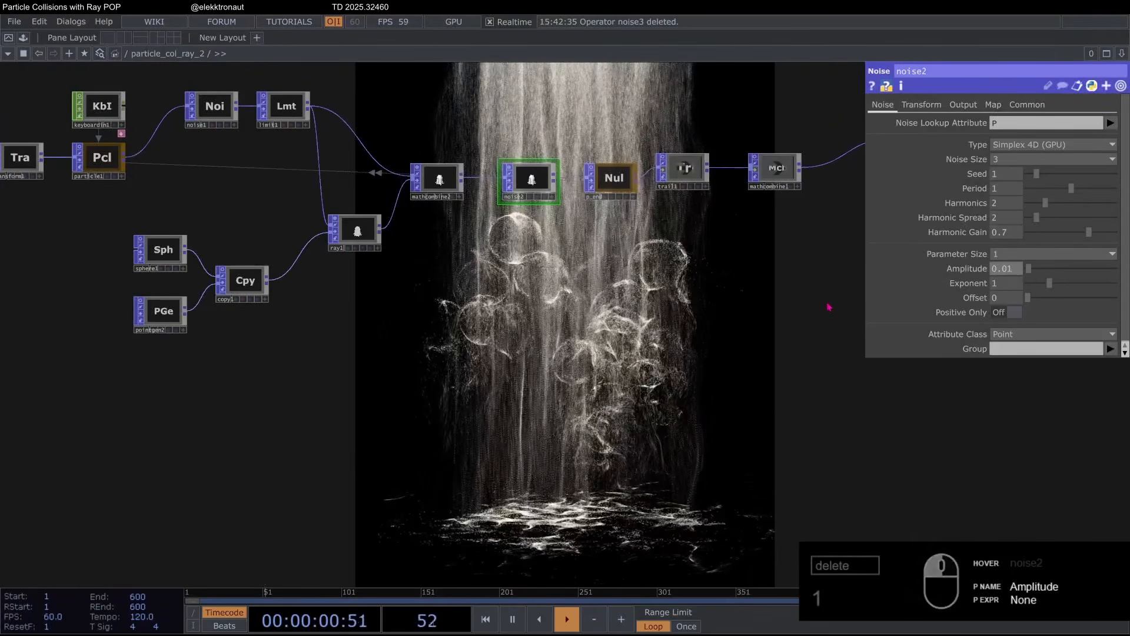
Step: Set noise2's Harmonics to 0 and Period to 0.24, and undo the last amplitude change
left_click_drag(541, 229, 512, 249)
scroll(511, 205, "up", 3)
left_click_drag(454, 218, 447, 179)
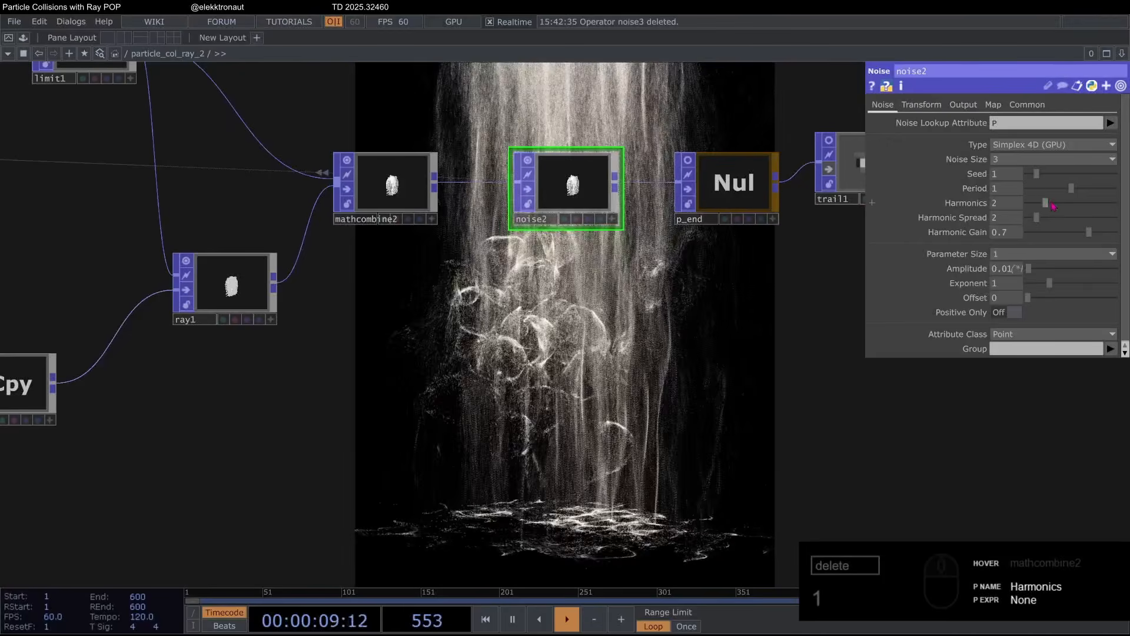
left_click_drag(1054, 207, 1027, 203)
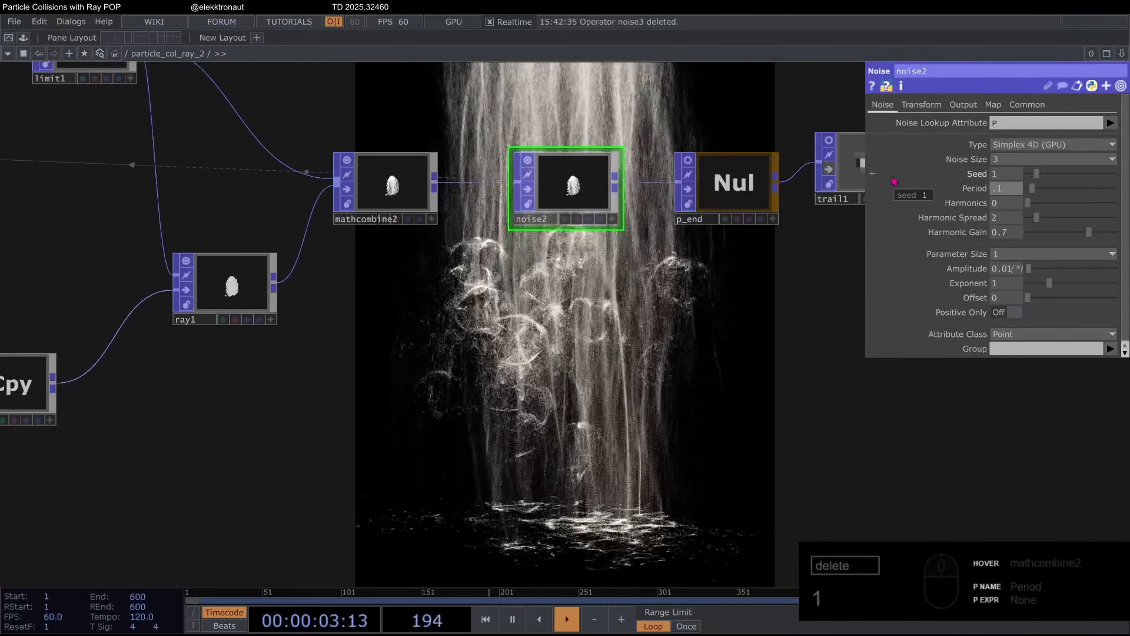
left_click(995, 190)
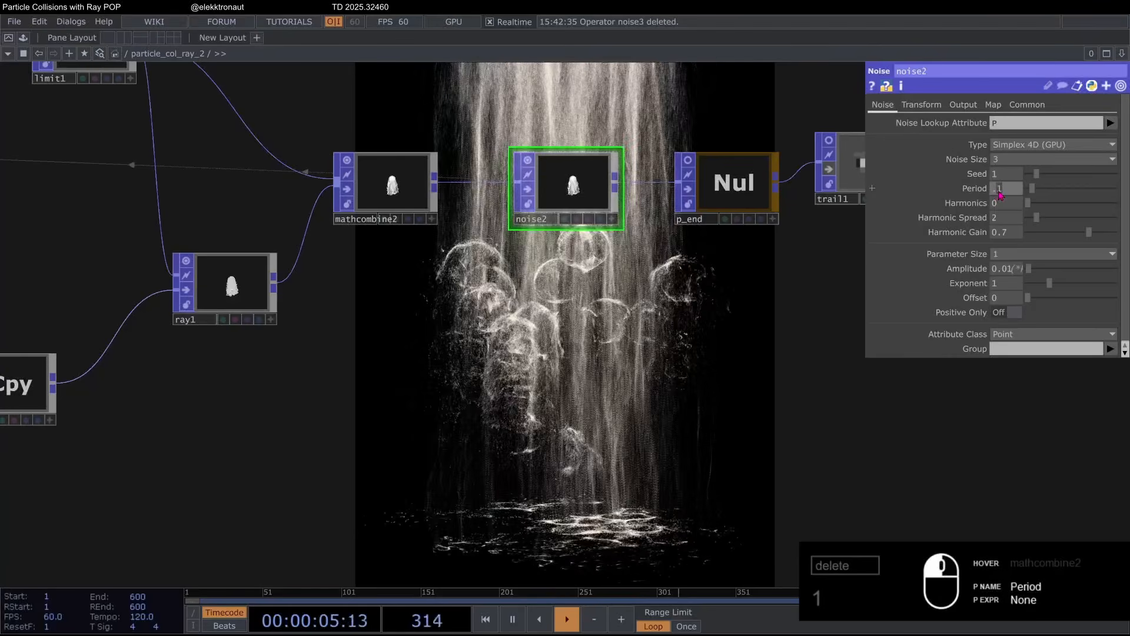
left_click_drag(617, 318, 620, 303)
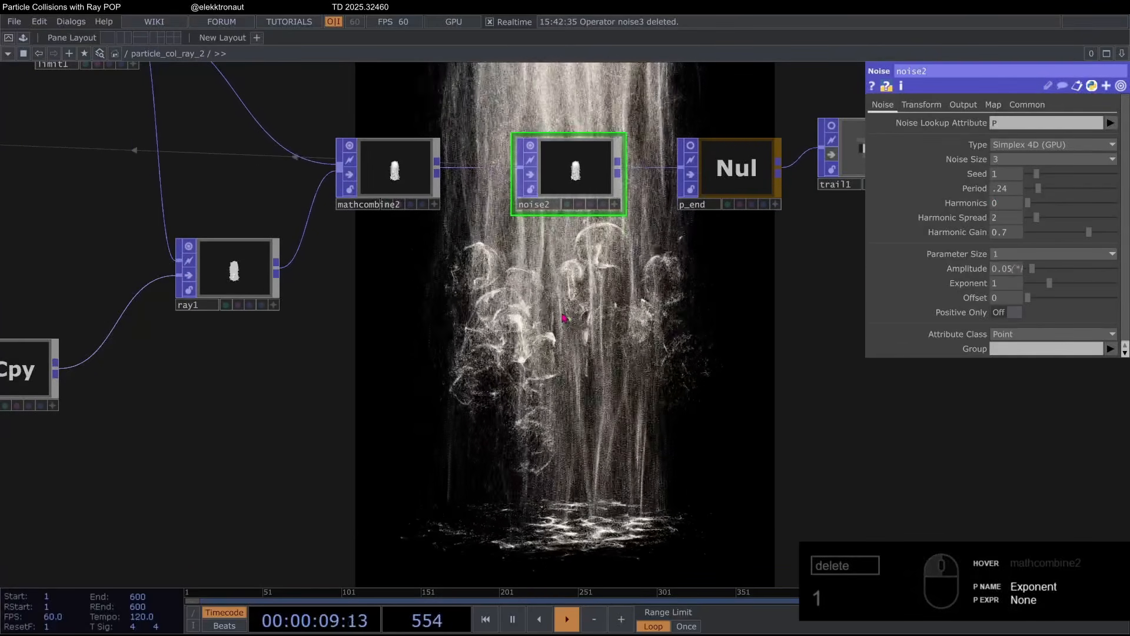
key("ctrl+z")
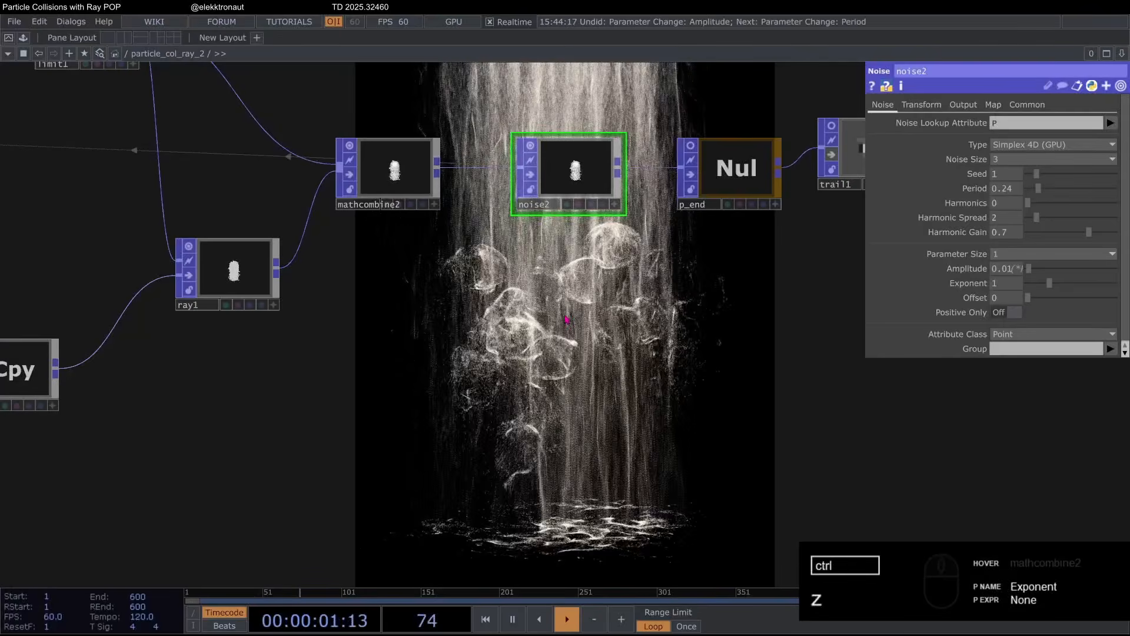
Step: Bypass noise2 and save the project
scroll(476, 238, "down", 3)
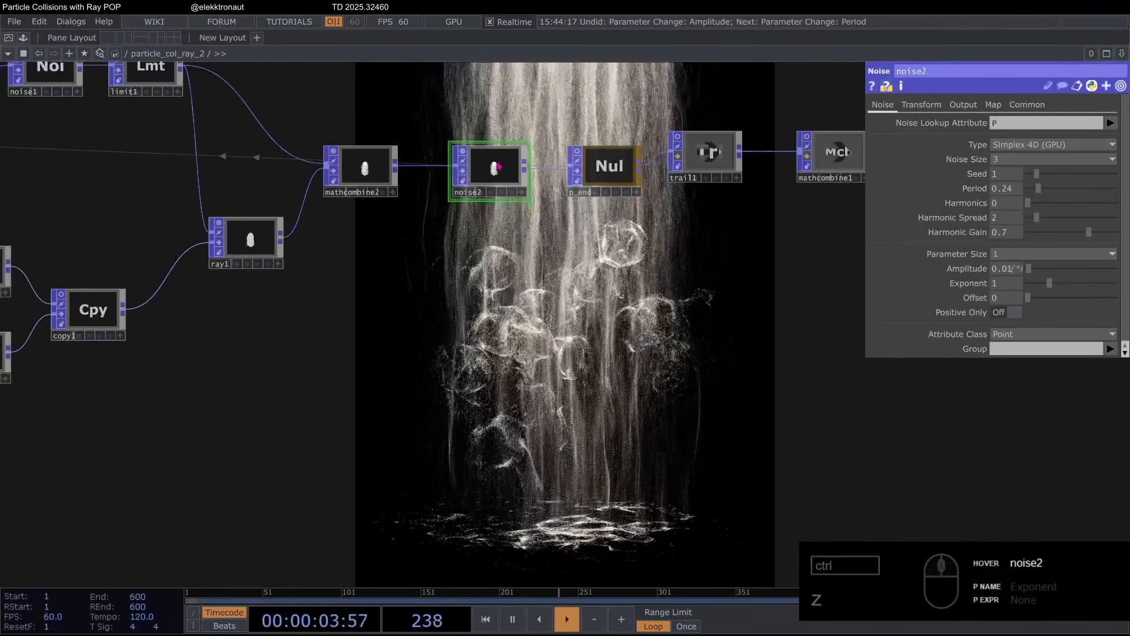
scroll(499, 167, "up", 2)
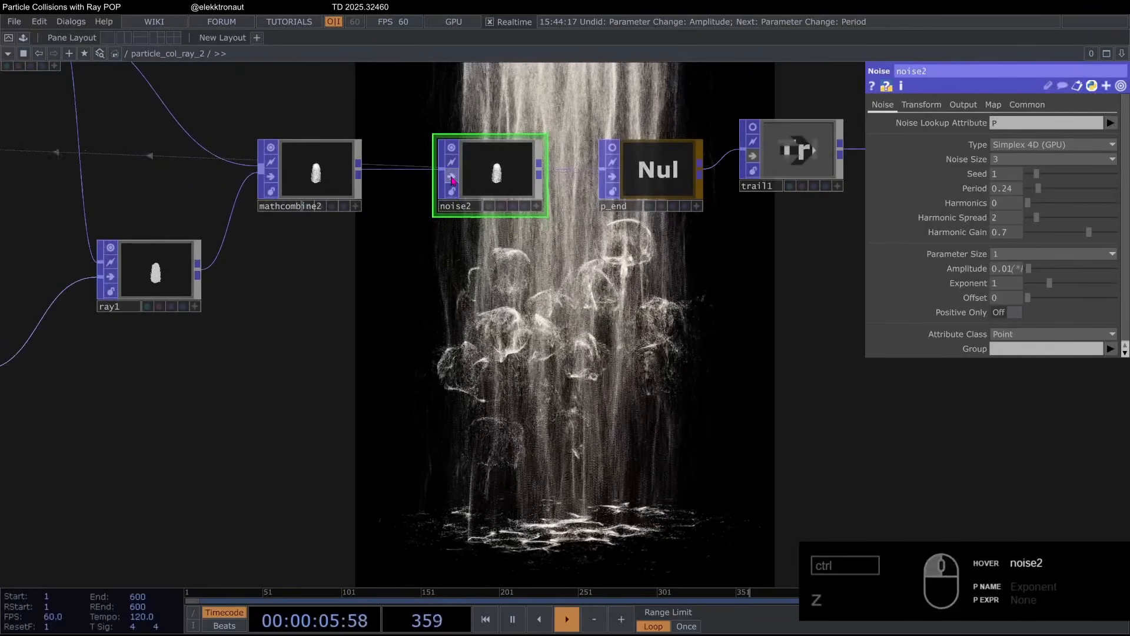
scroll(468, 184, "down", 2)
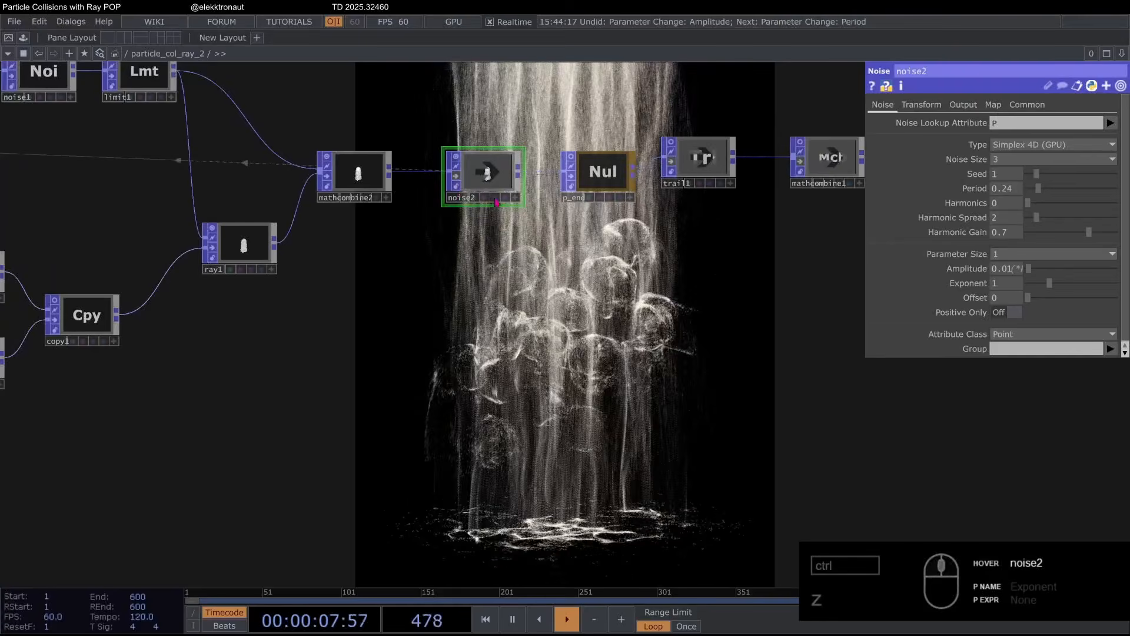
key("ctrl+s")
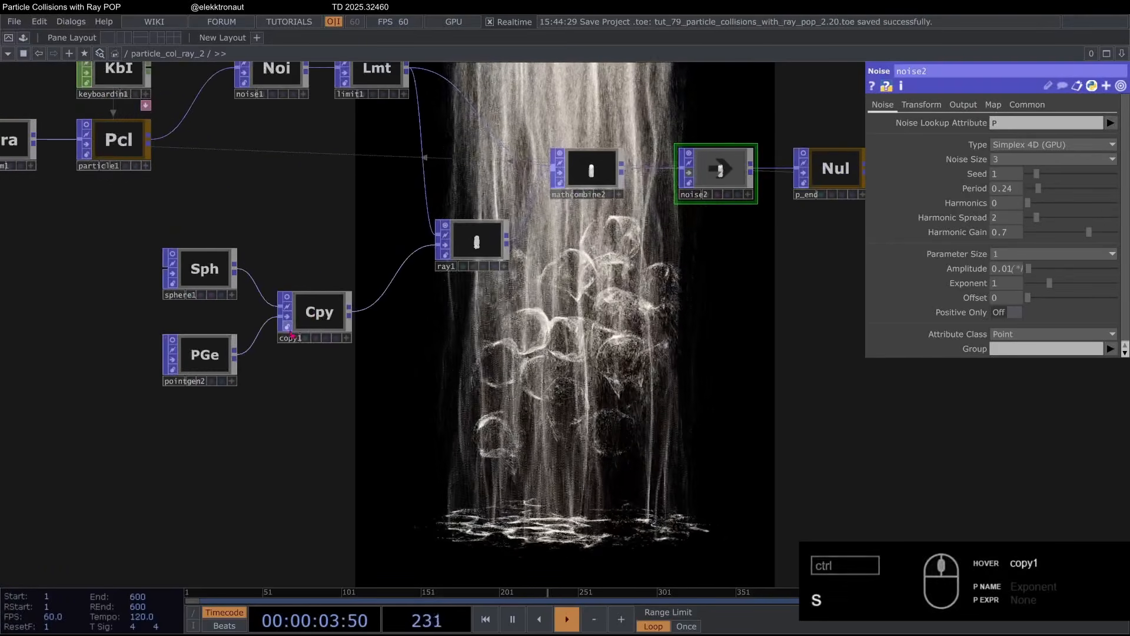
Step: Bypass copy1 and set sphere1's Uniform Scale to 1.52
left_click(200, 270)
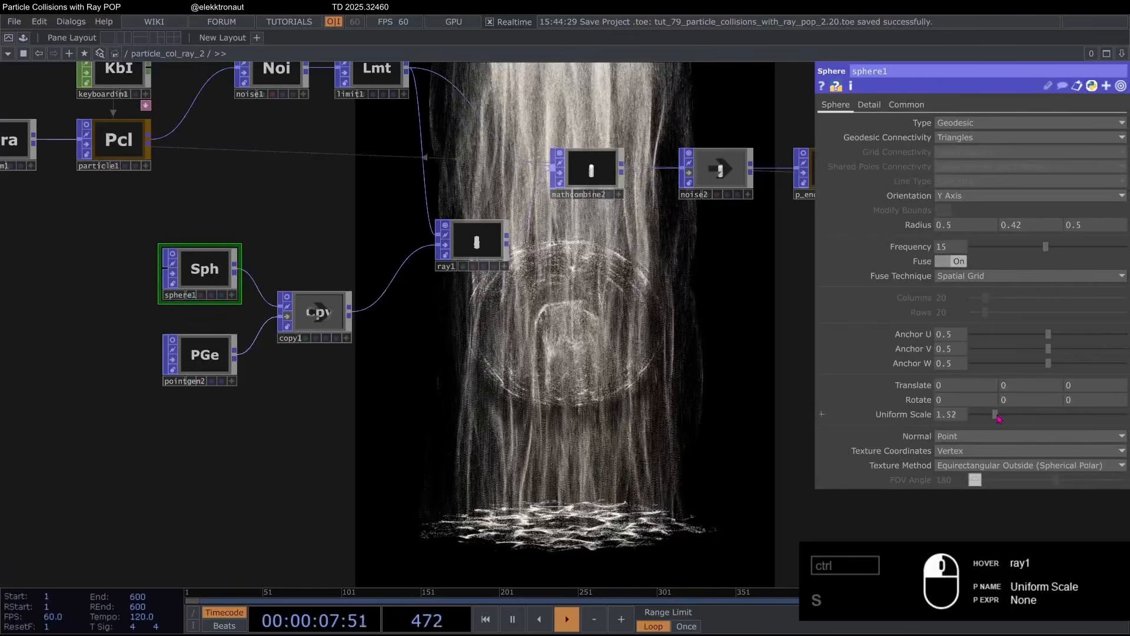
left_click_drag(645, 278, 432, 246)
scroll(471, 265, "down", 5)
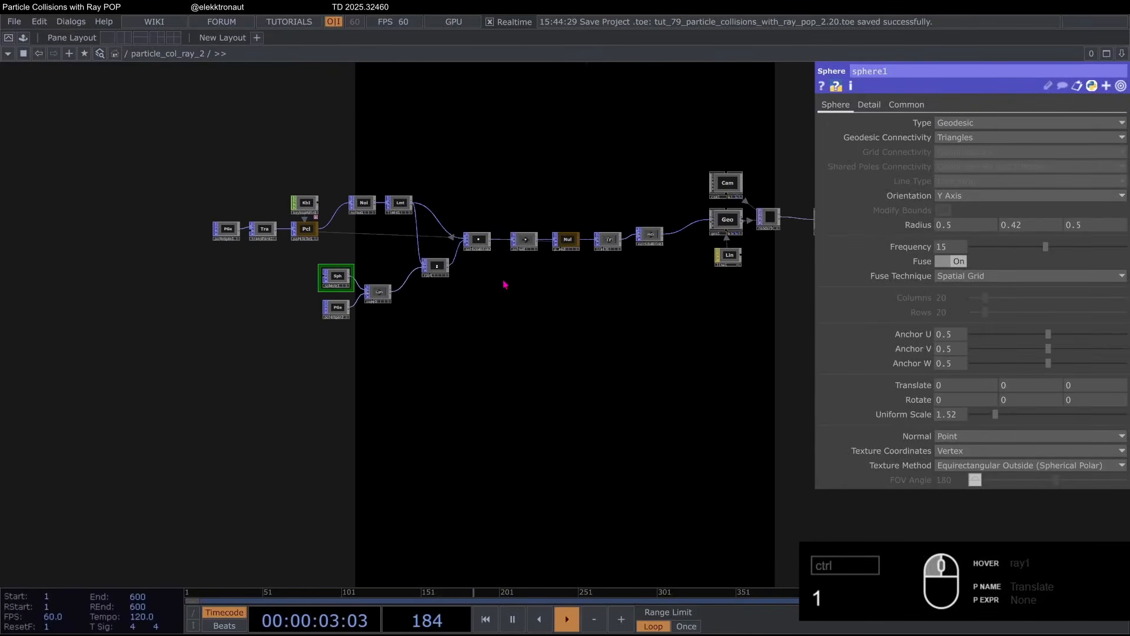
scroll(646, 259, "up", 5)
scroll(604, 231, "down", 2)
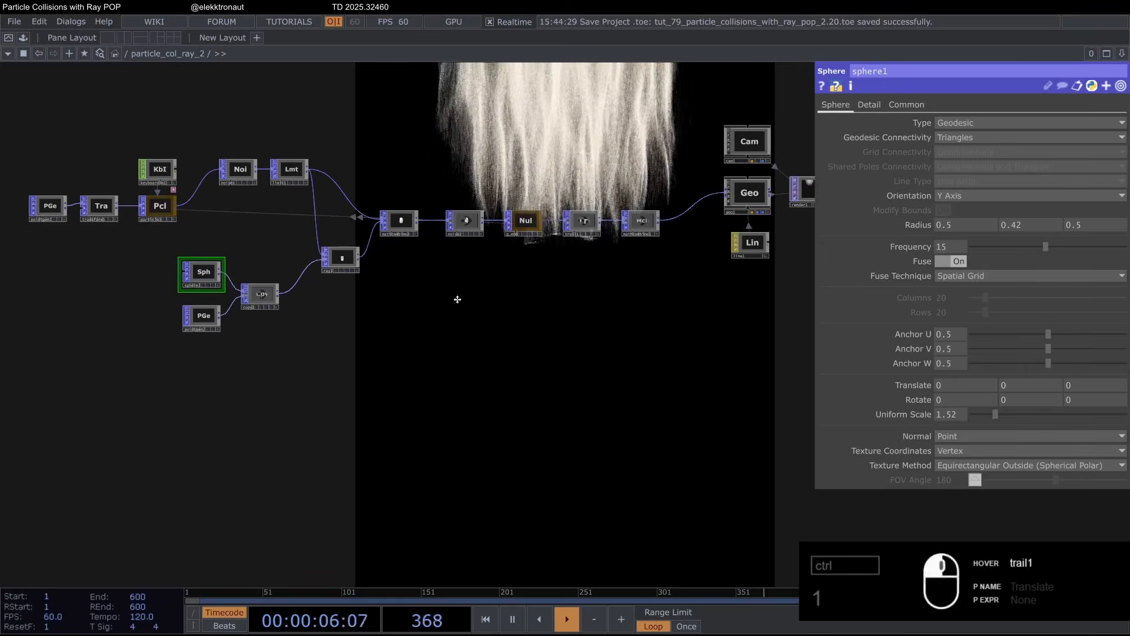
left_click_drag(458, 299, 536, 287)
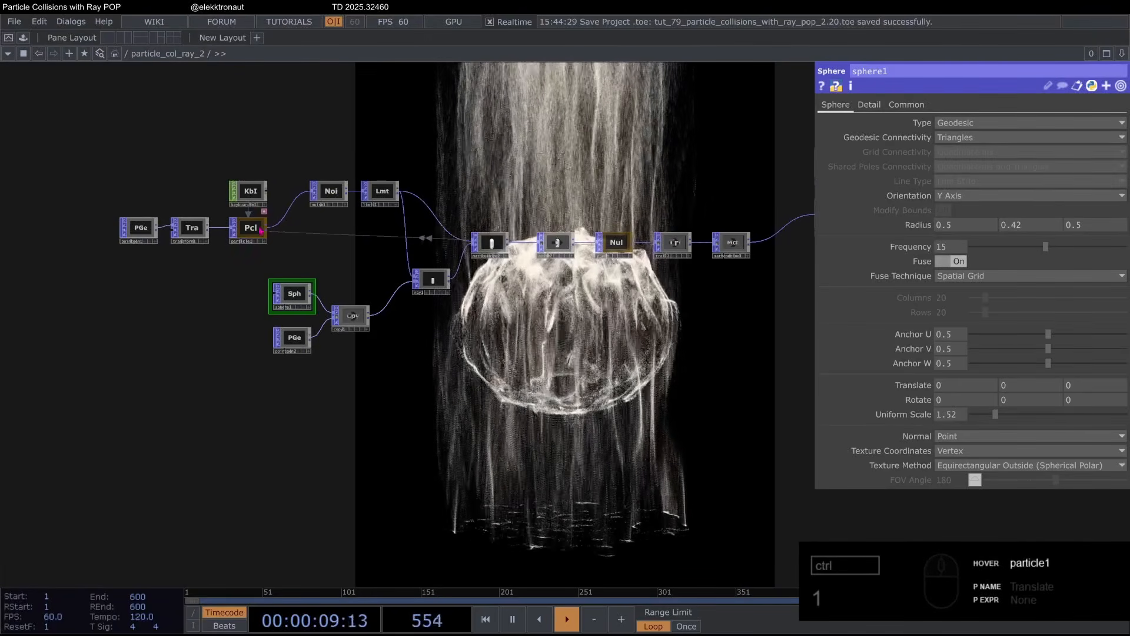
Step: Set the Y radius of sphere1 to 0.5
scroll(266, 296, "up", 3)
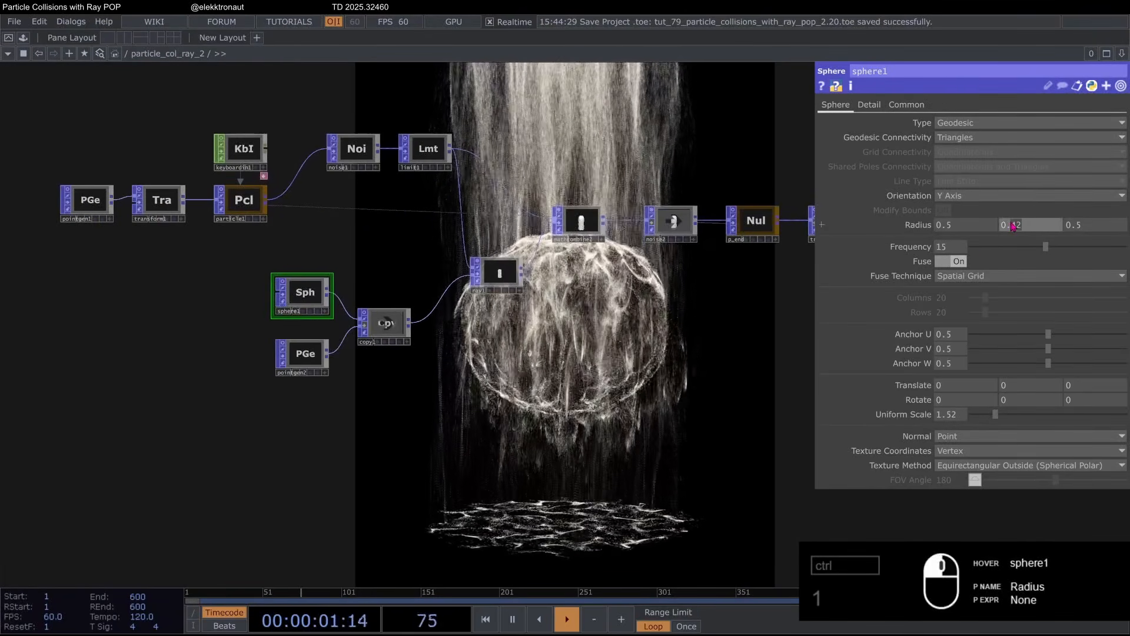
left_click_drag(876, 261, 1024, 261)
left_click_drag(648, 324, 588, 285)
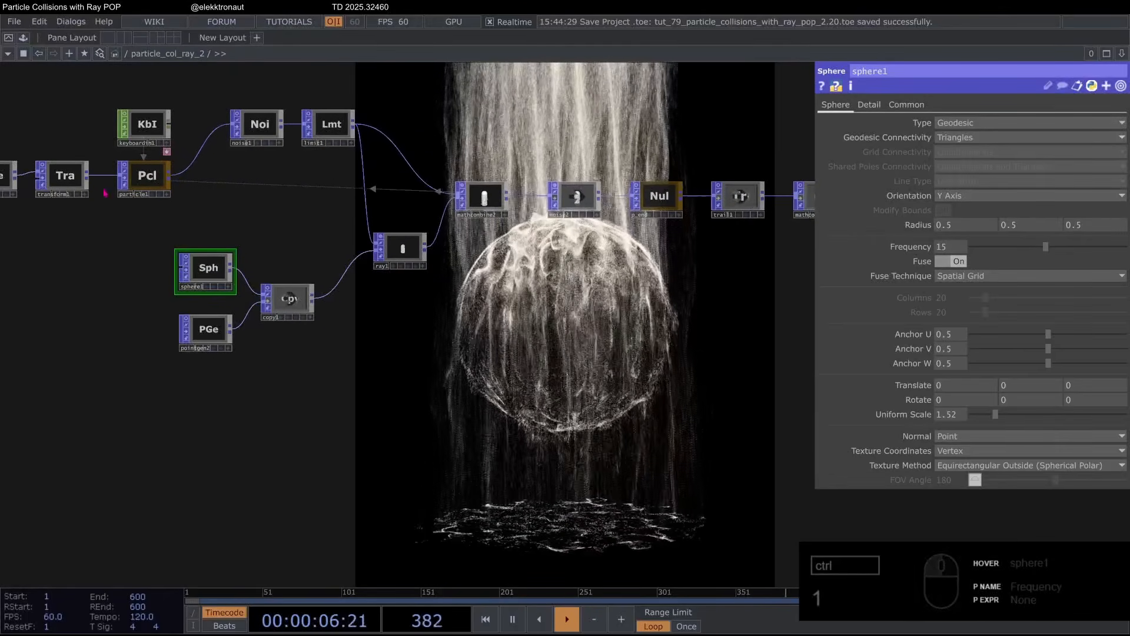
Step: Set particle1's Maximum Particles and Birth Rate to 100 each, and restart the particle simulation
left_click(144, 175)
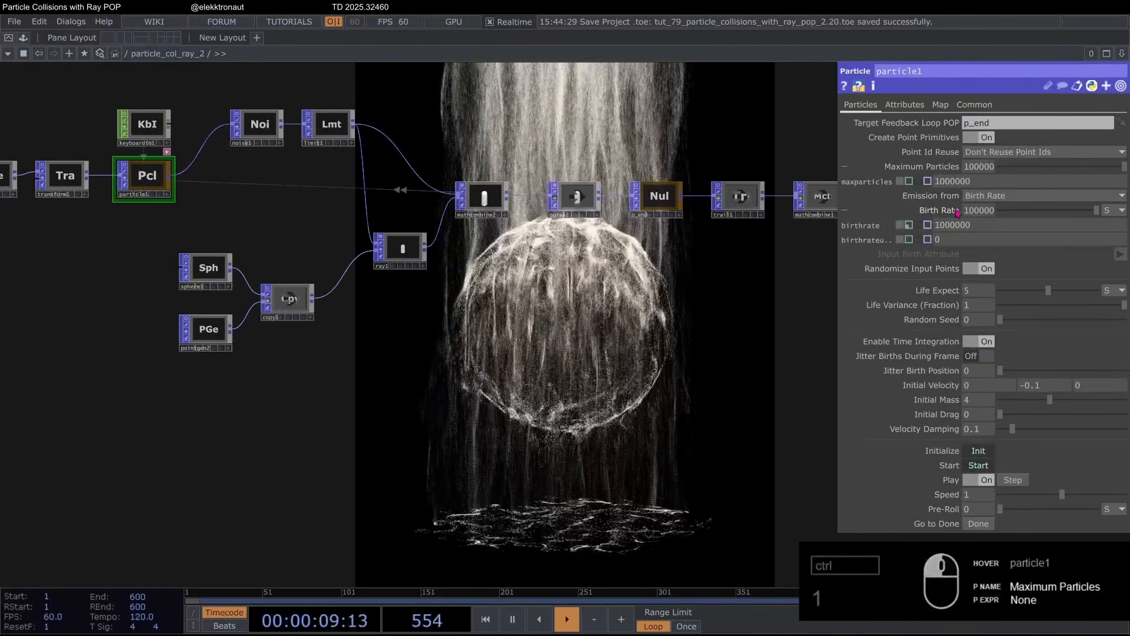
left_click(994, 183)
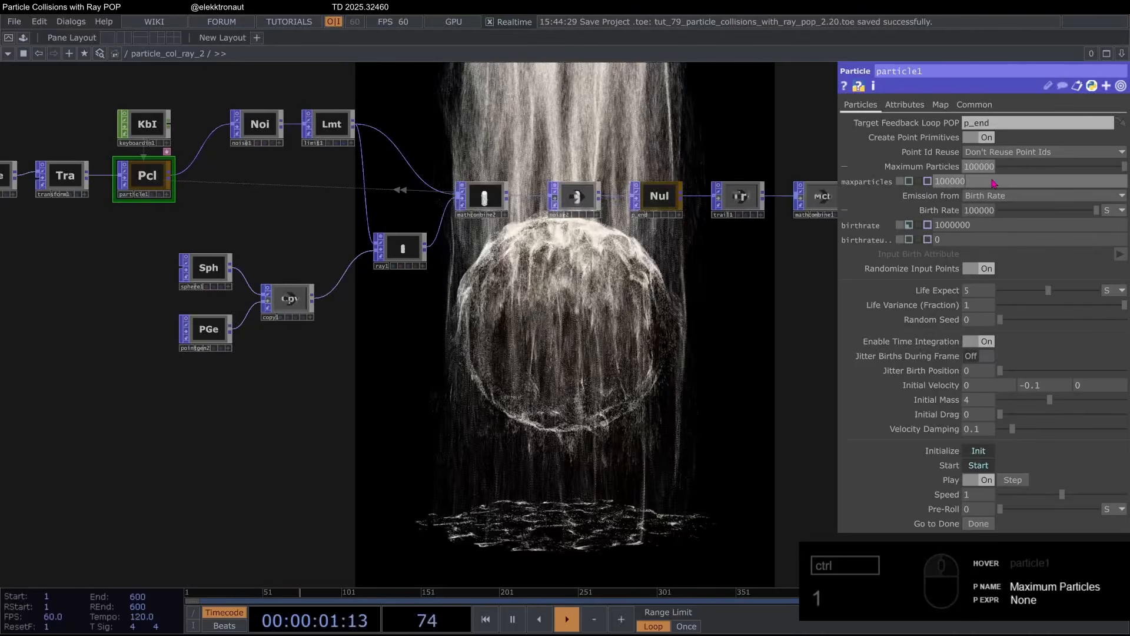
type("100")
left_click(988, 229)
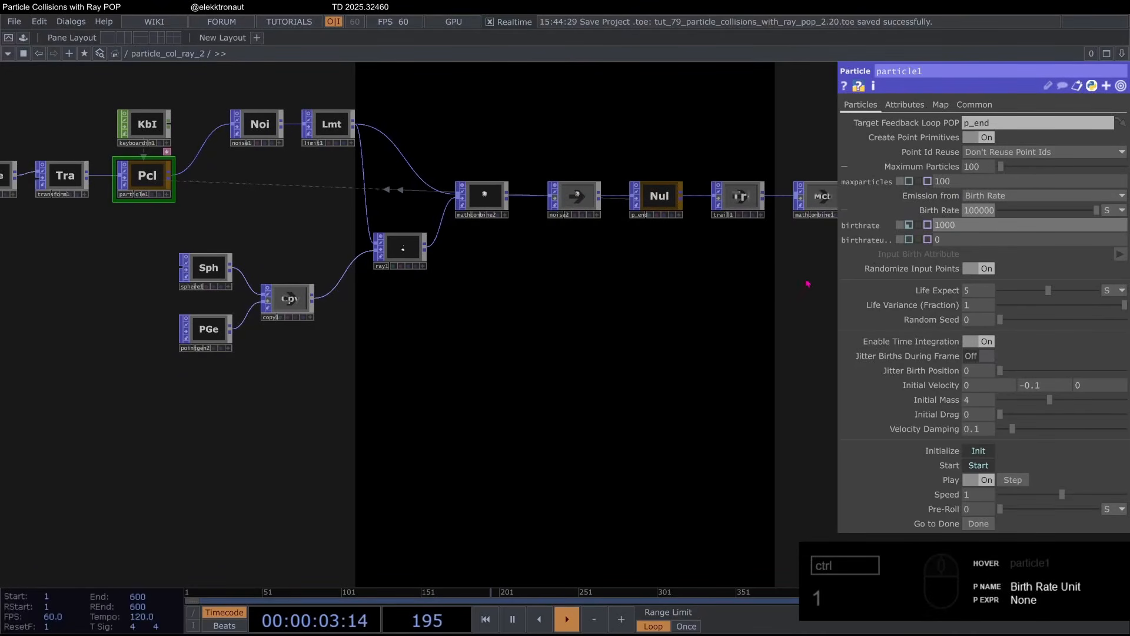
key("BackSpace")
left_click_drag(807, 284, 690, 312)
key("1")
Step: Turn off the bypass on trail1 and check the attributes available for its Attribute Name
scroll(598, 218, "up", 3)
left_click(626, 239)
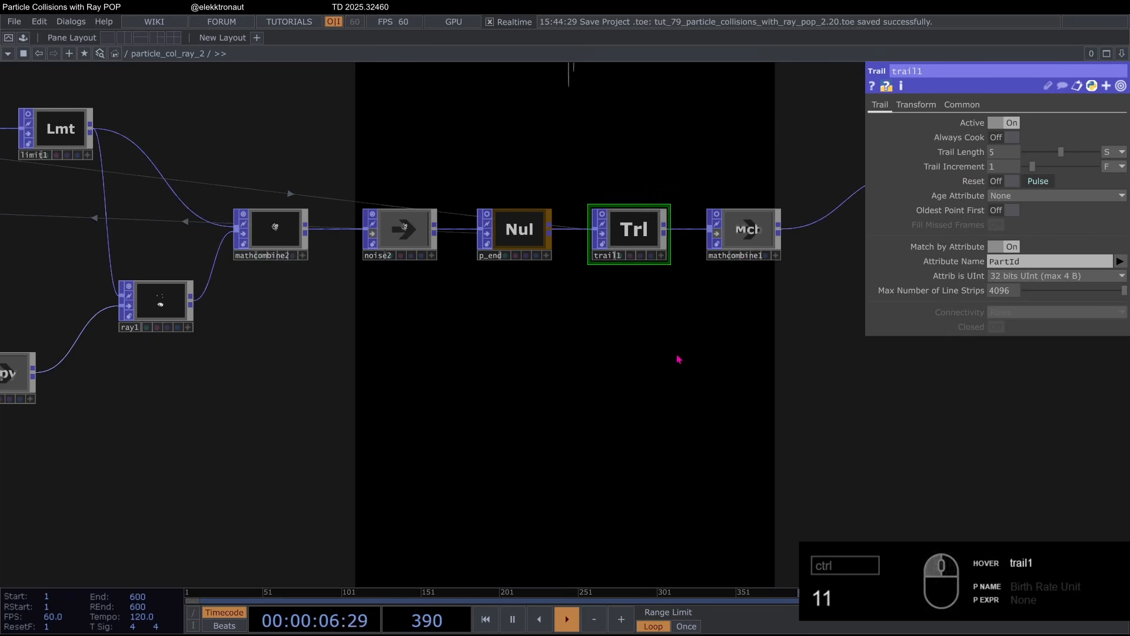
scroll(571, 272, "down", 5)
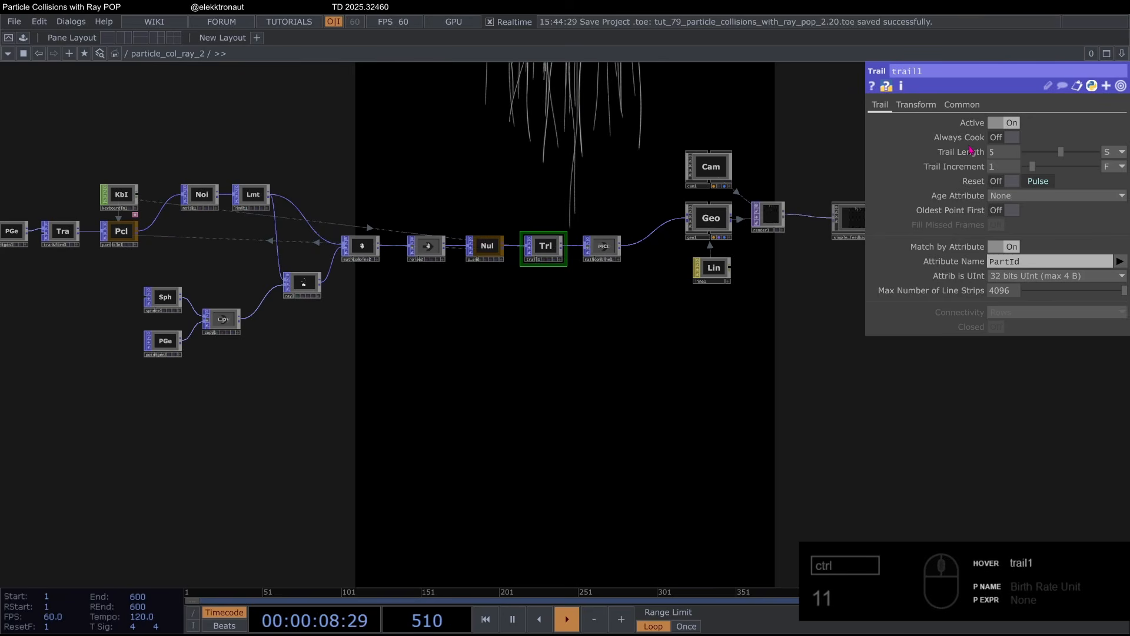
left_click(1119, 261)
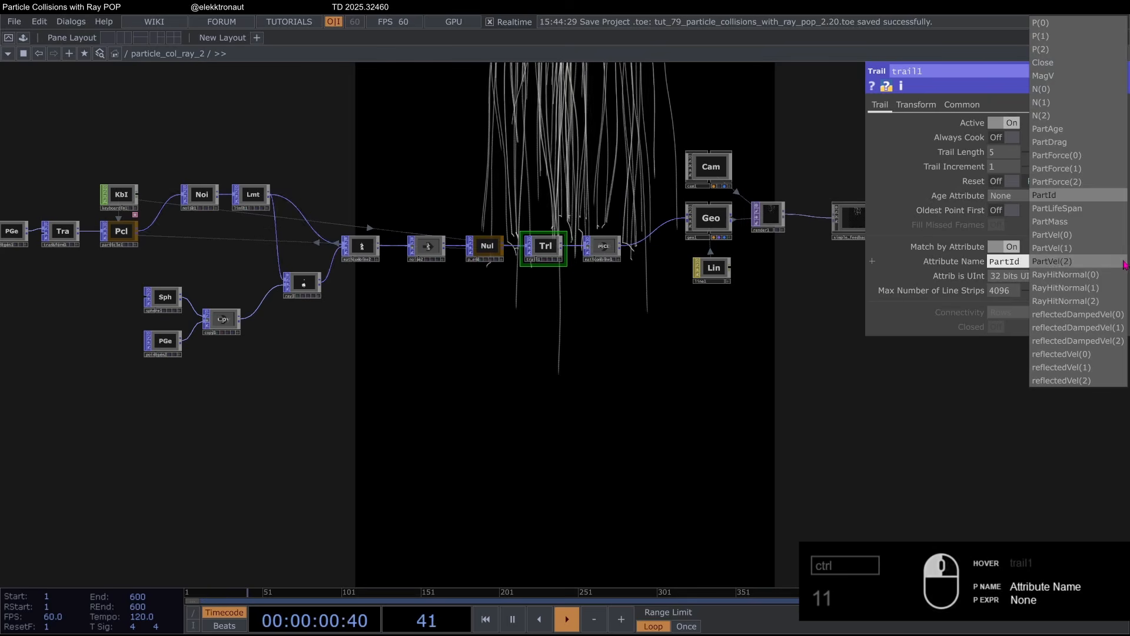
Step: Link keyboardin1's k1 channel to the Reset Pulse parameter of trail1
scroll(258, 285, "up", 5)
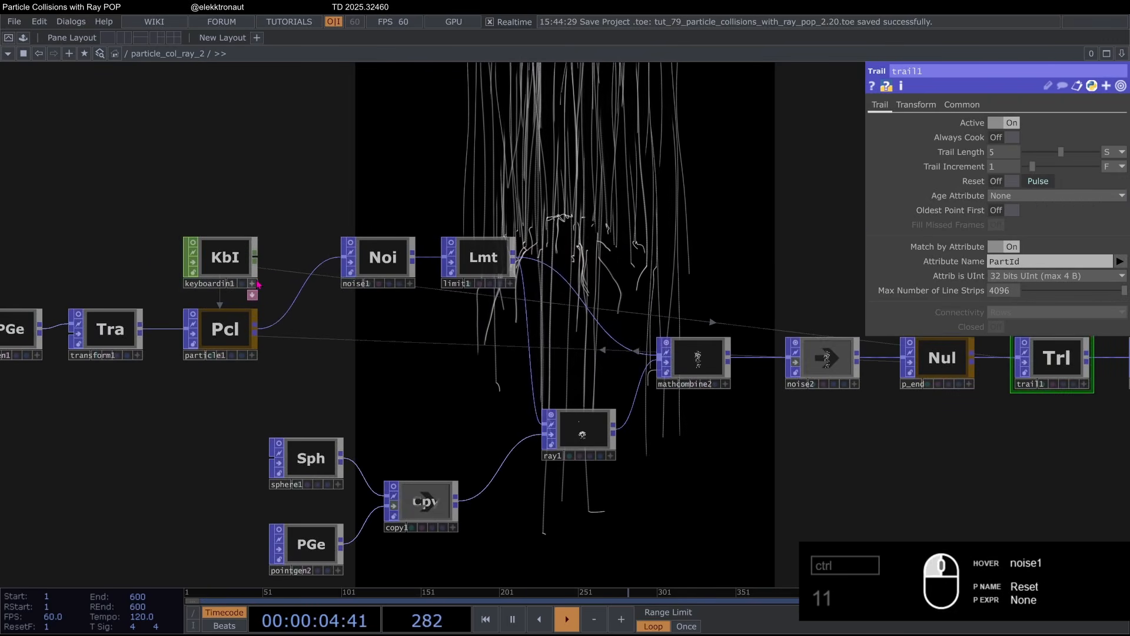
left_click(252, 283)
left_click(253, 275)
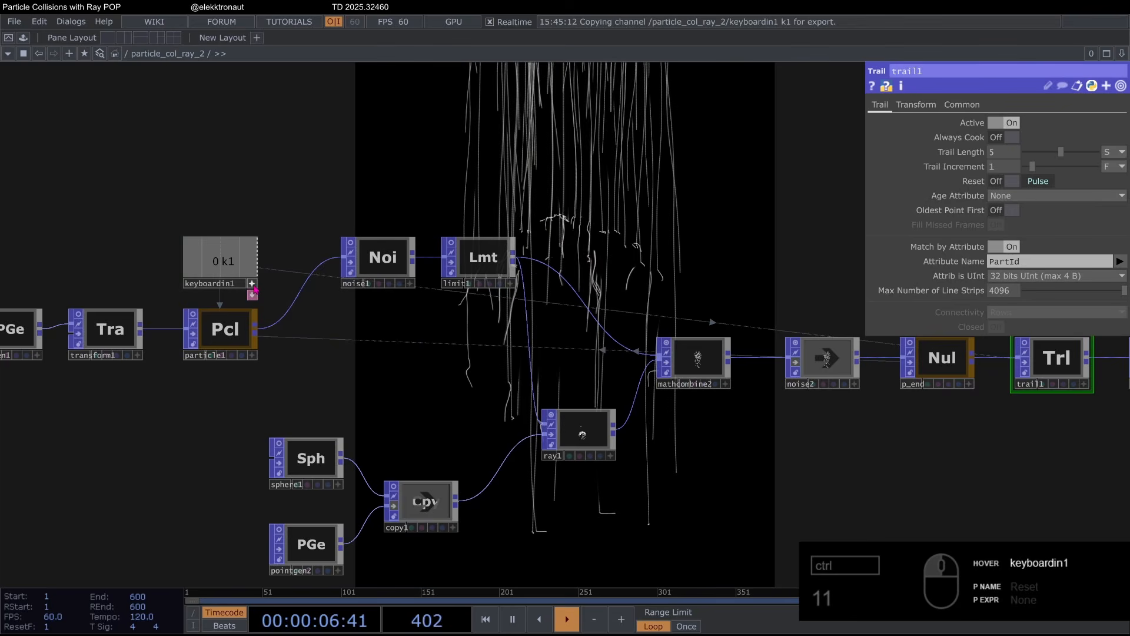
left_click_drag(253, 288, 1038, 182)
left_click(1031, 176)
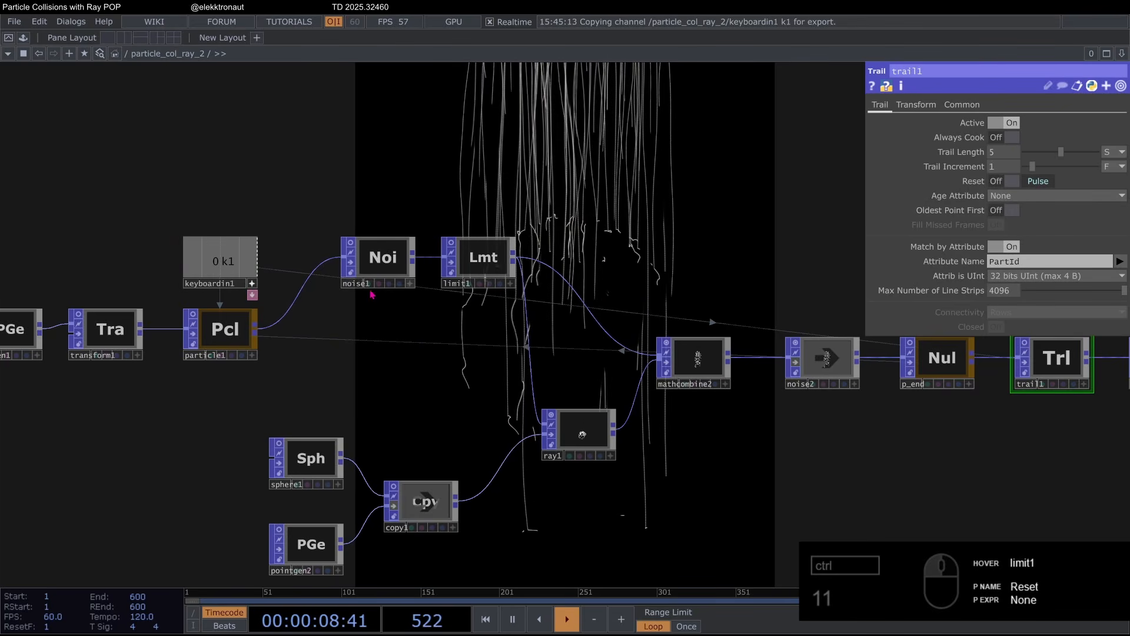
Step: Set particle1's Maximum Particles and Birth Rate to 500 each
key("h")
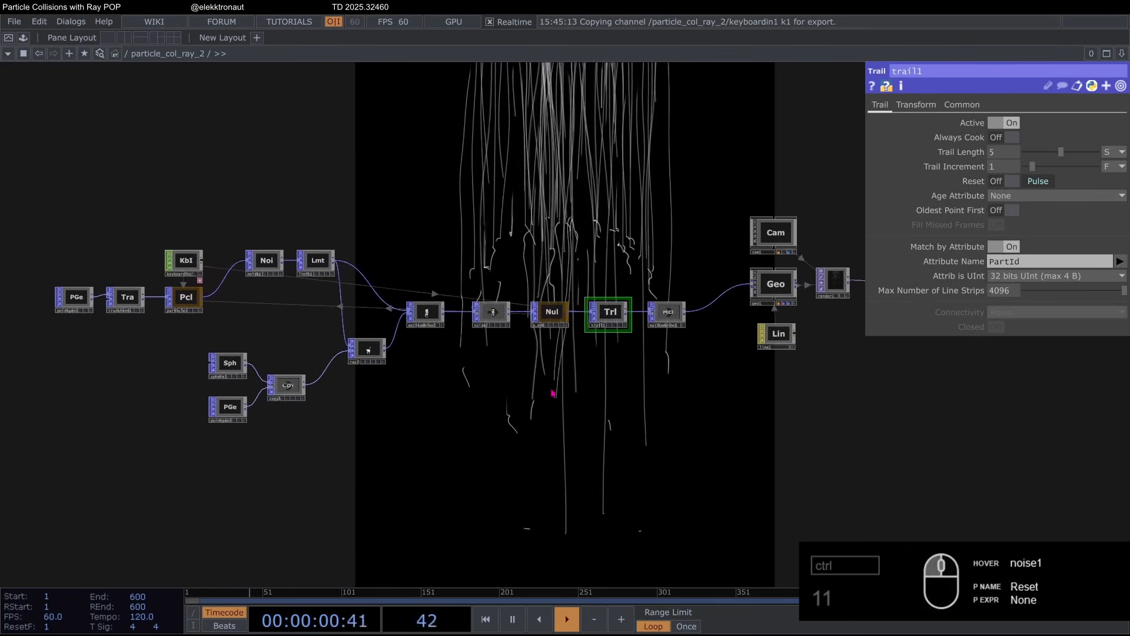
left_click_drag(553, 393, 562, 280)
left_click(195, 184)
left_click_drag(971, 167, 958, 167)
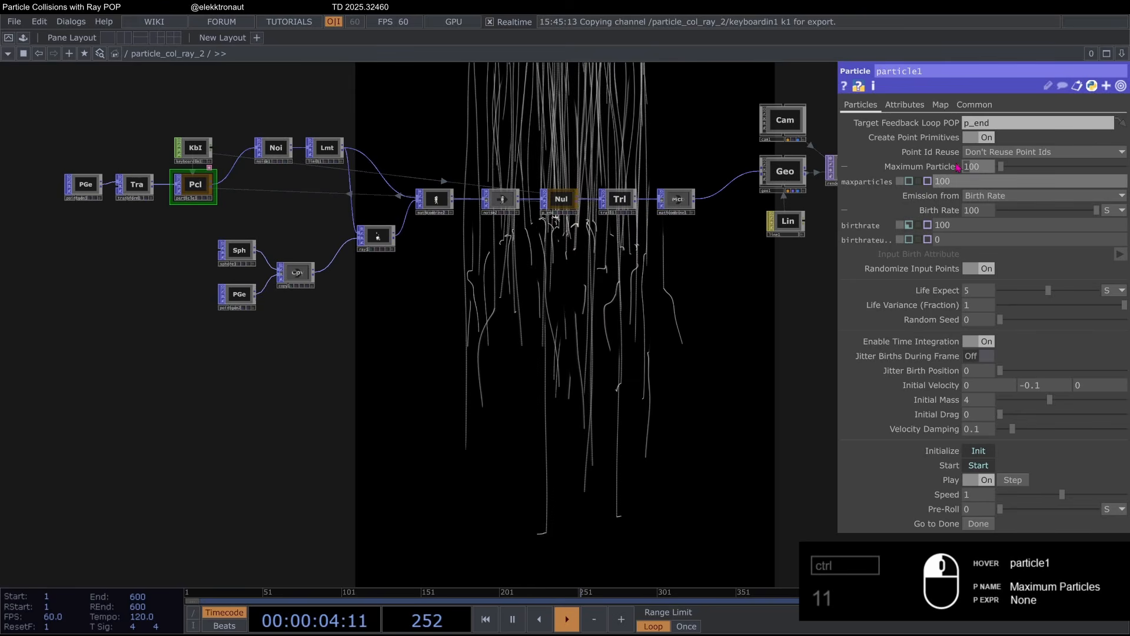
type("5")
left_click_drag(970, 210, 933, 216)
type("5")
key("Return")
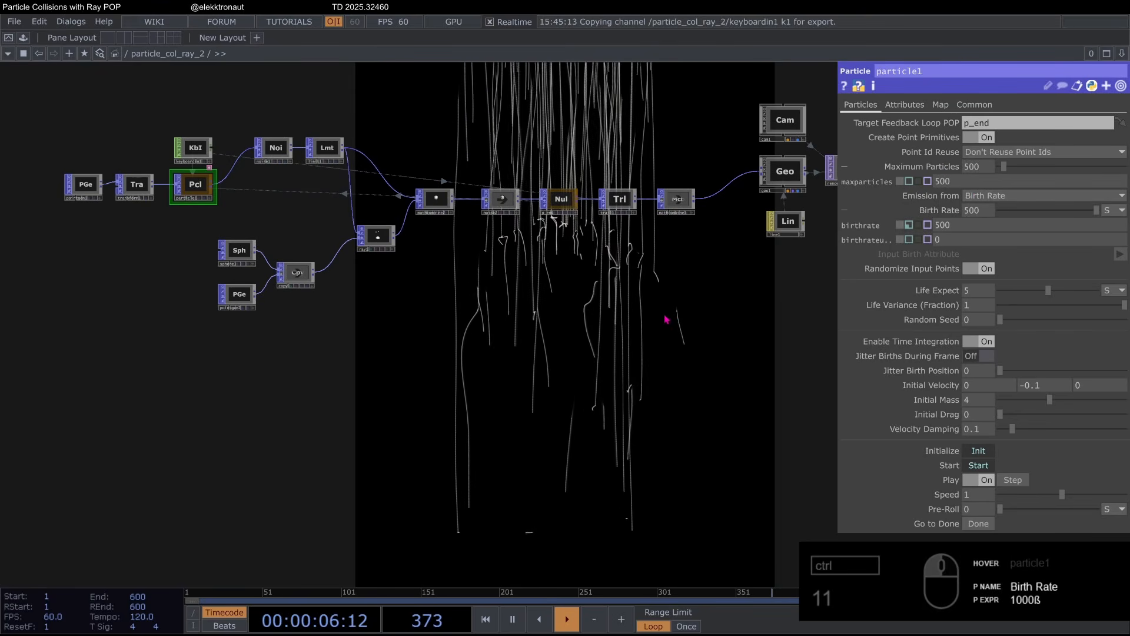
Step: Restart the particle simulation and open trail1's parameters
key("1")
left_click_drag(634, 215, 601, 230)
scroll(600, 230, "up", 7)
left_click(595, 218)
scroll(854, 180, "down", 1)
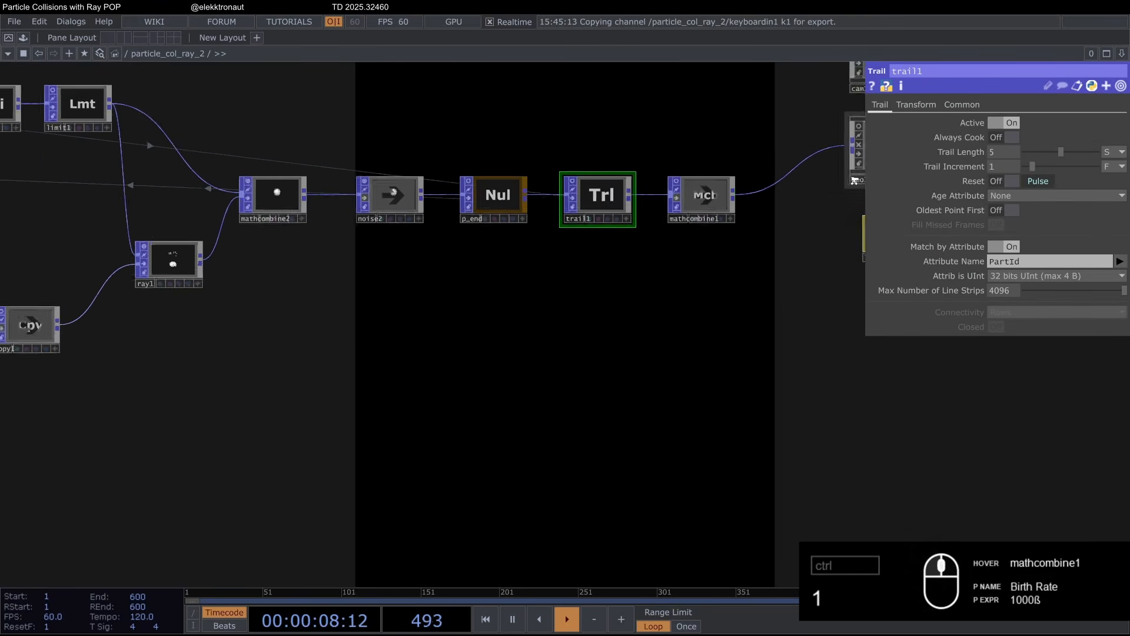
scroll(854, 180, "down", 2)
left_click_drag(658, 333, 533, 366)
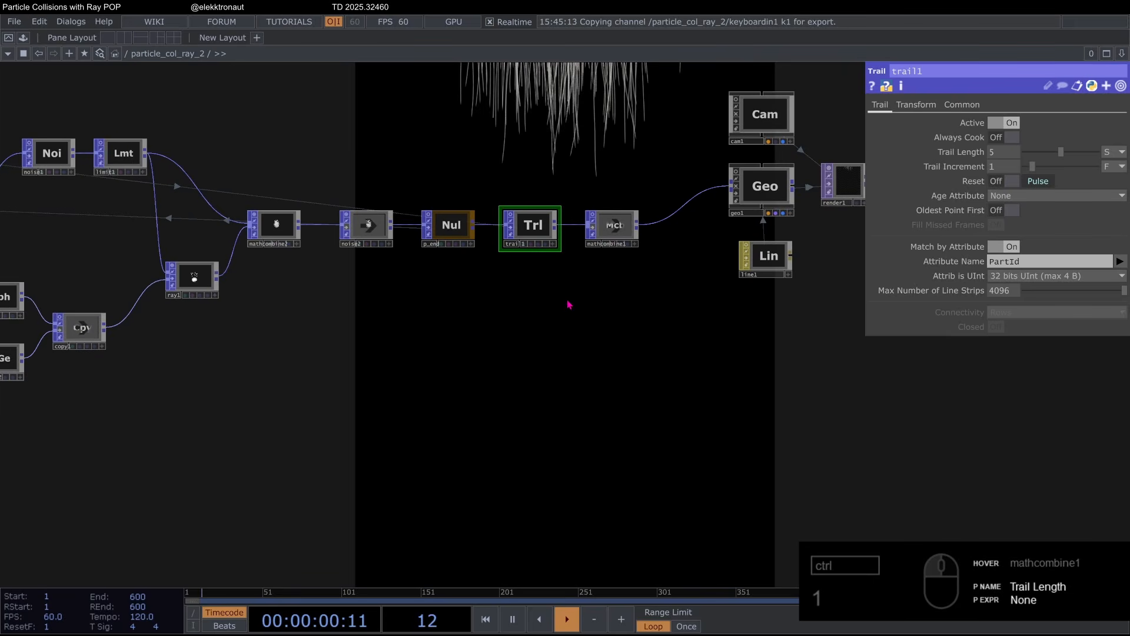
left_click_drag(570, 304, 540, 250)
Step: Turn off Draw Points on line1 so that only the trail lines are rendered
left_click(721, 176)
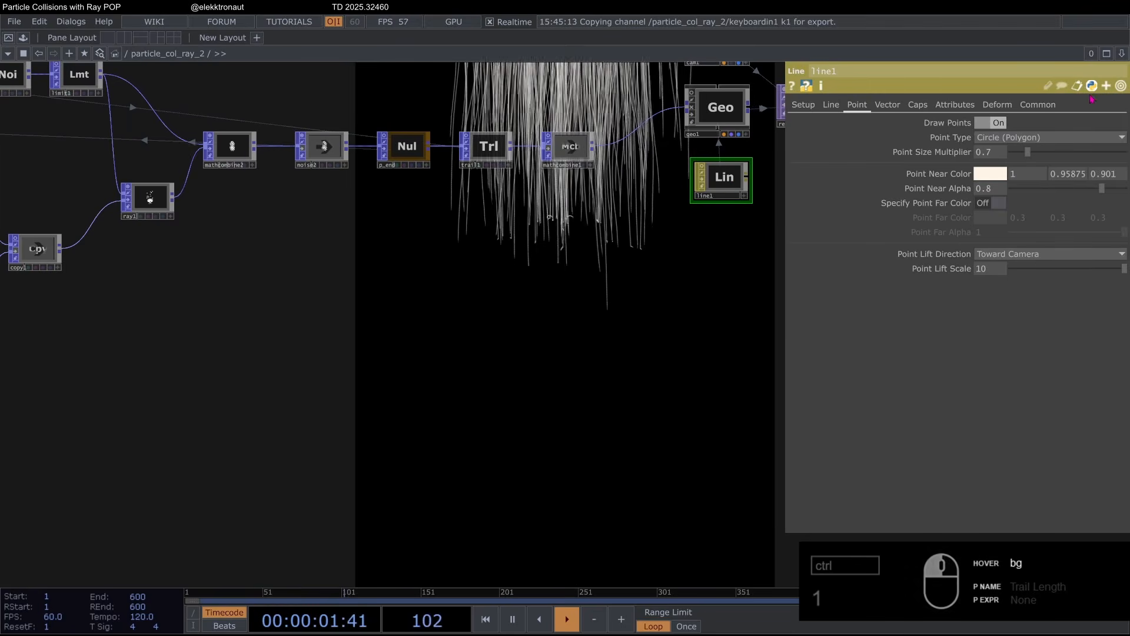
left_click(975, 122)
left_click(831, 104)
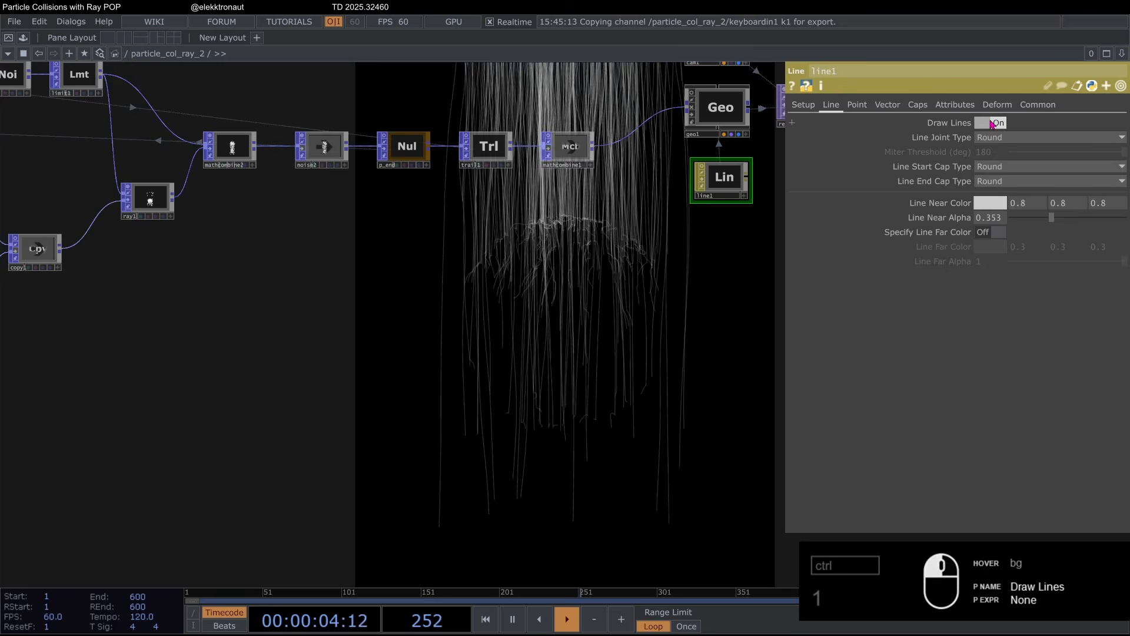
left_click_drag(660, 302, 589, 251)
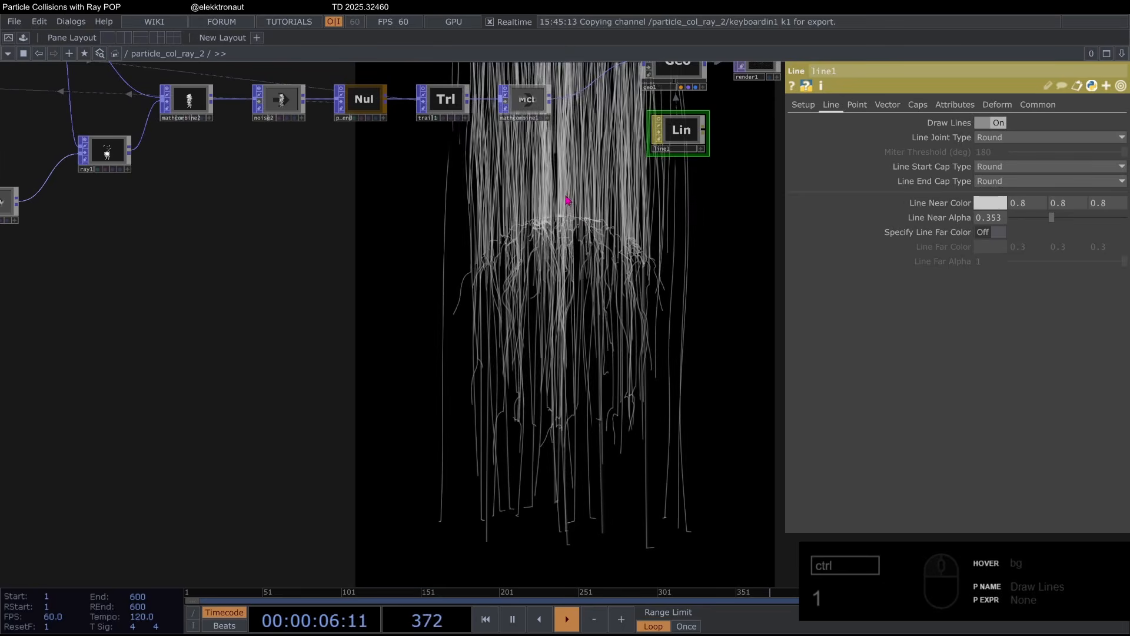
left_click_drag(574, 171, 633, 172)
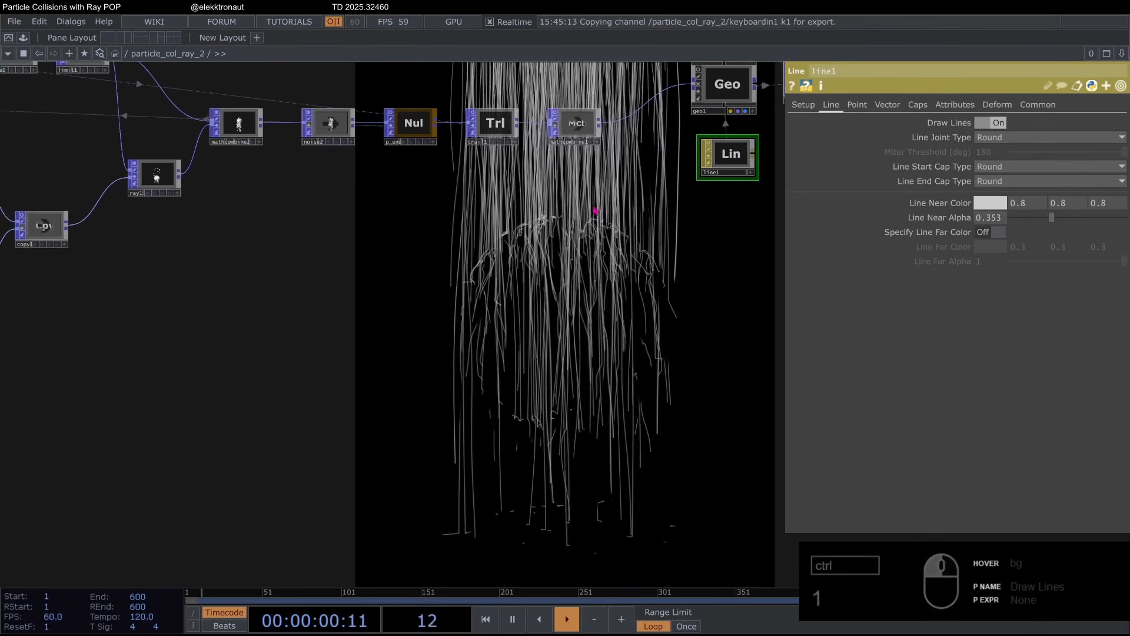
Step: Set Scope B of mathcombine2's second combine, which multiplies reflectedVel, to .24
scroll(377, 185, "up", 5)
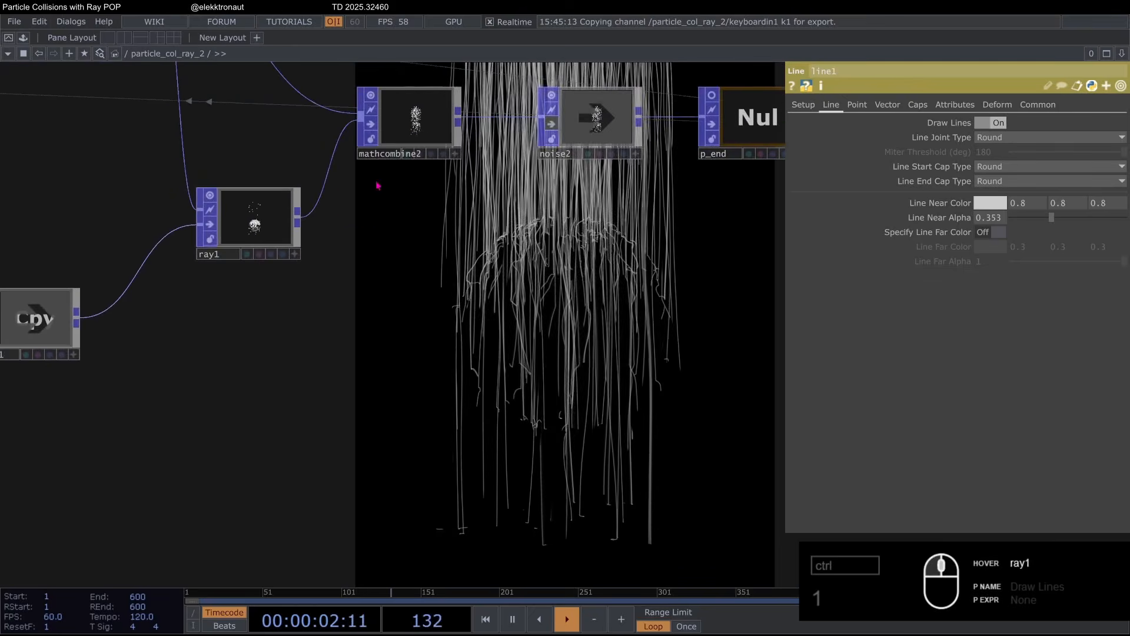
left_click(415, 115)
scroll(429, 285, "down", 5)
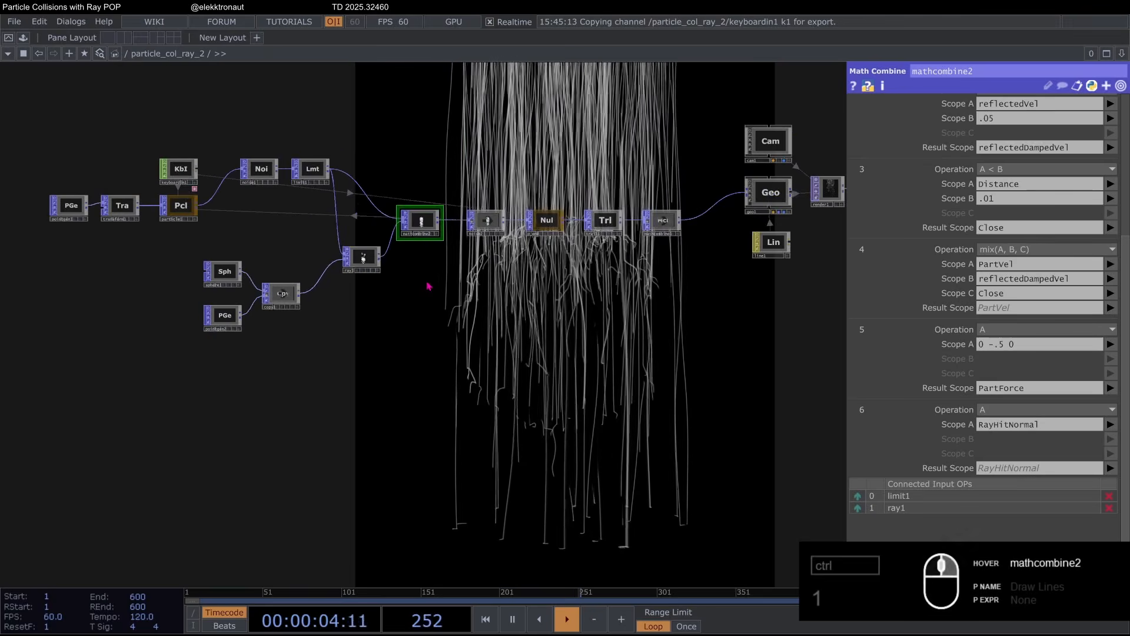
scroll(385, 206, "up", 3)
left_click_drag(764, 336, 674, 272)
scroll(981, 330, "up", 2)
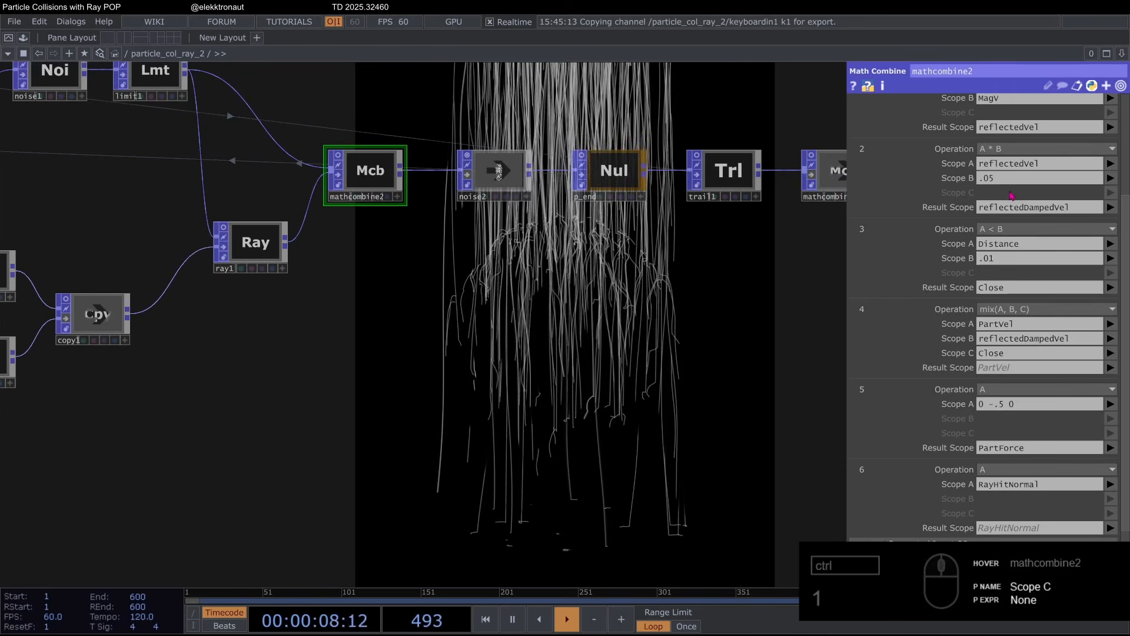
left_click(984, 178)
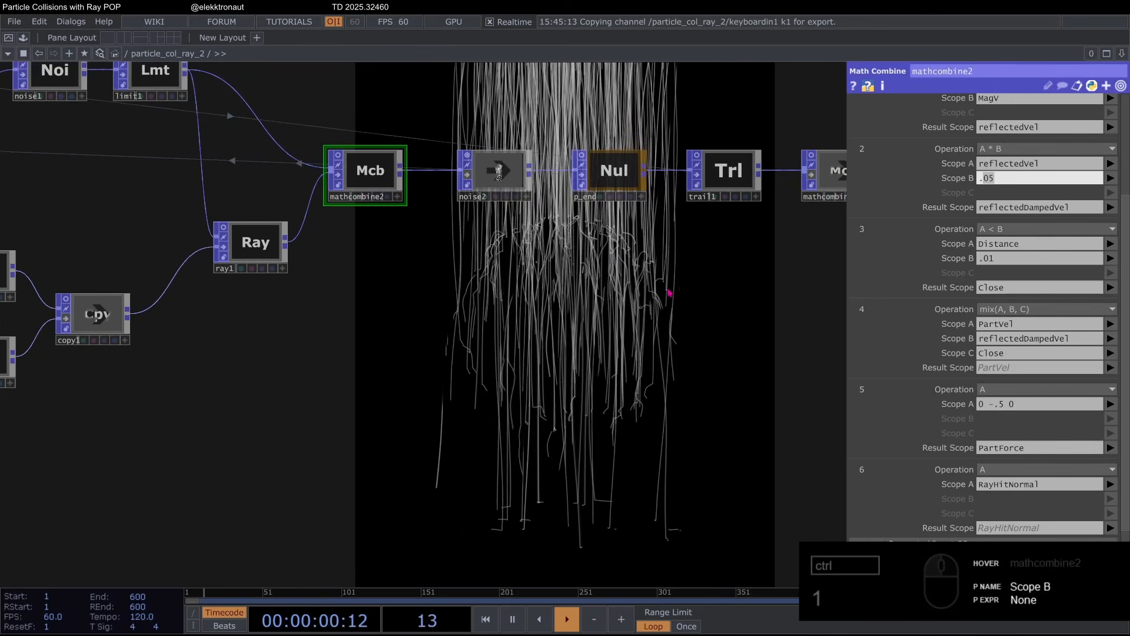
type("24")
key("Return")
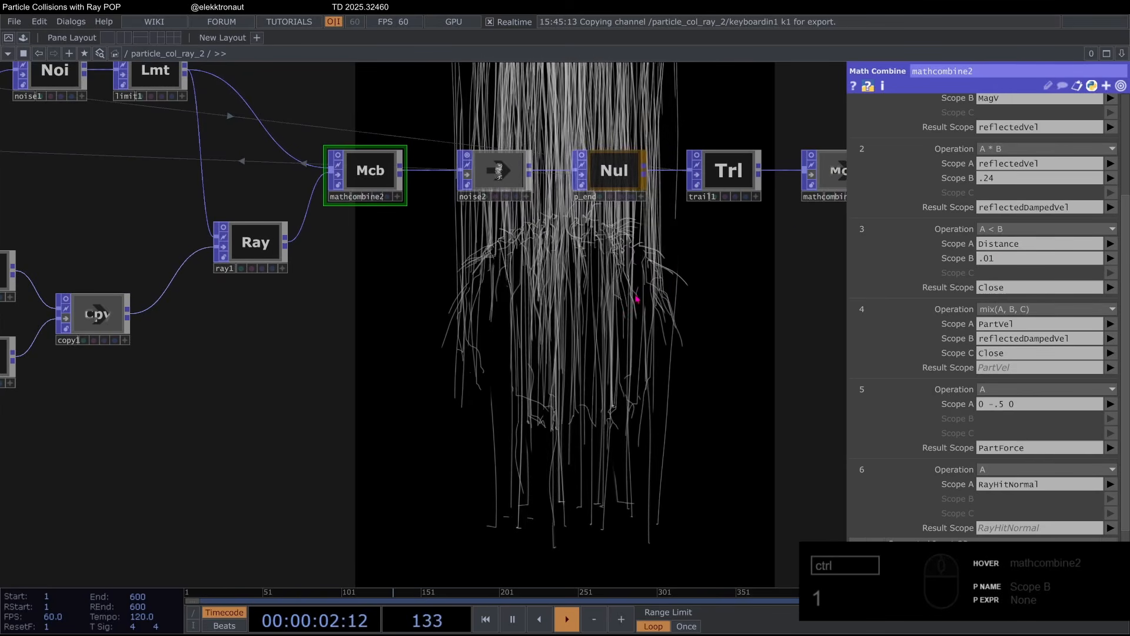
Step: Examine the rendered particle trails and the node chain from particle1 through mathcombine2 and trail1 to the render
left_click_drag(637, 298, 617, 232)
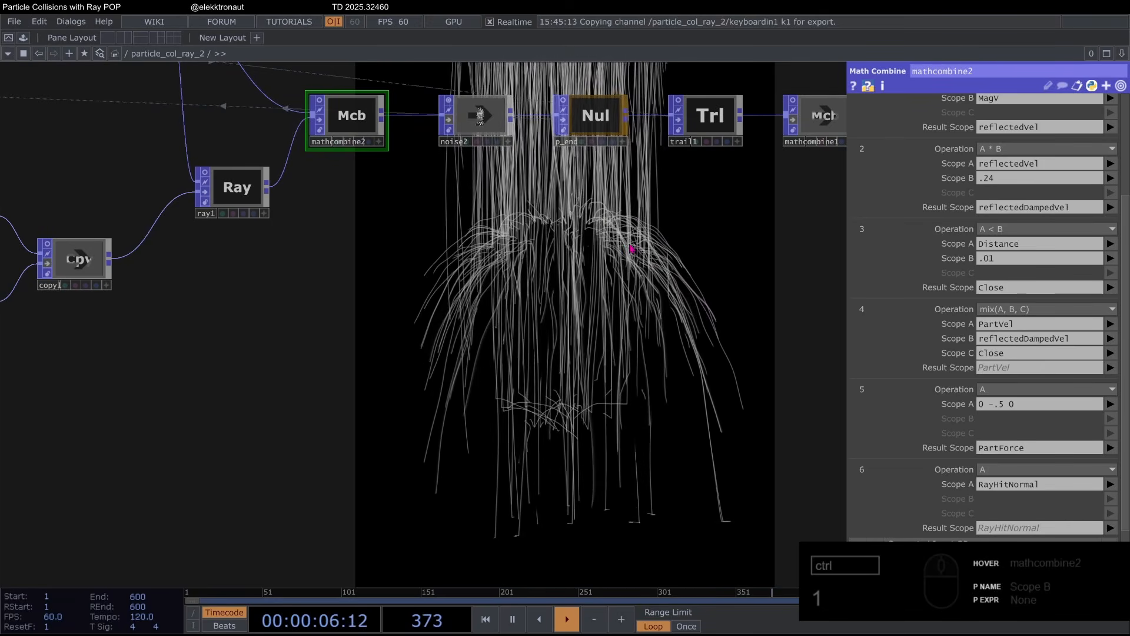
scroll(602, 284, "down", 3)
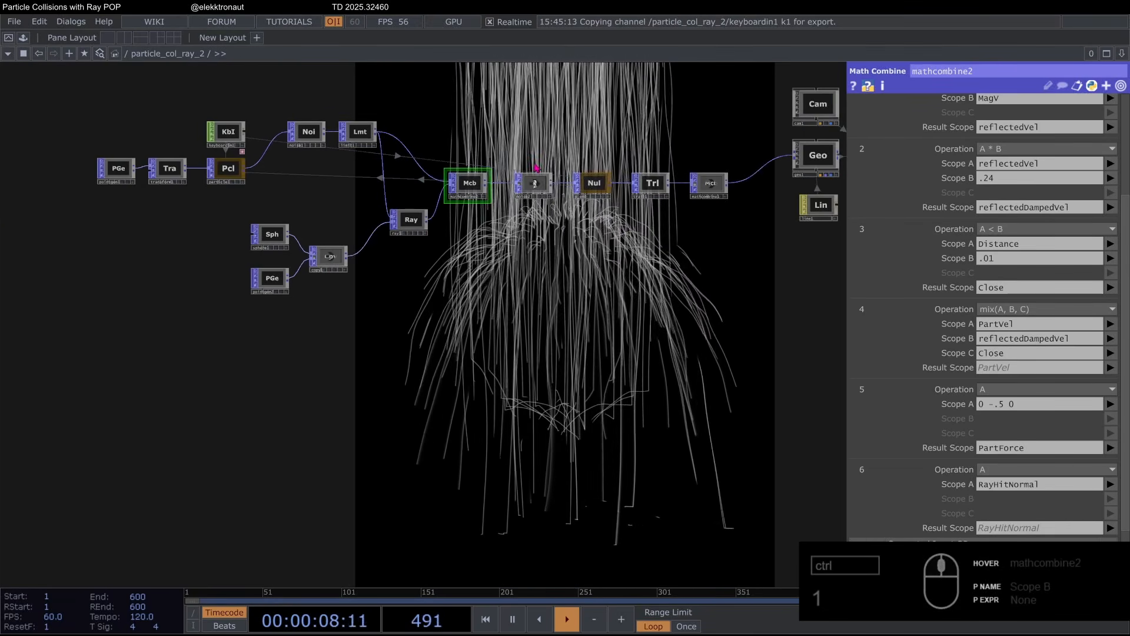
scroll(583, 271, "up", 3)
left_click_drag(589, 273, 721, 330)
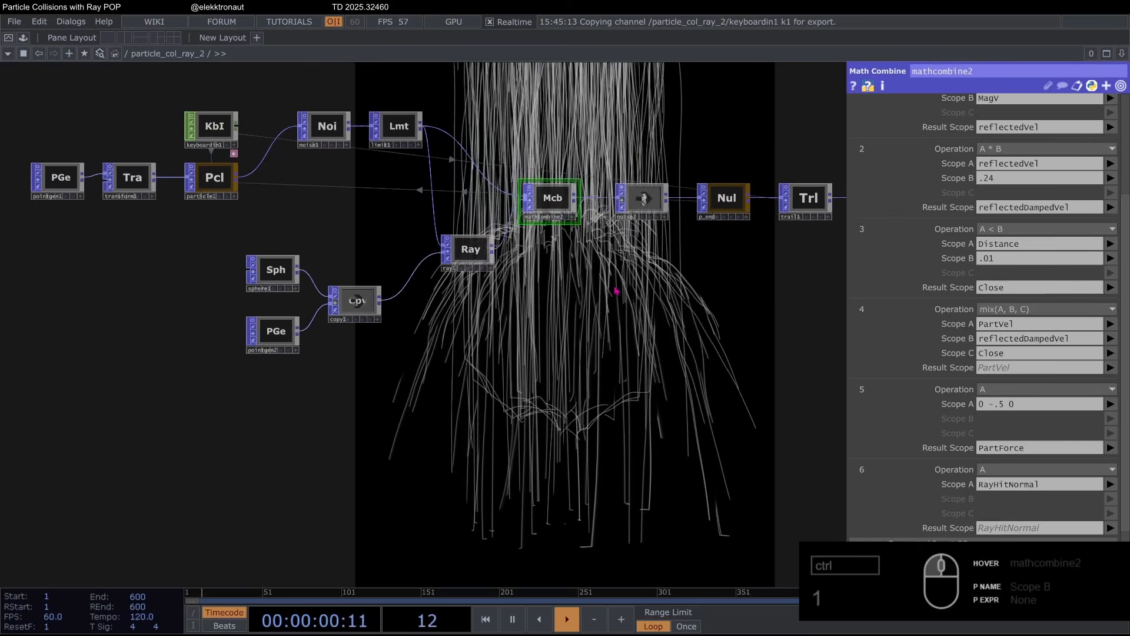
scroll(615, 282, "down", 3)
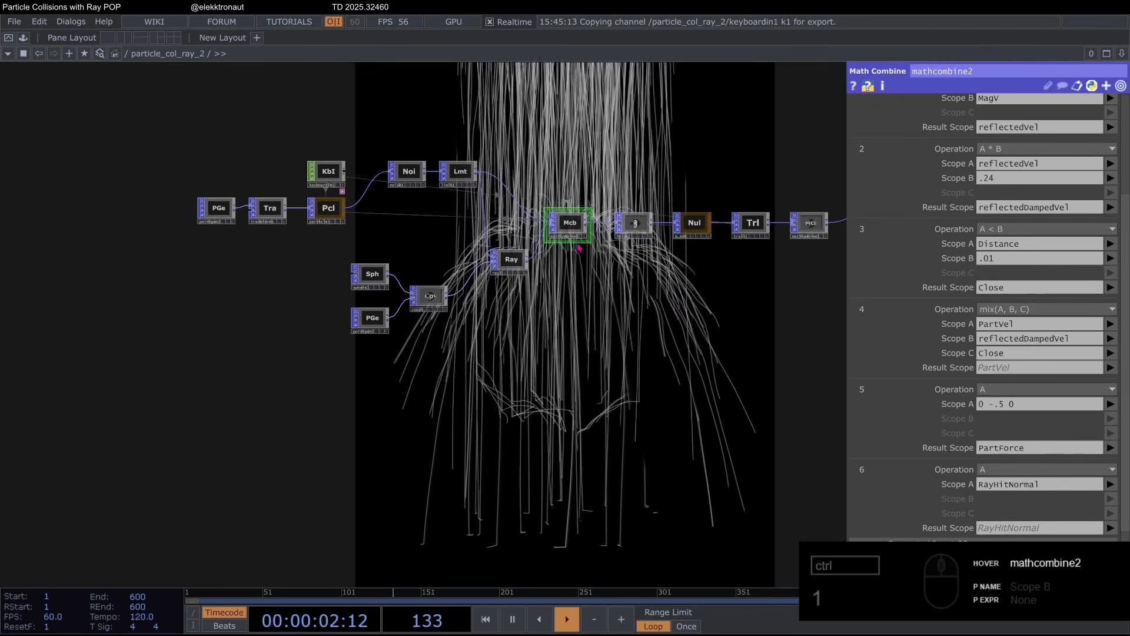
scroll(479, 298, "up", 3)
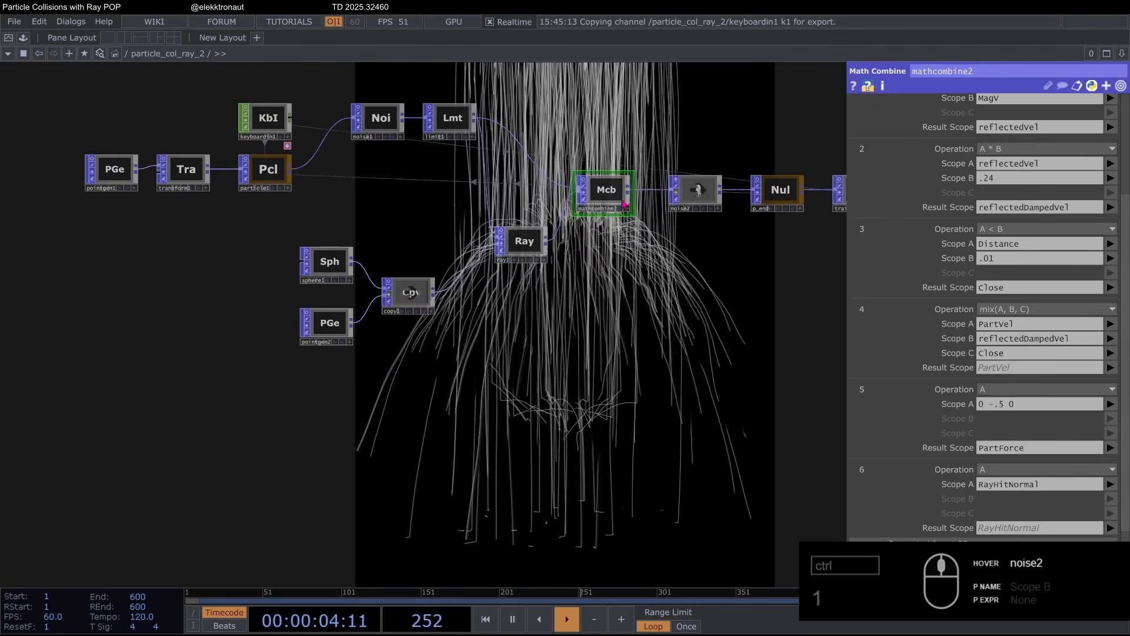
scroll(618, 312, "down", 3)
left_click_drag(651, 323, 494, 366)
scroll(583, 329, "up", 2)
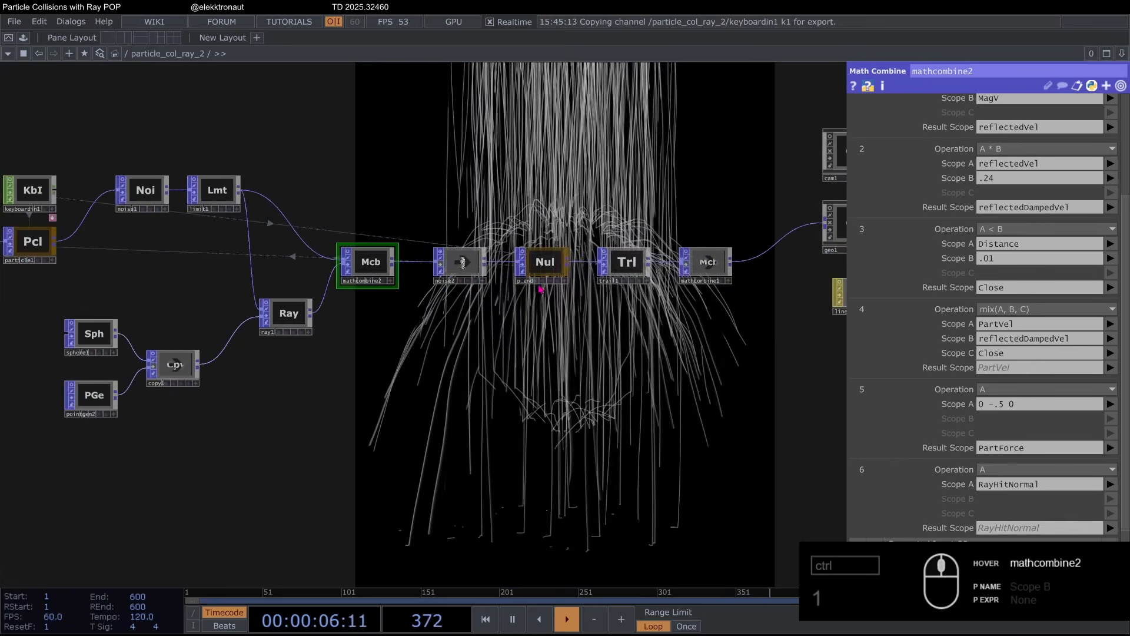
left_click_drag(593, 329, 433, 301)
scroll(493, 273, "down", 2)
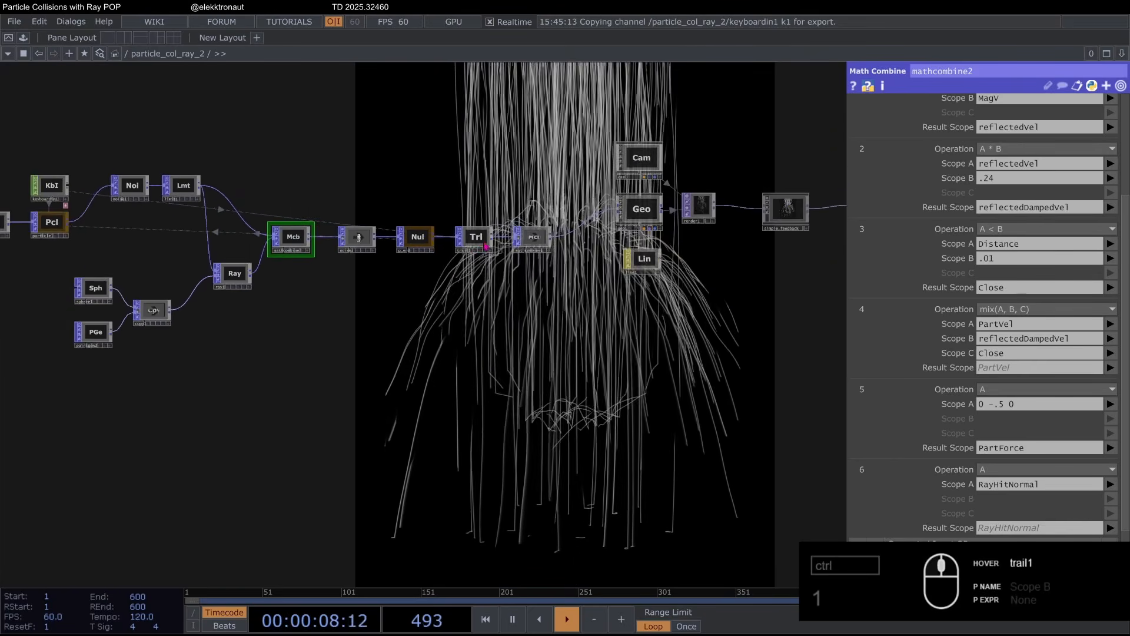
Step: Bypass trail1, turn off Draw Lines on line1 and turn its Draw Points back on
scroll(485, 247, "up", 5)
scroll(475, 259, "down", 5)
left_click(636, 271)
left_click(983, 123)
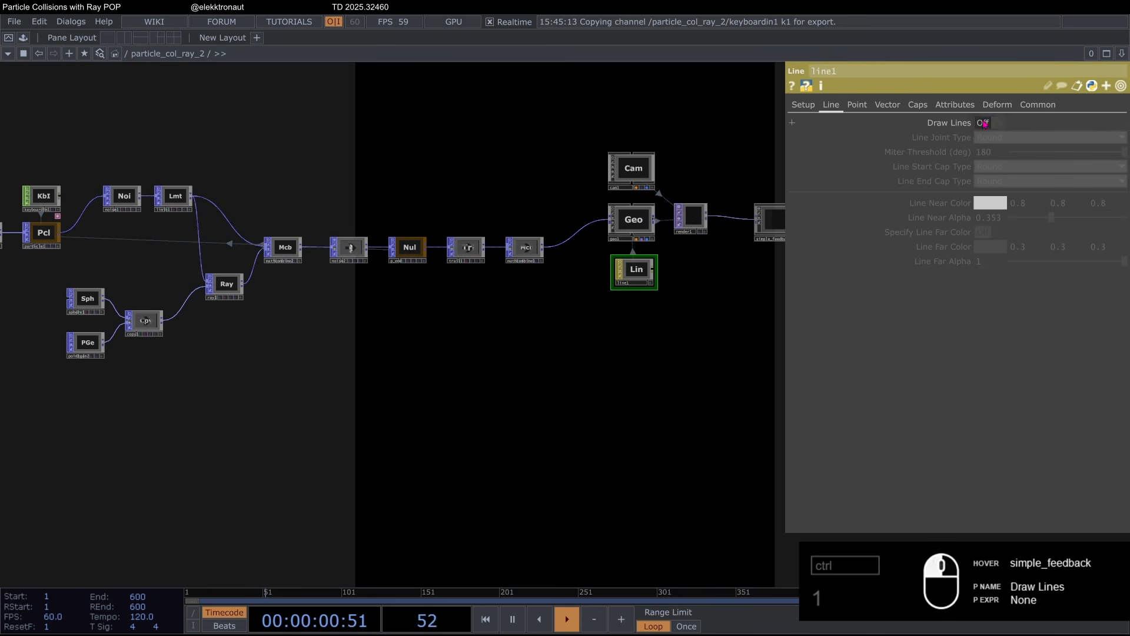
left_click(857, 105)
left_click(989, 122)
Step: Set particle1's Maximum Particles and Birth Rate to 100000 each
left_click_drag(144, 234, 304, 245)
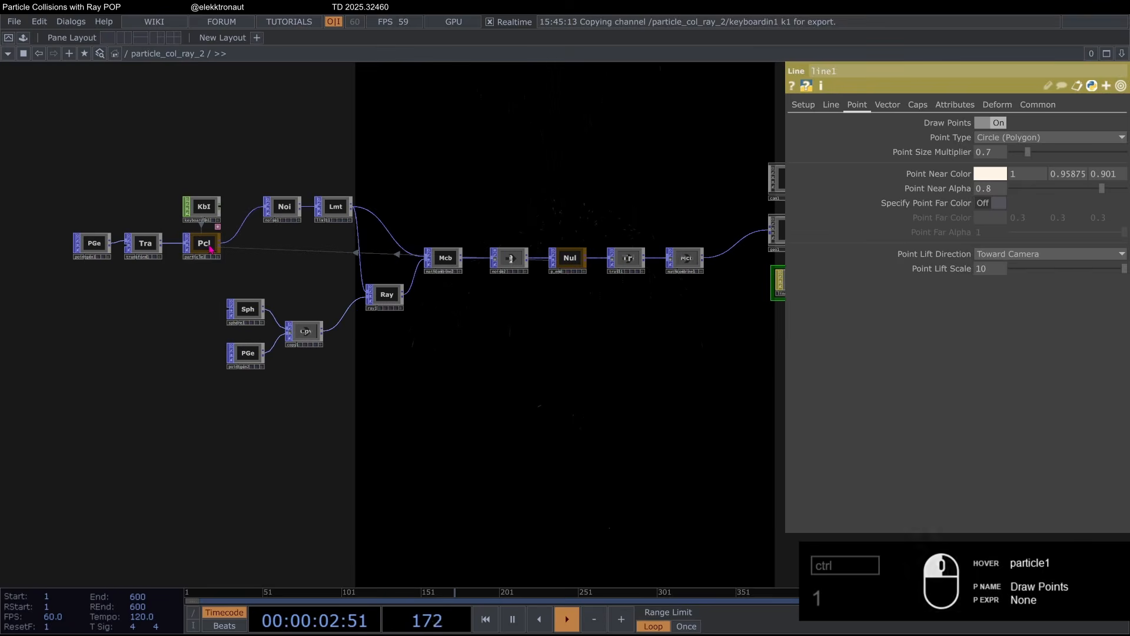
left_click(204, 243)
type("1")
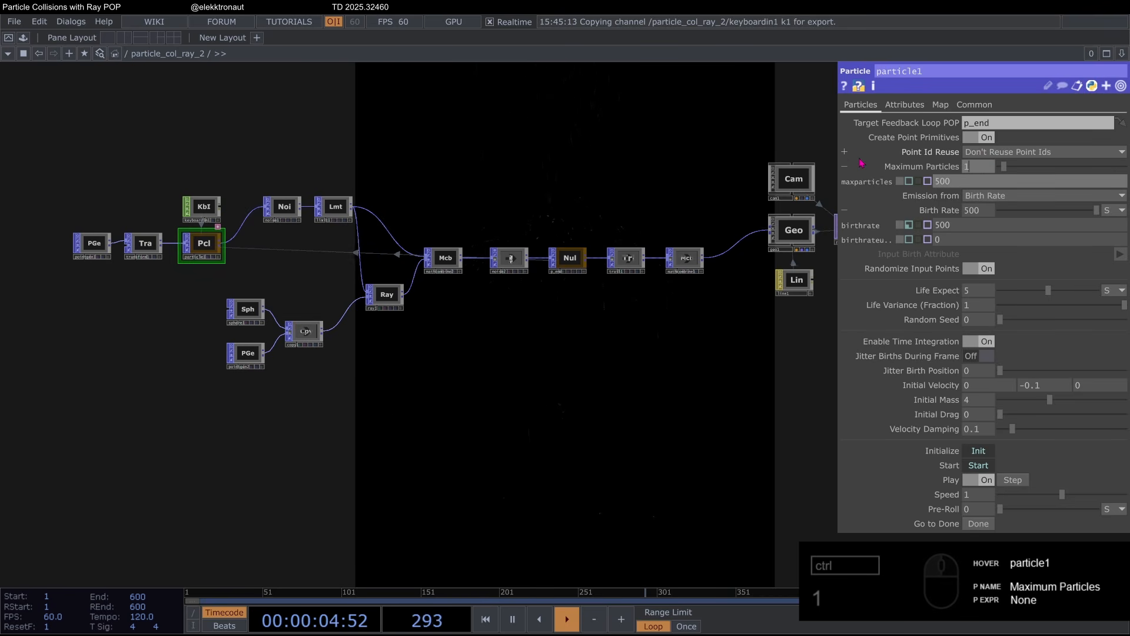
type("00000")
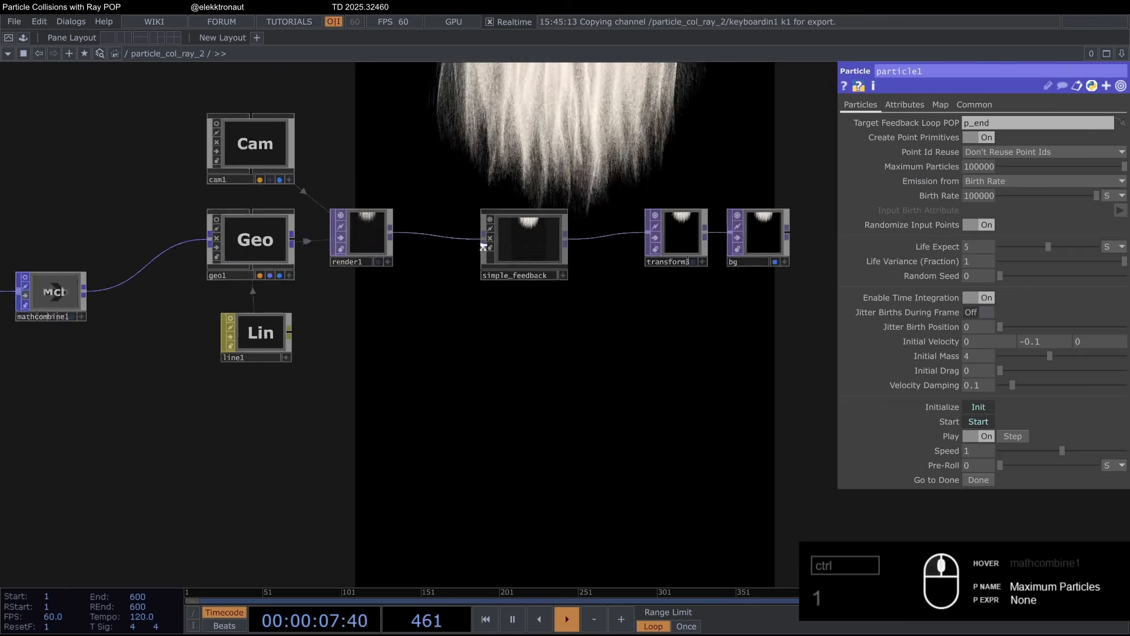
Step: Check the parameters of simple_feedback and trail1, and save the project
left_click(524, 254)
scroll(524, 265, "down", 3)
left_click_drag(206, 316, 523, 301)
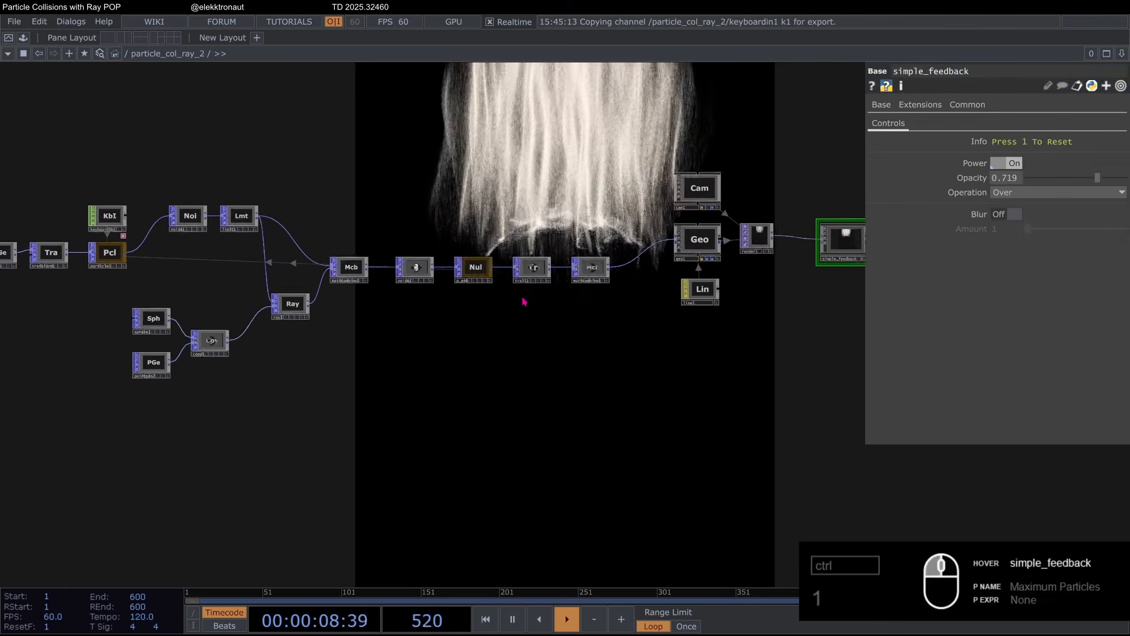
scroll(516, 282, "up", 2)
left_click(589, 274)
scroll(588, 259, "down", 2)
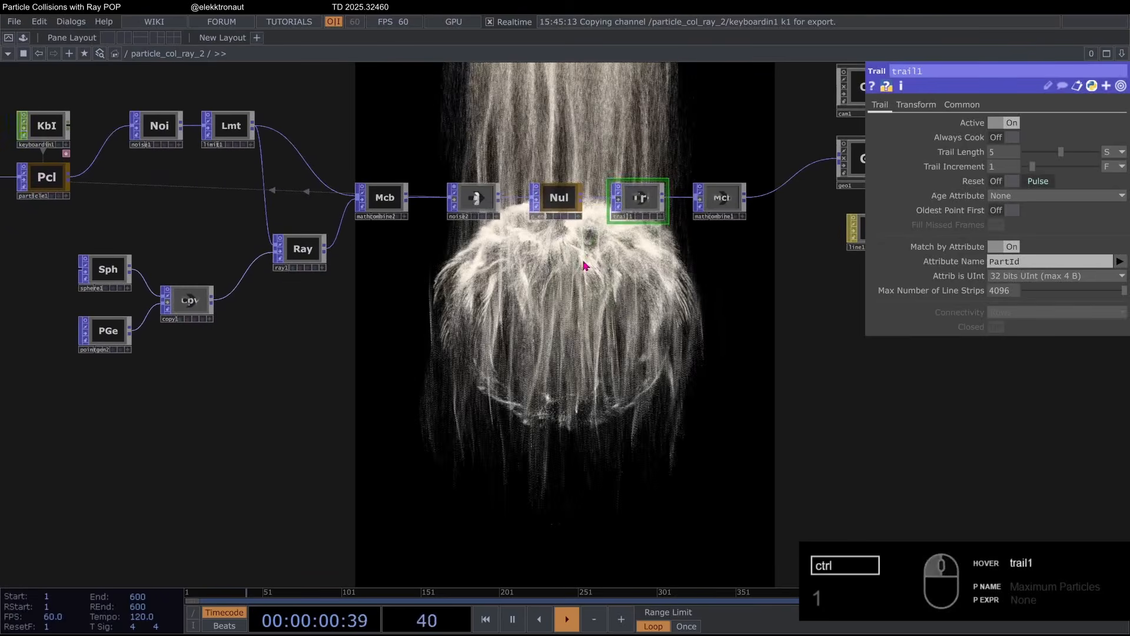
key("ctrl+s")
left_click_drag(542, 267, 623, 227)
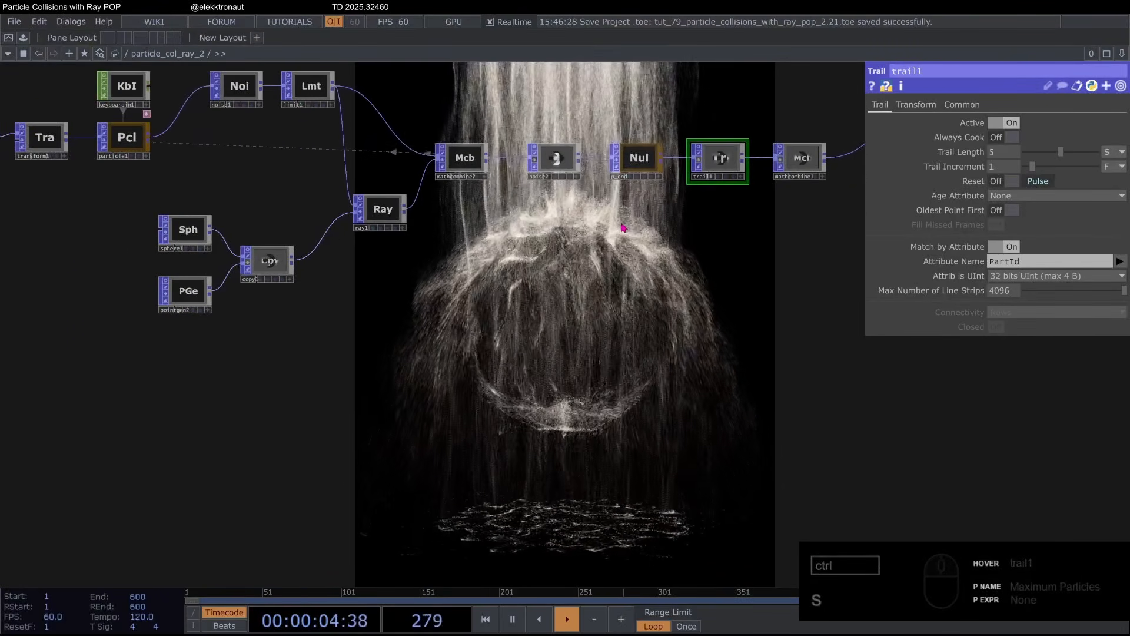
Step: Review ray1's enabled output attributes and mathcombine2's reflection, damping and distance-threshold operations
left_click(378, 210)
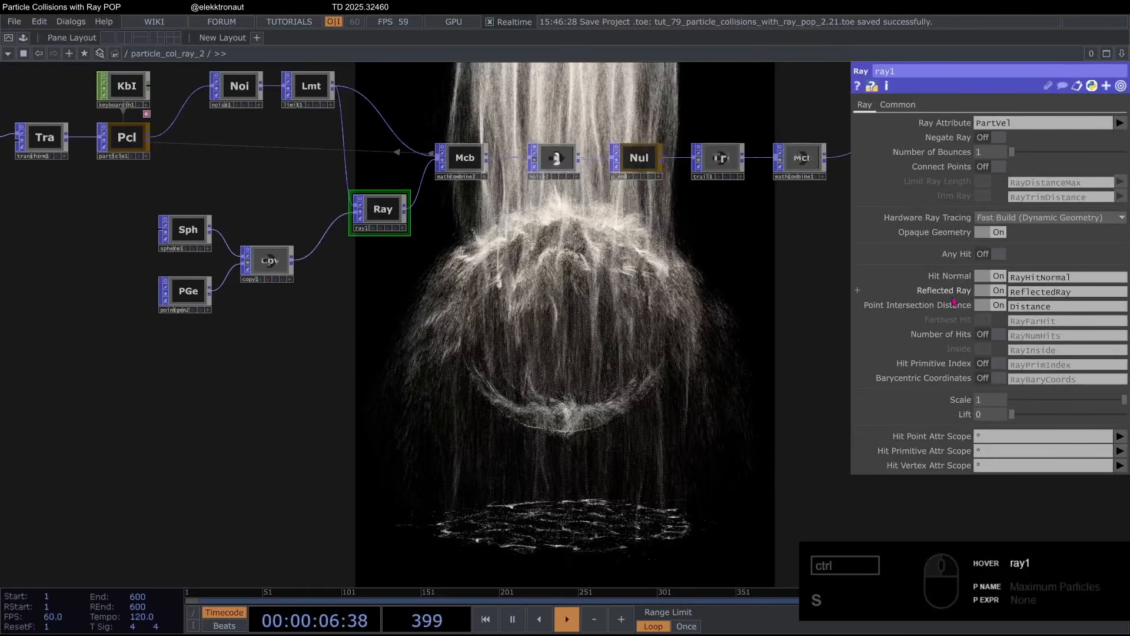
left_click(469, 169)
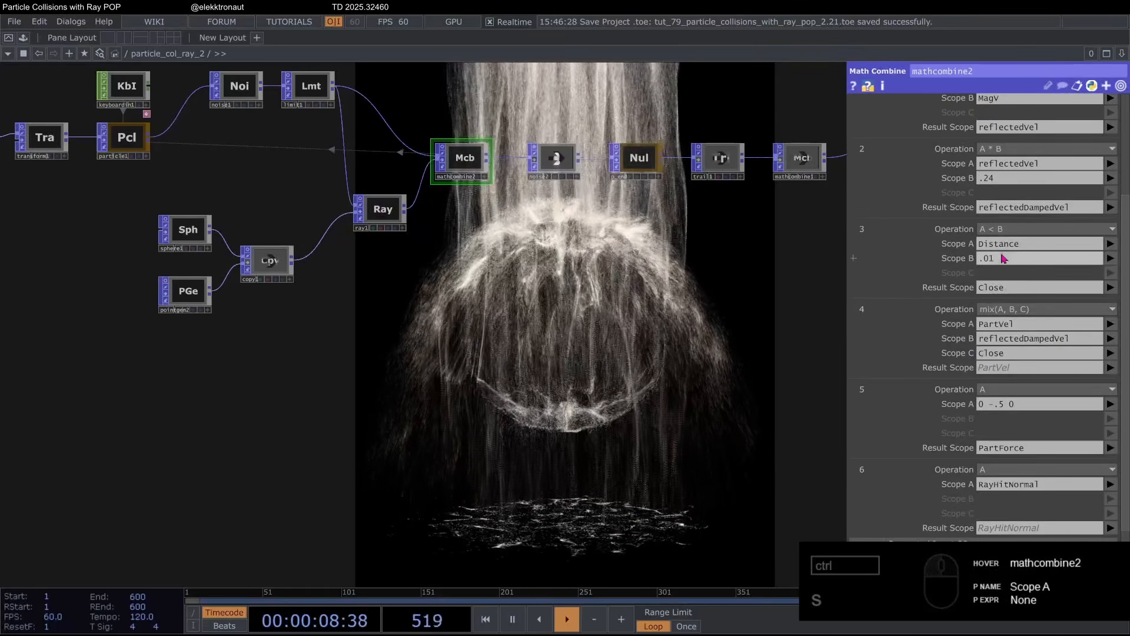
scroll(999, 264, "up", 1)
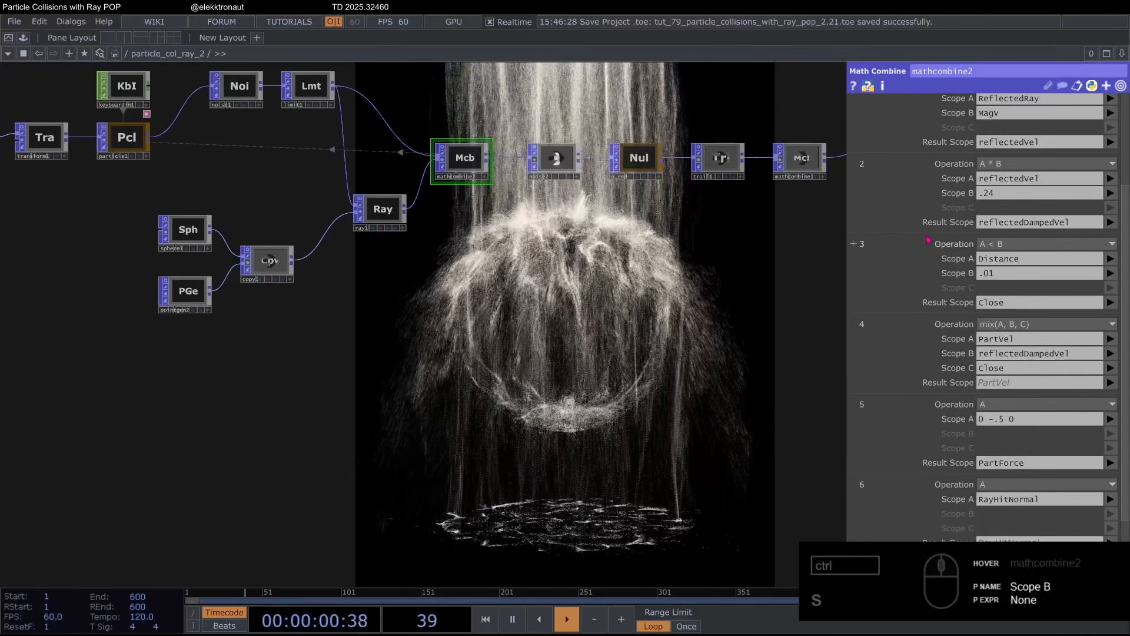
scroll(325, 171, "up", 3)
Step: Try Negate Ray on ray1 with the simulation restarted, and switch it back off
left_click(400, 229)
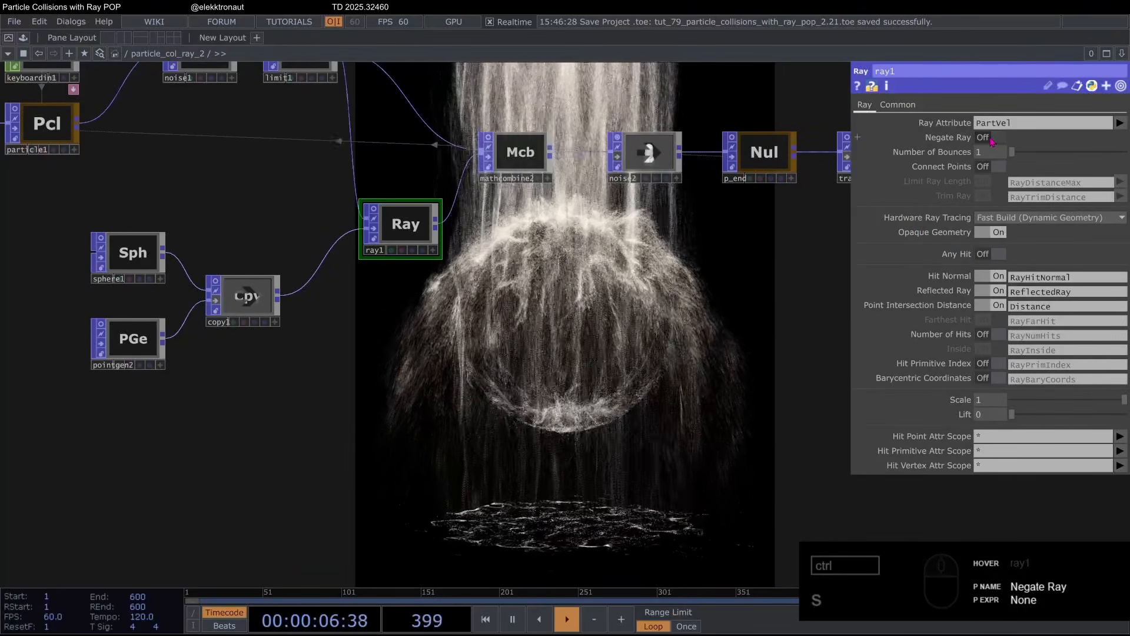
left_click(995, 139)
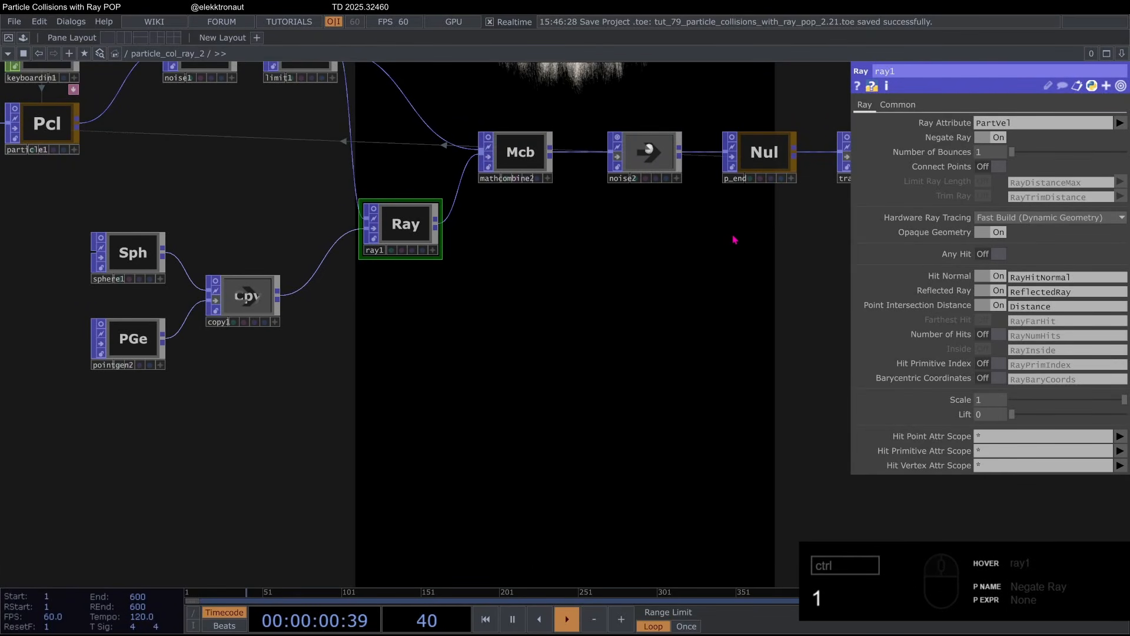
left_click_drag(686, 288, 696, 216)
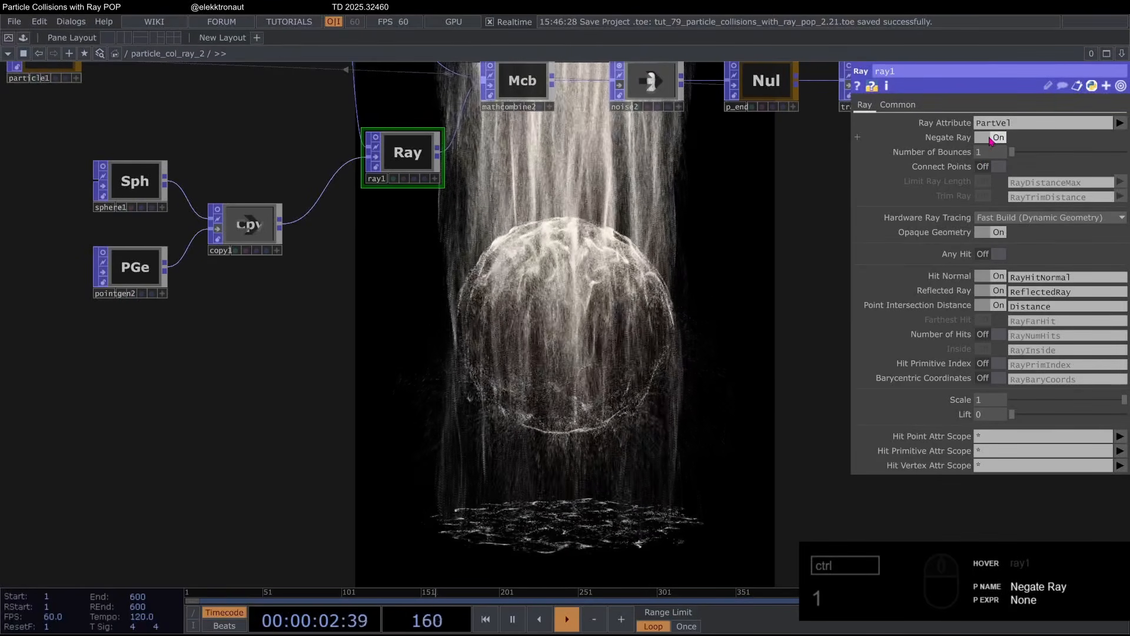
left_click(992, 138)
Step: Turn off the bypass on copy1 so that its sphere copies feed the ray collisions
scroll(495, 267, "down", 3)
scroll(306, 246, "up", 3)
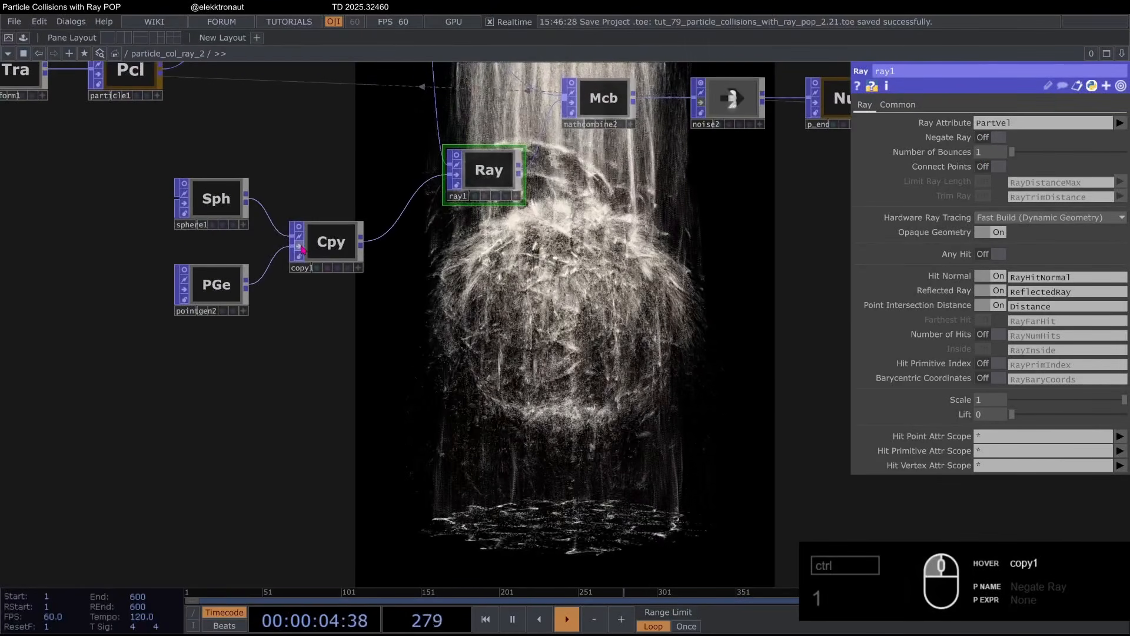
scroll(302, 249, "down", 3)
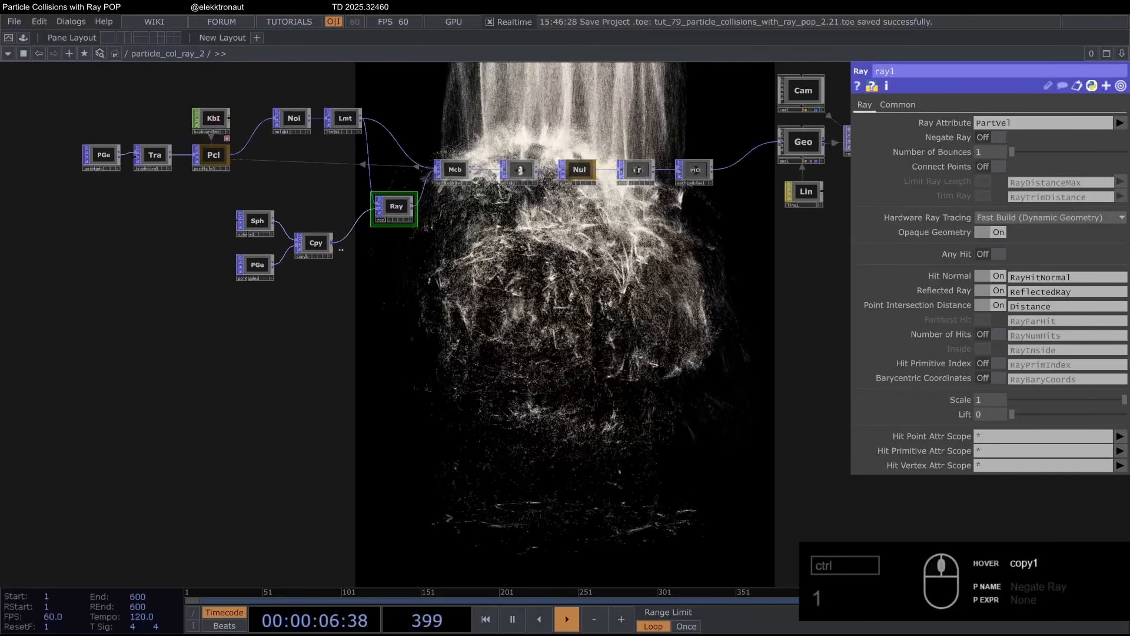
Step: Try an Amplitude of about 0.099 on noise1, undo the change and restart the simulation
scroll(304, 118, "up", 1)
left_click(302, 114)
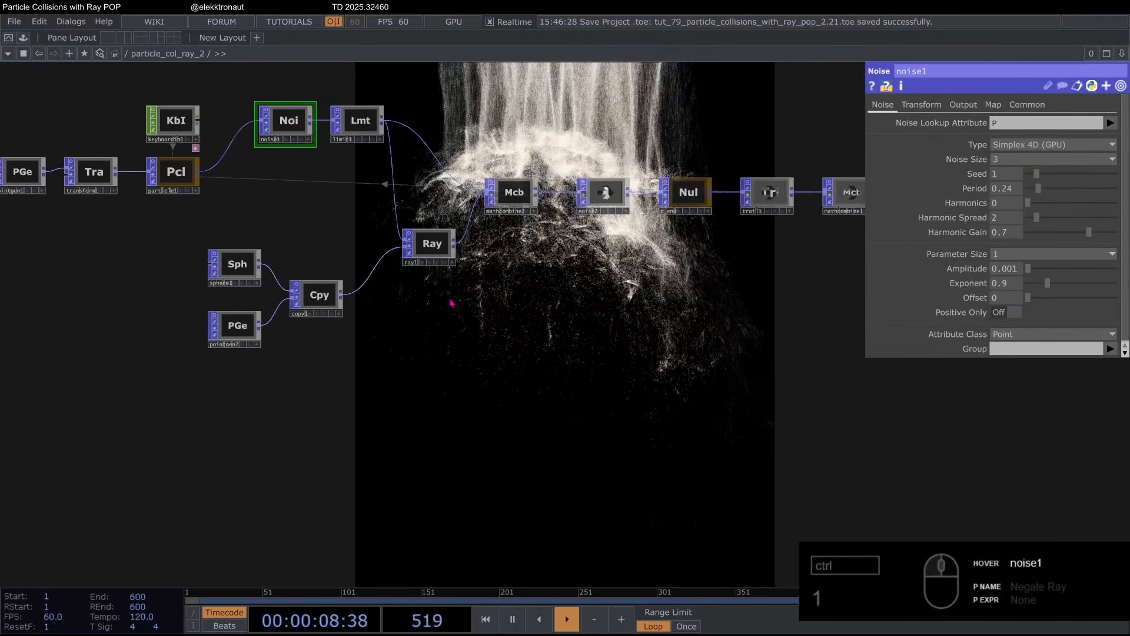
left_click_drag(1027, 269, 1030, 269)
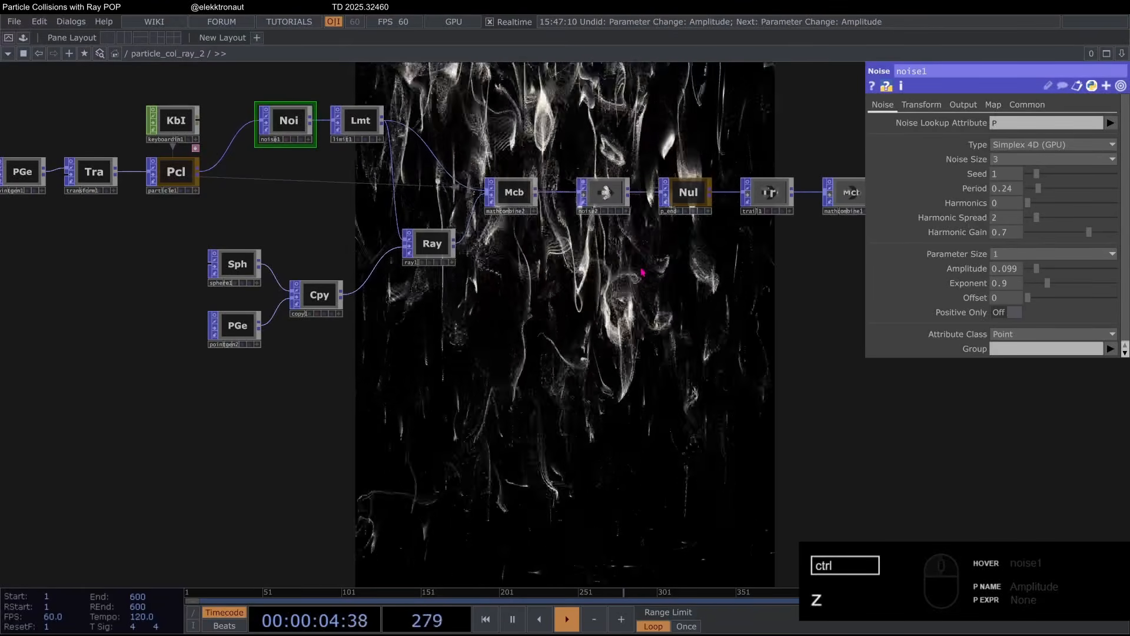
key("ctrl+z")
key("1")
Step: Set sphere1's Uniform Scale to 0.5 to shrink the copied collision spheres
left_click(242, 271)
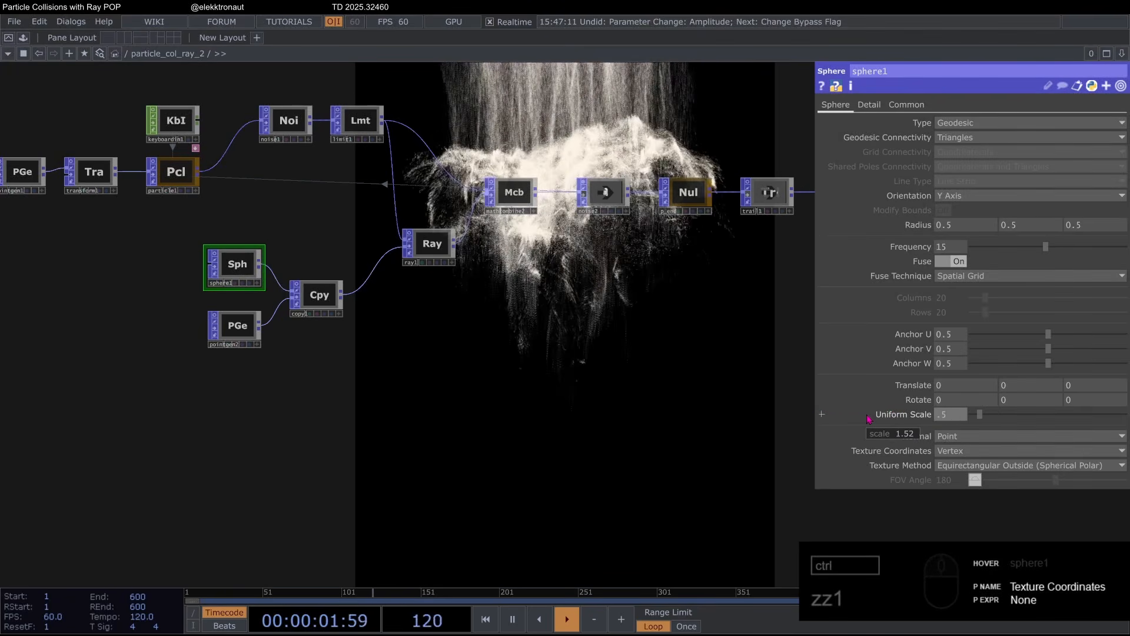
left_click_drag(495, 290, 467, 289)
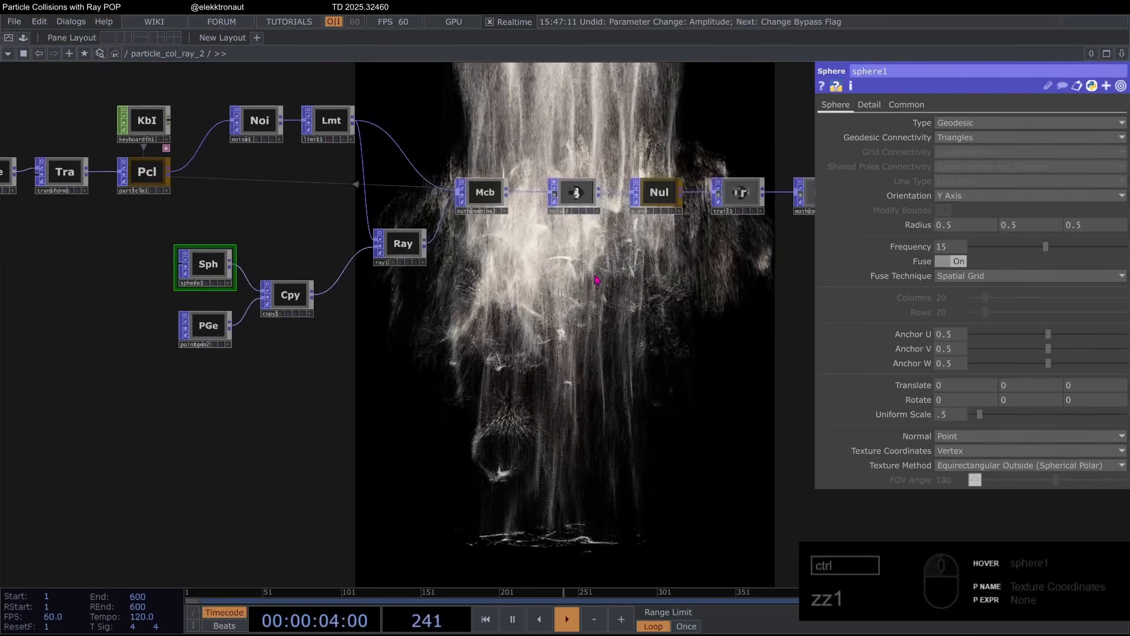
left_click_drag(602, 281, 500, 284)
scroll(498, 284, "down", 5)
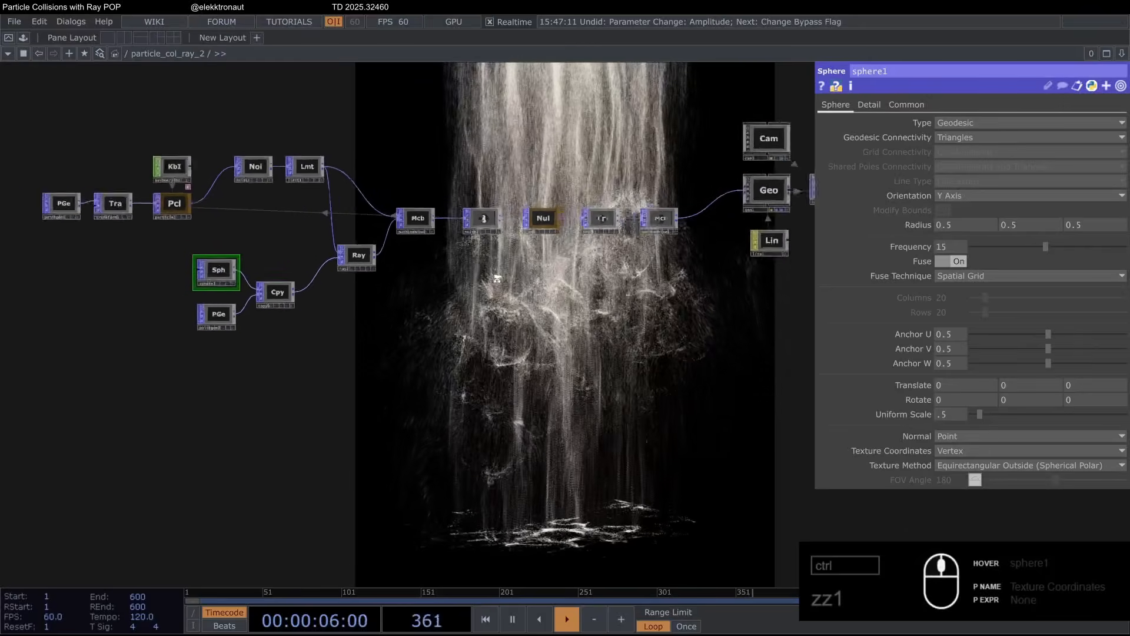
Step: Try colouring the trails by hit normal with mathcombine1 active and its Result Scope set to Color.rgb
scroll(623, 237, "up", 6)
left_click(601, 237)
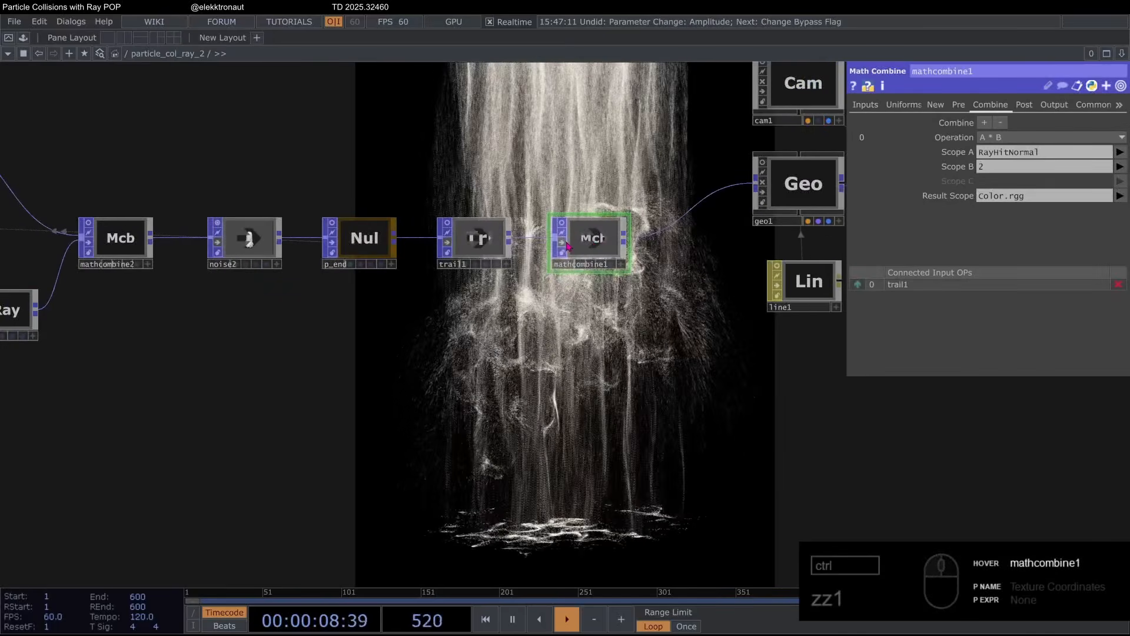
left_click_drag(608, 322, 670, 267)
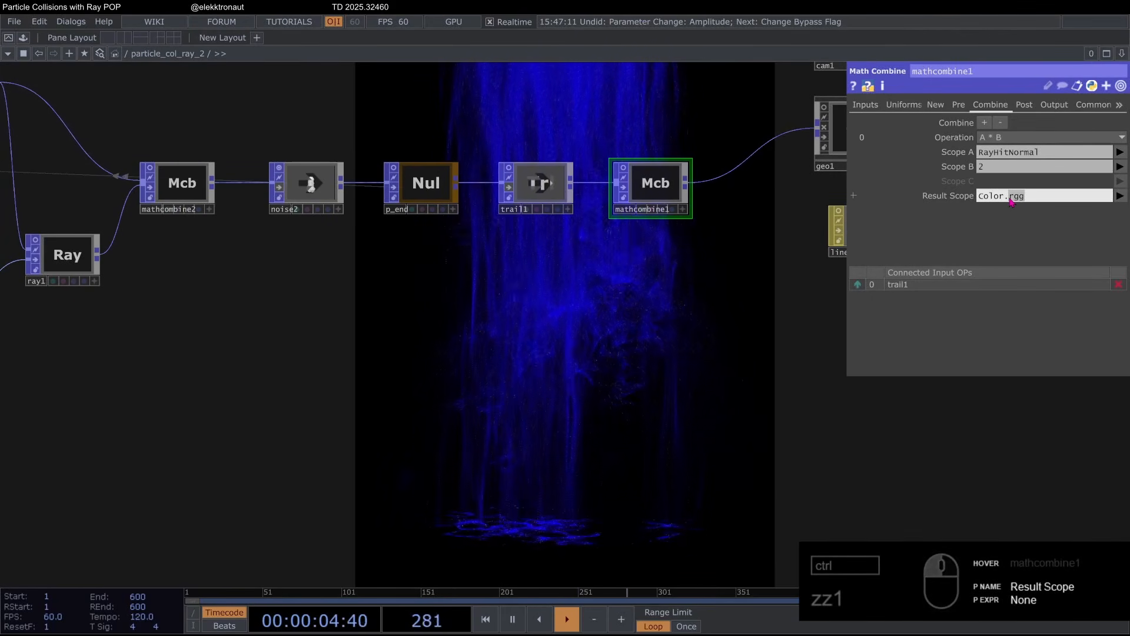
type("gb")
key("Return")
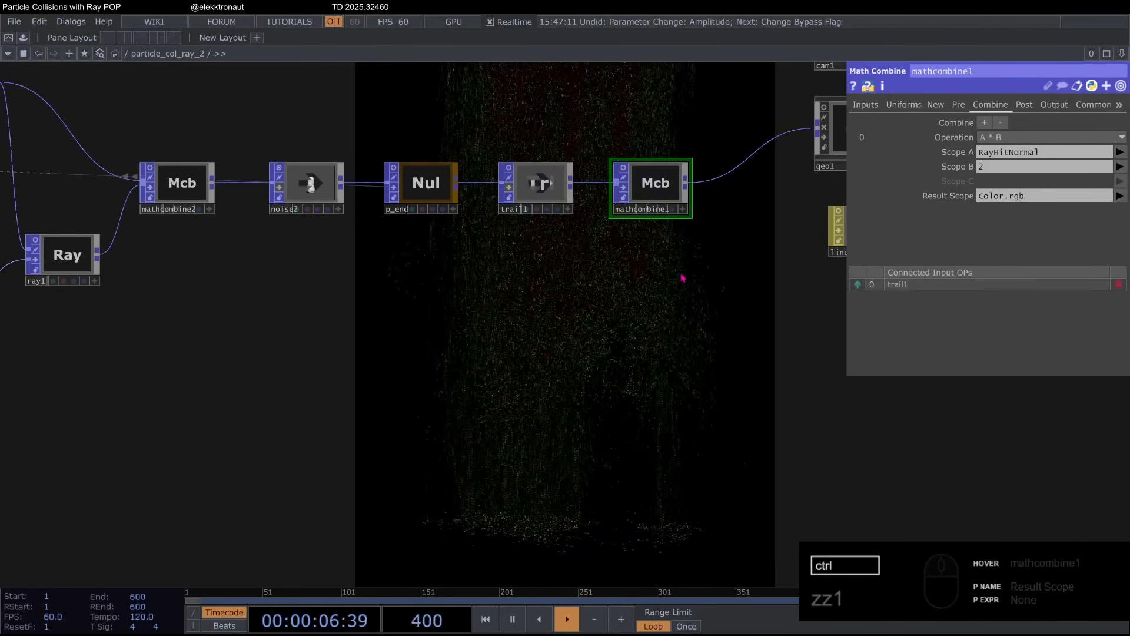
left_click_drag(650, 263, 671, 222)
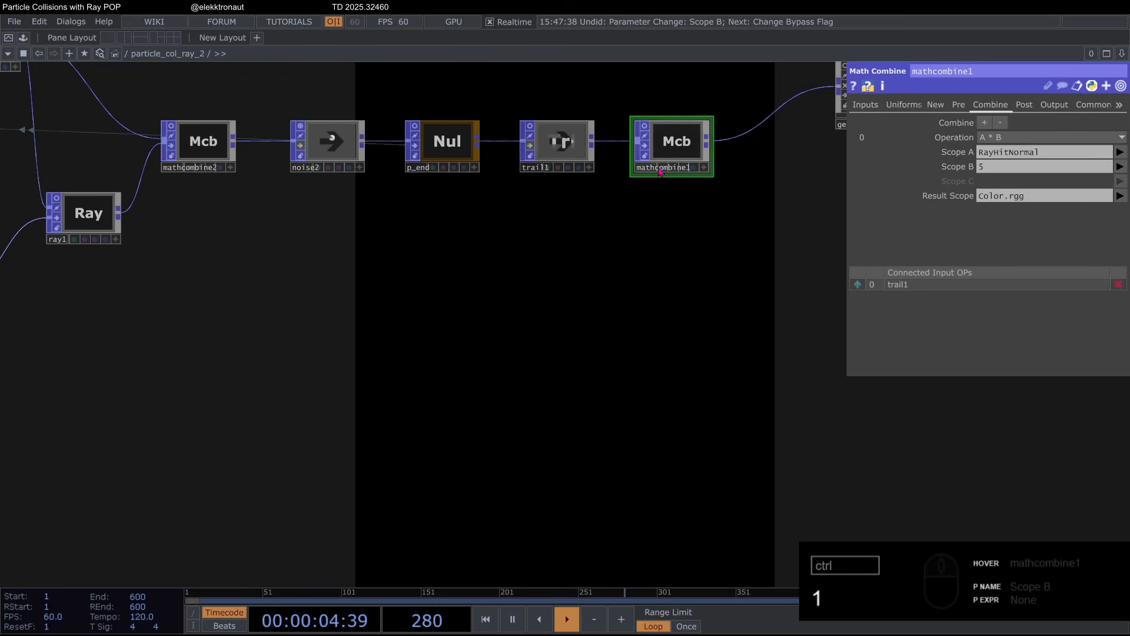
Step: Look at the particle_col_ray_1 and particle_col_ray_2 containers at the project root and re-enter particle_col_ray_2
scroll(621, 304, "down", 10)
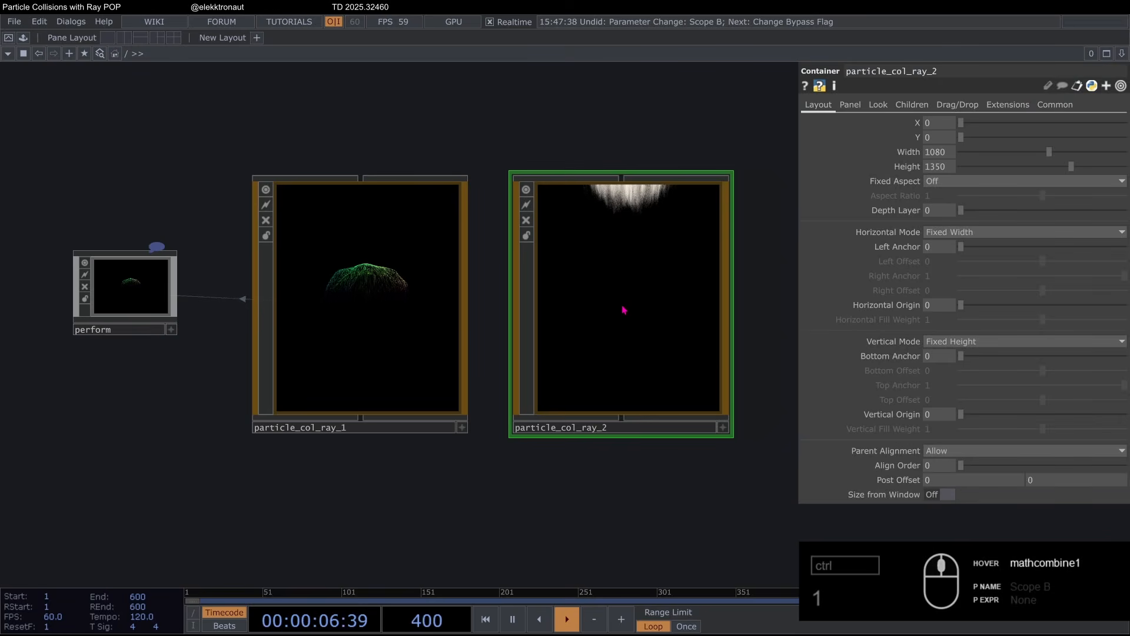
left_click(352, 316)
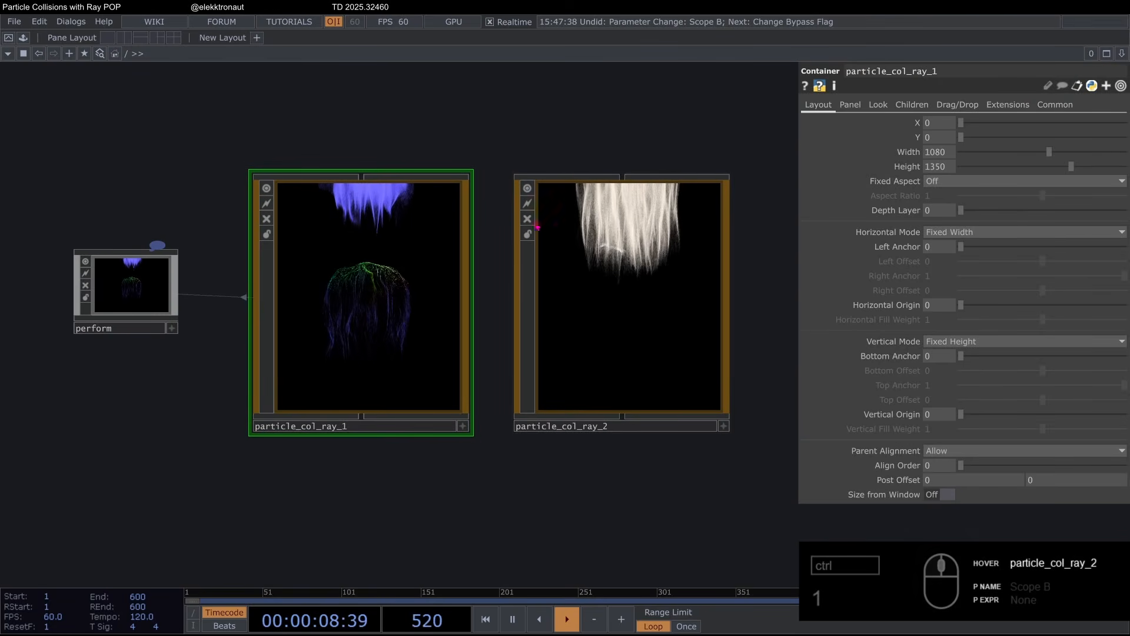
scroll(430, 315, "up", 15)
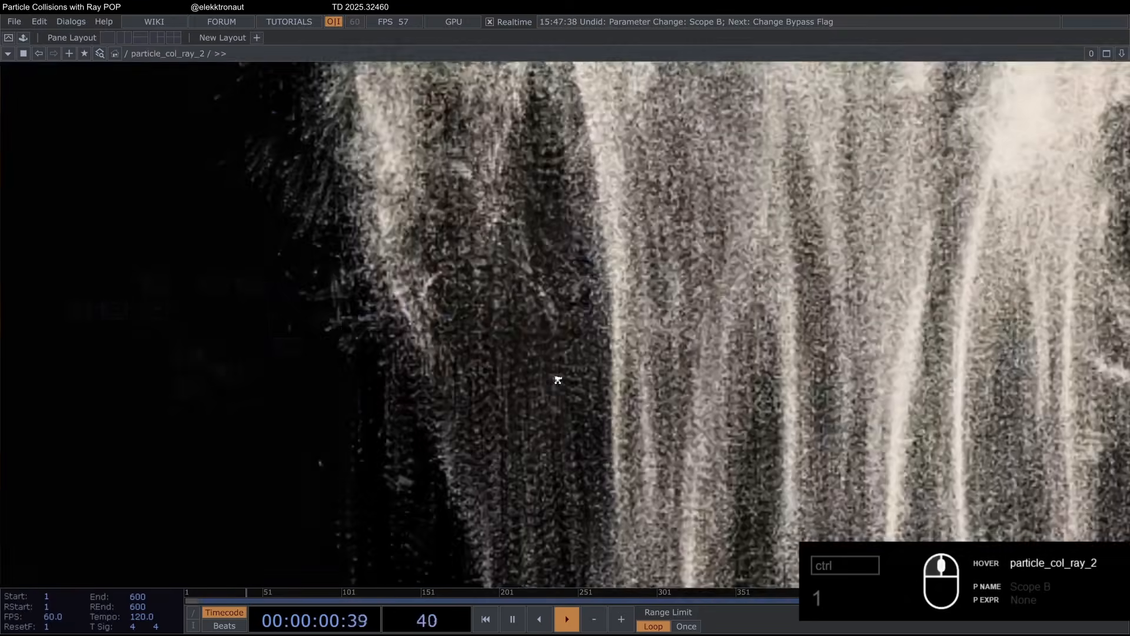
Step: Review all of mathcombine2's combine operations, limit1's limit settings and the noise2 node
scroll(518, 313, "up", 5)
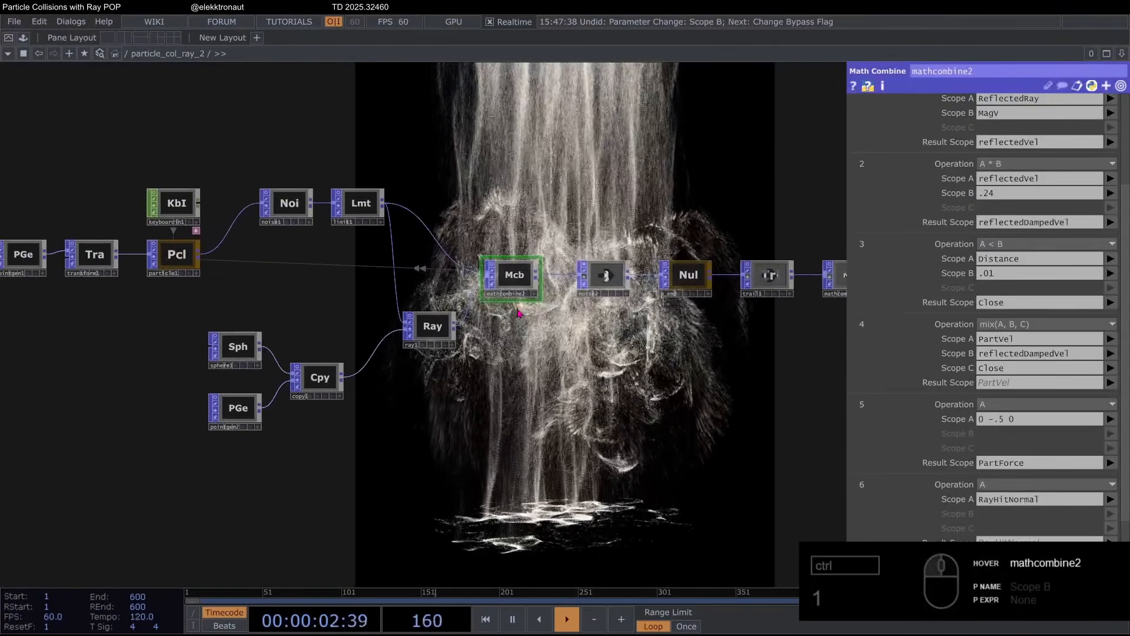
scroll(977, 310, "down", 5)
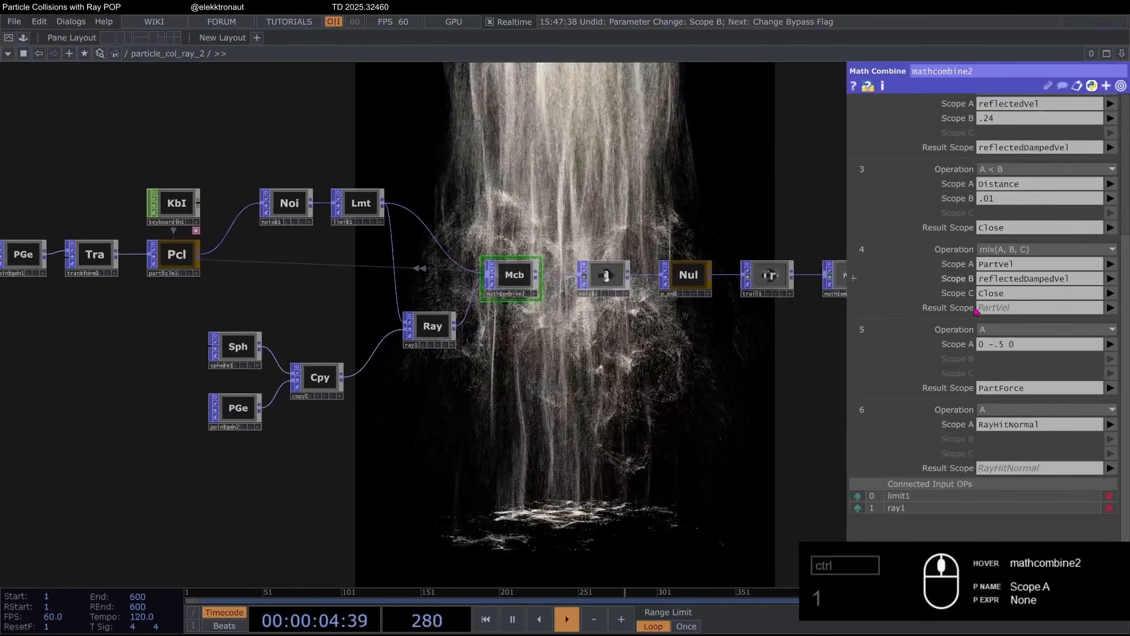
scroll(976, 311, "up", 5)
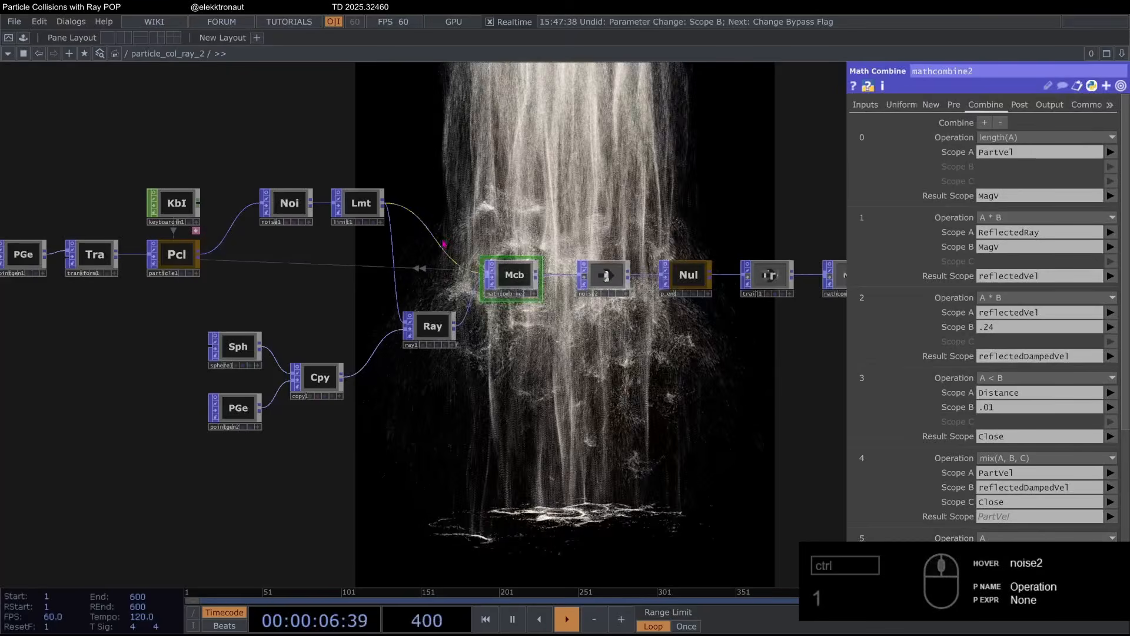
left_click(357, 203)
scroll(605, 270, "up", 3)
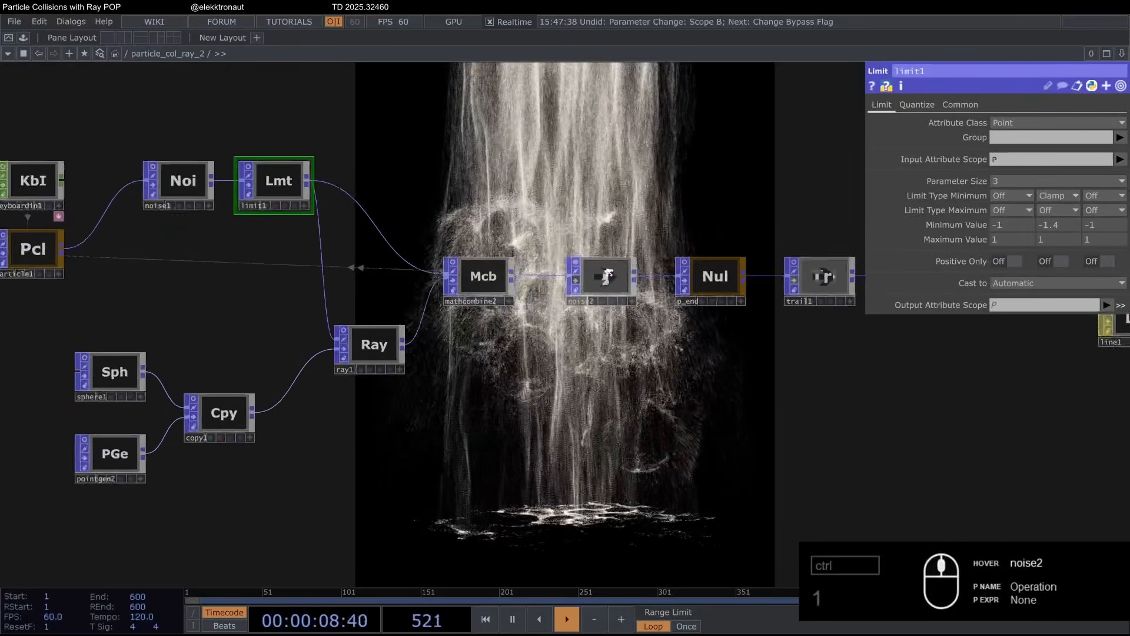
left_click(606, 277)
Step: Return to the project root and view both particle containers running side by side
scroll(480, 329, "down", 10)
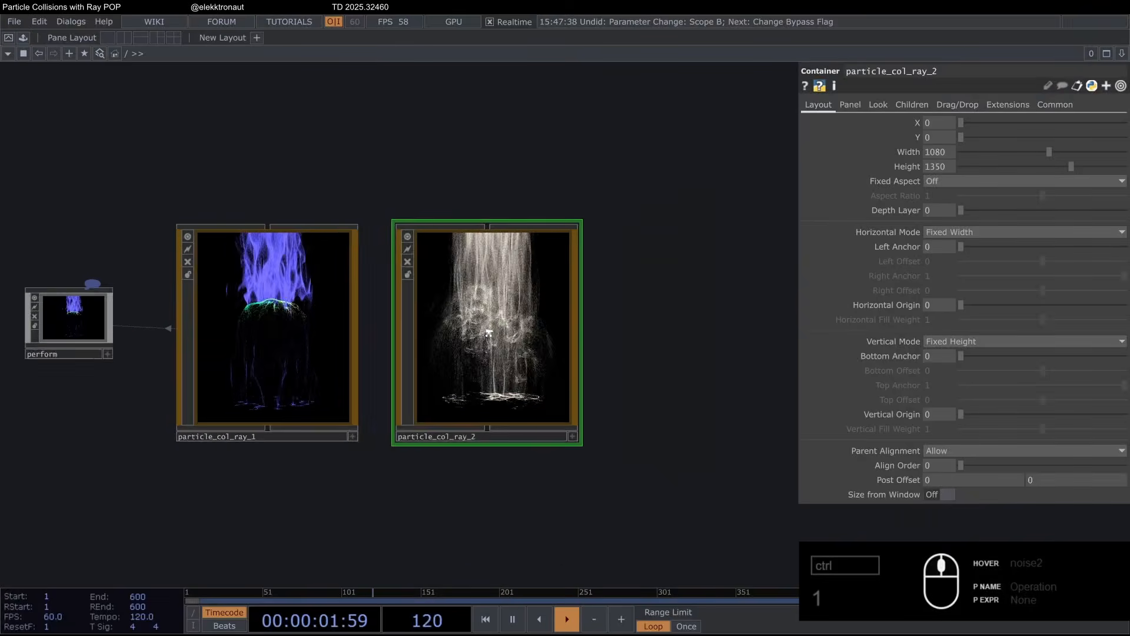
scroll(411, 285, "up", 5)
left_click_drag(423, 146, 323, 159)
scroll(392, 150, "down", 3)
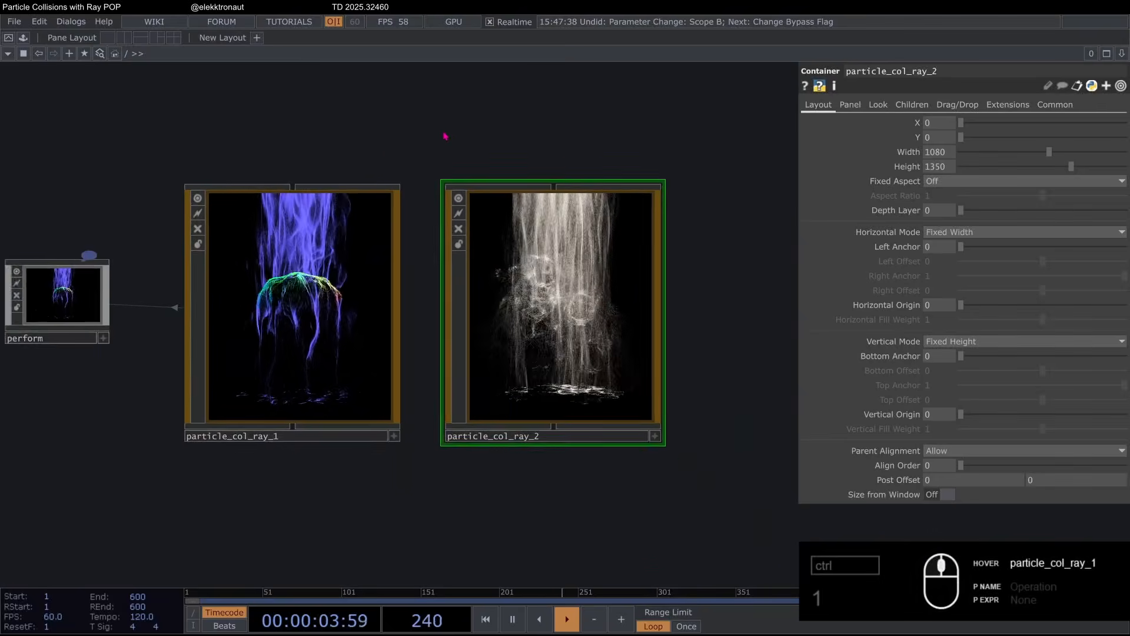
left_click_drag(445, 135, 422, 114)
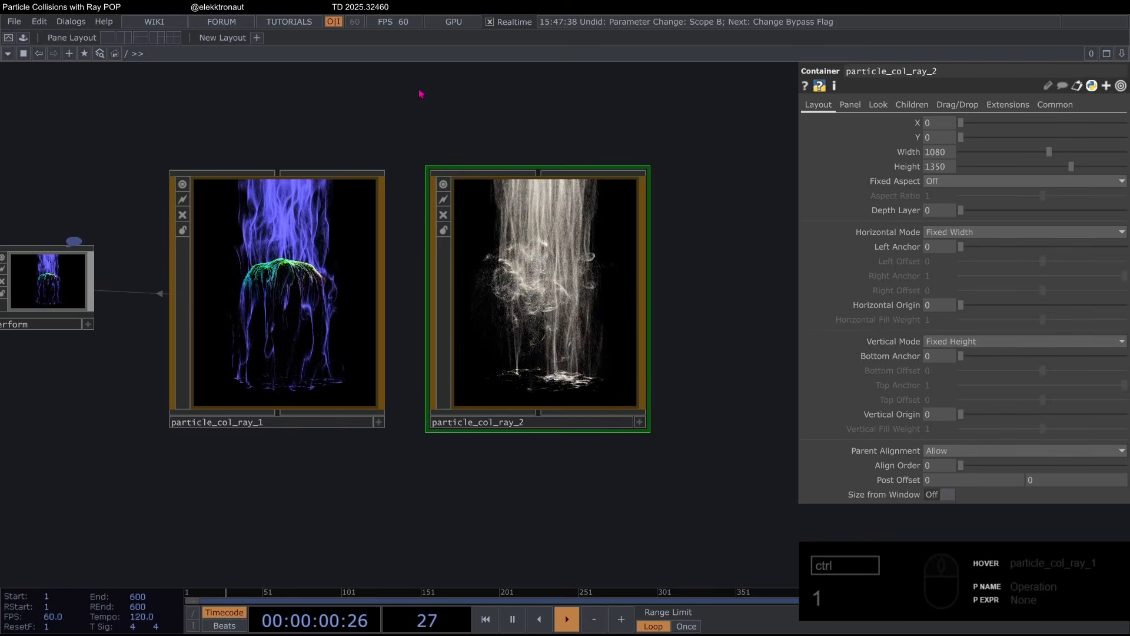
left_click_drag(421, 93, 496, 111)
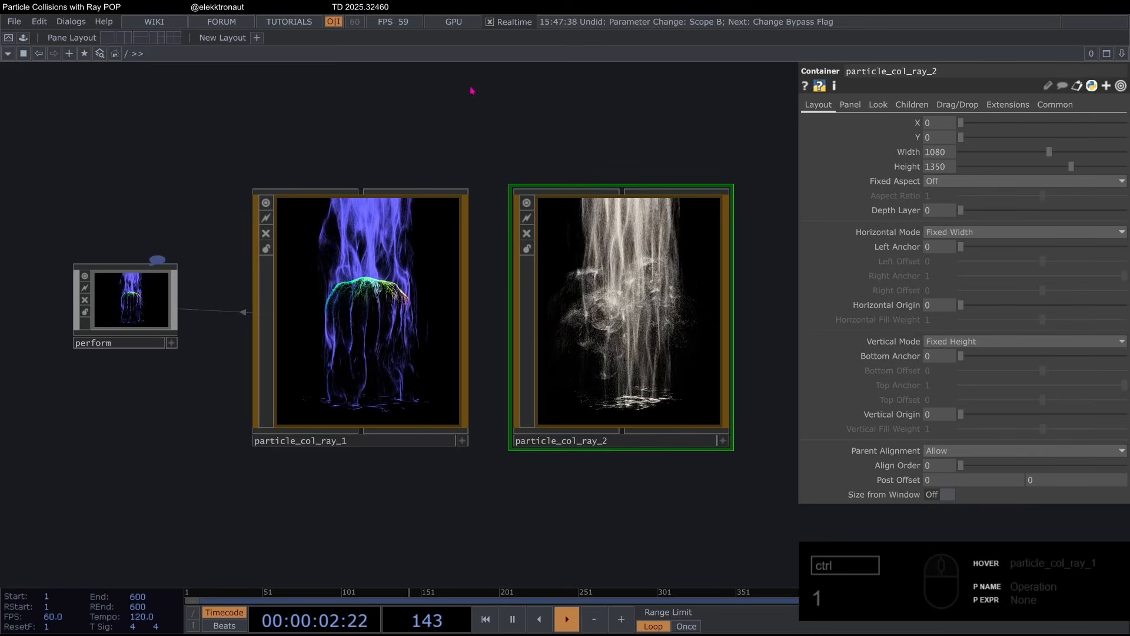